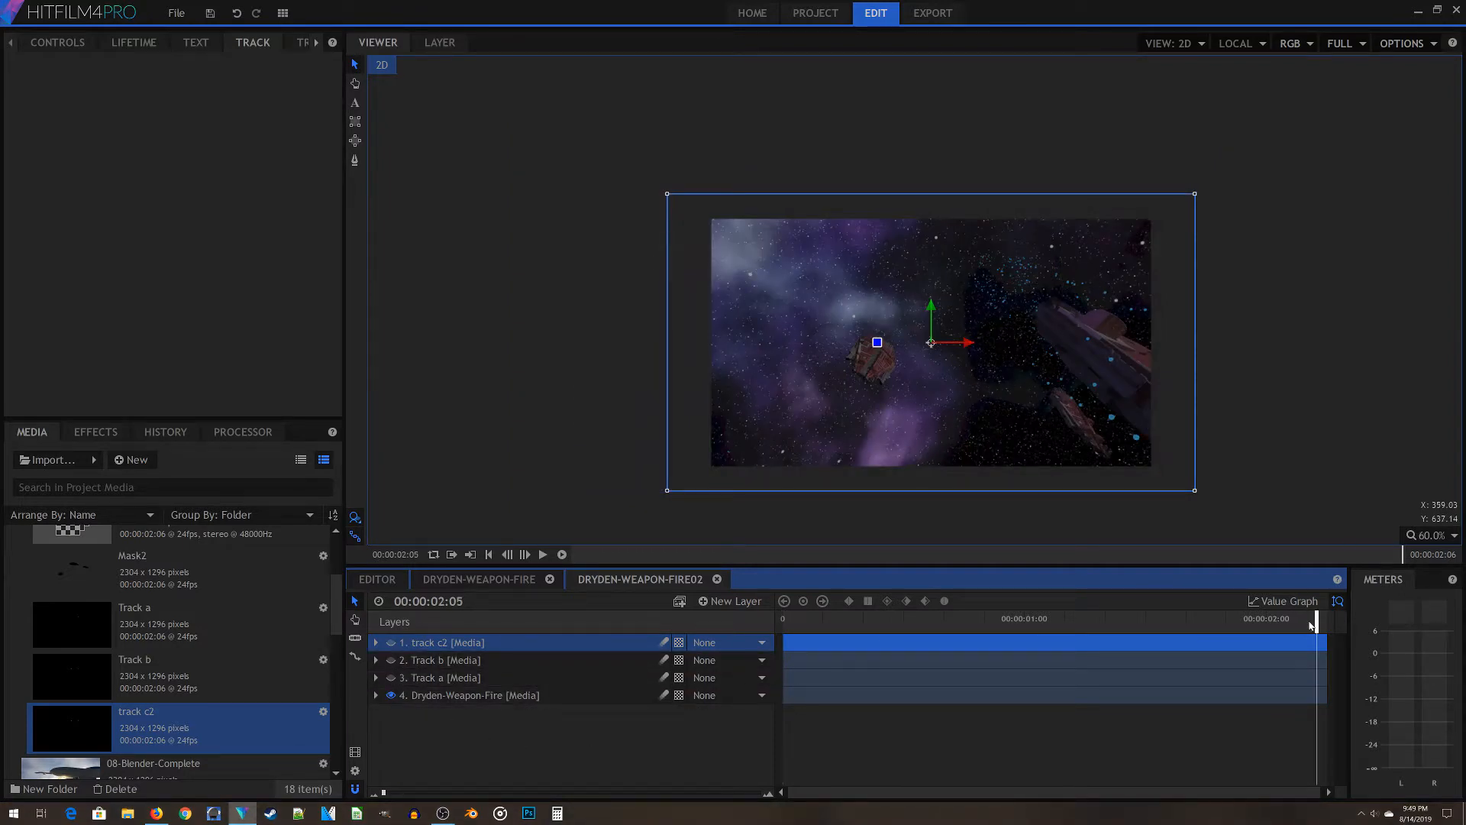
Return to the first frame and show the Track a, Track b and track c2 layers over the ship footage
{"action": "left_click_drag", "start_coordinate": [1316, 624], "coordinate": [511, 619]}
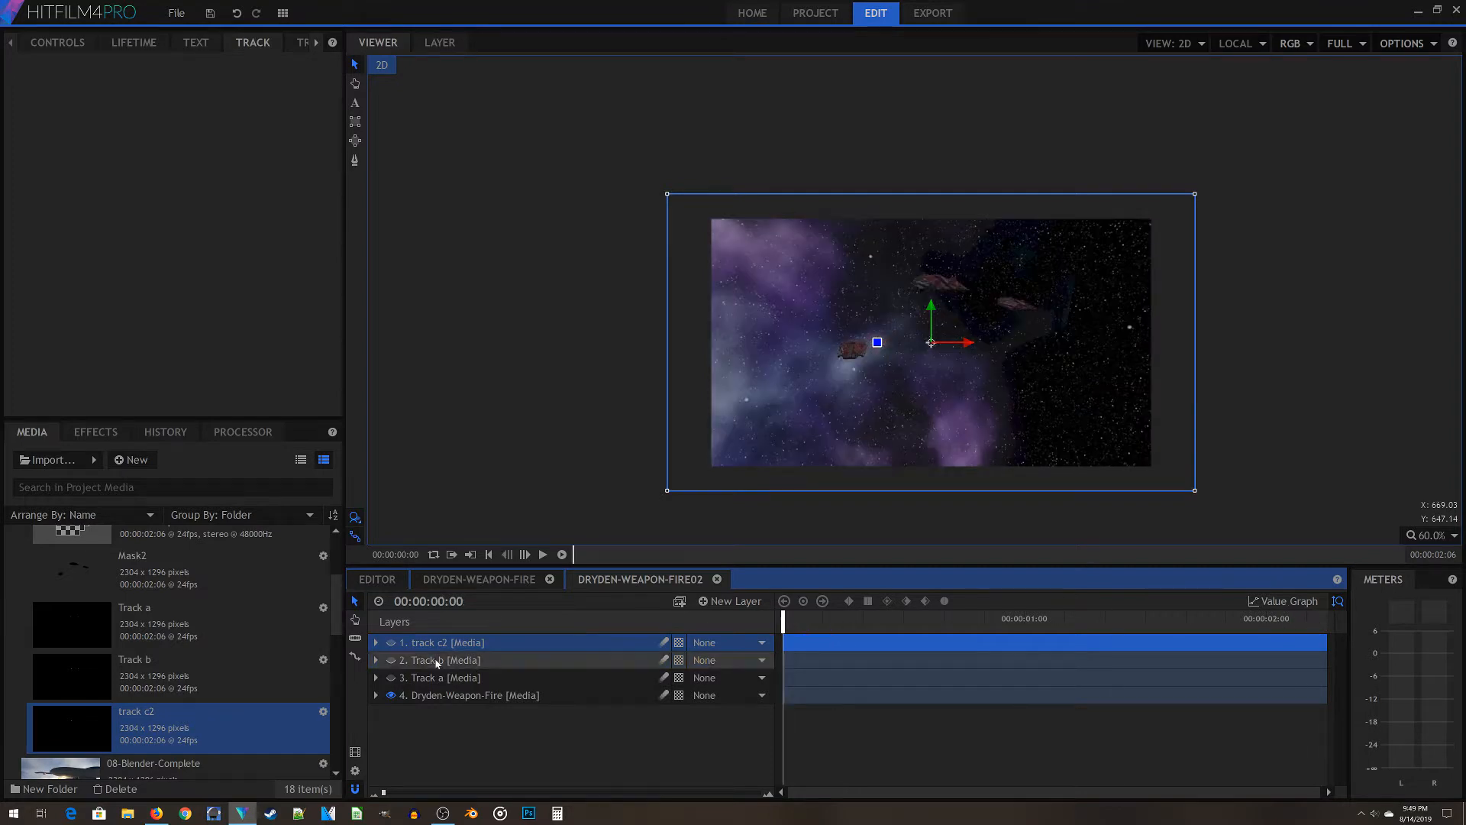
{"action": "left_click", "coordinate": [392, 678]}
{"action": "scroll", "coordinate": [991, 369], "scroll_direction": "up", "scroll_amount": 5}
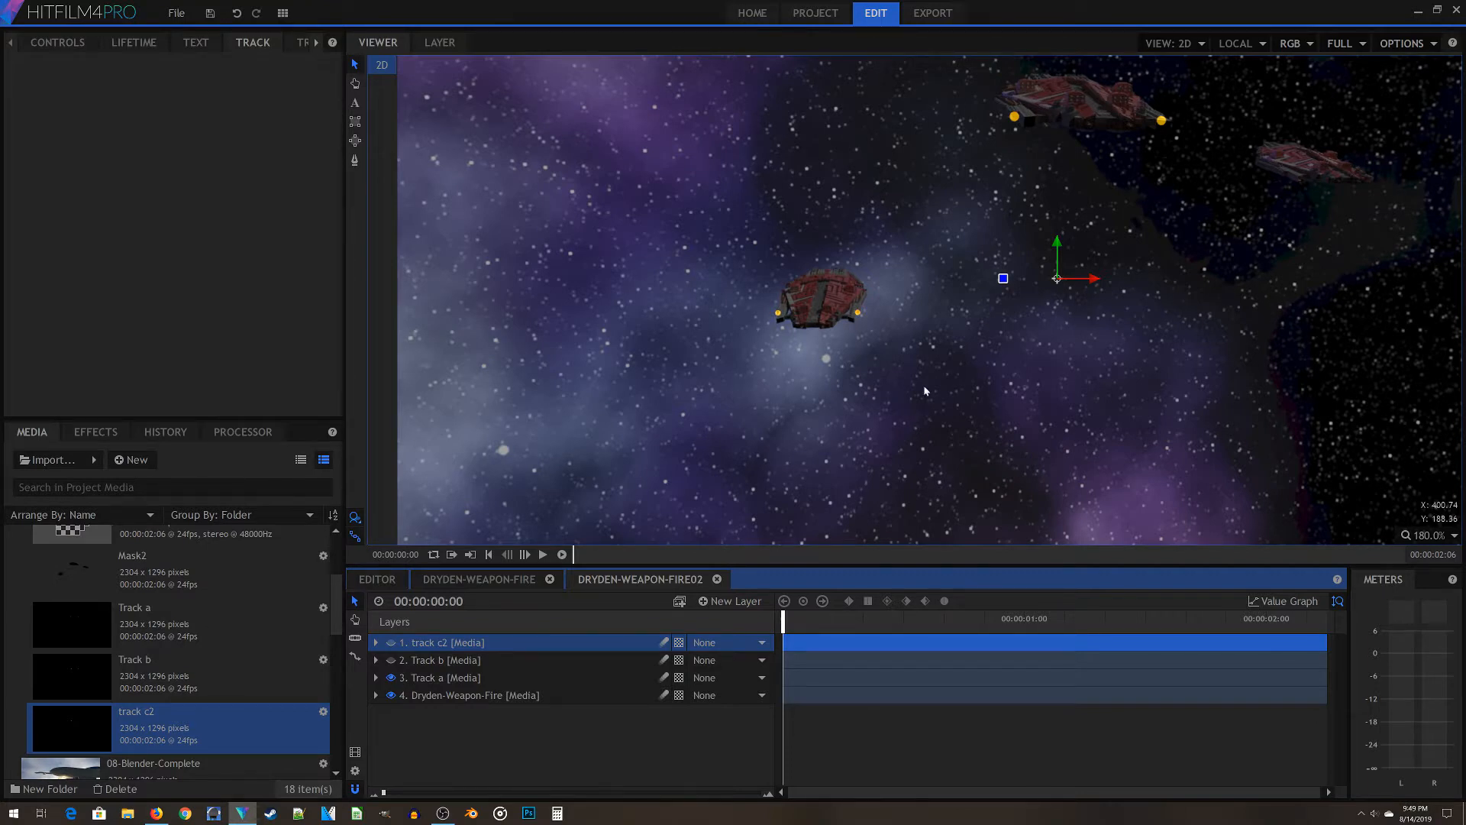
{"action": "scroll", "coordinate": [1033, 194], "scroll_direction": "up", "scroll_amount": 5}
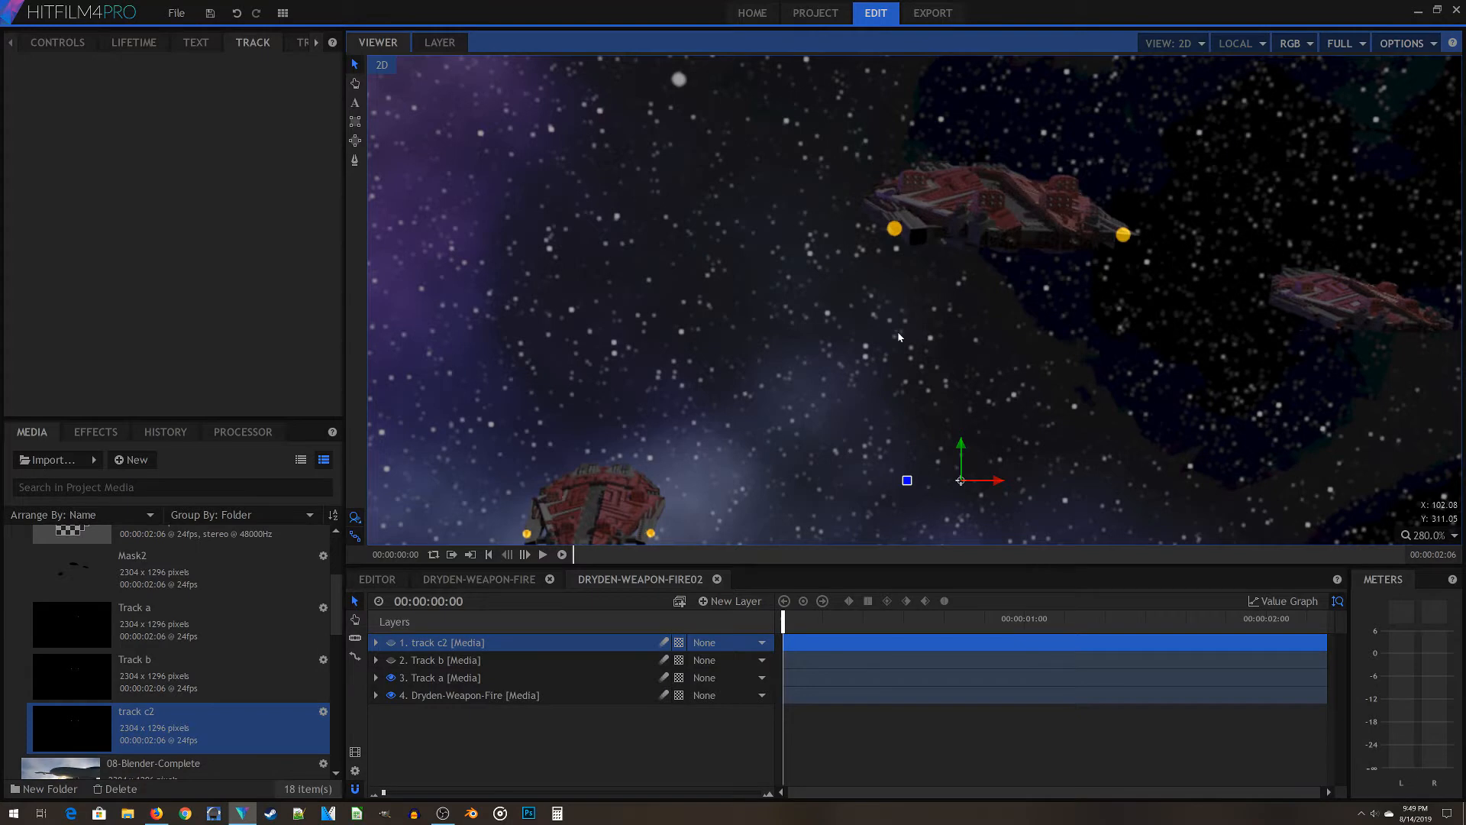
{"action": "scroll", "coordinate": [893, 327], "scroll_direction": "down", "scroll_amount": 3}
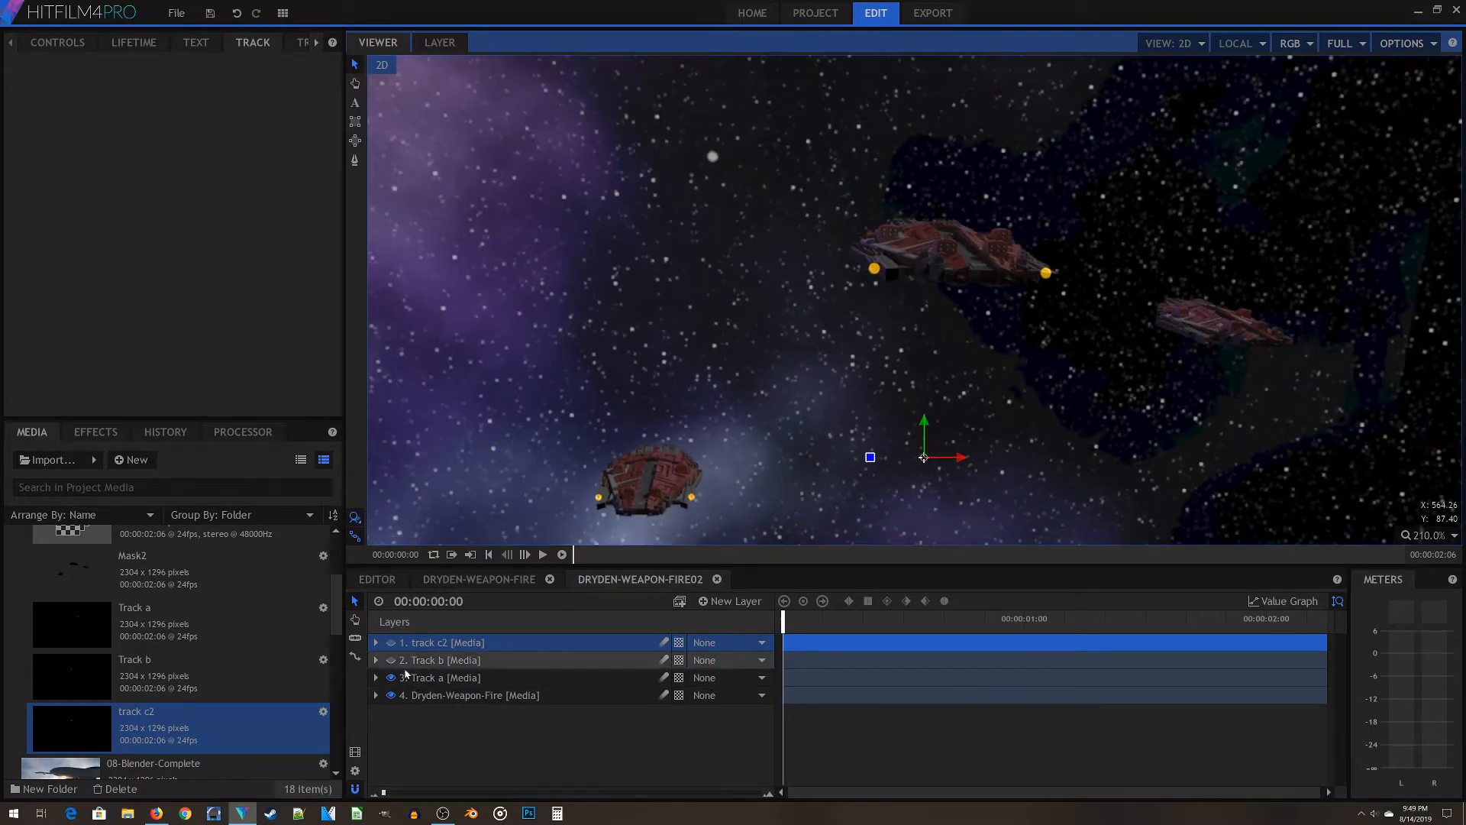
{"action": "left_click", "coordinate": [391, 660]}
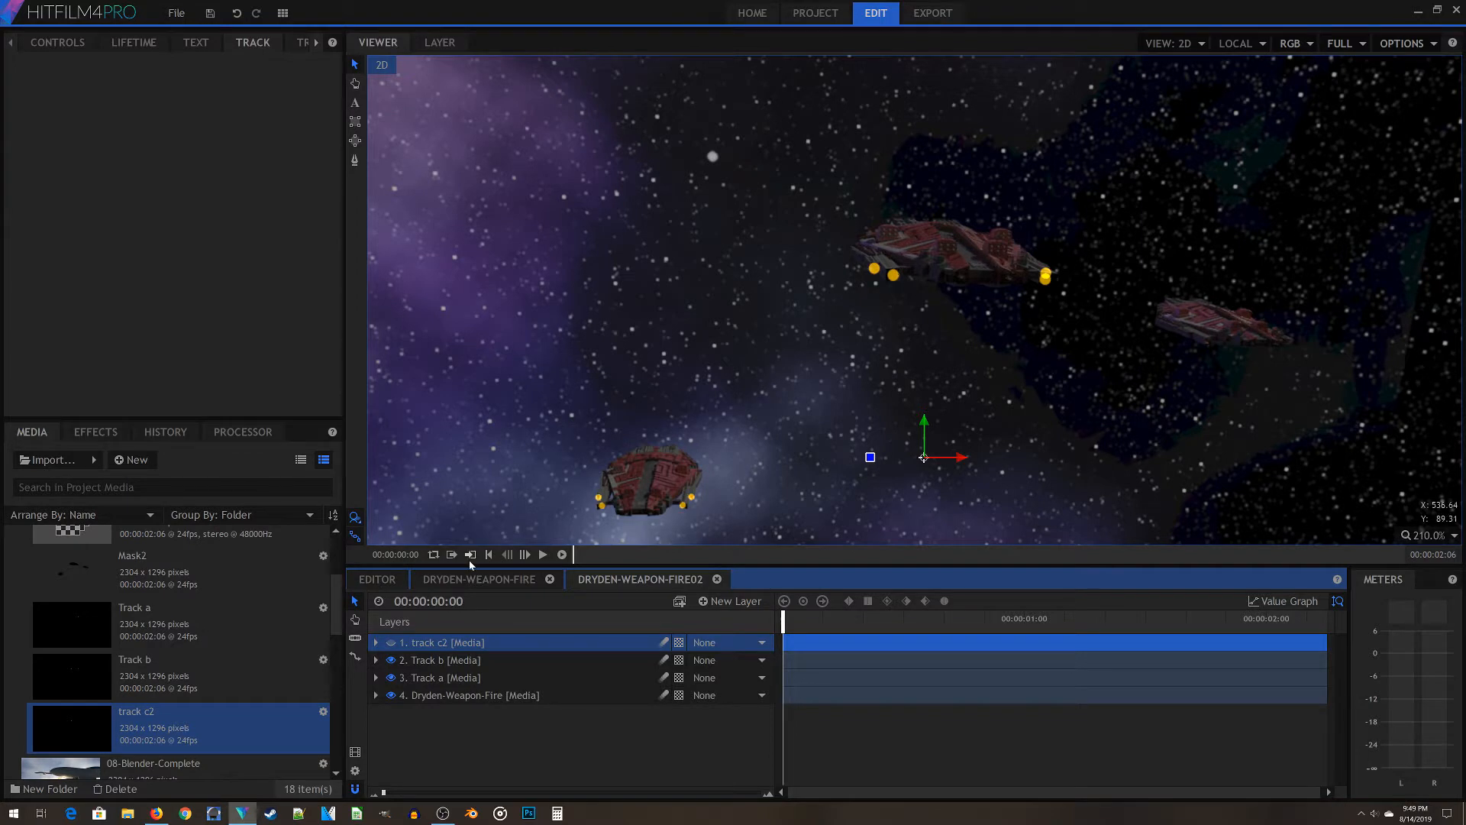
{"action": "left_click", "coordinate": [390, 644]}
{"action": "scroll", "coordinate": [895, 294], "scroll_direction": "down", "scroll_amount": 8}
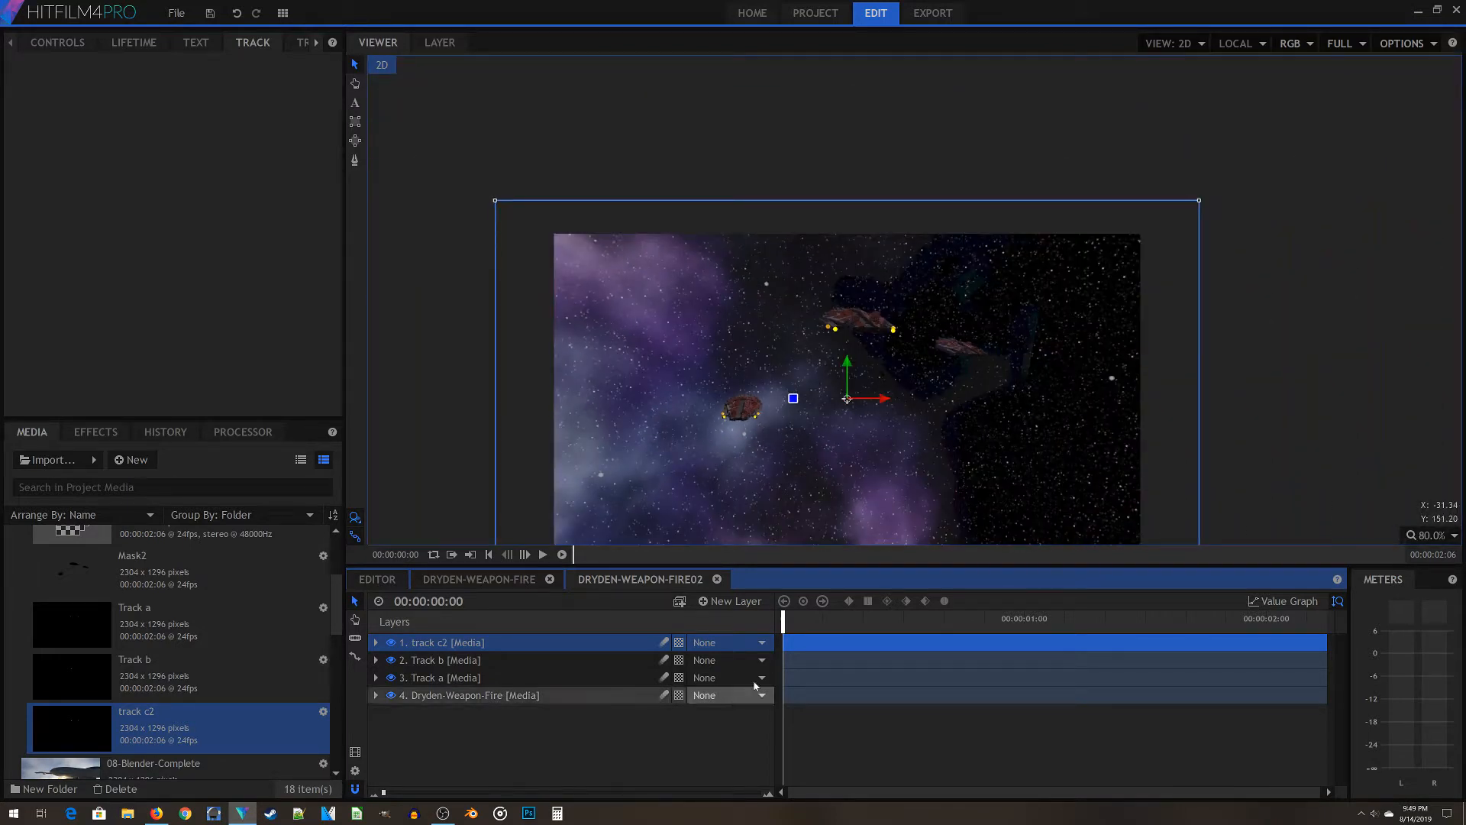
Play and scrub the composite shot to examine how the tracking dots move with the ships
{"action": "key", "text": "space"}
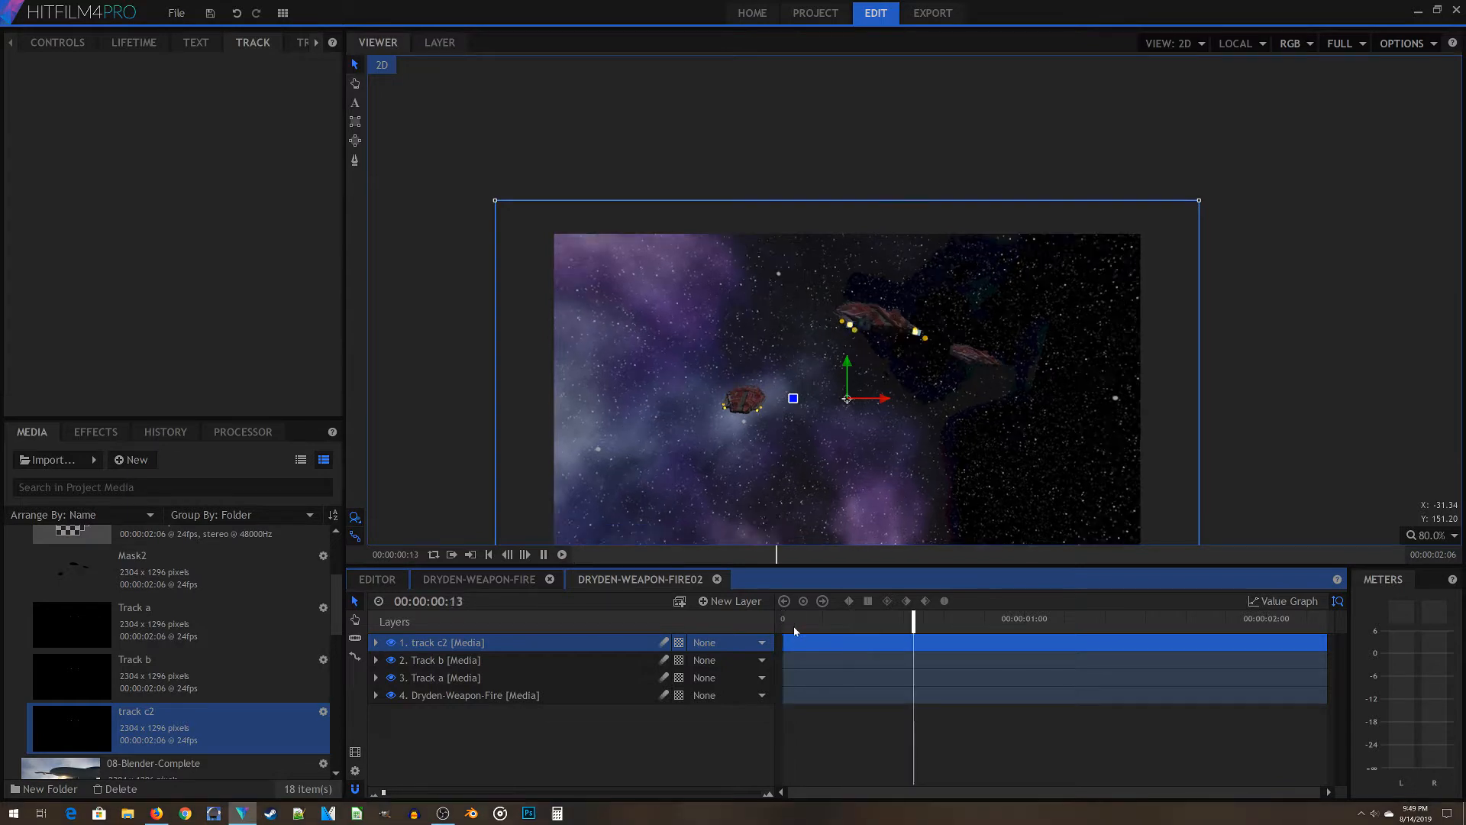
{"action": "key", "text": "space"}
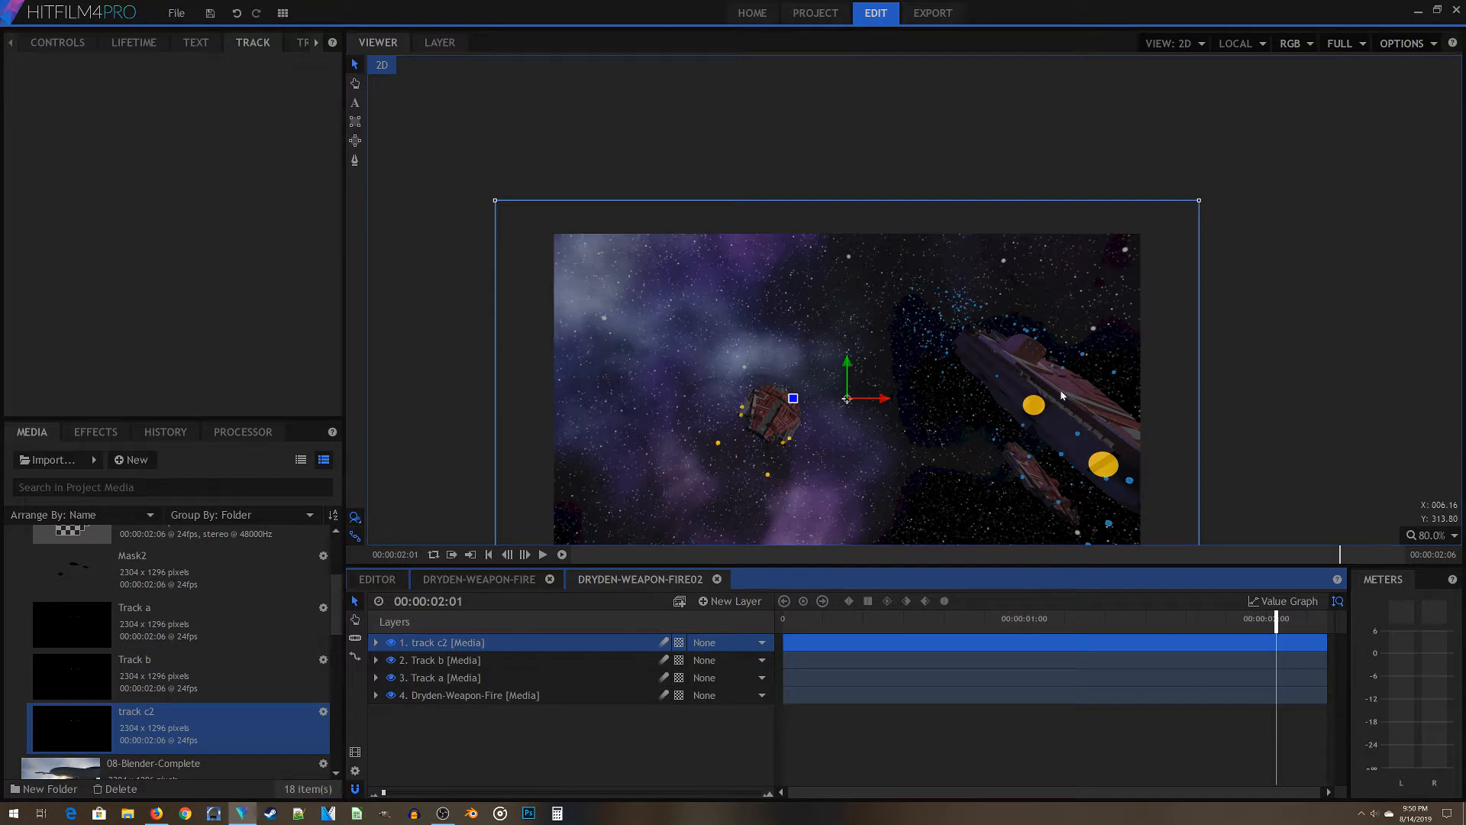
{"action": "left_click_drag", "start_coordinate": [1080, 440], "coordinate": [1110, 370]}
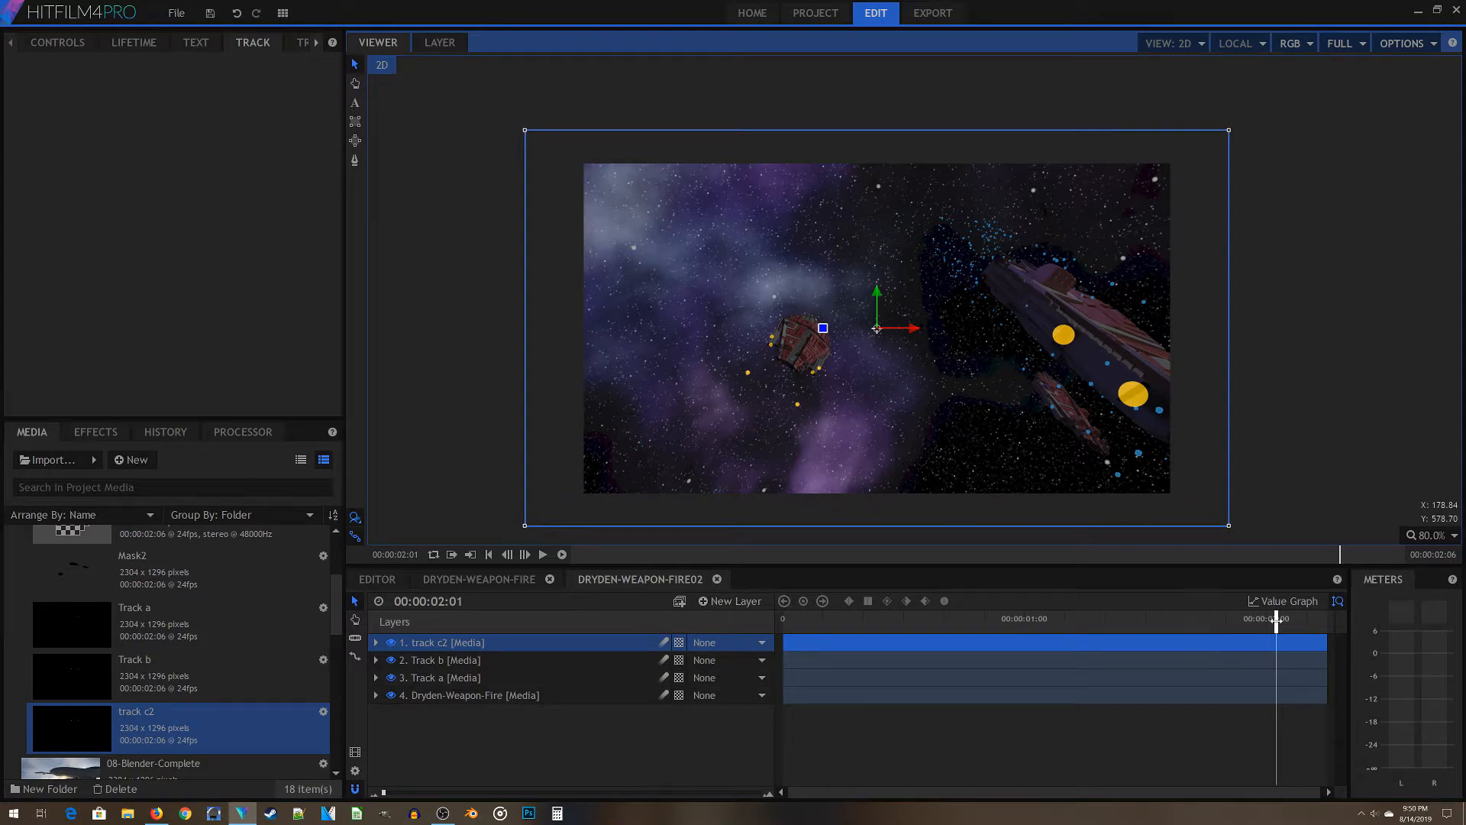
{"action": "left_click_drag", "start_coordinate": [1277, 620], "coordinate": [904, 654]}
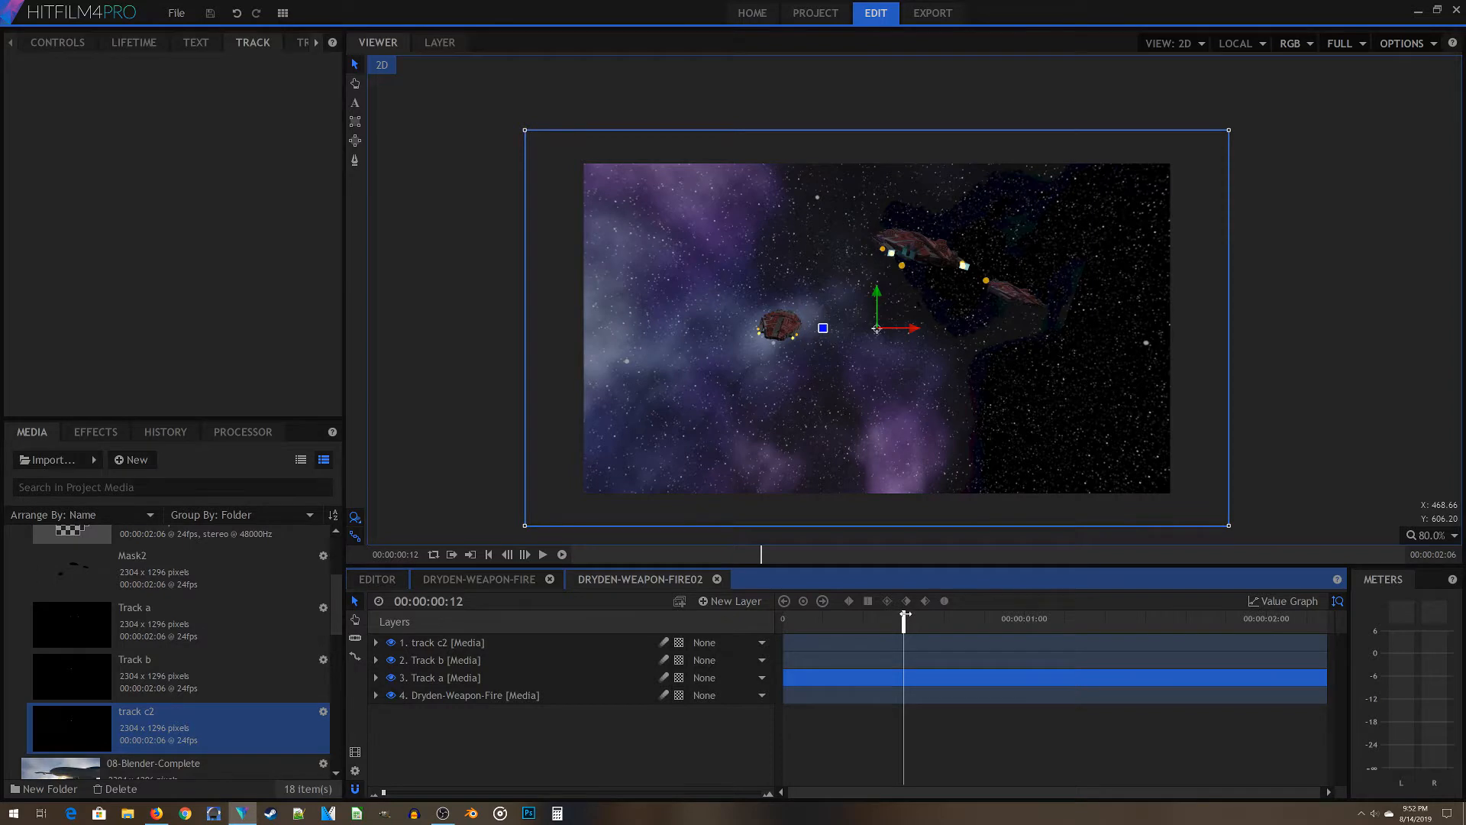
Track the upper ship's left dot in Track a with a new tracker, starting from the first frame
{"action": "left_click_drag", "start_coordinate": [905, 614], "coordinate": [783, 615]}
{"action": "left_click", "coordinate": [376, 678]}
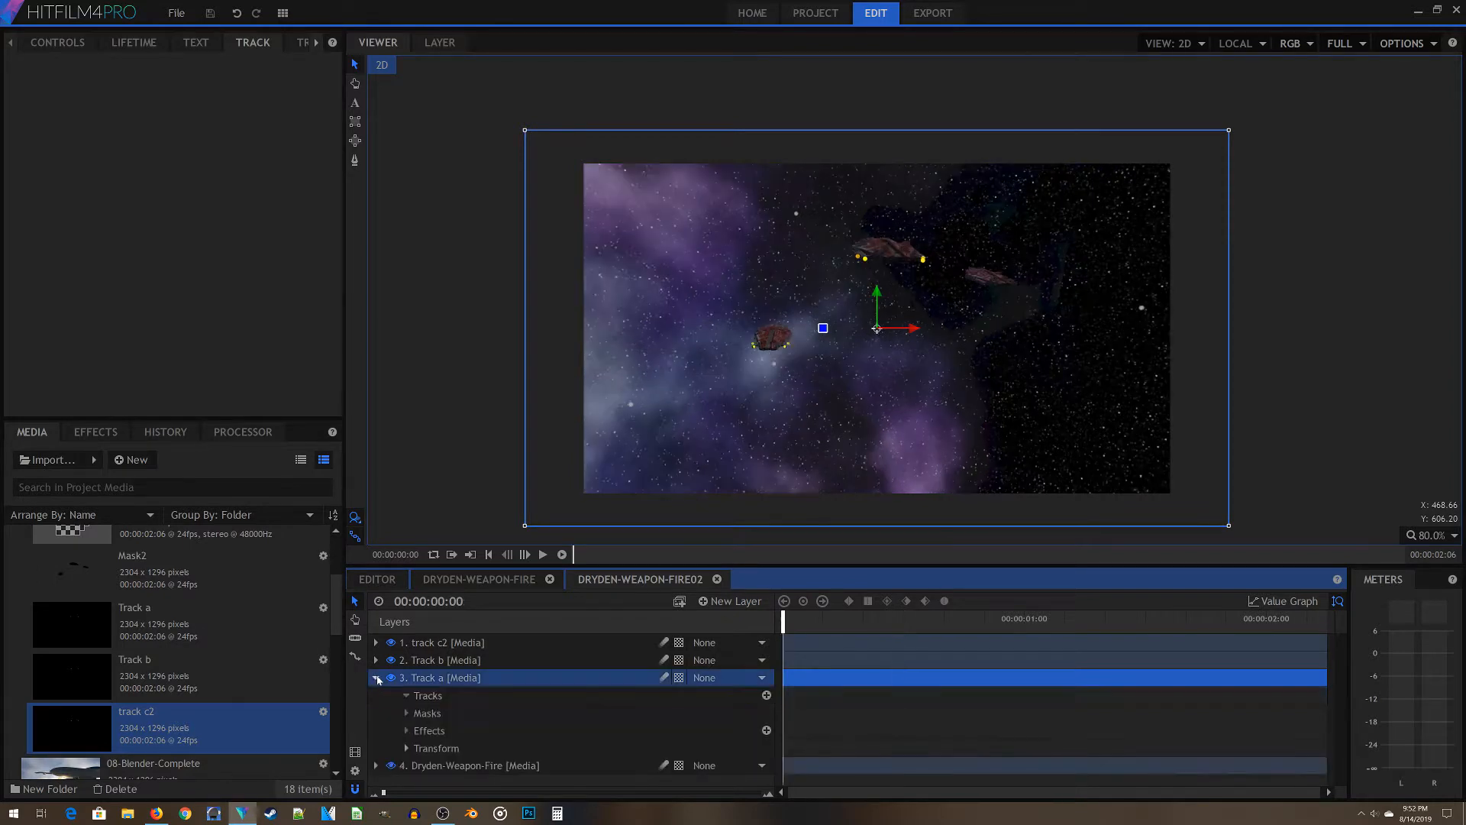
{"action": "left_click", "coordinate": [463, 701]}
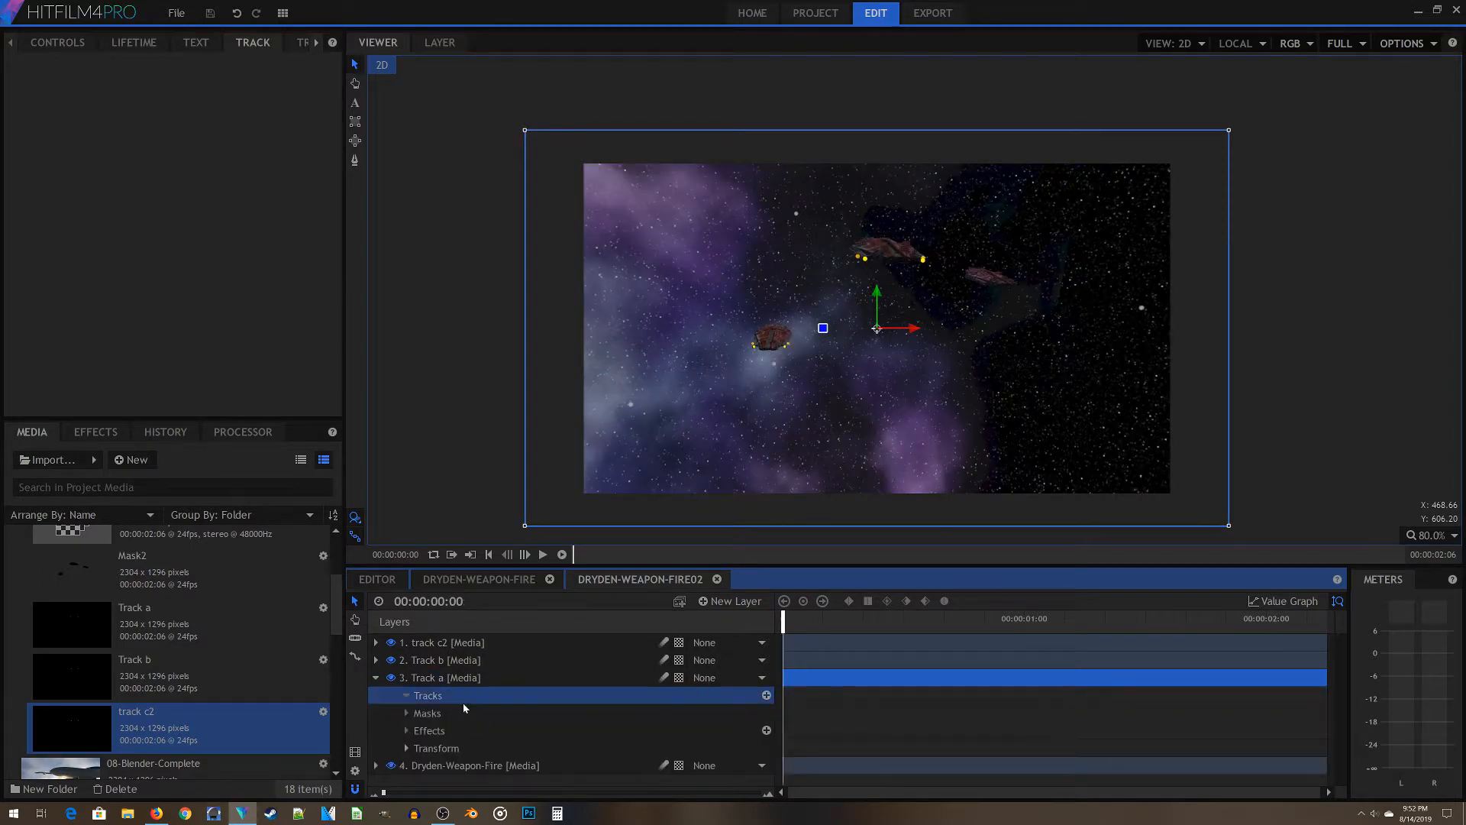
{"action": "left_click", "coordinate": [766, 695]}
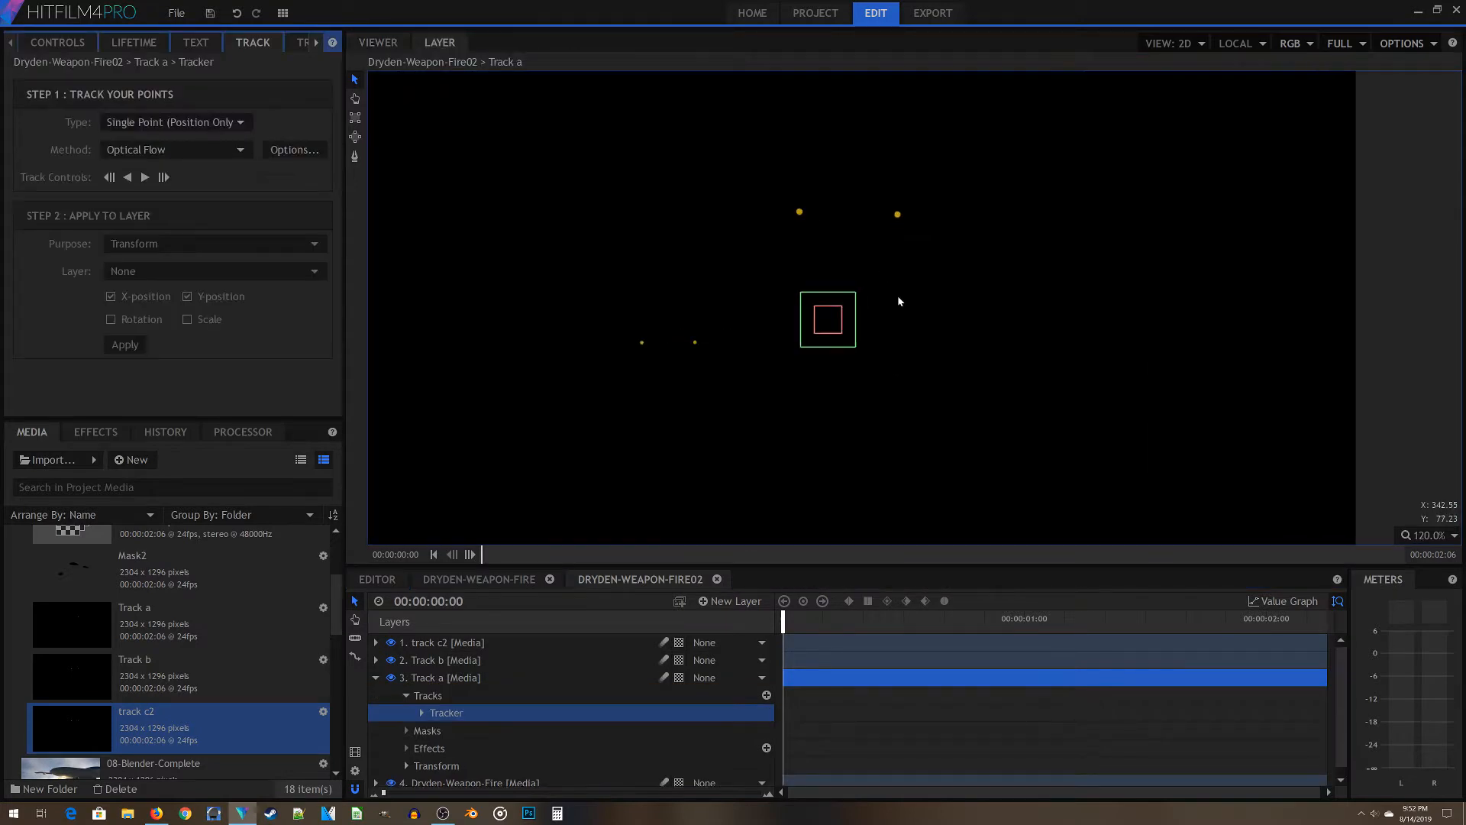
{"action": "scroll", "coordinate": [882, 300], "scroll_direction": "up", "scroll_amount": 1}
{"action": "left_click_drag", "start_coordinate": [823, 324], "coordinate": [788, 191]}
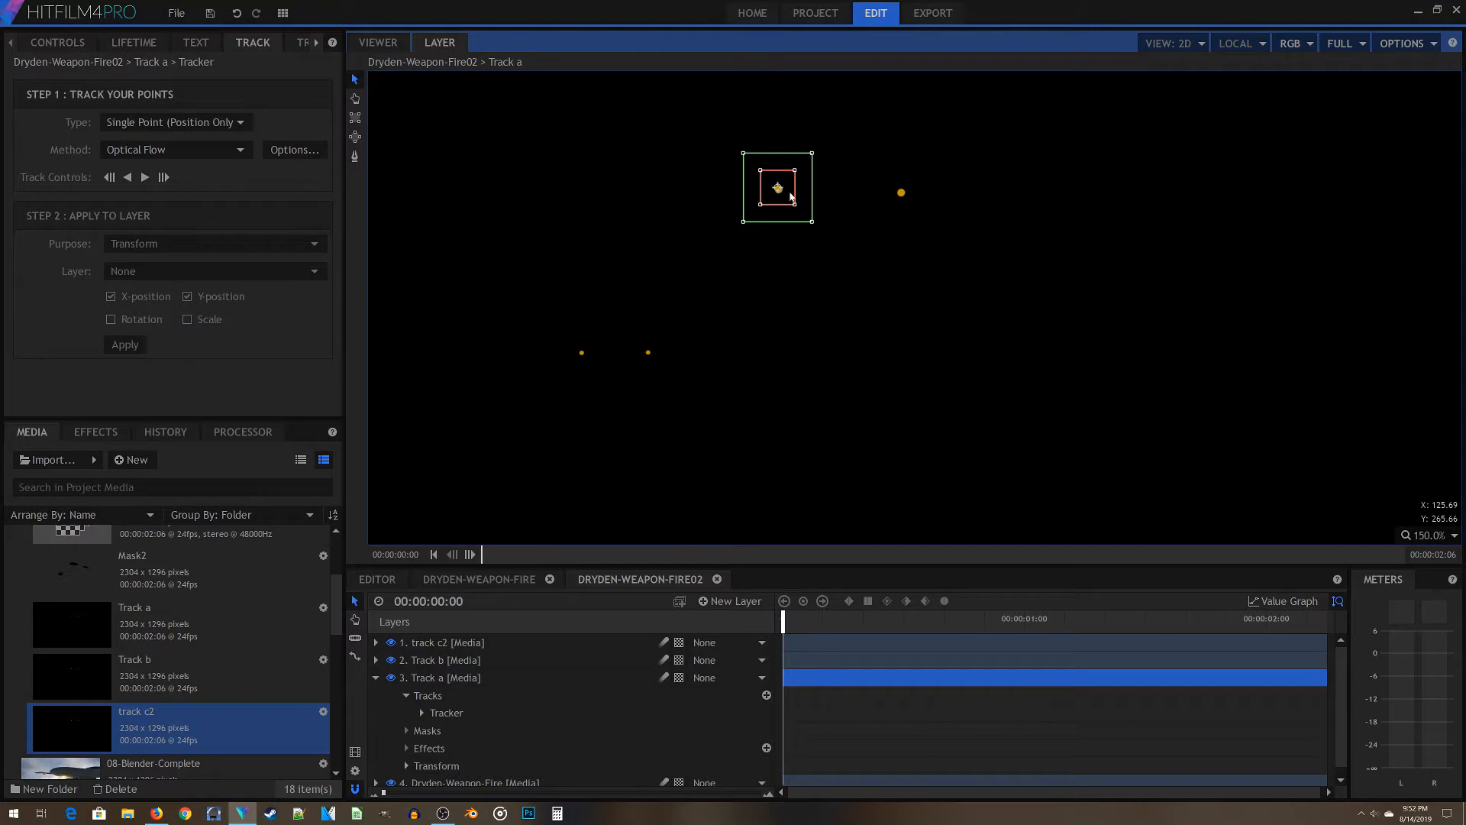
{"action": "scroll", "coordinate": [857, 362], "scroll_direction": "down", "scroll_amount": 4}
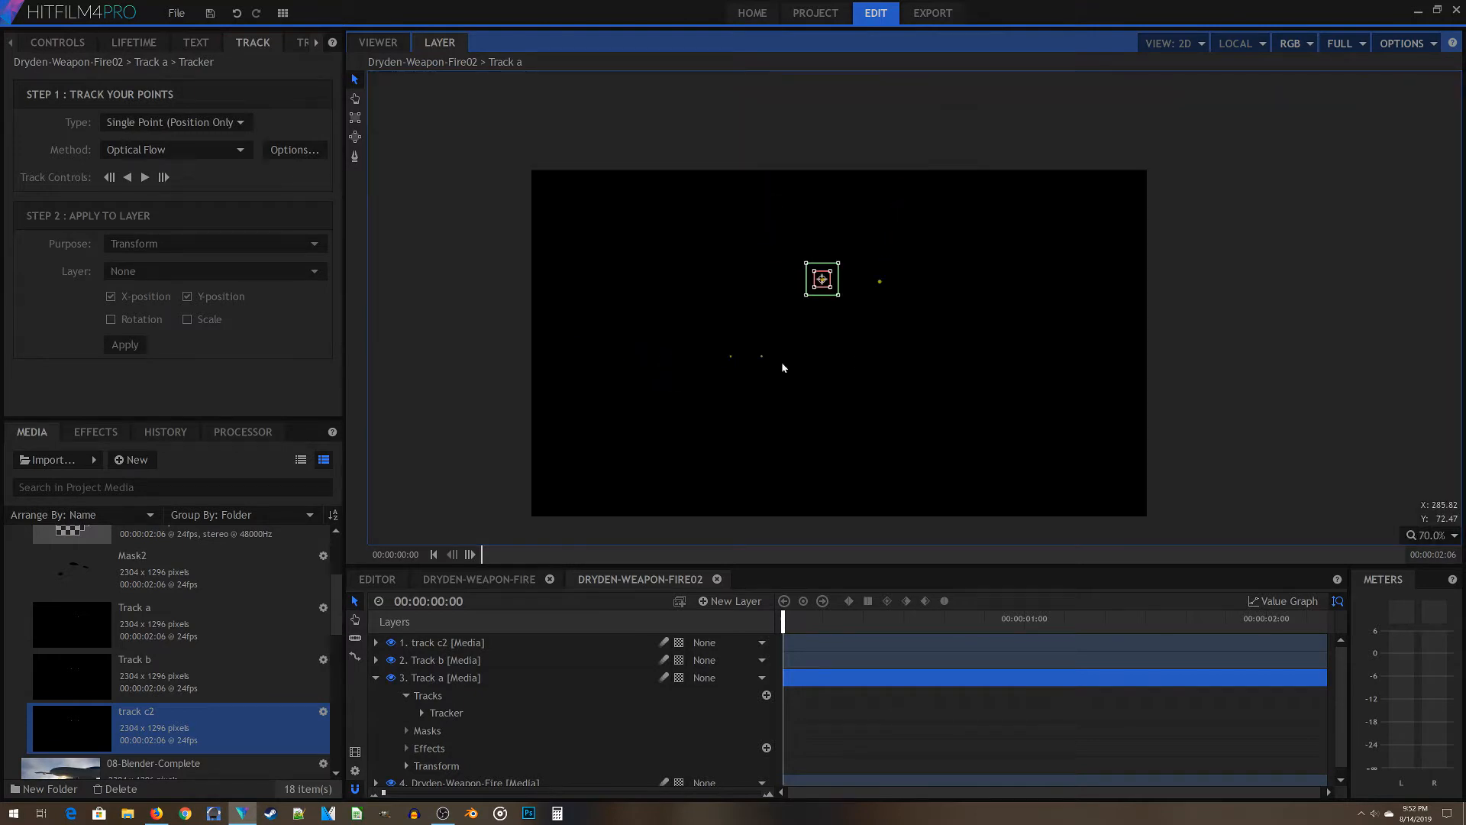
{"action": "left_click", "coordinate": [145, 177]}
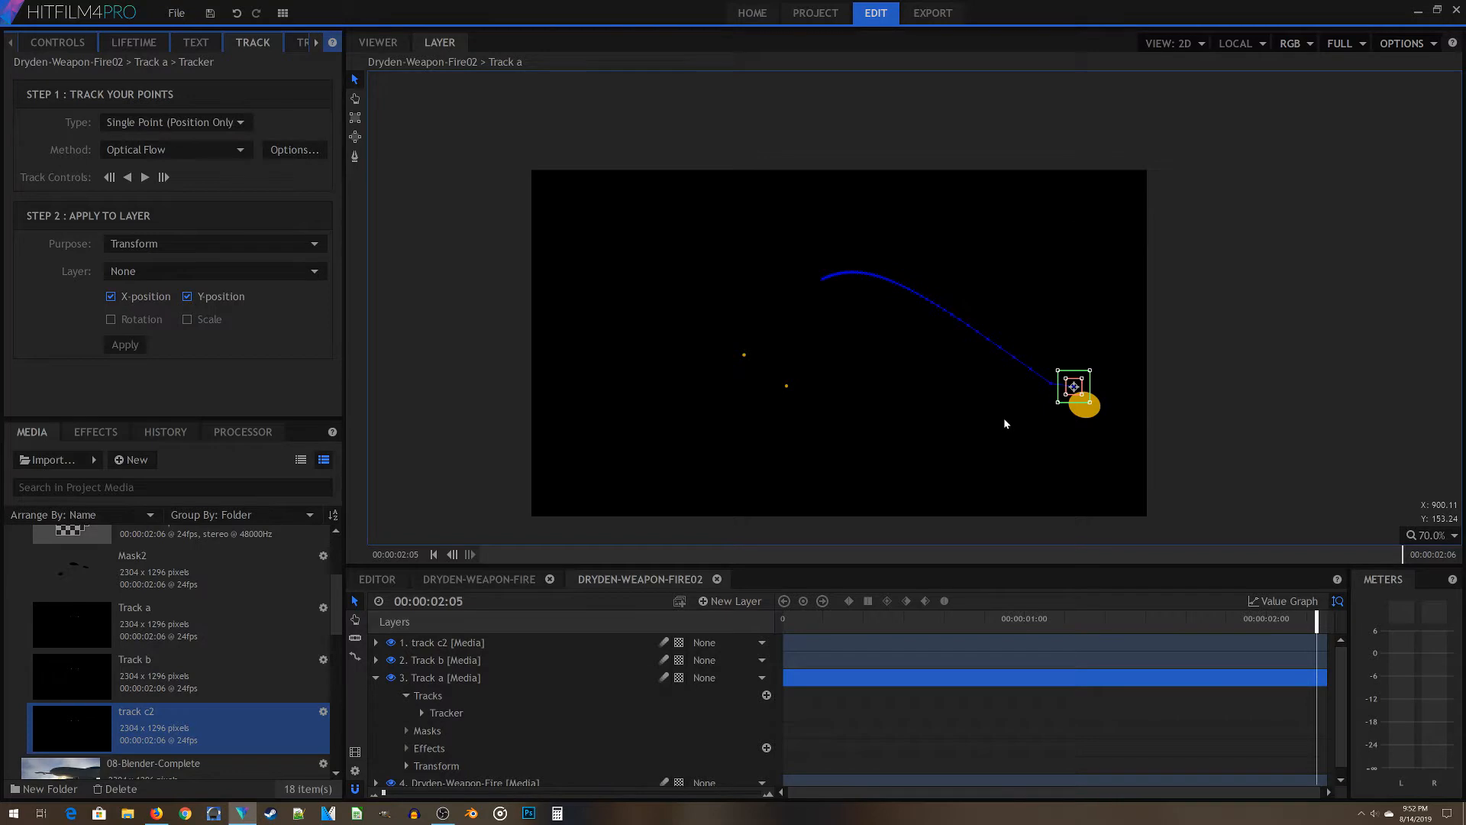
Return to the first frame and rename the new Track a tracker as ChargeD01-01
{"action": "left_click", "coordinate": [1322, 642]}
{"action": "key", "text": "Home"}
{"action": "left_click", "coordinate": [458, 713]}
{"action": "key", "text": "F2"}
{"action": "type", "text": "ChargeD01-01"}
{"action": "key", "text": "Return"}
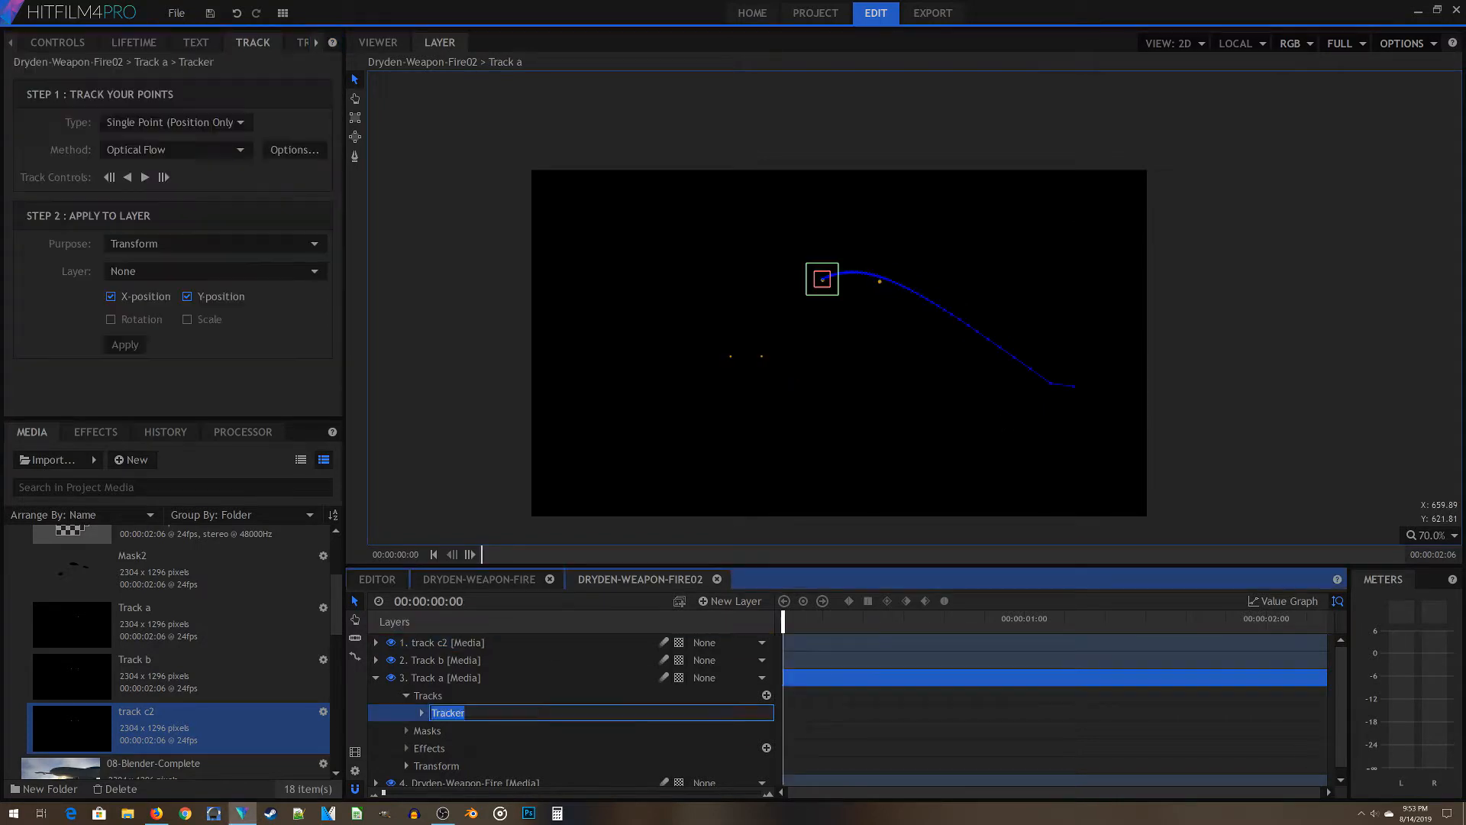
Add a tracker named ChargeD01-02 to Track a and track the upper ship's right dot
{"action": "left_click", "coordinate": [766, 695]}
{"action": "scroll", "coordinate": [878, 362], "scroll_direction": "up", "scroll_amount": 10}
{"action": "left_click_drag", "start_coordinate": [783, 316], "coordinate": [884, 163]}
{"action": "left_click", "coordinate": [145, 177]}
{"action": "type", "text": "ChargeD01-02"}
Add trackers ChargeD02-01 and ChargeD02-02 to Track a and track the lower ship's left and right dots
{"action": "left_click", "coordinate": [766, 695]}
{"action": "left_click_drag", "start_coordinate": [783, 315], "coordinate": [521, 347]}
{"action": "type", "text": "ChargeD01-03"}
{"action": "key", "text": "Return"}
{"action": "left_click", "coordinate": [766, 695]}
{"action": "left_click_drag", "start_coordinate": [783, 316], "coordinate": [598, 345]}
{"action": "type", "text": "ChargeD01-04"}
{"action": "left_click", "coordinate": [145, 177]}
Add a tracker named BoltD01-01 to Track b and track the upper ship's left dot
{"action": "left_click", "coordinate": [375, 660]}
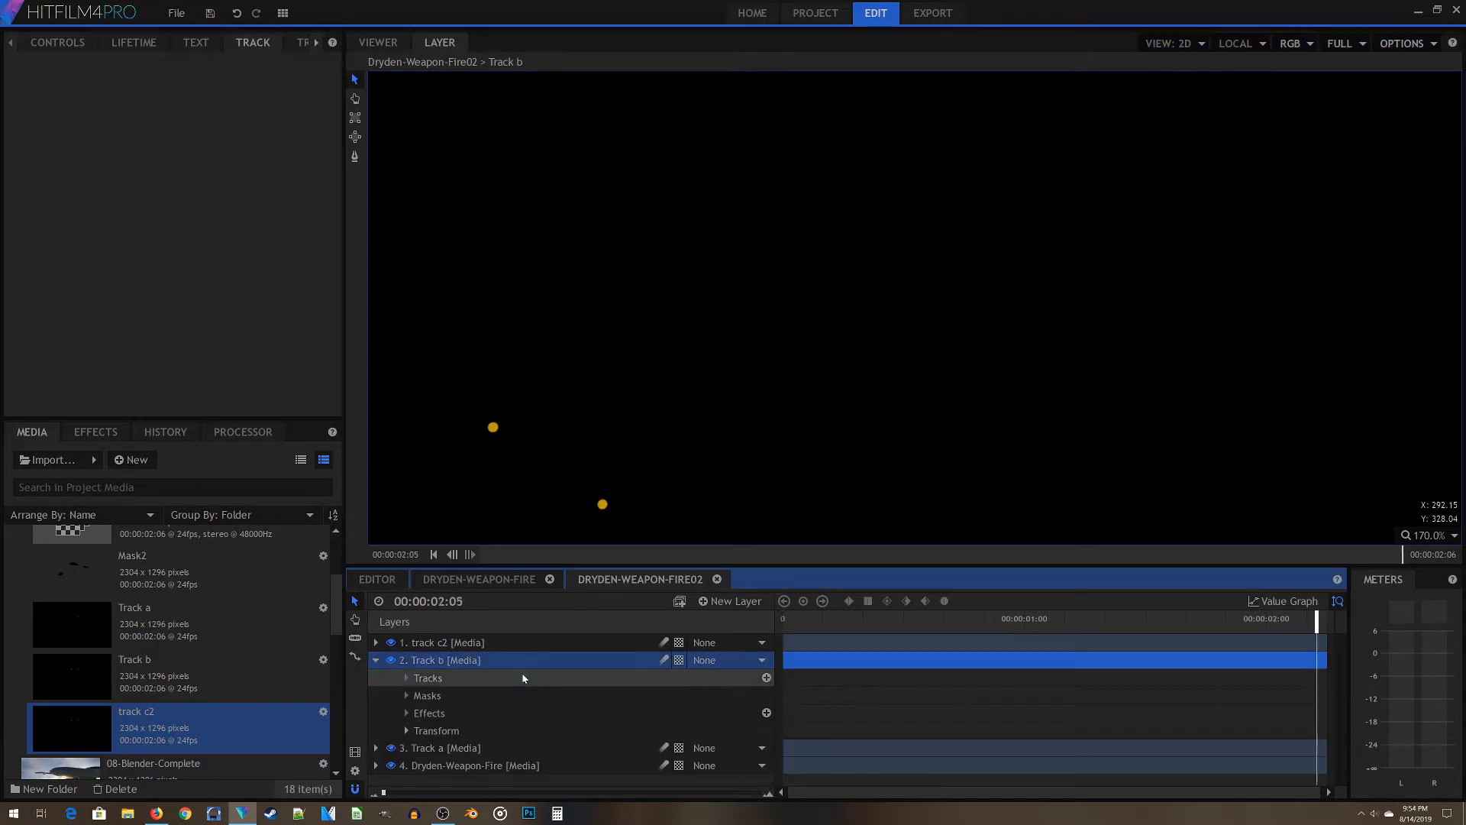
{"action": "left_click", "coordinate": [766, 678]}
{"action": "left_click_drag", "start_coordinate": [762, 349], "coordinate": [740, 228]}
{"action": "type", "text": "BoltD01-01"}
{"action": "left_click", "coordinate": [146, 177]}
Add a tracker named BoltD01-02 to Track b and track the upper ship's right dot
{"action": "scroll", "coordinate": [579, 432], "scroll_direction": "down", "scroll_amount": 4}
{"action": "left_click", "coordinate": [766, 678]}
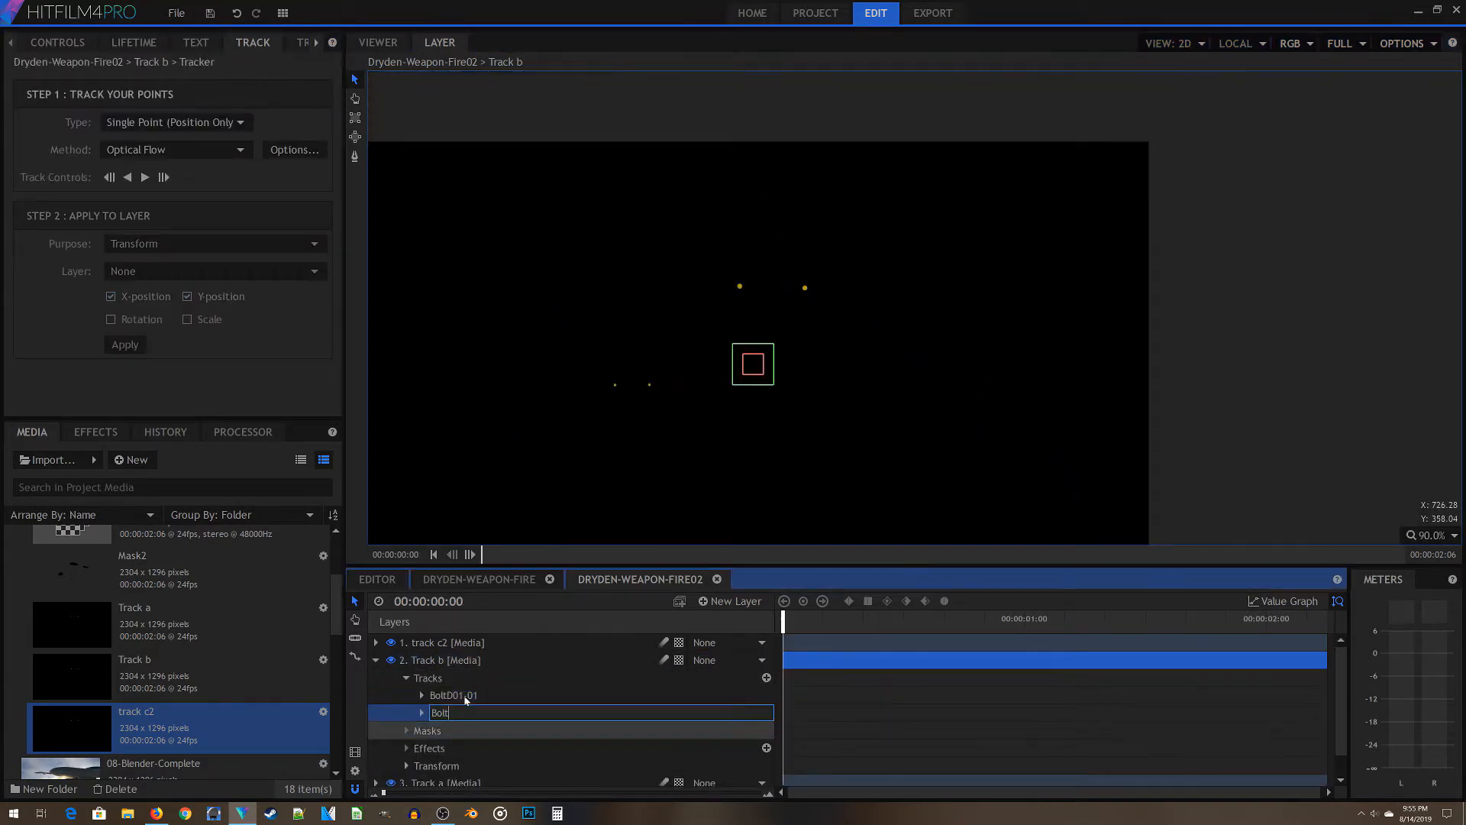
{"action": "type", "text": "BoltD01-02"}
{"action": "left_click_drag", "start_coordinate": [753, 363], "coordinate": [808, 285]}
{"action": "left_click", "coordinate": [145, 177]}
Add a tracker named BoltD02-01 to Track b and track the lower ship's left dot
{"action": "left_click", "coordinate": [766, 678]}
{"action": "type", "text": "BoltD02-01"}
{"action": "scroll", "coordinate": [632, 382], "scroll_direction": "up", "scroll_amount": 4}
{"action": "left_click_drag", "start_coordinate": [779, 382], "coordinate": [621, 392]}
{"action": "left_click", "coordinate": [145, 177]}
Add a tracker named BoltD02-02 to Track b and track the lower ship's right dot
{"action": "left_click", "coordinate": [631, 680]}
{"action": "left_click", "coordinate": [766, 677]}
{"action": "type", "text": "BoltD02-02"}
{"action": "left_click", "coordinate": [145, 177]}
Add a tracker named GunD01-01 to track c2 and place it on the upper ship's left dot
{"action": "mouse_move", "coordinate": [751, 364]}
{"action": "left_mouse_down"}
{"action": "mouse_move", "coordinate": [743, 380]}
{"action": "mouse_move", "coordinate": [884, 209]}
{"action": "left_mouse_up"}
{"action": "left_click", "coordinate": [376, 642]}
{"action": "left_click", "coordinate": [766, 659]}
{"action": "type", "text": "GunD01-01"}
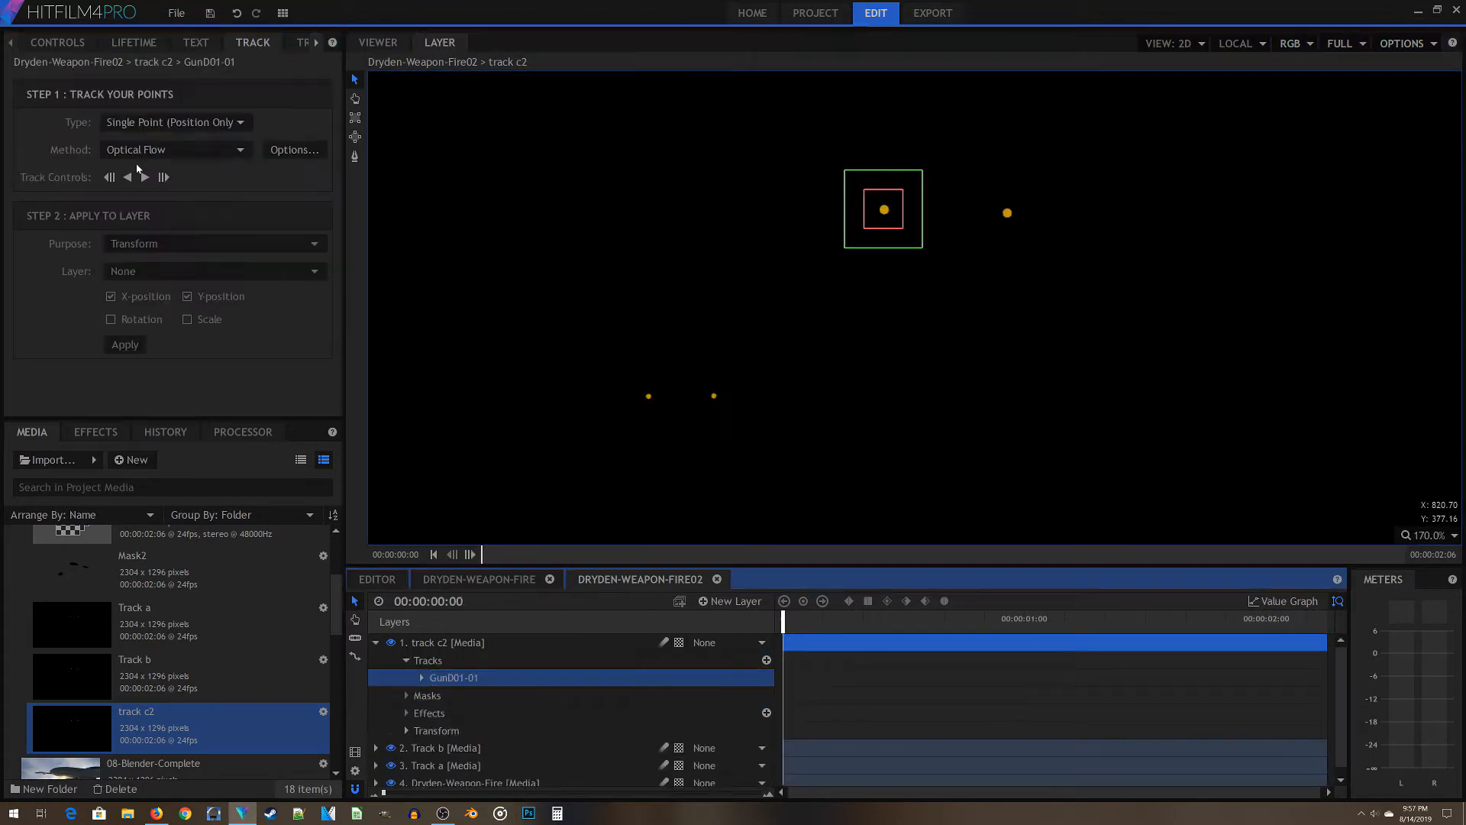
Add a tracker named GunD01-02 to track c2 and track the upper ship's right dot
{"action": "left_click", "coordinate": [766, 660]}
{"action": "type", "text": "GunD01-02"}
{"action": "left_click_drag", "start_coordinate": [867, 442], "coordinate": [1015, 264]}
{"action": "left_click", "coordinate": [145, 177]}
Add a tracker named GunD02-01 to track c2 and track the lower ship's left dot
{"action": "left_click", "coordinate": [766, 660]}
{"action": "right_click", "coordinate": [444, 714]}
{"action": "left_click", "coordinate": [491, 708]}
{"action": "type", "text": "GunD02-02"}
{"action": "left_click_drag", "start_coordinate": [852, 377], "coordinate": [667, 403]}
{"action": "left_click", "coordinate": [145, 177]}
Add a tracker named GunD02-02 to track c2 and track the lower ship's right dot
{"action": "left_click", "coordinate": [766, 660]}
{"action": "type", "text": "GunD02-01"}
{"action": "left_click_drag", "start_coordinate": [852, 377], "coordinate": [714, 404]}
{"action": "left_click", "coordinate": [145, 177]}
Scrub back to 00:00:01:14 and examine the motion paths of the Charge trackers in Track a
{"action": "scroll", "coordinate": [776, 305], "scroll_direction": "down", "scroll_amount": 4}
{"action": "left_click", "coordinate": [378, 43]}
{"action": "left_click_drag", "start_coordinate": [1317, 619], "coordinate": [1198, 614]}
{"action": "left_click_drag", "start_coordinate": [1198, 615], "coordinate": [1166, 617]}
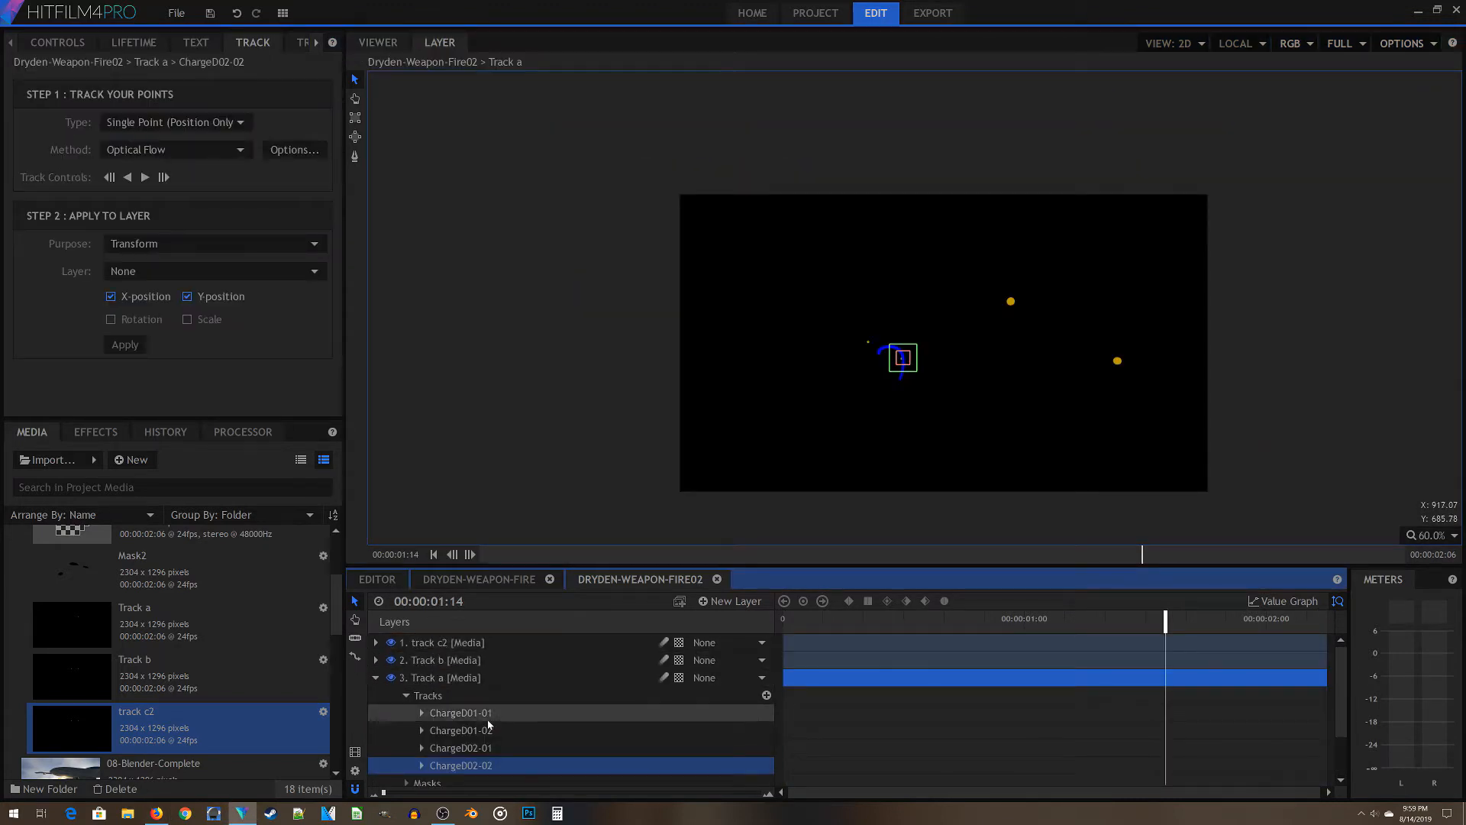
{"action": "scroll", "coordinate": [489, 733], "scroll_direction": "down", "scroll_amount": 2}
{"action": "scroll", "coordinate": [520, 729], "scroll_direction": "up", "scroll_amount": 2}
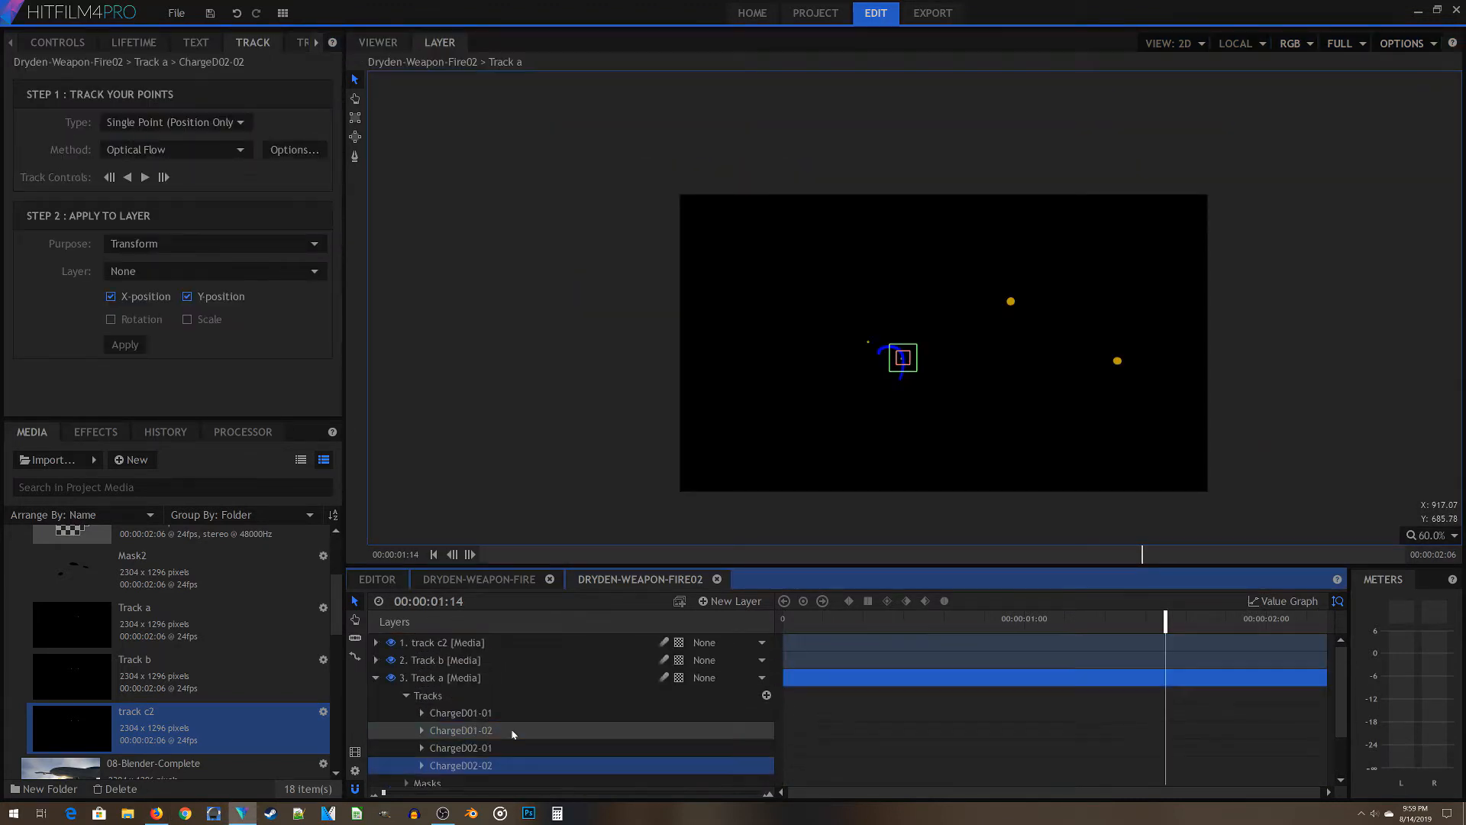
{"action": "left_click", "coordinate": [471, 749]}
{"action": "left_click", "coordinate": [467, 732]}
{"action": "left_click", "coordinate": [470, 714]}
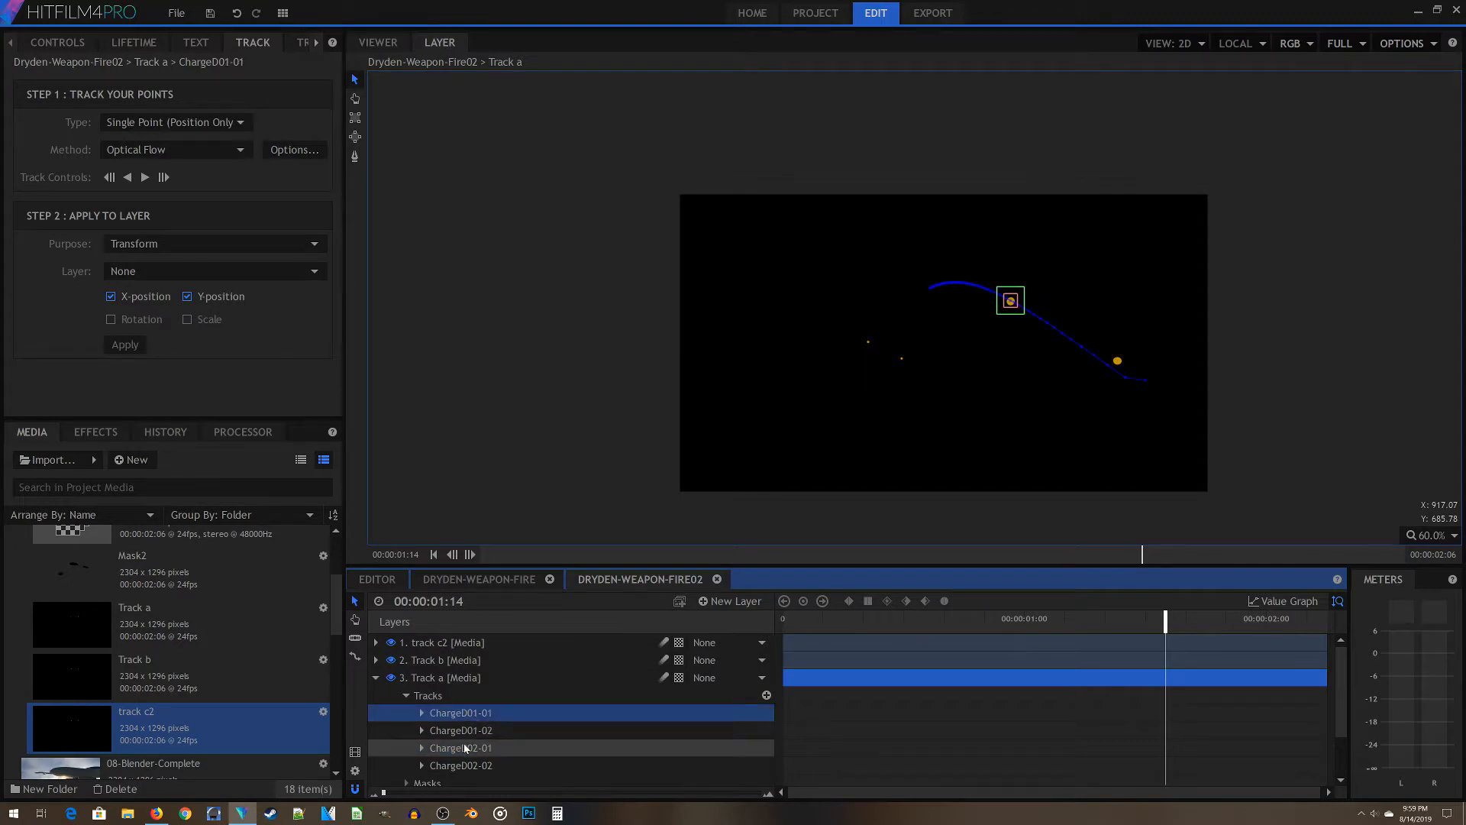
{"action": "left_click", "coordinate": [465, 746]}
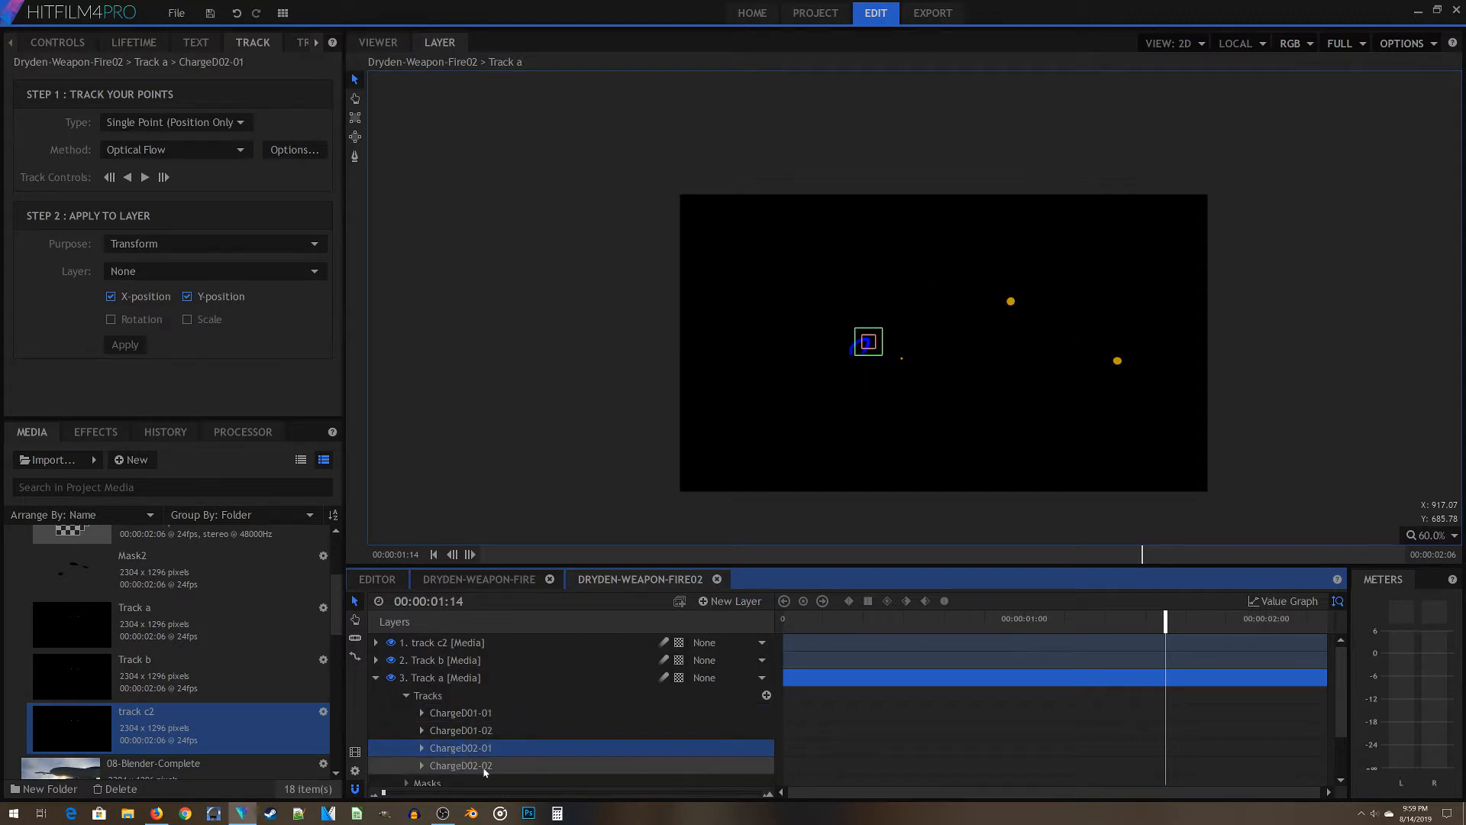
Examine the motion paths of the Bolt trackers in Track b
{"action": "left_click", "coordinate": [376, 660]}
{"action": "left_click", "coordinate": [465, 695]}
{"action": "left_click", "coordinate": [456, 712]}
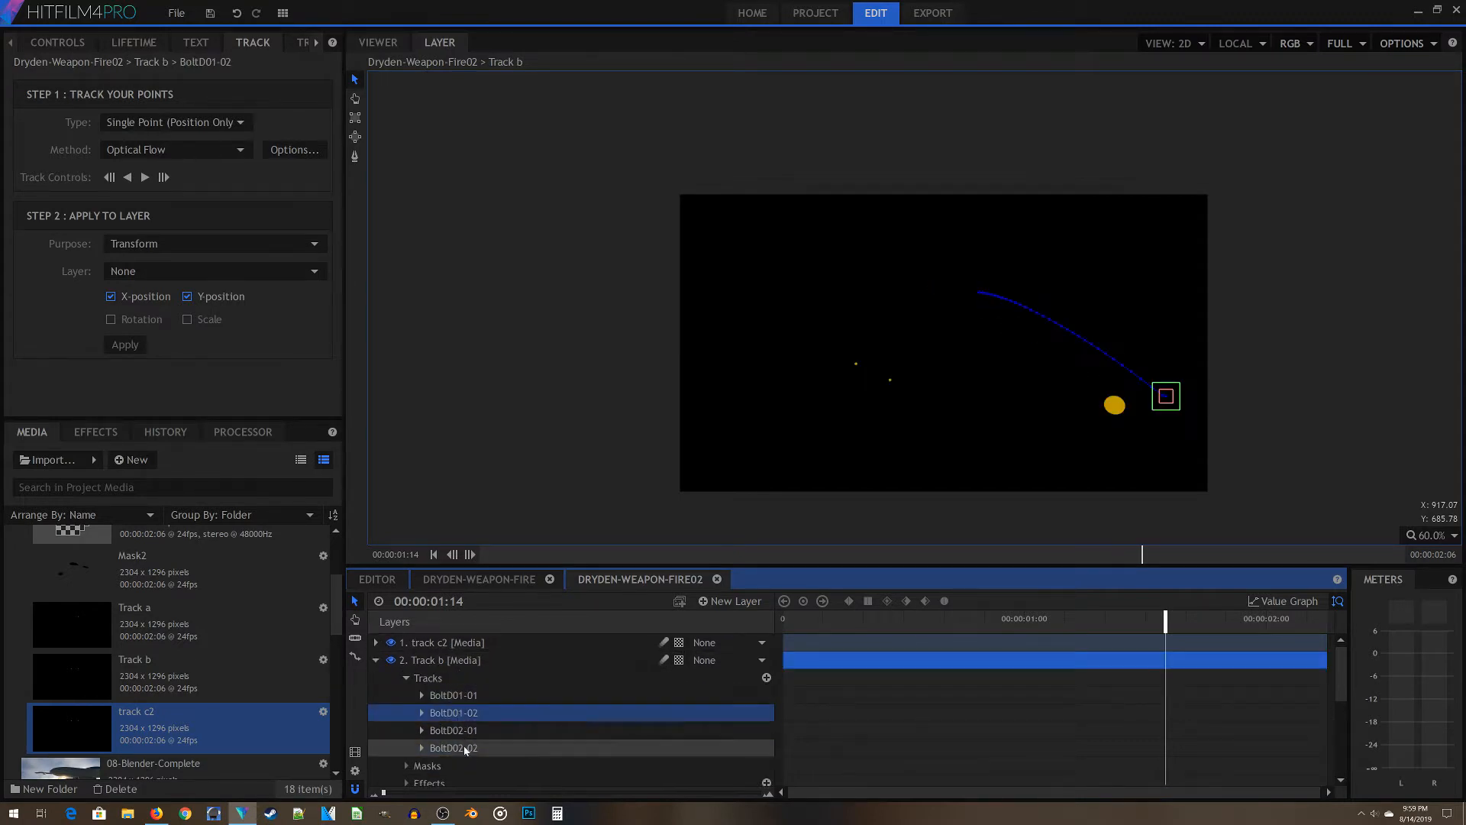
{"action": "left_click", "coordinate": [462, 730]}
{"action": "left_click", "coordinate": [457, 766]}
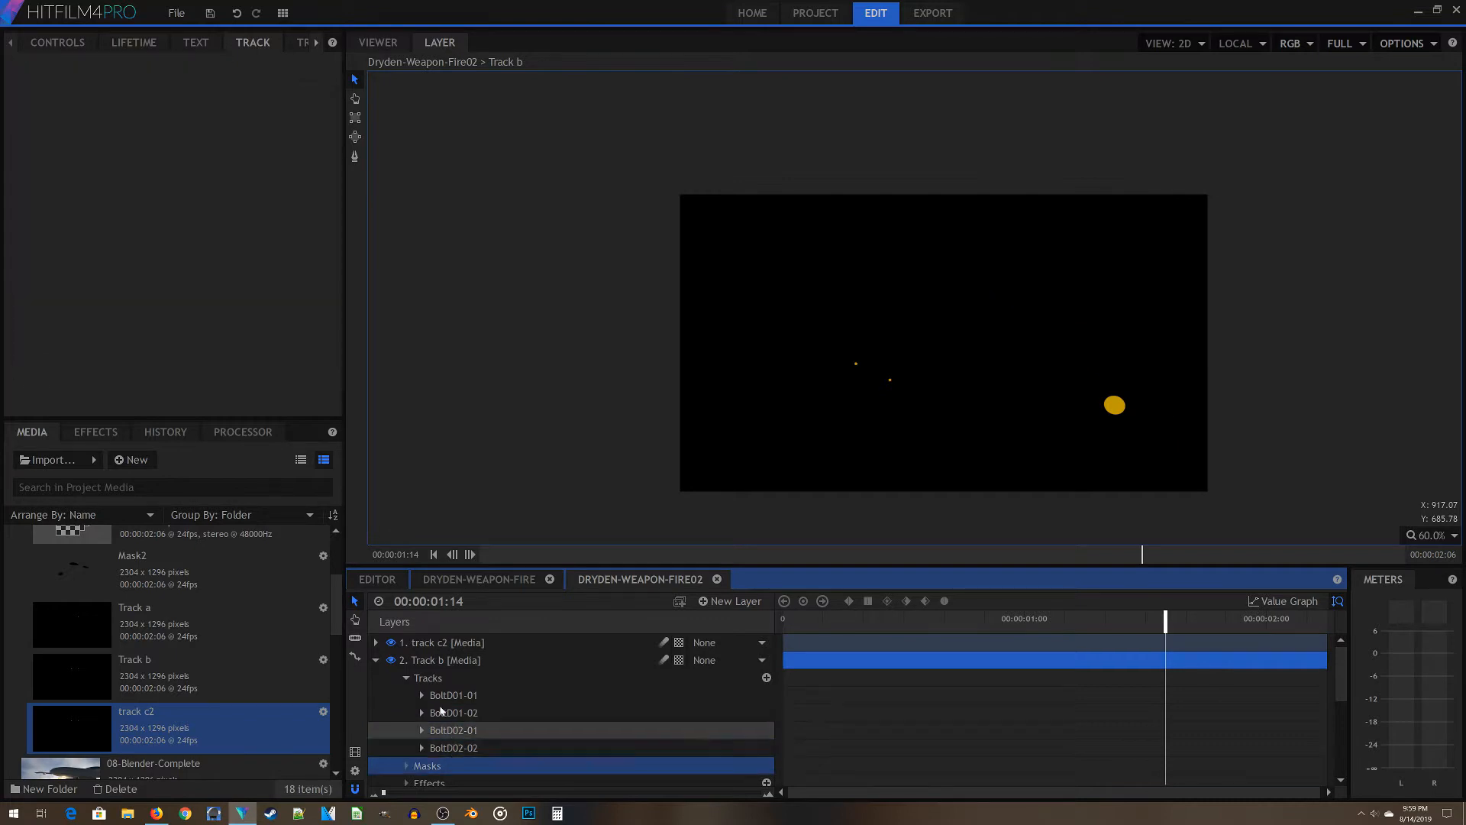
Examine the motion paths of the Gun trackers in track c2, and look through the tracker lists of the other layers
{"action": "left_click", "coordinate": [376, 643]}
{"action": "left_click", "coordinate": [455, 677]}
{"action": "left_click", "coordinate": [458, 695]}
{"action": "left_click", "coordinate": [462, 713]}
{"action": "left_click", "coordinate": [463, 747]}
{"action": "left_click", "coordinate": [463, 715]}
{"action": "left_click", "coordinate": [472, 731]}
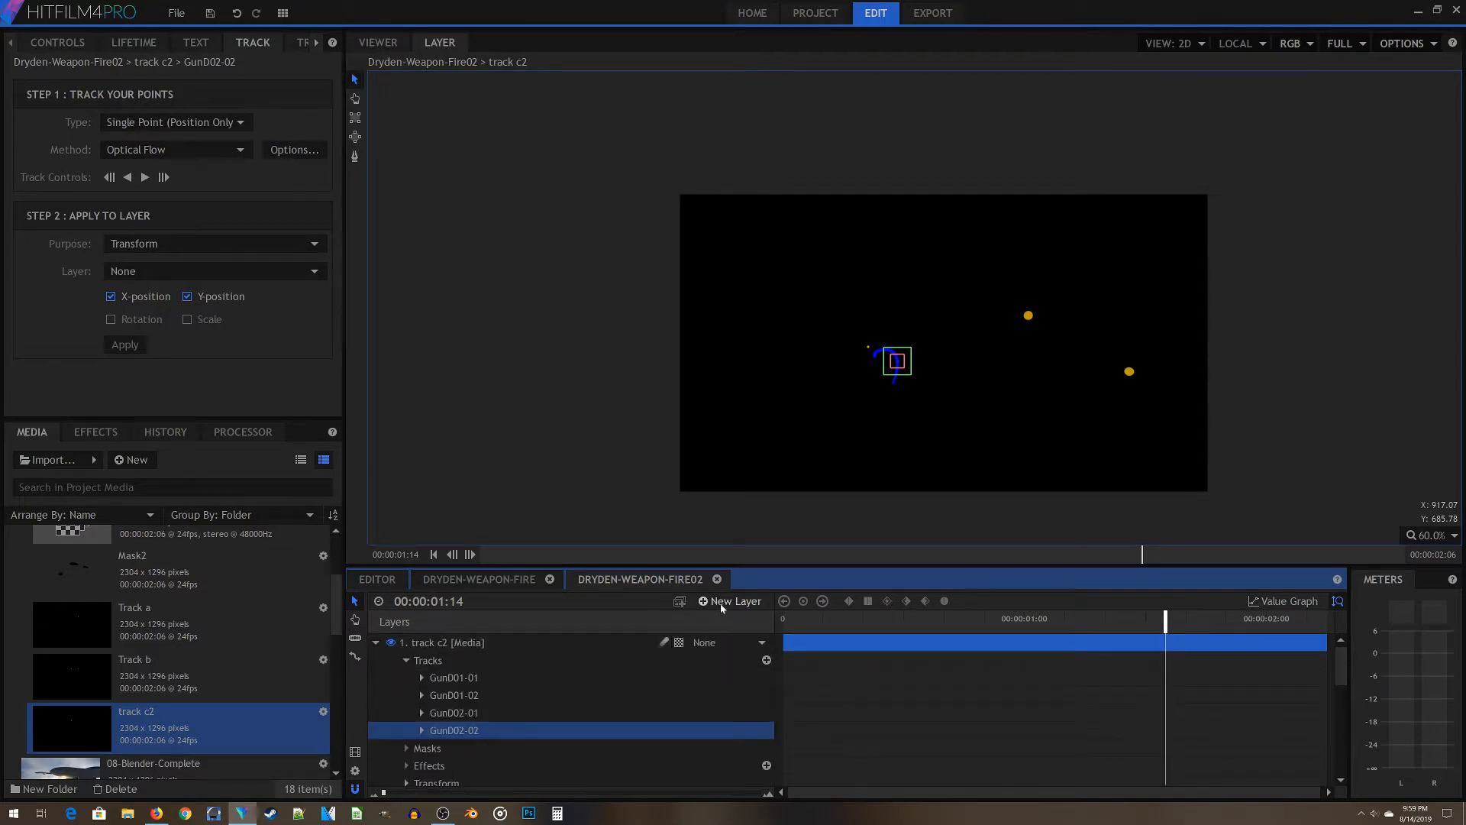
{"action": "scroll", "coordinate": [461, 722], "scroll_direction": "down", "scroll_amount": 3}
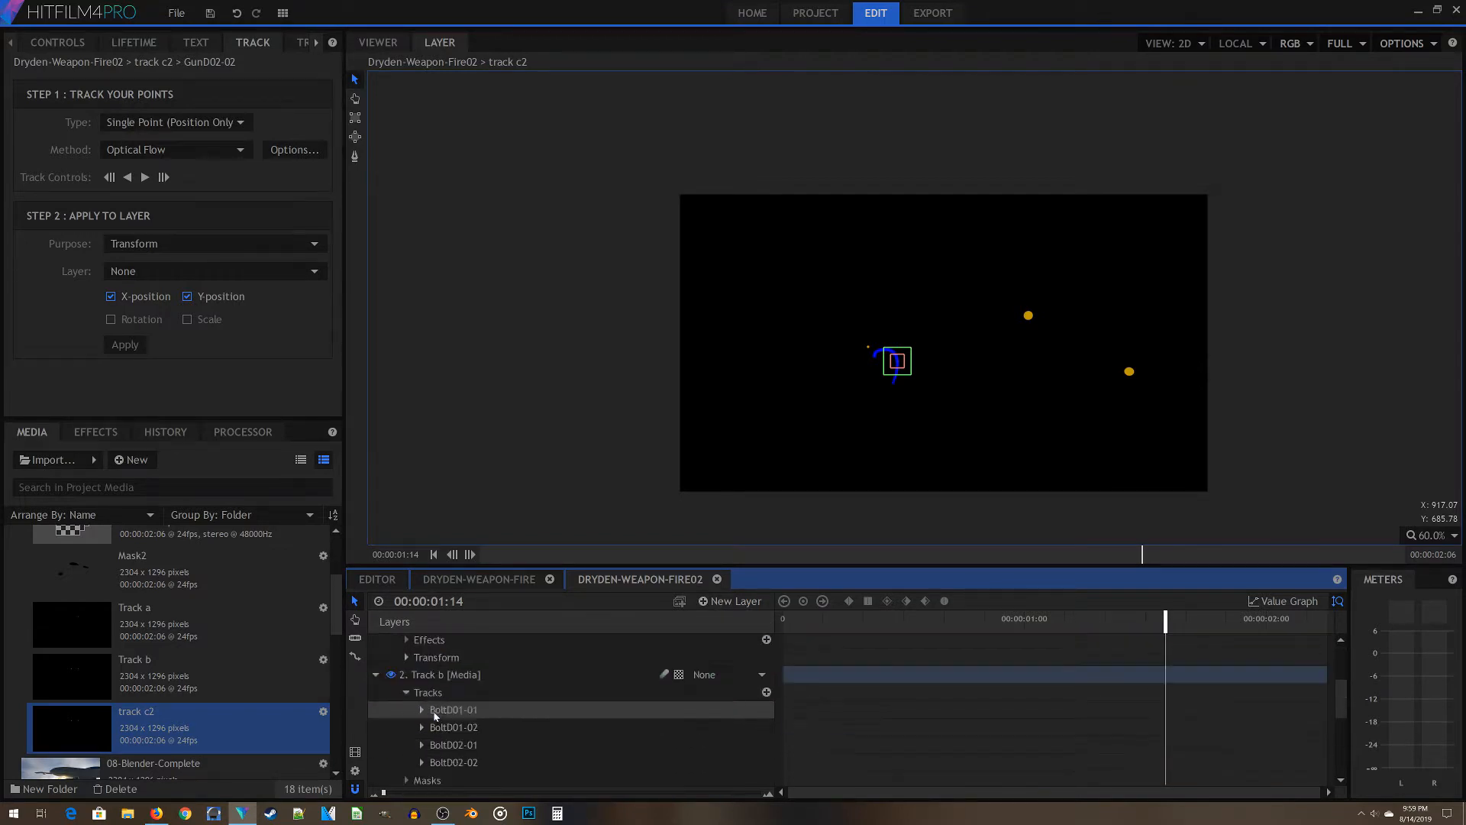
{"action": "scroll", "coordinate": [509, 783], "scroll_direction": "down", "scroll_amount": 4}
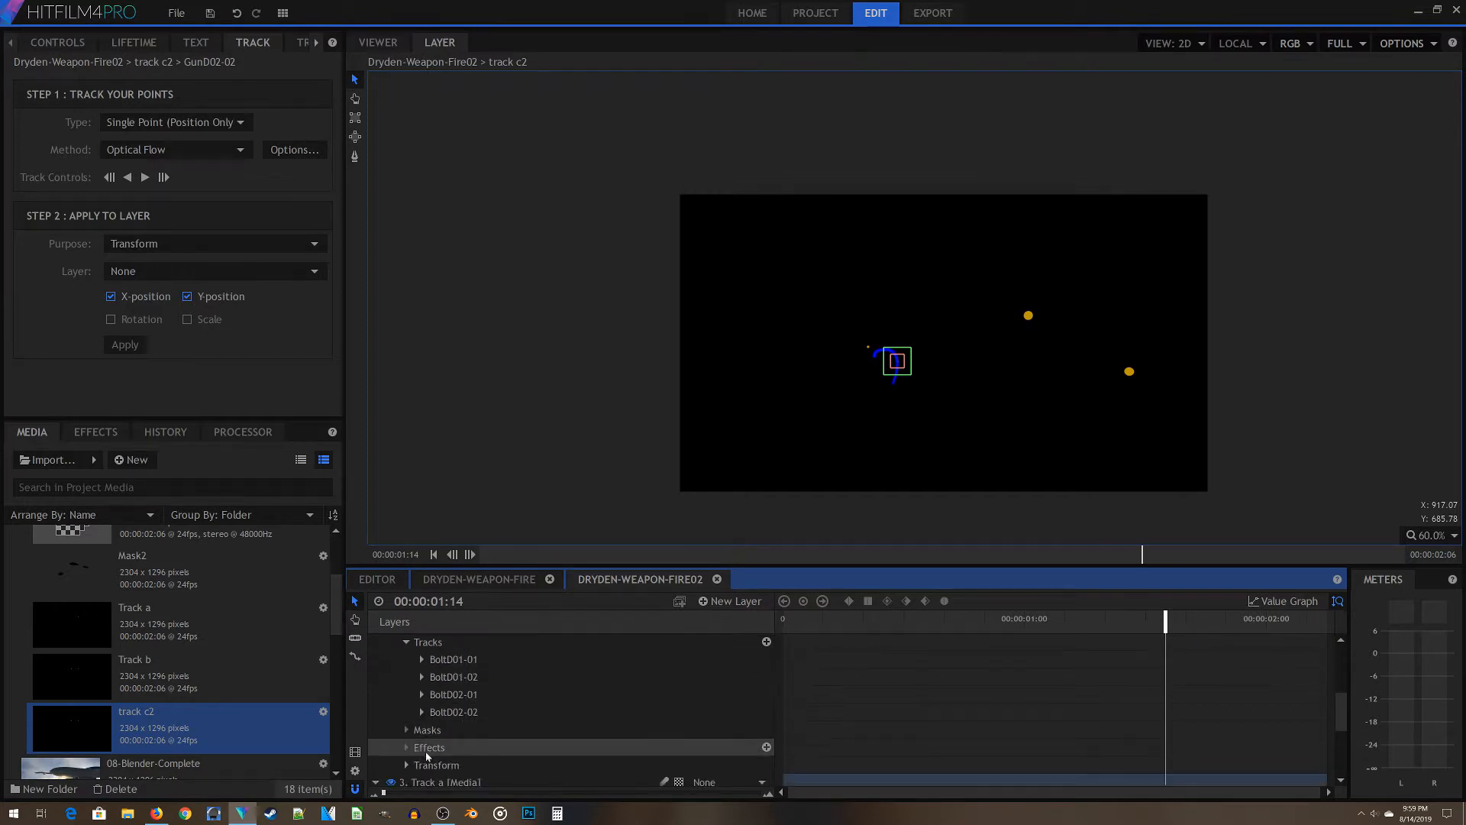
{"action": "scroll", "coordinate": [461, 699], "scroll_direction": "down", "scroll_amount": 1}
{"action": "scroll", "coordinate": [460, 700], "scroll_direction": "up", "scroll_amount": 1}
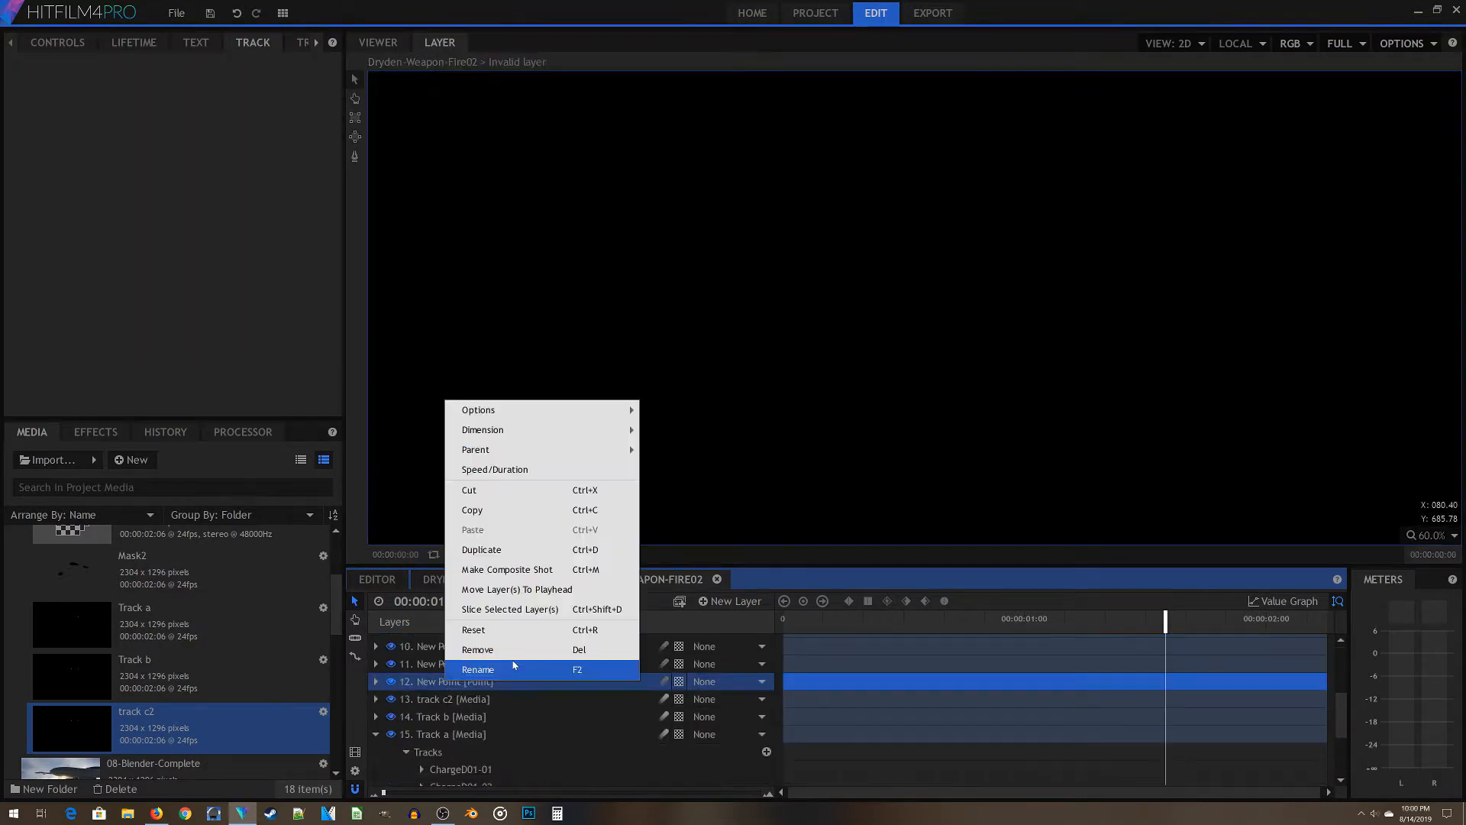
Rename two of the new point layers as ChargeD02-01 and ChargeD02-02
{"action": "right_click", "coordinate": [491, 720]}
{"action": "left_click", "coordinate": [491, 716]}
{"action": "type", "text": "ChargeD02-01"}
{"action": "key", "text": "Return"}
{"action": "right_click", "coordinate": [444, 703]}
{"action": "left_click", "coordinate": [462, 692]}
{"action": "type", "text": "ChargeD02-02"}
{"action": "key", "text": "Return"}
Rename one of the remaining New Point layers as GunD01-02
{"action": "right_click", "coordinate": [440, 685]}
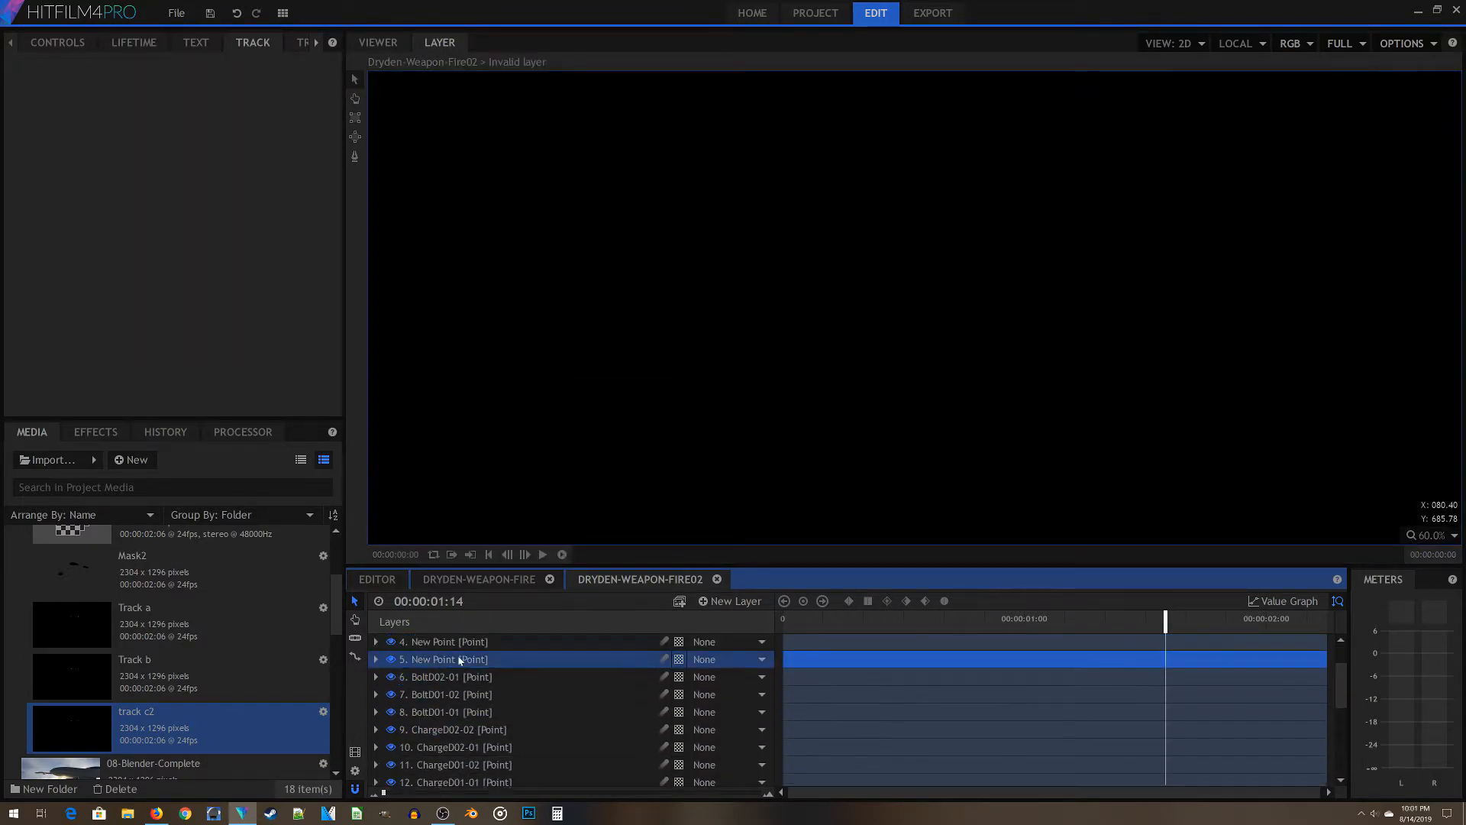
{"action": "right_click", "coordinate": [527, 675]}
{"action": "type", "text": "GunD01-02"}
{"action": "key", "text": "Return"}
Apply the Charge trackers' position data from Track a to the matching Charge point layers, including ChargeD02-02
{"action": "left_click", "coordinate": [461, 696]}
{"action": "left_click", "coordinate": [214, 272]}
{"action": "left_click", "coordinate": [461, 732]}
{"action": "left_click", "coordinate": [214, 271]}
{"action": "left_click", "coordinate": [156, 426]}
{"action": "left_click", "coordinate": [125, 344]}
Apply the Bolt trackers' position data from Track b to the matching Bolt point layers
{"action": "left_click", "coordinate": [453, 675]}
{"action": "left_click", "coordinate": [214, 271]}
{"action": "left_click", "coordinate": [453, 710]}
{"action": "left_click", "coordinate": [155, 379]}
{"action": "left_click", "coordinate": [155, 364]}
Apply the Gun trackers' position data from track c2 to the matching Gun point layers
{"action": "left_click", "coordinate": [454, 727]}
{"action": "left_click", "coordinate": [214, 272]}
{"action": "left_click", "coordinate": [196, 334]}
{"action": "left_click", "coordinate": [454, 744]}
{"action": "left_click", "coordinate": [454, 761]}
{"action": "left_click", "coordinate": [214, 271]}
{"action": "left_click", "coordinate": [155, 304]}
{"action": "left_click", "coordinate": [375, 673]}
Play back the shot with the ChargeD01-01 and then the BoltD01-02 point layer selected to check their motion
{"action": "left_click", "coordinate": [464, 760]}
{"action": "left_click_drag", "start_coordinate": [1165, 620], "coordinate": [814, 620]}
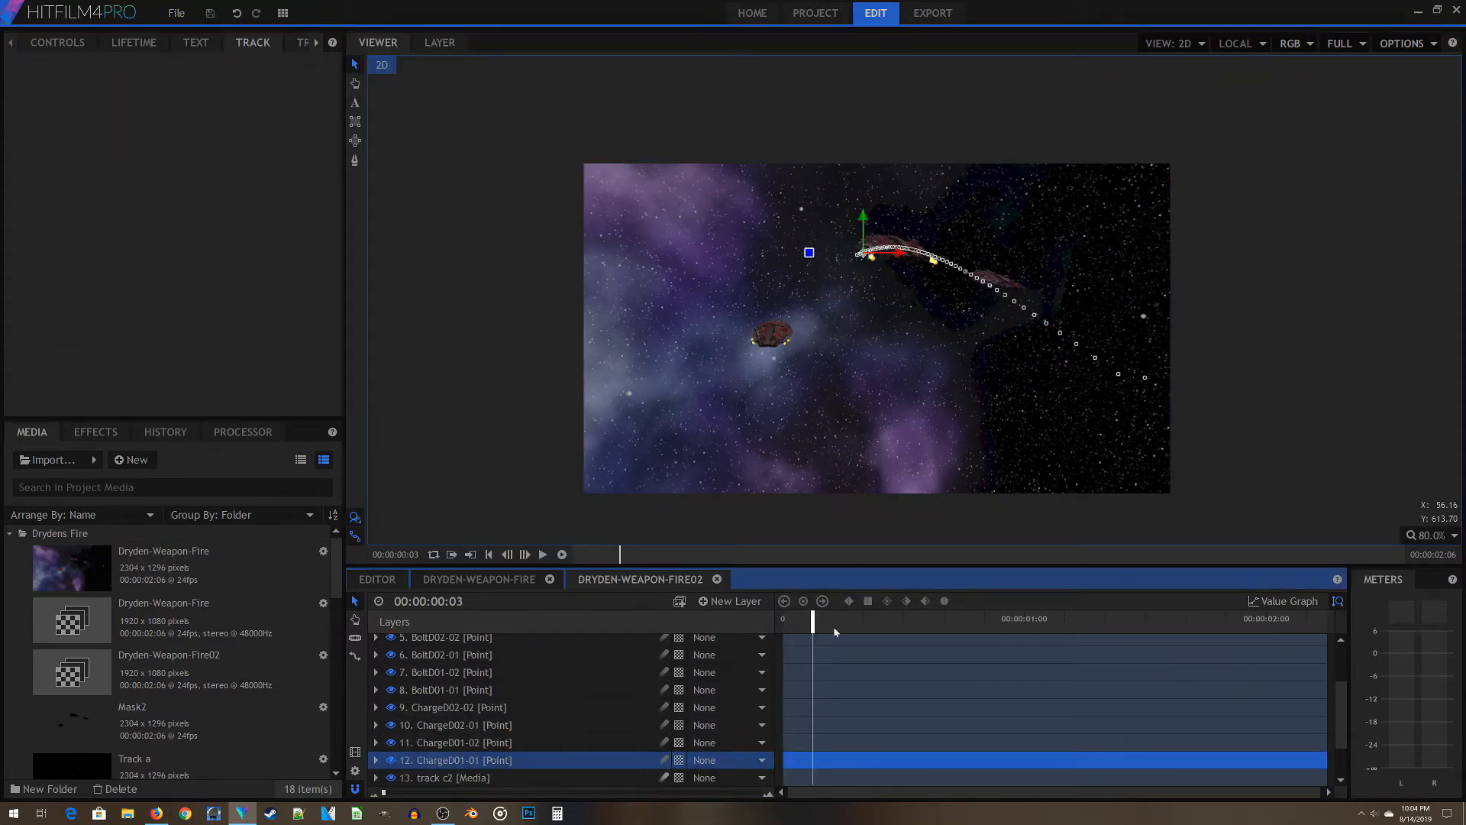
{"action": "key", "text": "space"}
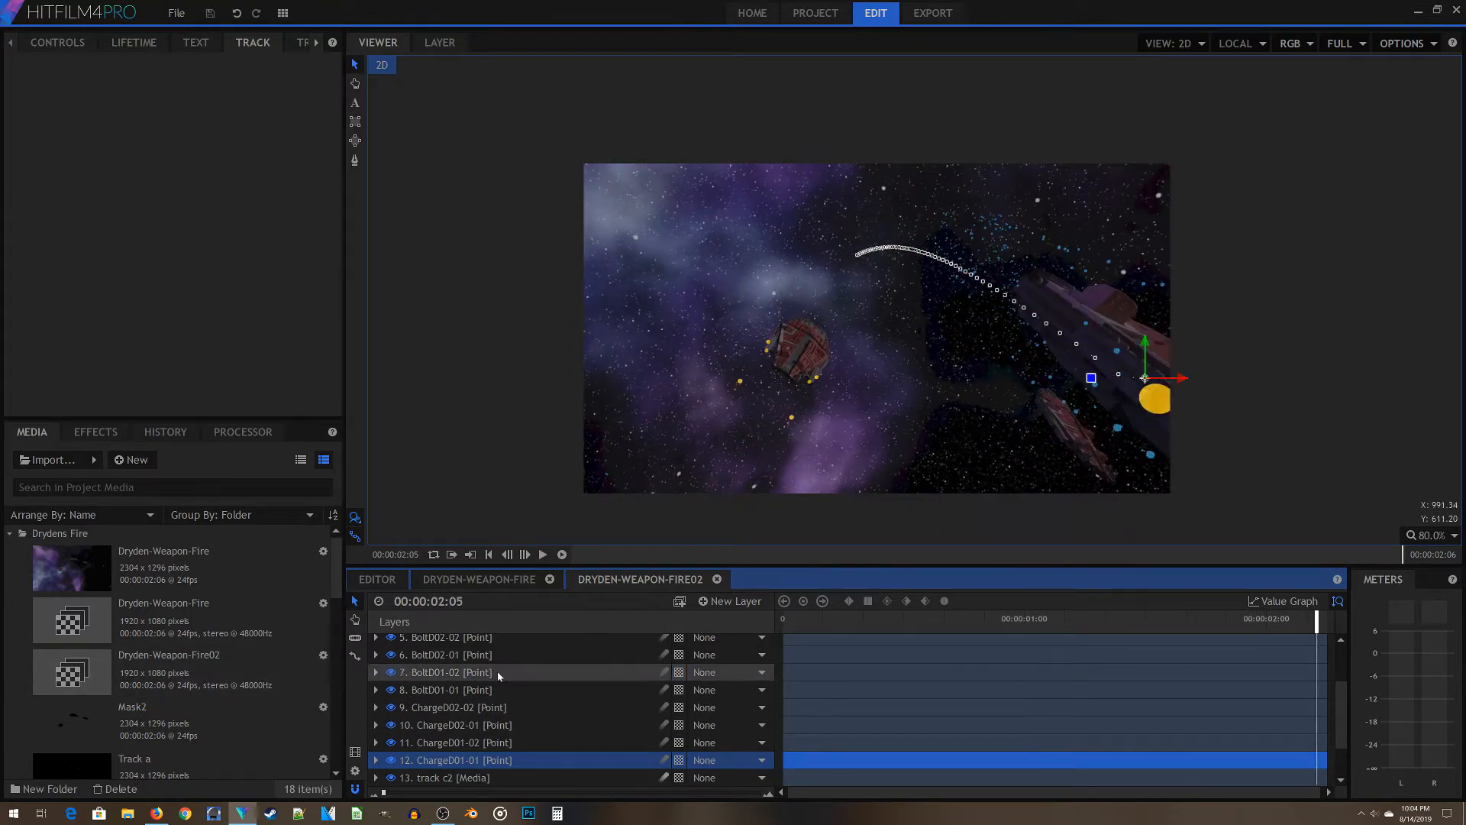
{"action": "left_click", "coordinate": [459, 673]}
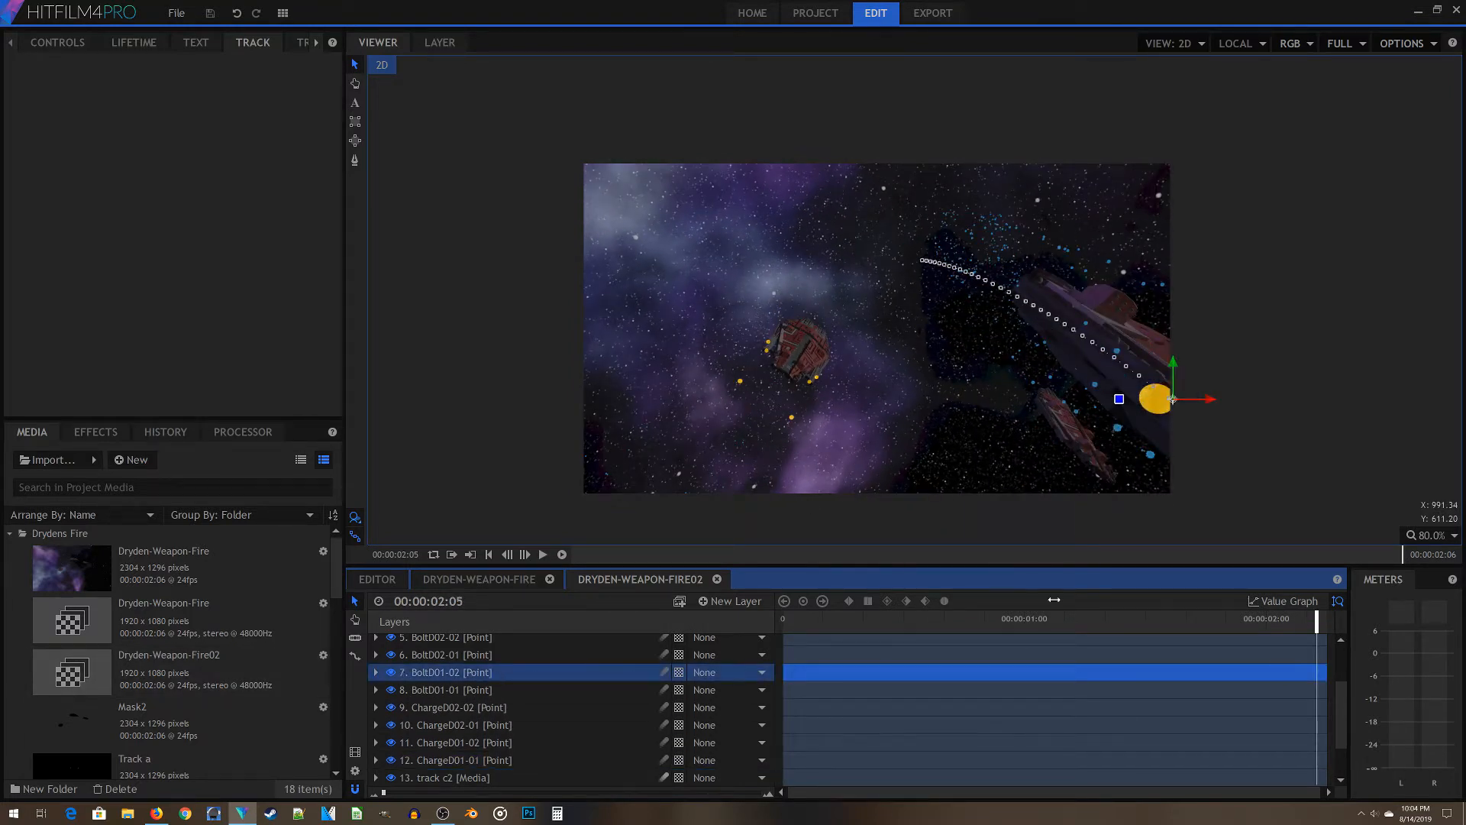
{"action": "key", "text": "space"}
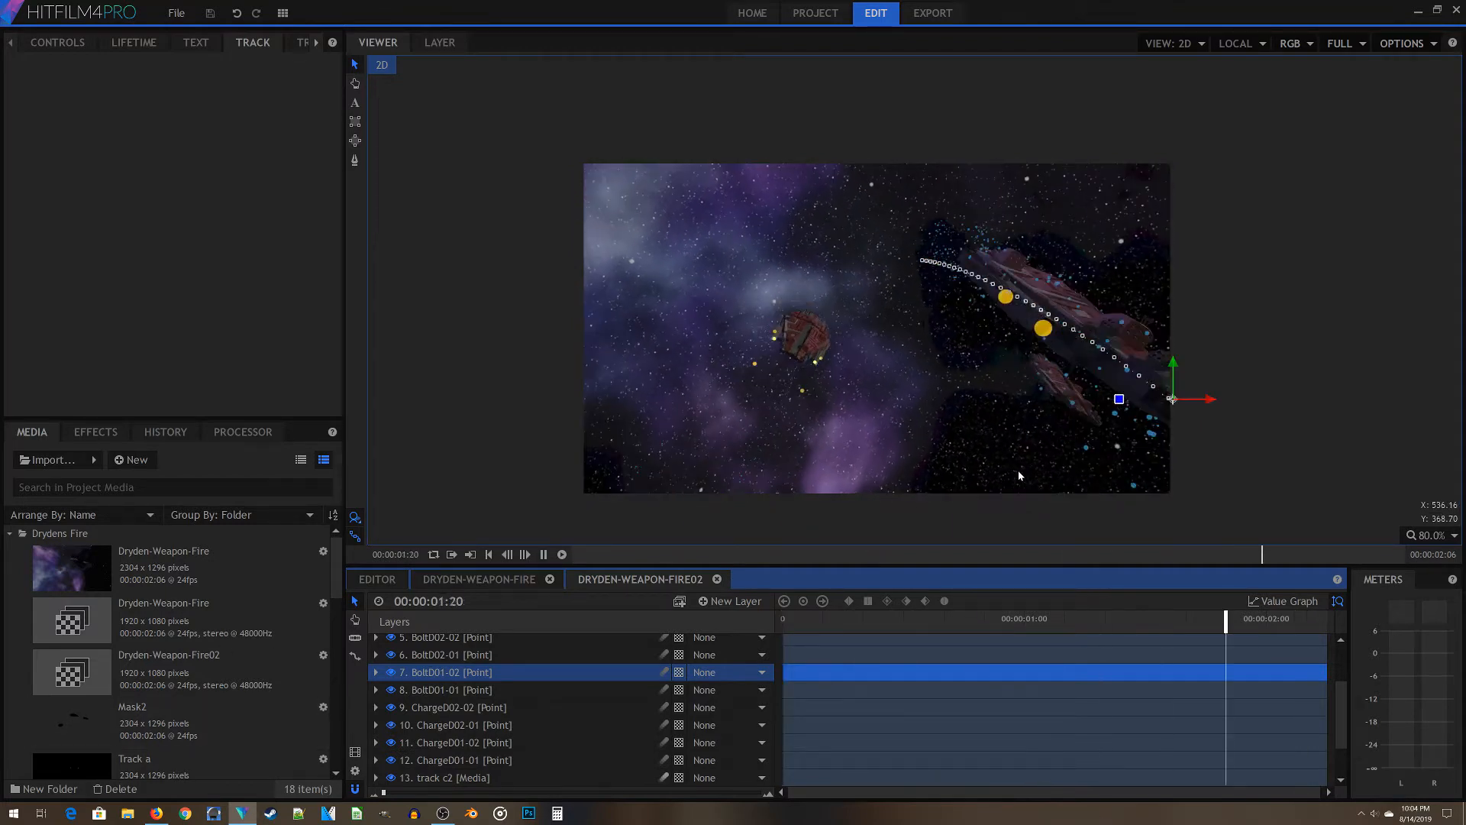
Scrub through the shot and examine the motion paths of the Gun point layers, including GunD02-02
{"action": "key", "text": "space"}
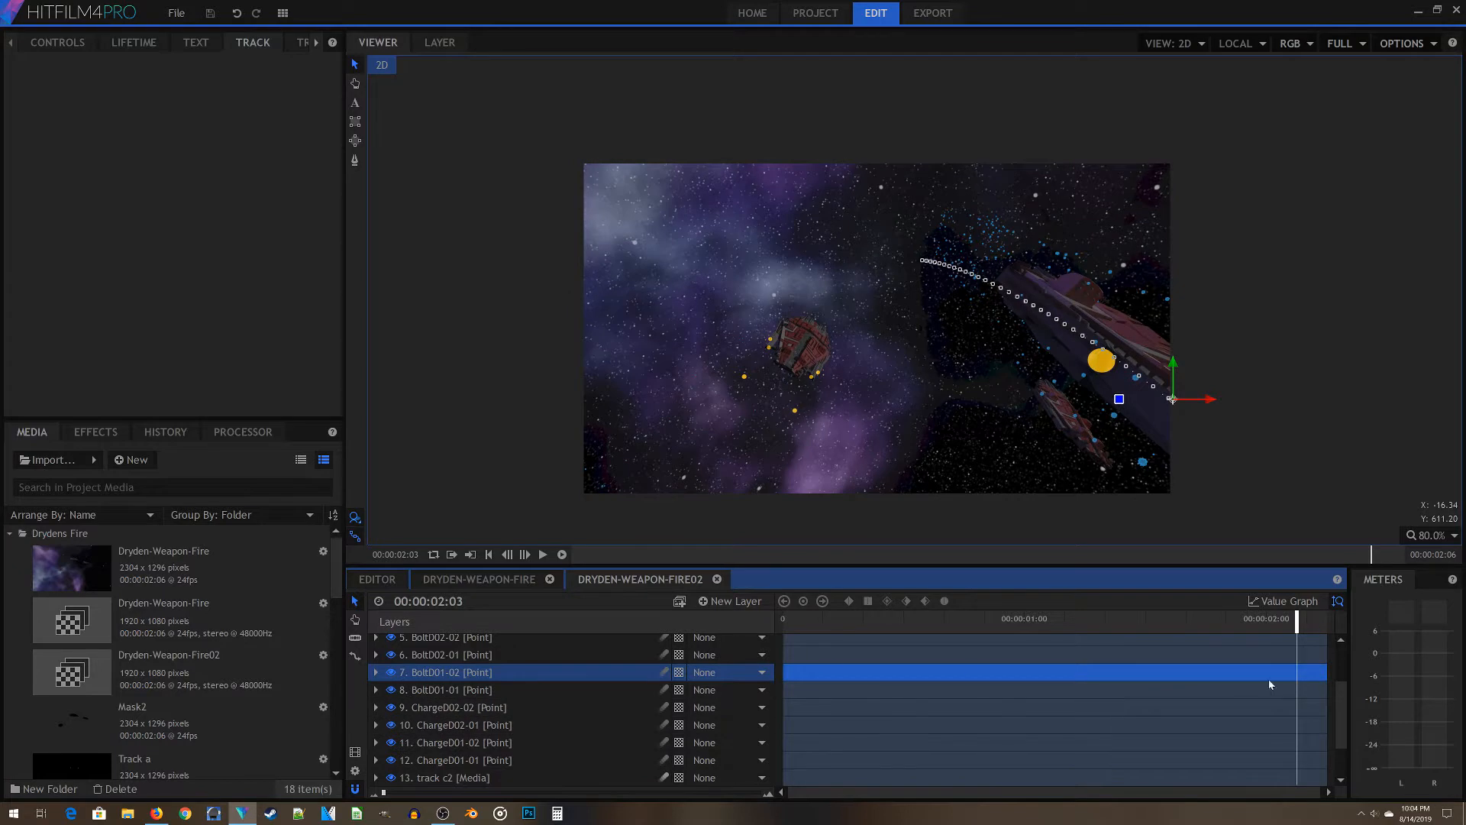
{"action": "left_click_drag", "start_coordinate": [1021, 621], "coordinate": [935, 617]}
{"action": "scroll", "coordinate": [1060, 300], "scroll_direction": "up", "scroll_amount": 2}
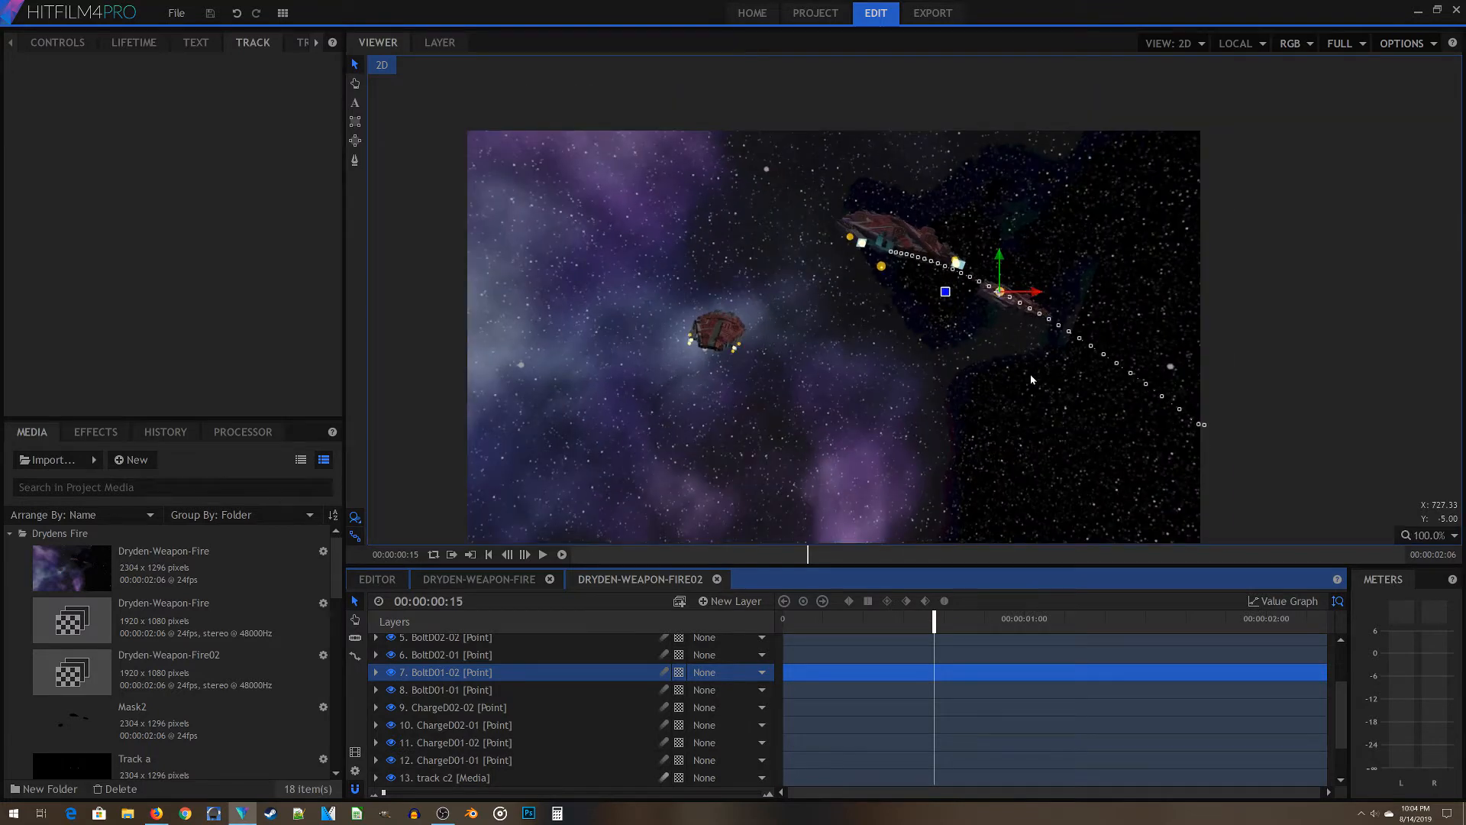
{"action": "scroll", "coordinate": [479, 717], "scroll_direction": "up", "scroll_amount": 2}
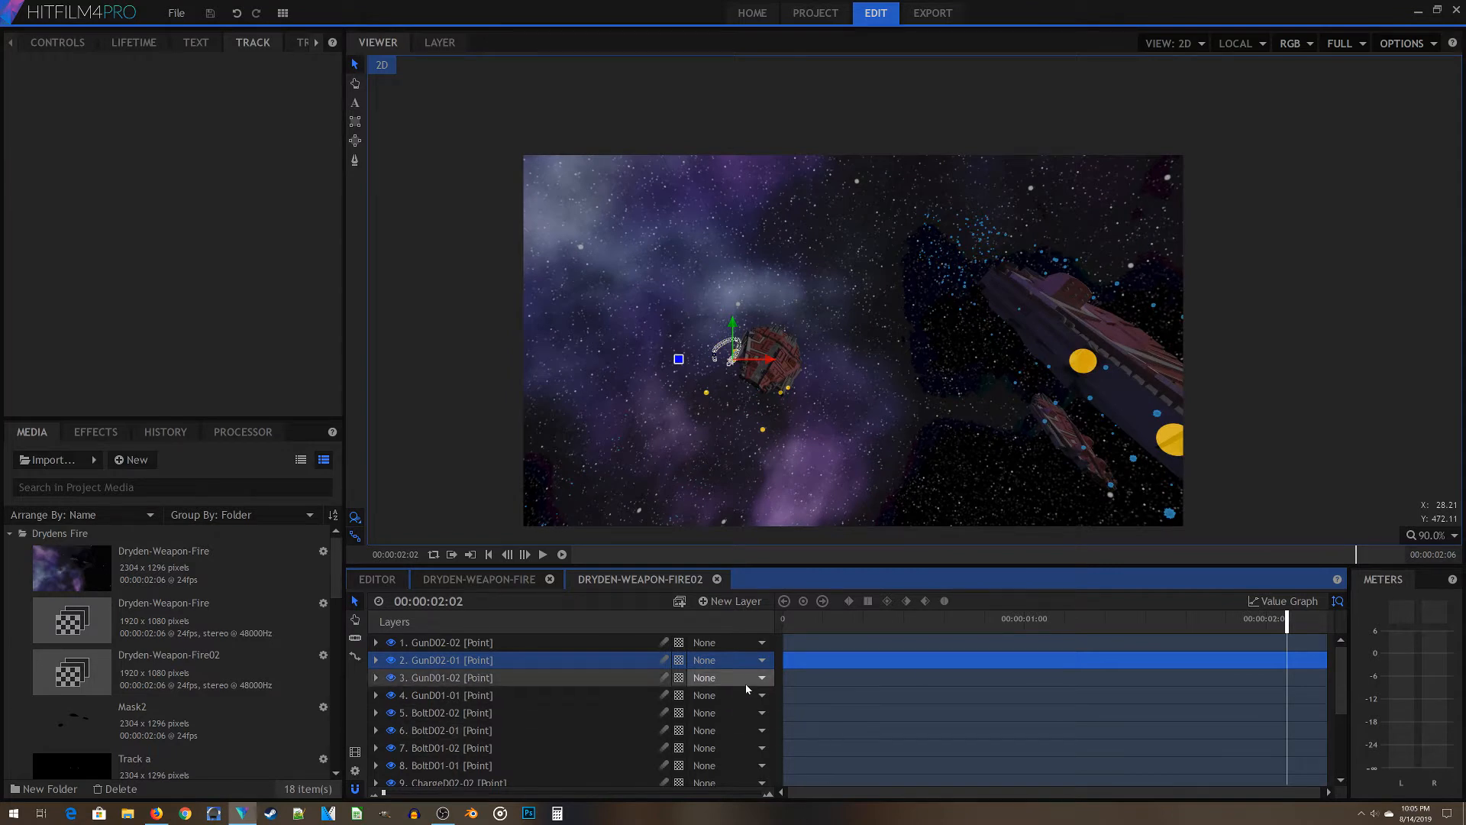
{"action": "left_click", "coordinate": [516, 641]}
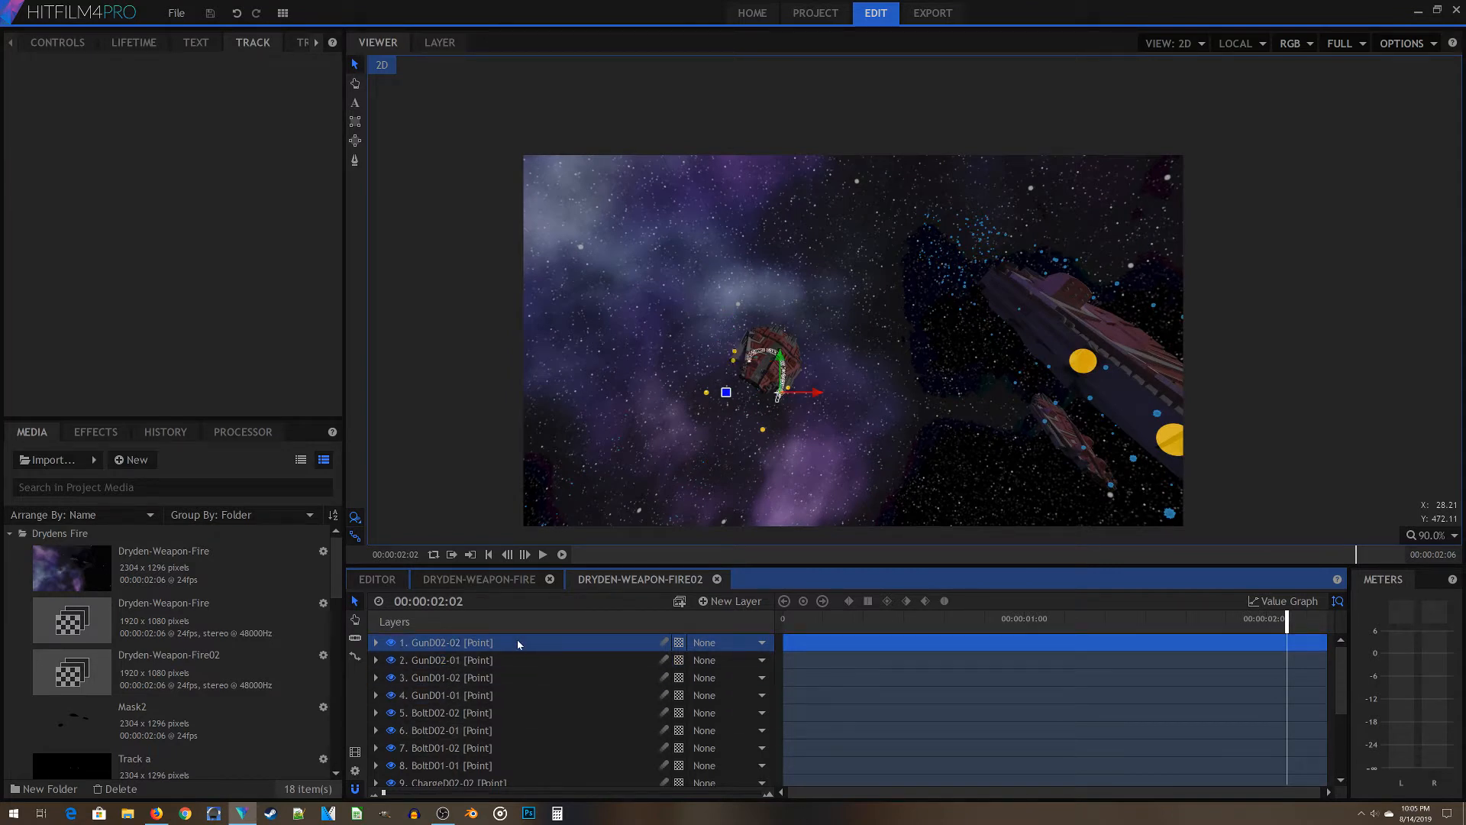
{"action": "left_click", "coordinate": [1286, 603]}
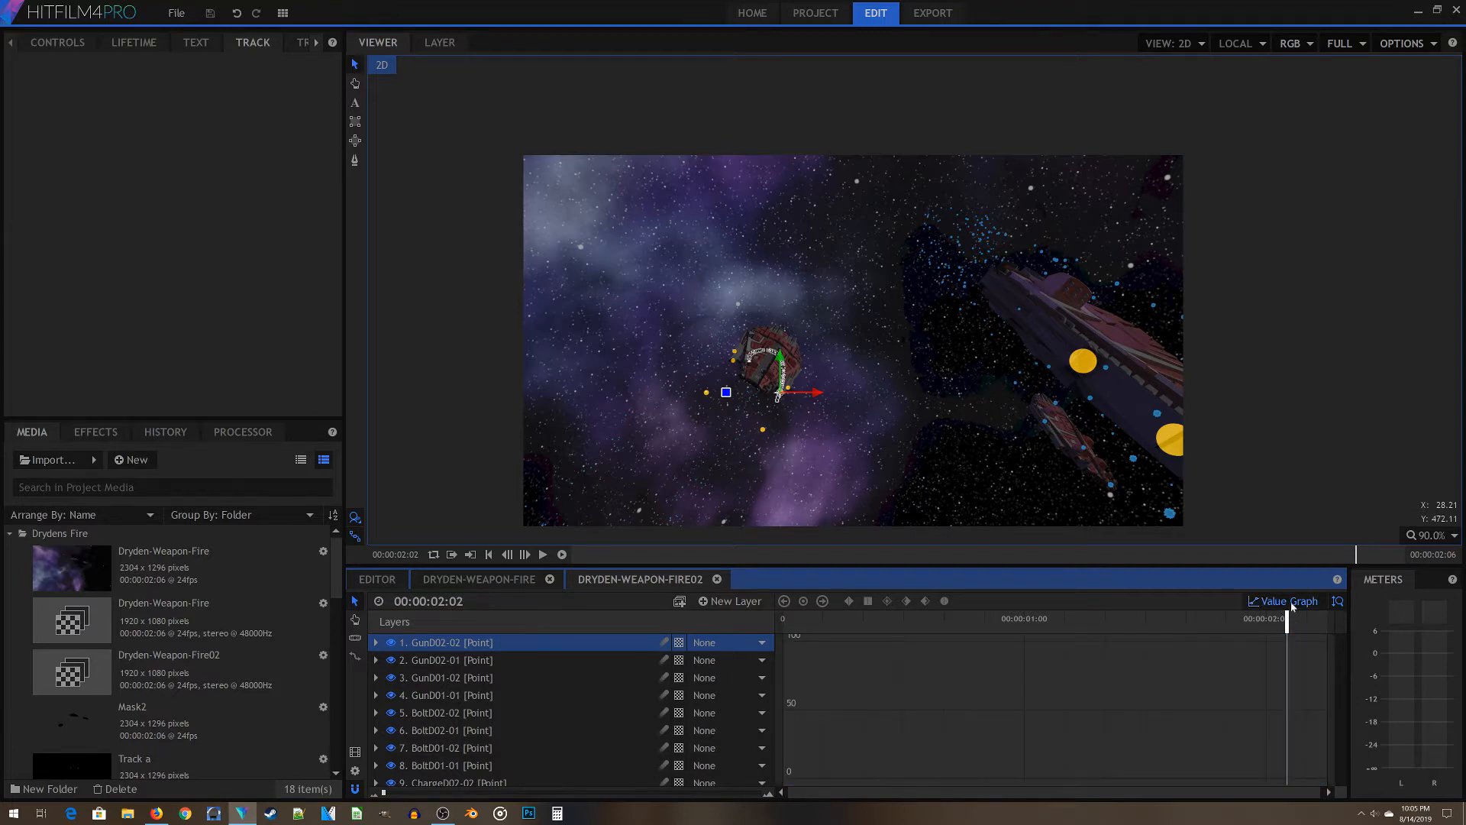
{"action": "left_click", "coordinate": [1286, 603]}
Return to the start of the timeline and create a black 1920 x 1080 plane layer named D01-SB
{"action": "left_click_drag", "start_coordinate": [878, 629], "coordinate": [784, 626]}
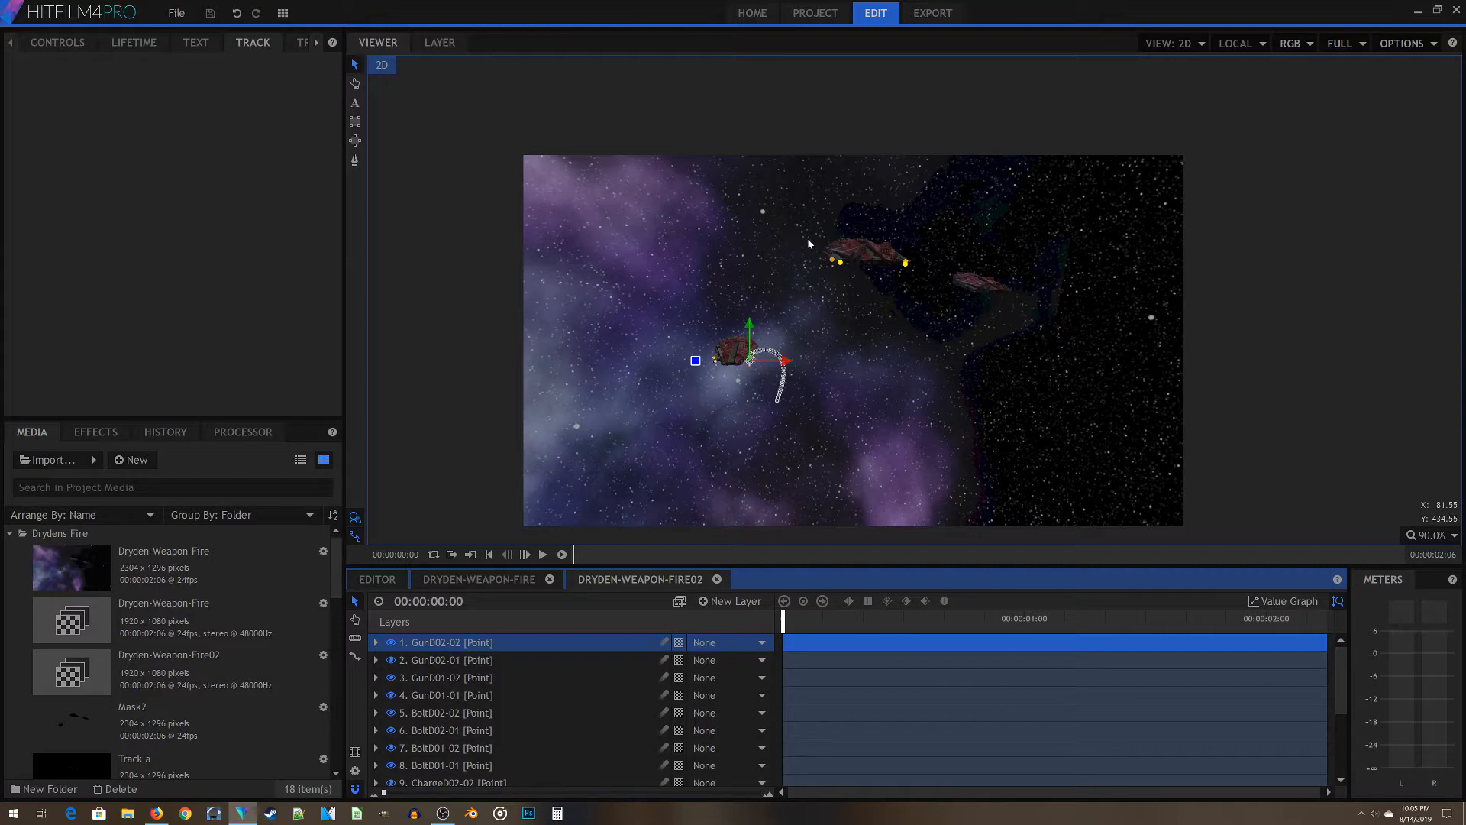
{"action": "left_click", "coordinate": [732, 601]}
{"action": "left_click", "coordinate": [711, 622]}
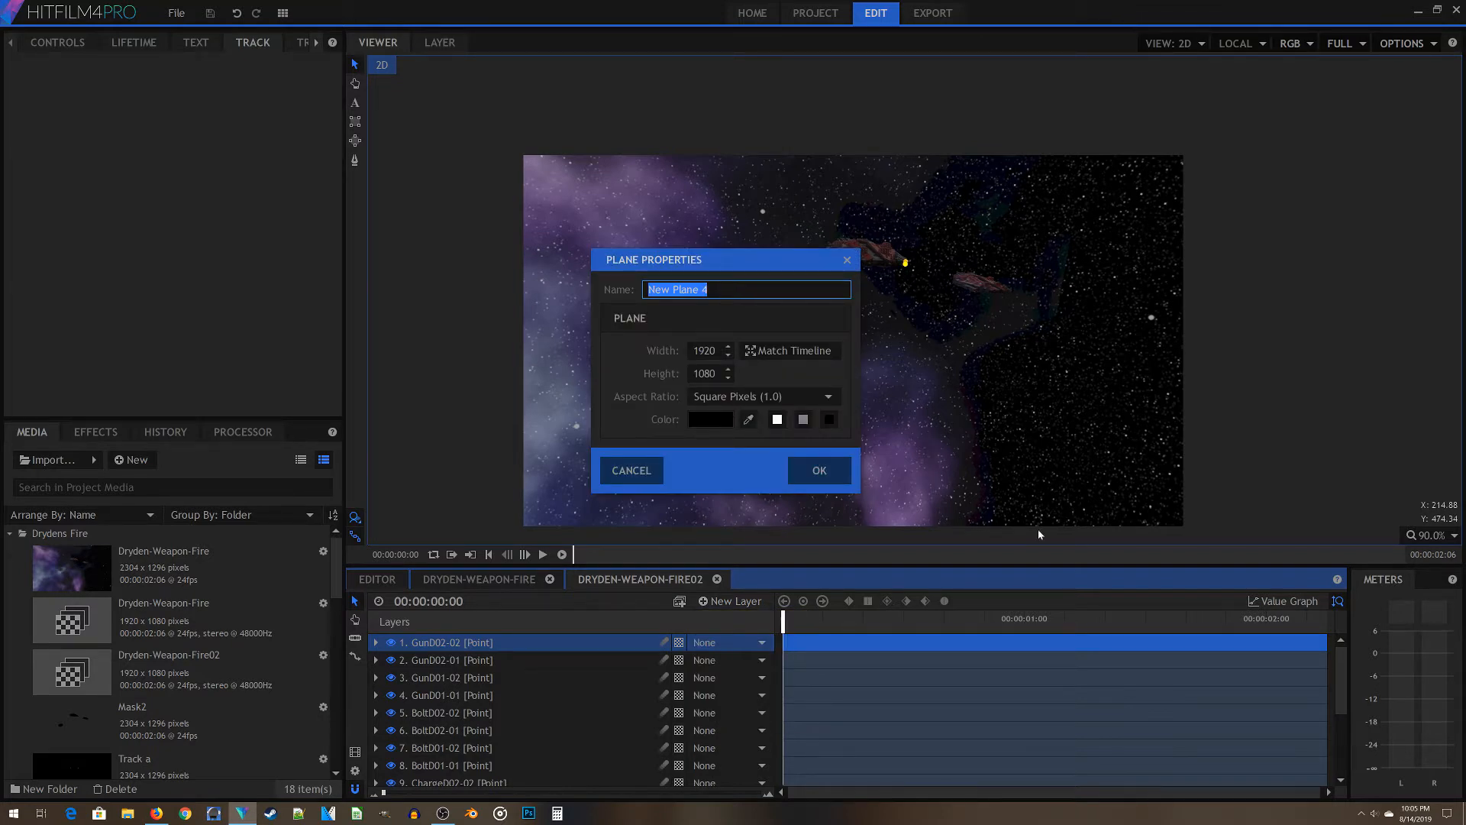
{"action": "type", "text": "Starb"}
{"action": "key", "text": "BackSpace"}
{"action": "key", "text": "BackSpace"}
{"action": "key", "text": "BackSpace"}
{"action": "key", "text": "BackSpace"}
{"action": "key", "text": "BackSpace"}
{"action": "type", "text": "D01-SB"}
{"action": "key", "text": "Return"}
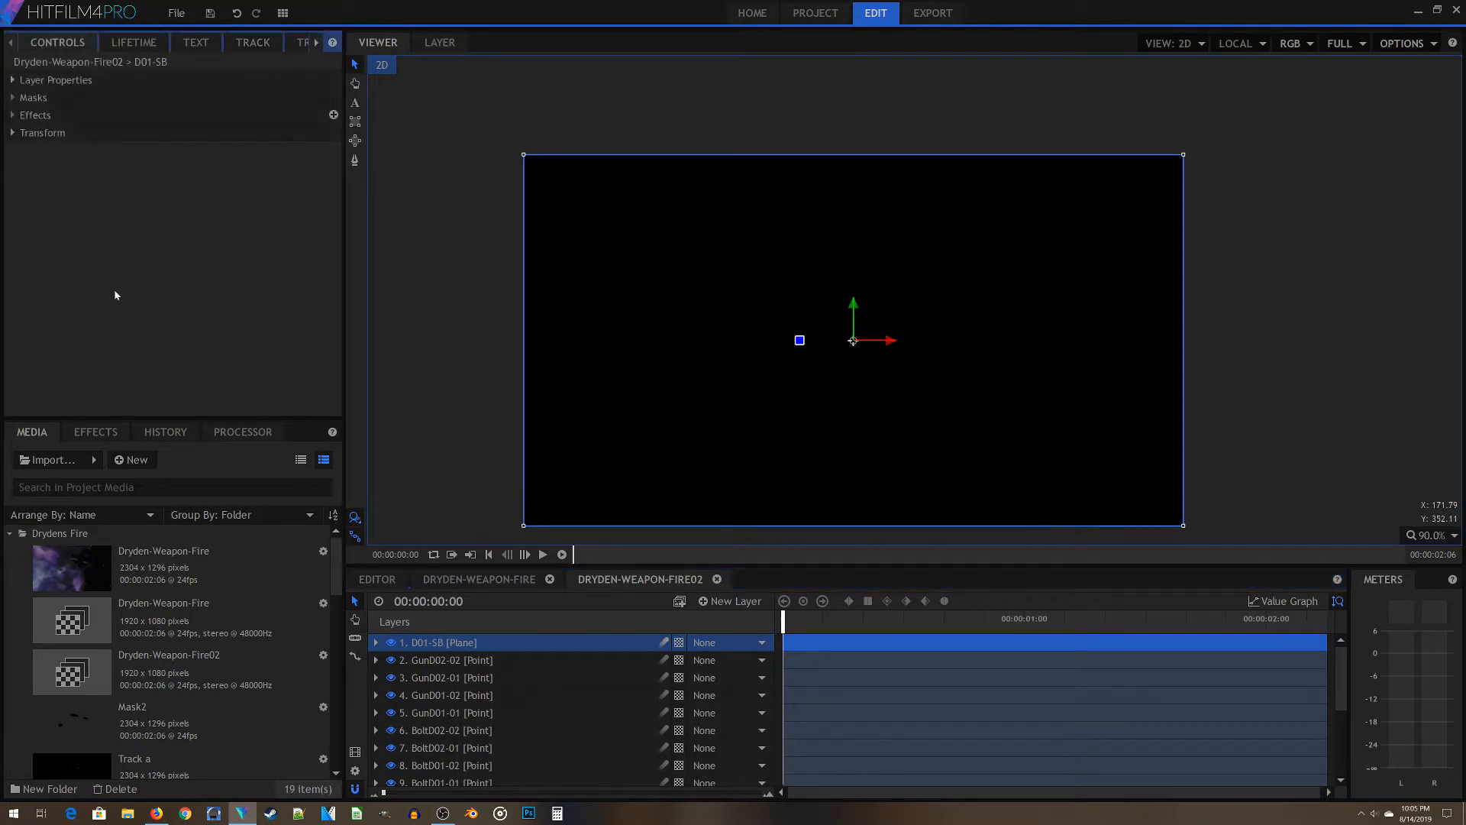
Set the D01-SB plane's blend mode to Add
{"action": "left_click", "coordinate": [13, 80]}
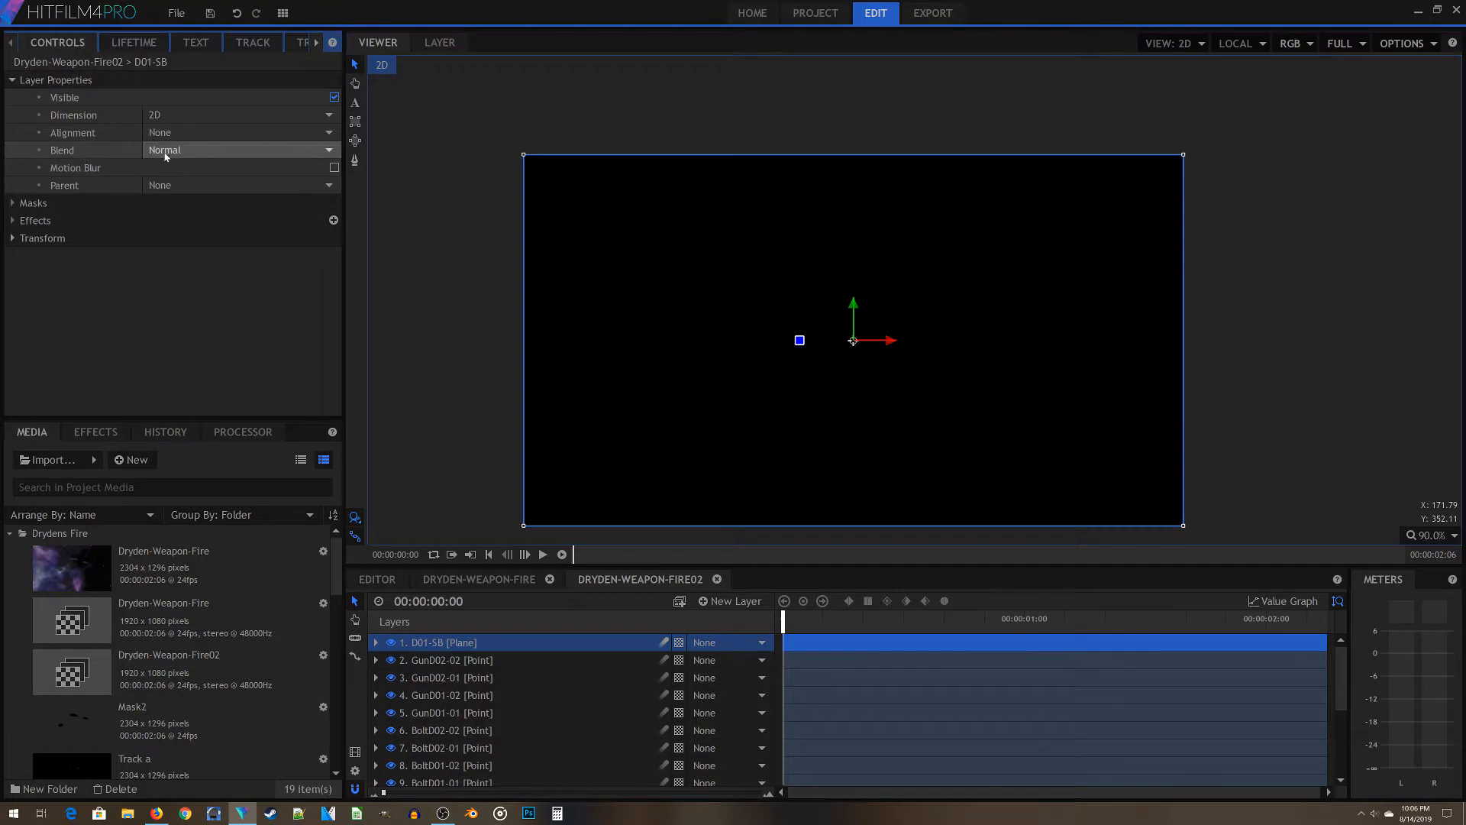
{"action": "left_click", "coordinate": [184, 151]}
{"action": "left_click", "coordinate": [166, 182]}
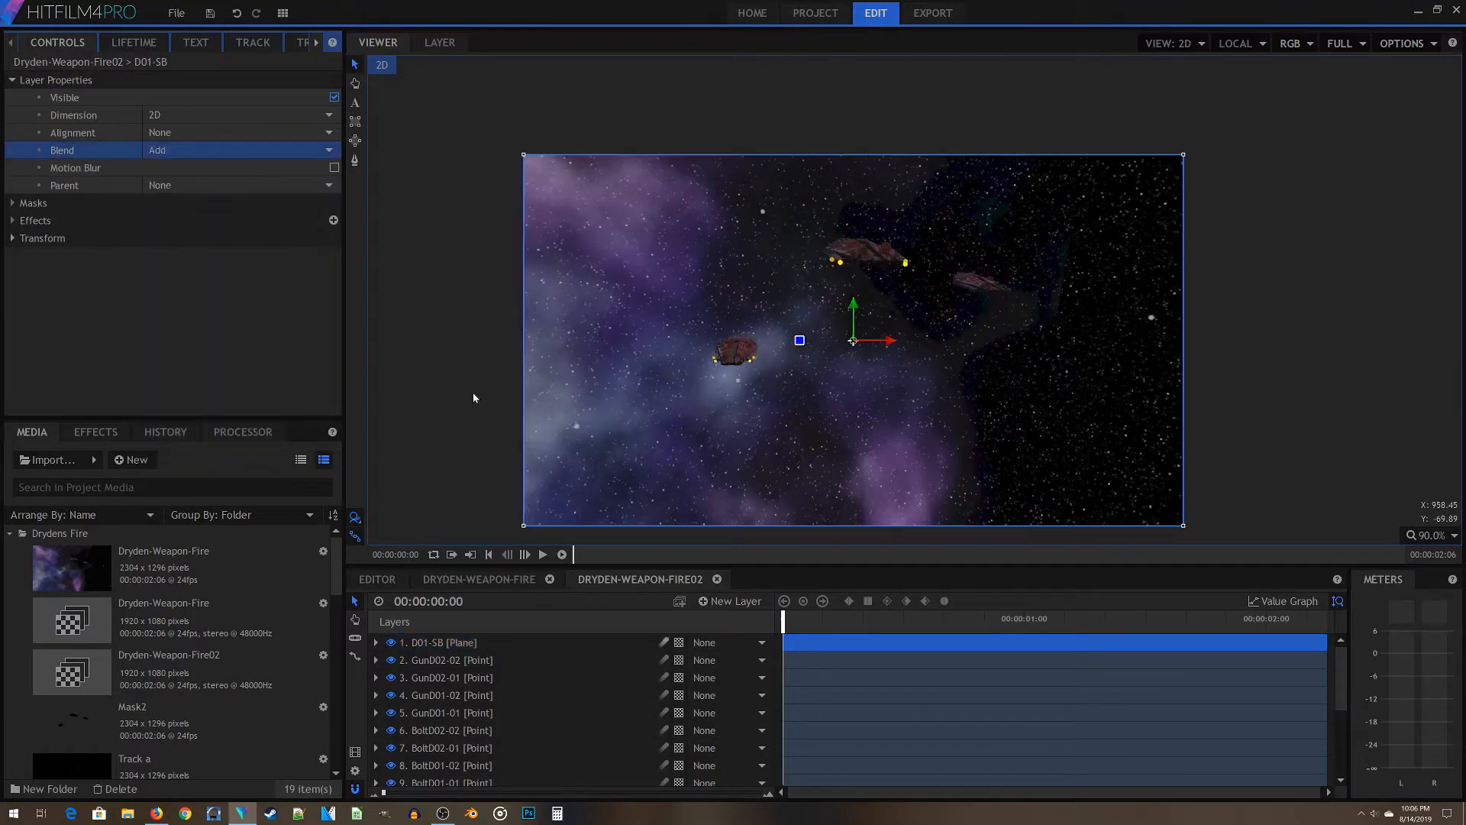
Find the Lightning & Electricity effect and apply it to the D01-SB plane
{"action": "left_click", "coordinate": [90, 433]}
{"action": "left_click", "coordinate": [173, 459]}
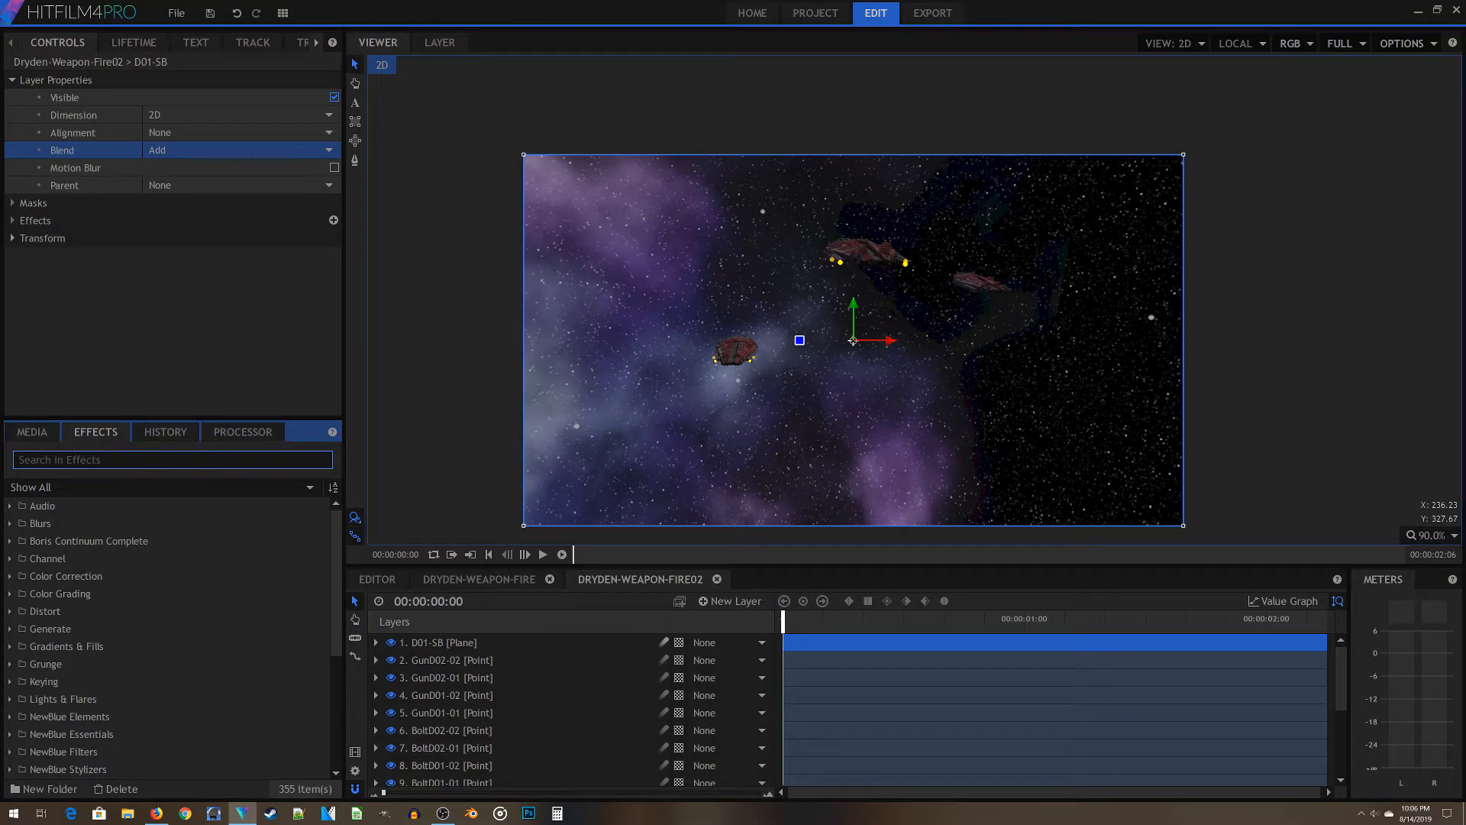
{"action": "type", "text": "Light"}
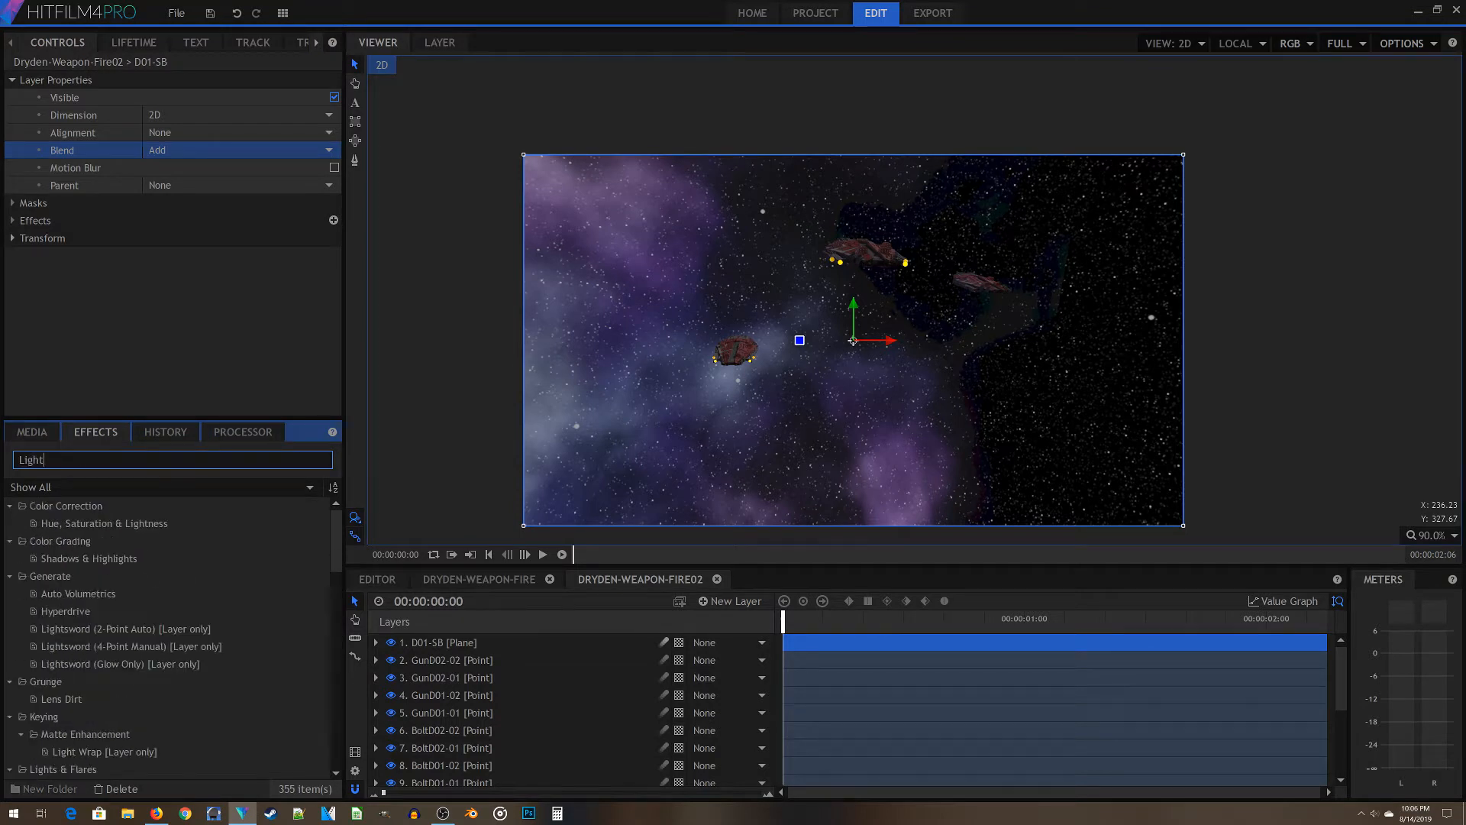
{"action": "type", "text": "ning"}
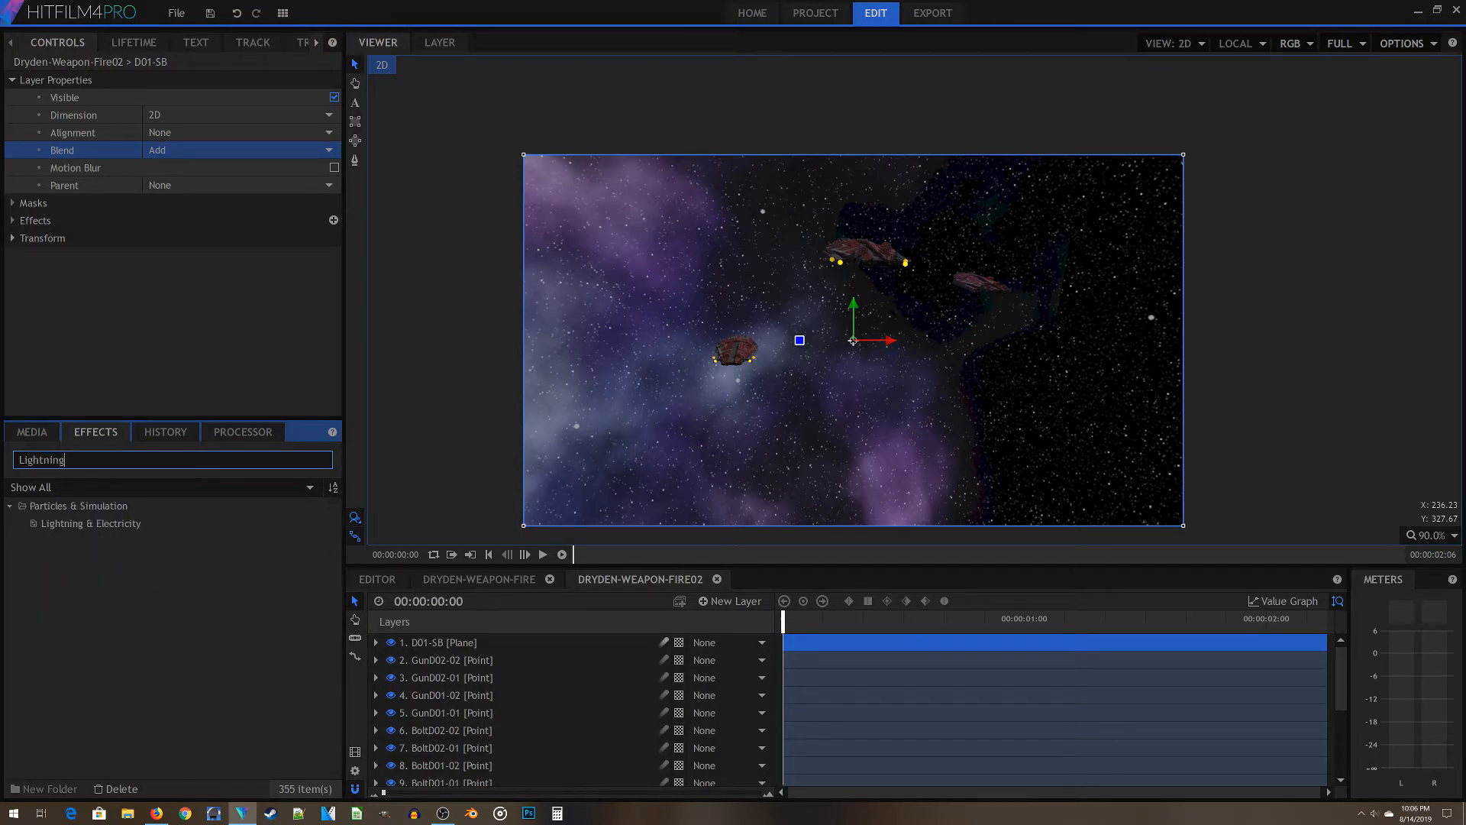
{"action": "left_click_drag", "start_coordinate": [72, 526], "coordinate": [466, 644]}
Set the lightning's Start Point to 0, 0 and make the start use the ChargeD01-01 layer
{"action": "scroll", "coordinate": [1006, 204], "scroll_direction": "up", "scroll_amount": 5}
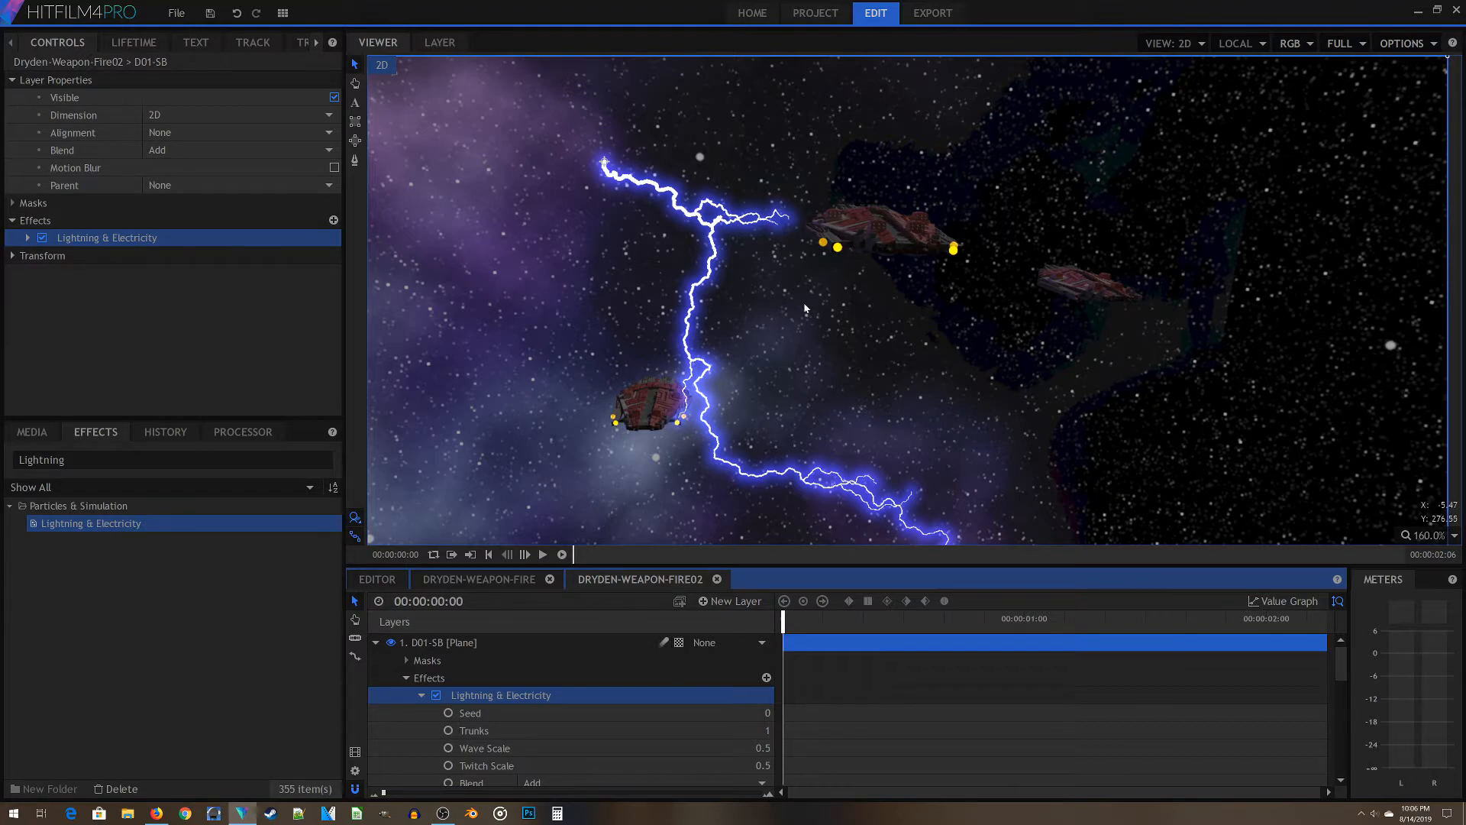
{"action": "scroll", "coordinate": [507, 722], "scroll_direction": "down", "scroll_amount": 5}
{"action": "scroll", "coordinate": [489, 706], "scroll_direction": "up", "scroll_amount": 4}
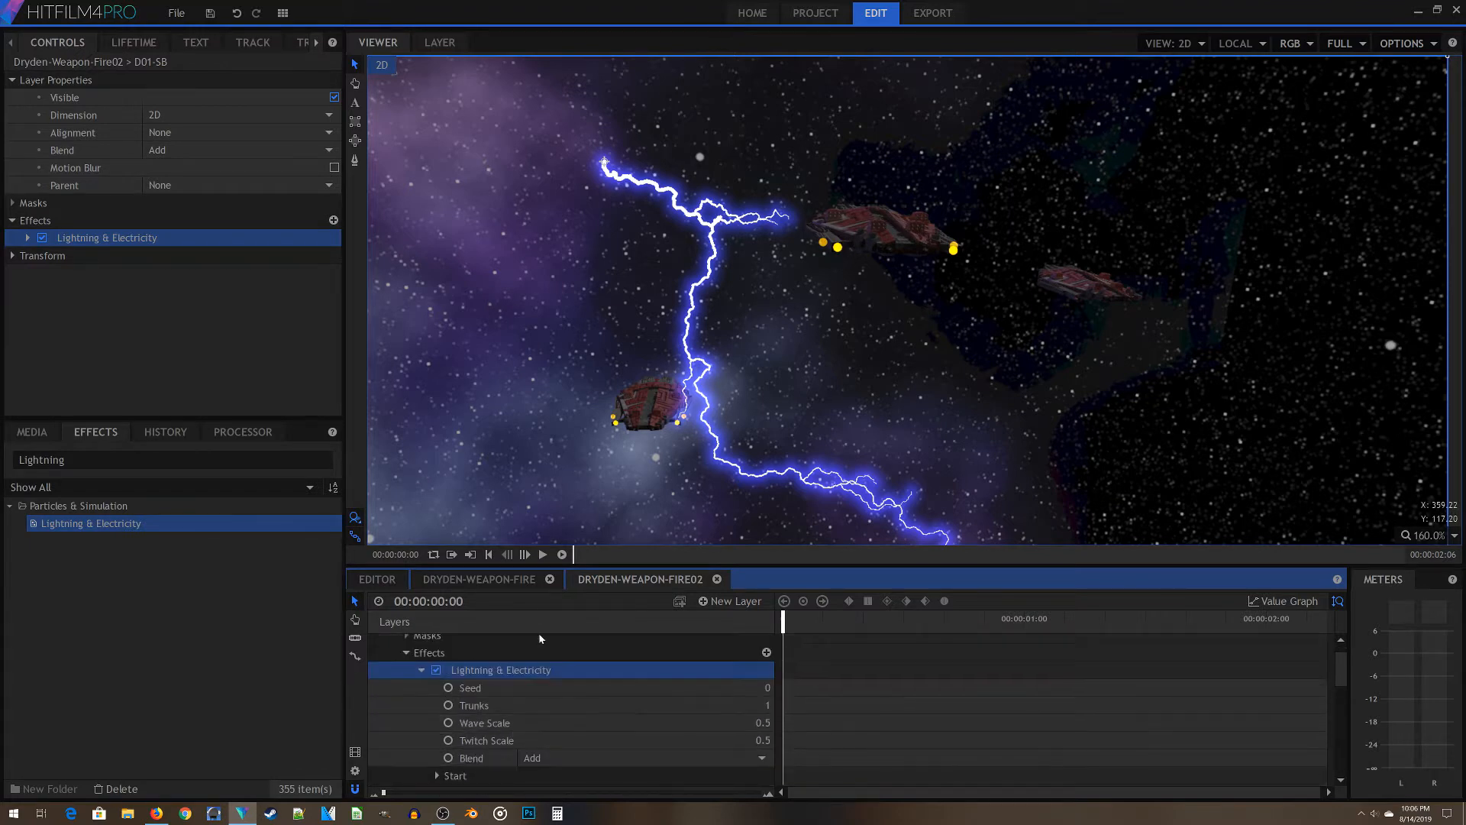
{"action": "scroll", "coordinate": [477, 699], "scroll_direction": "up", "scroll_amount": 1}
{"action": "scroll", "coordinate": [466, 718], "scroll_direction": "down", "scroll_amount": 4}
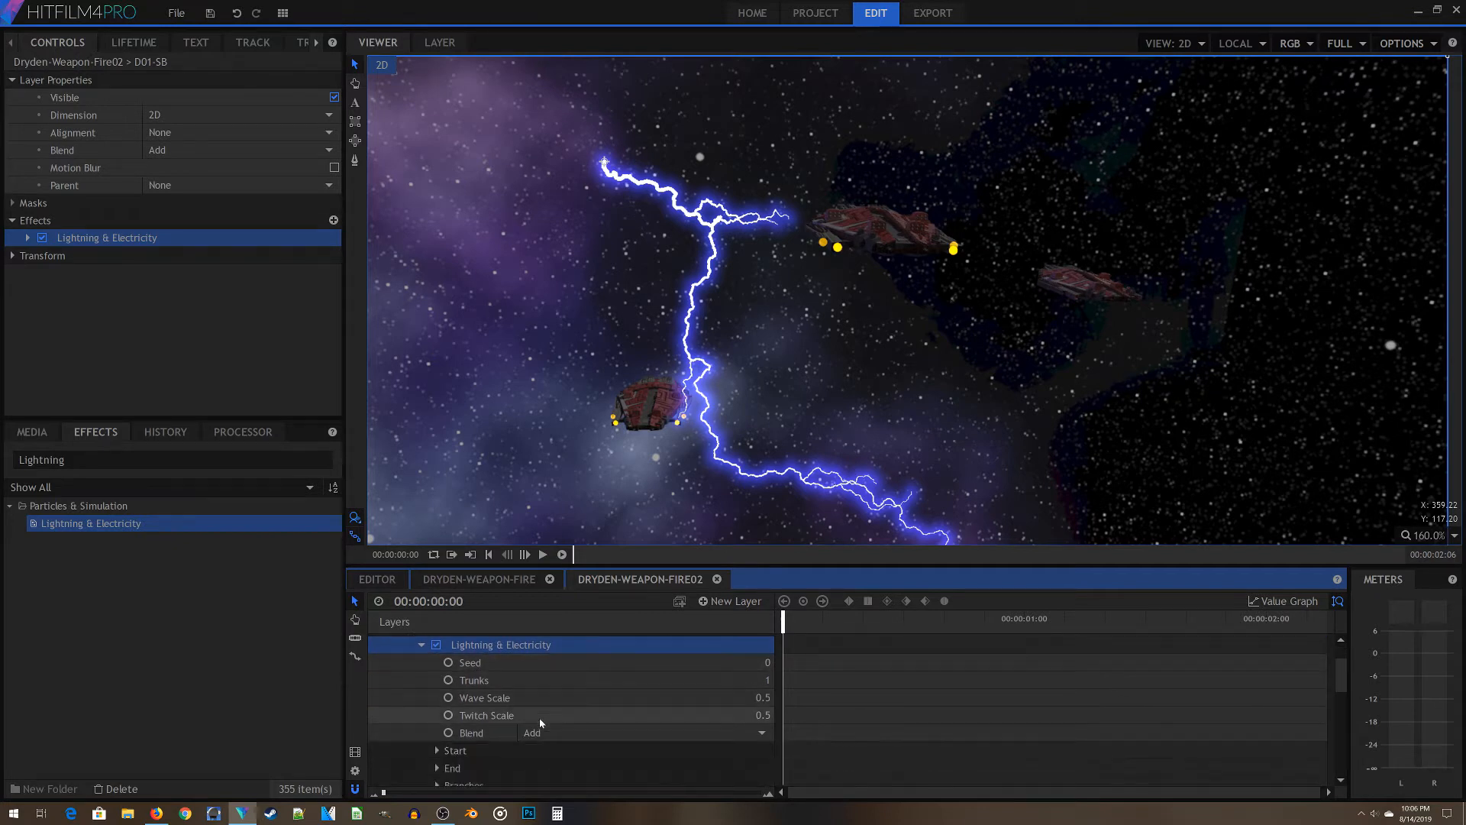
{"action": "left_click", "coordinate": [438, 725]}
{"action": "scroll", "coordinate": [565, 733], "scroll_direction": "down", "scroll_amount": 1}
{"action": "scroll", "coordinate": [584, 735], "scroll_direction": "down", "scroll_amount": 1}
{"action": "left_click", "coordinate": [721, 692]}
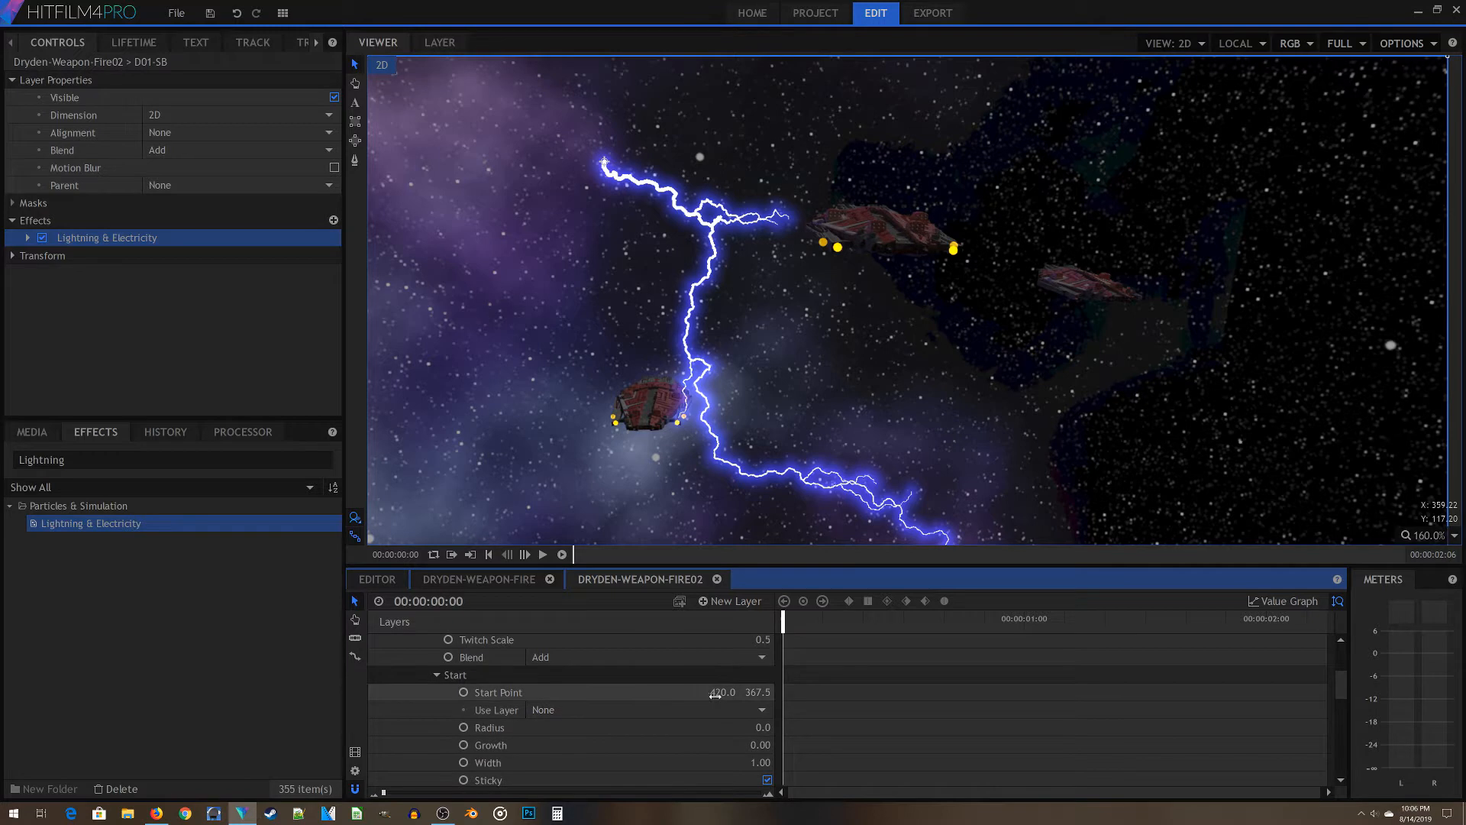
{"action": "type", "text": "0"}
{"action": "key", "text": "Tab"}
{"action": "type", "text": "0"}
{"action": "key", "text": "Return"}
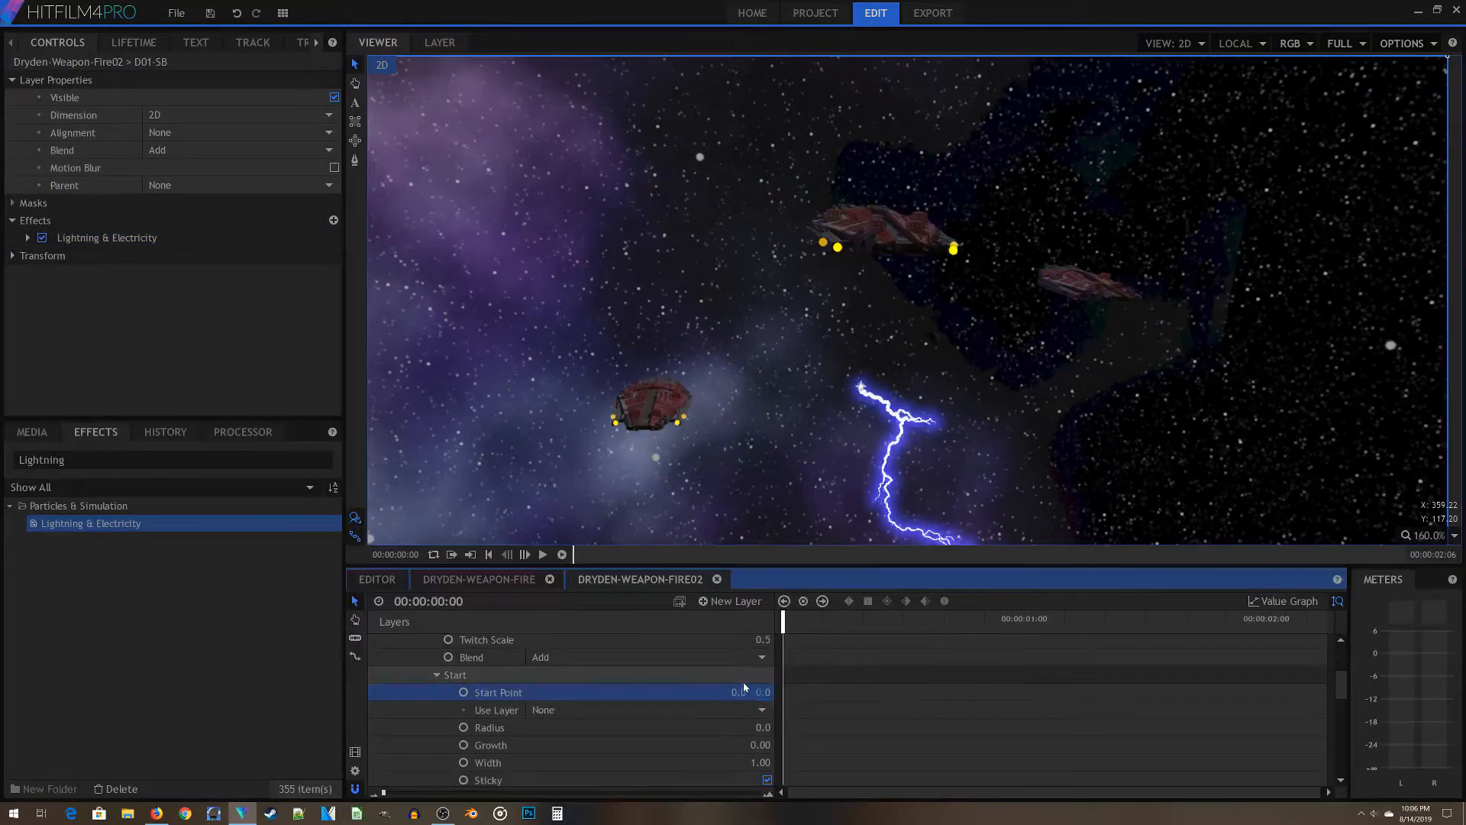
{"action": "left_click", "coordinate": [548, 713]}
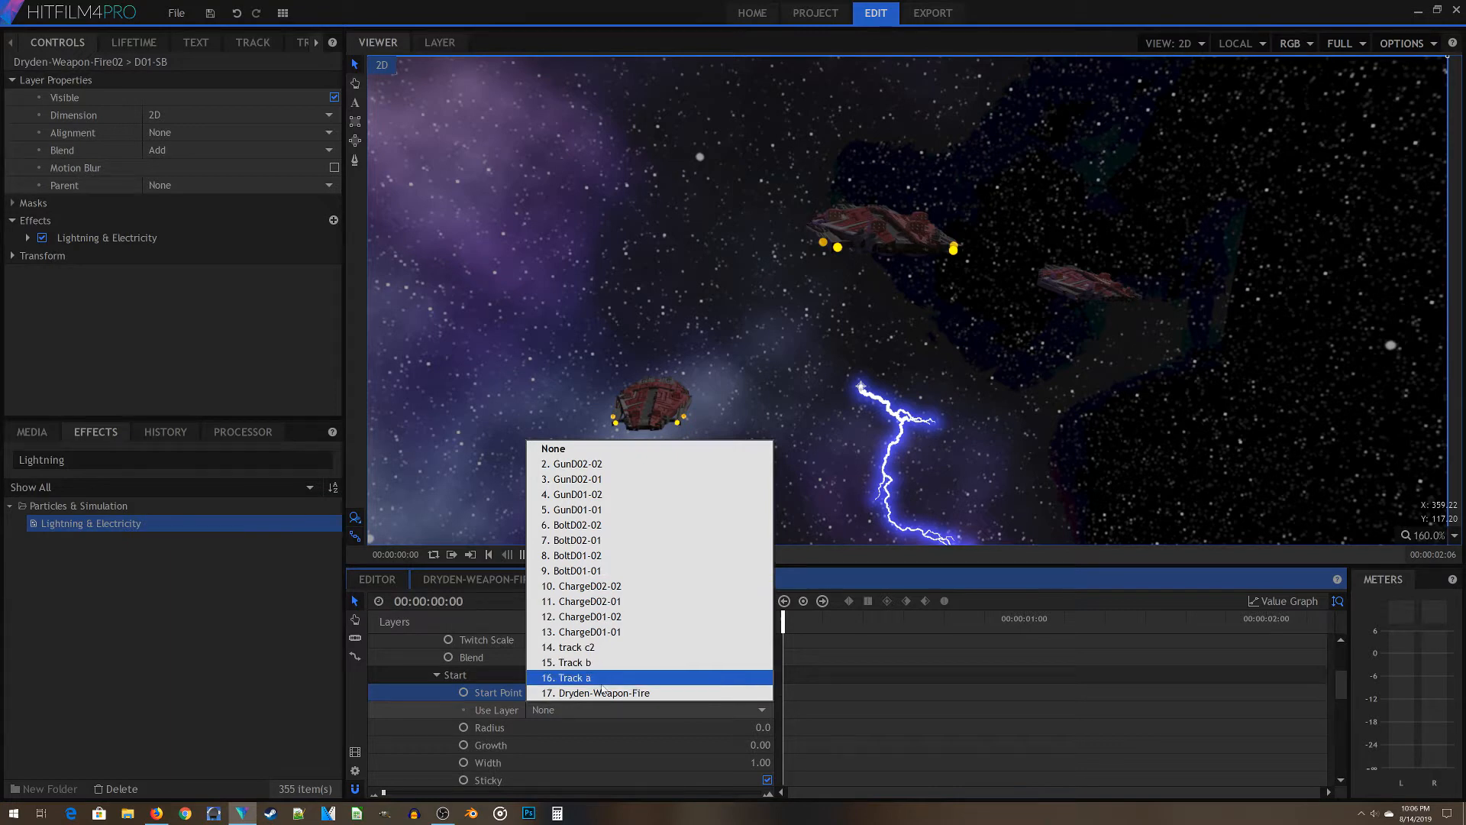
{"action": "left_click", "coordinate": [615, 632]}
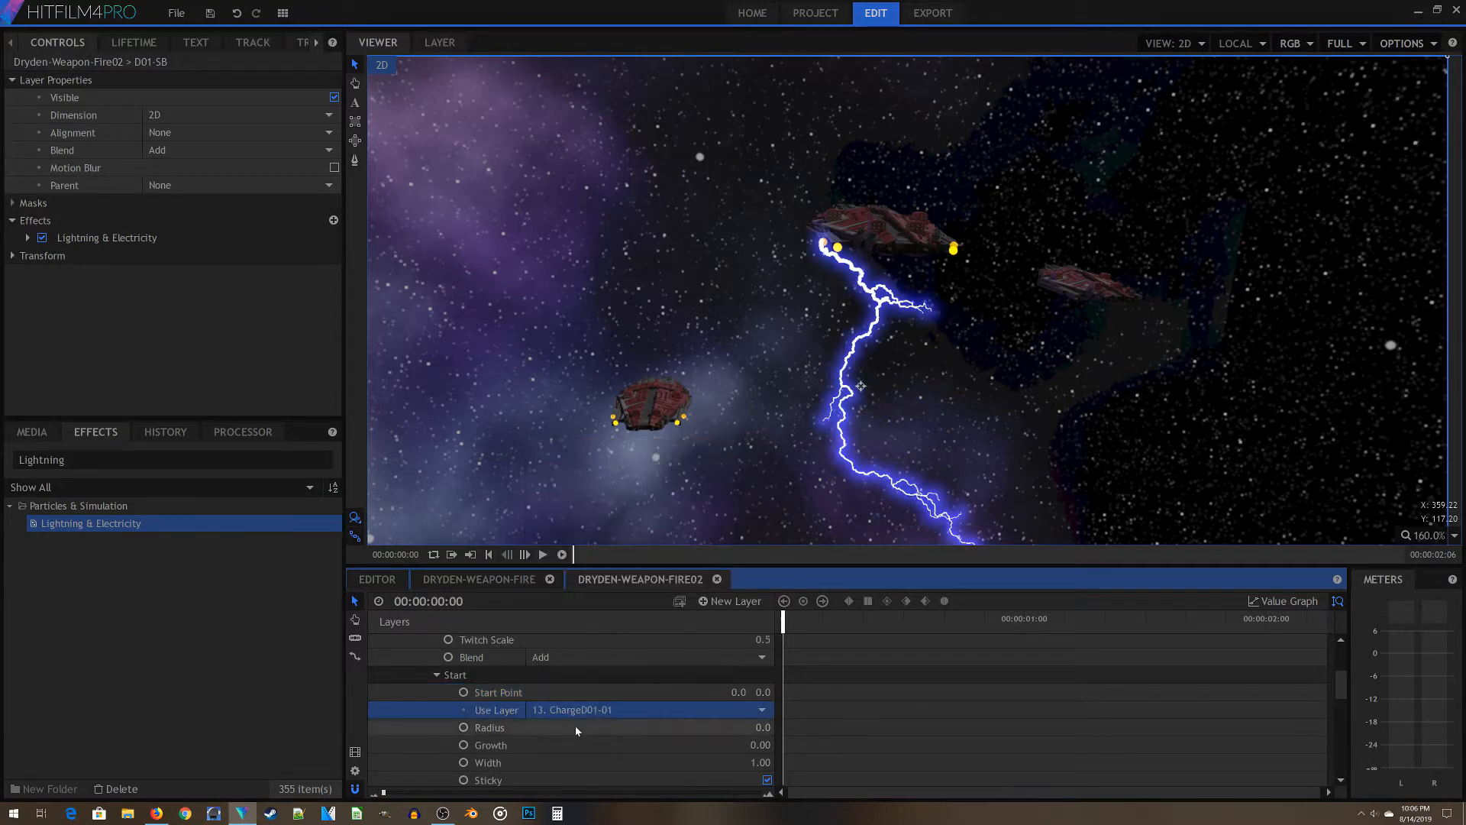
Set the lightning's End Point to 0, 0 and make the end use the GunD01-01 layer
{"action": "scroll", "coordinate": [568, 732], "scroll_direction": "down", "scroll_amount": 2}
{"action": "left_click", "coordinate": [436, 697]}
{"action": "left_click", "coordinate": [690, 713]}
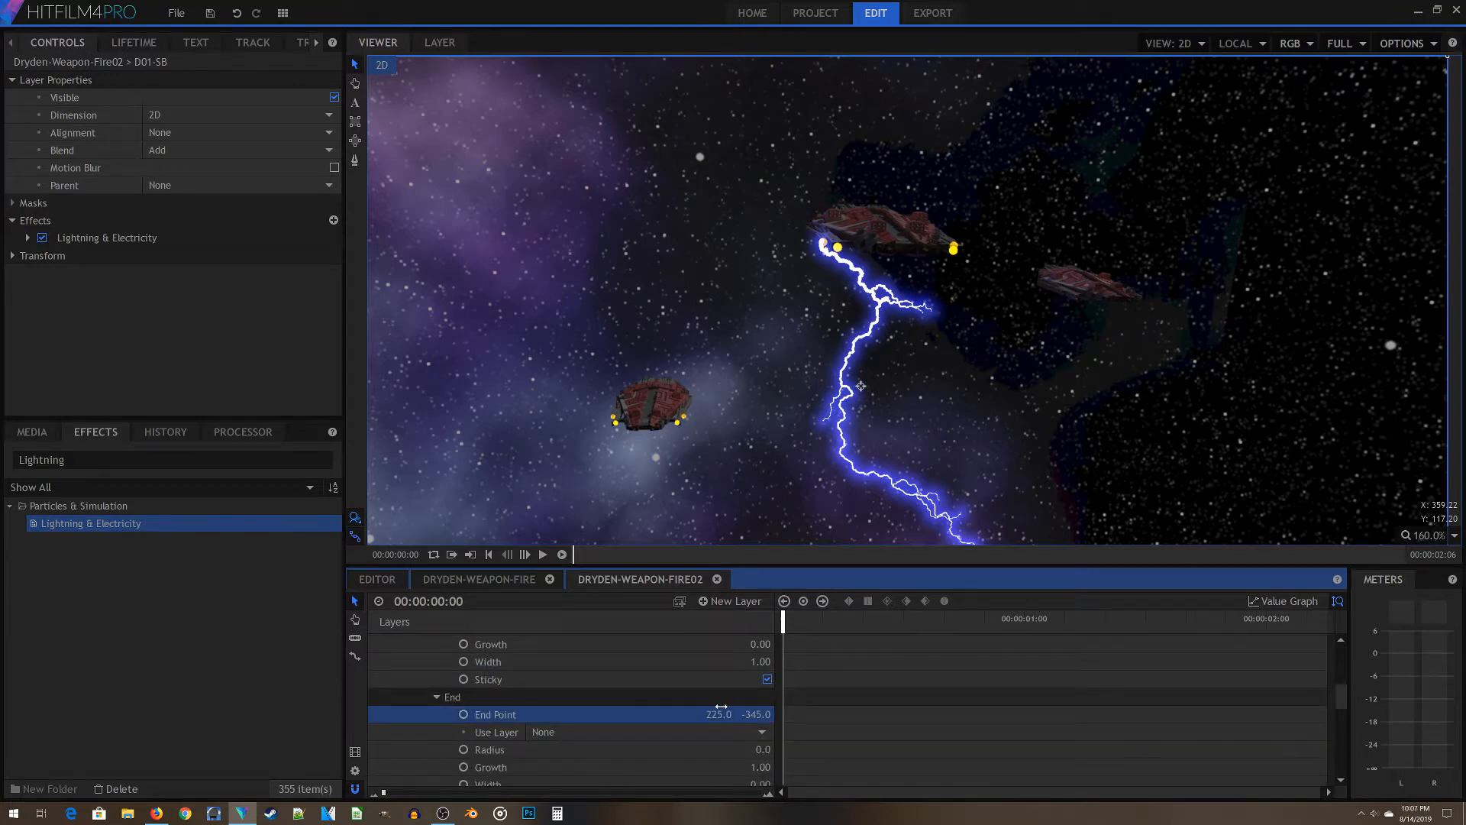
{"action": "left_click", "coordinate": [720, 714]}
{"action": "key", "text": "Tab"}
{"action": "type", "text": "0"}
{"action": "key", "text": "Tab"}
{"action": "left_click", "coordinate": [720, 716]}
{"action": "type", "text": "0"}
{"action": "key", "text": "Return"}
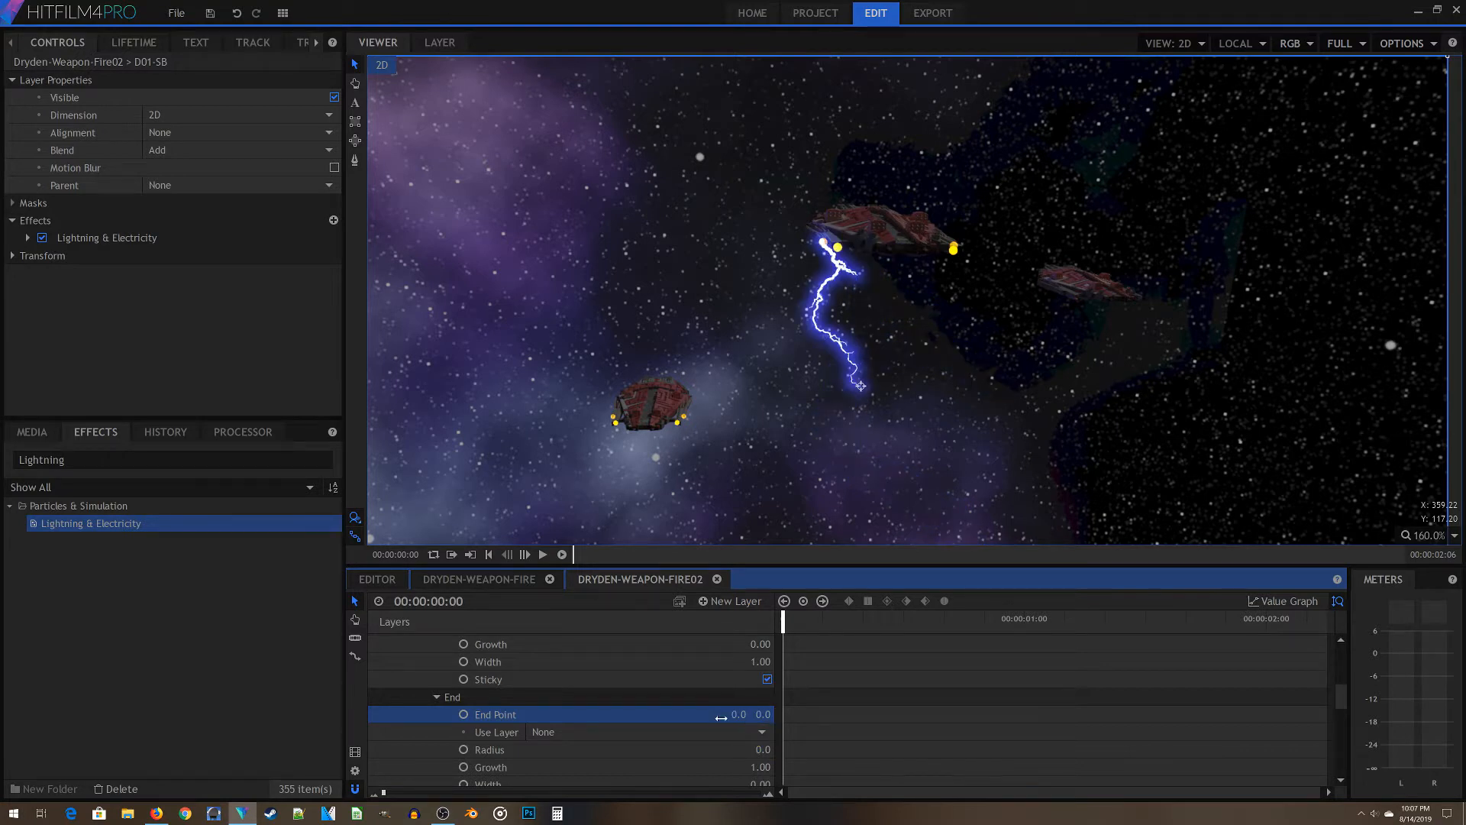
{"action": "left_click", "coordinate": [615, 731]}
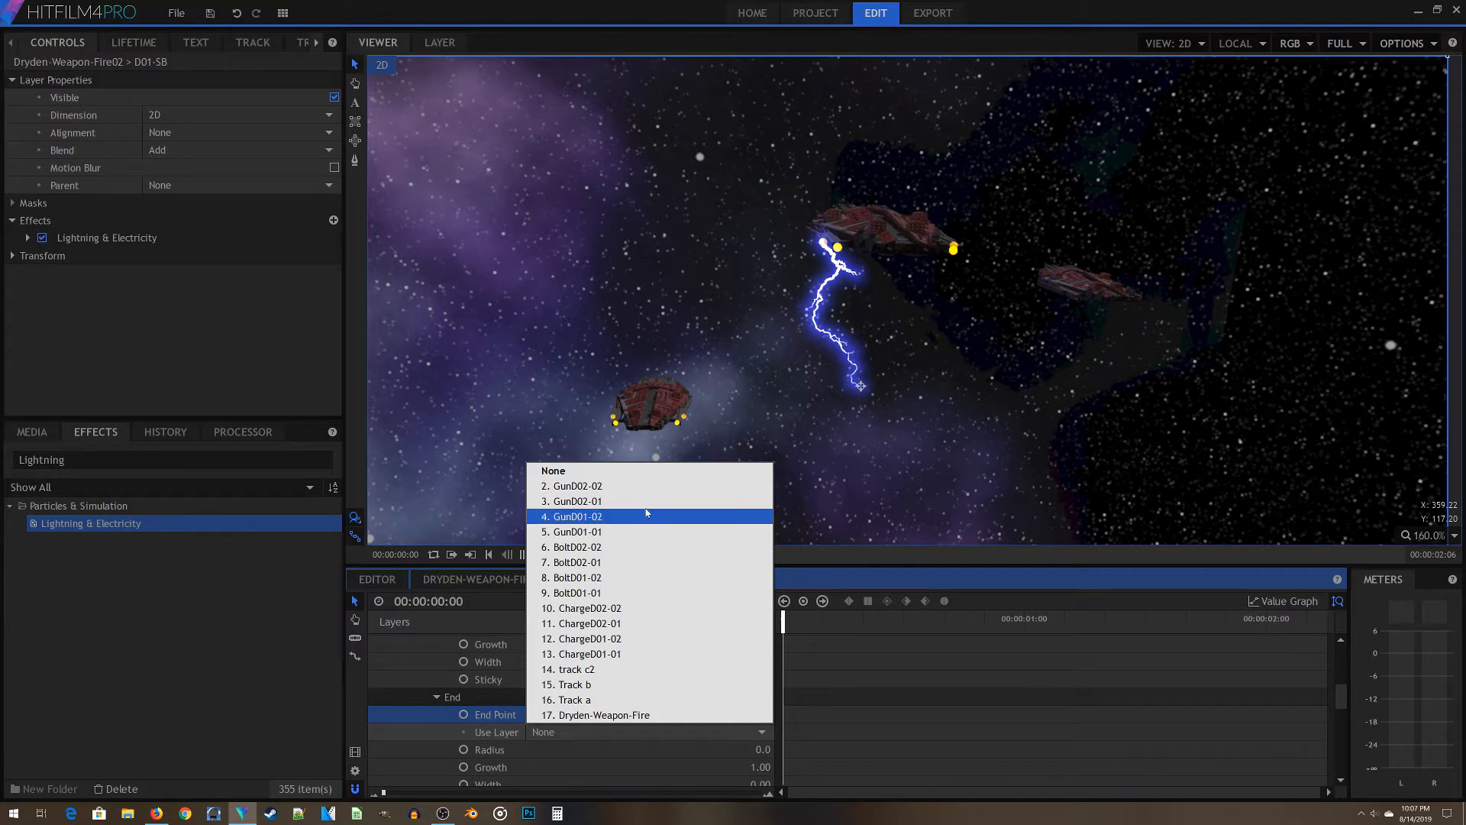
{"action": "left_click", "coordinate": [614, 533]}
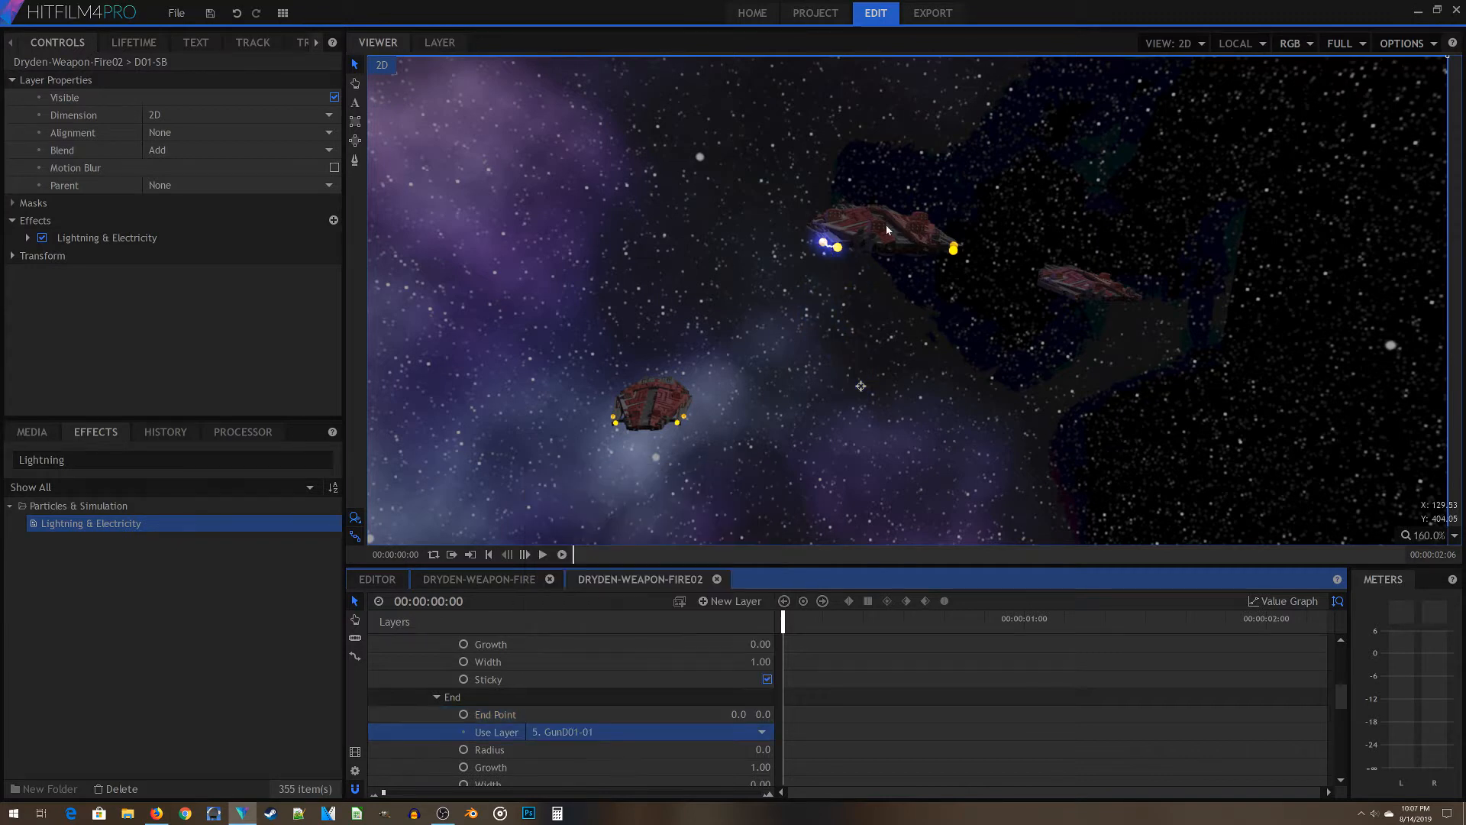
Play back the shot close up to check how the lightning follows its weapon points, and return to the first frame
{"action": "scroll", "coordinate": [886, 228], "scroll_direction": "up", "scroll_amount": 2}
{"action": "scroll", "coordinate": [966, 237], "scroll_direction": "up", "scroll_amount": 2}
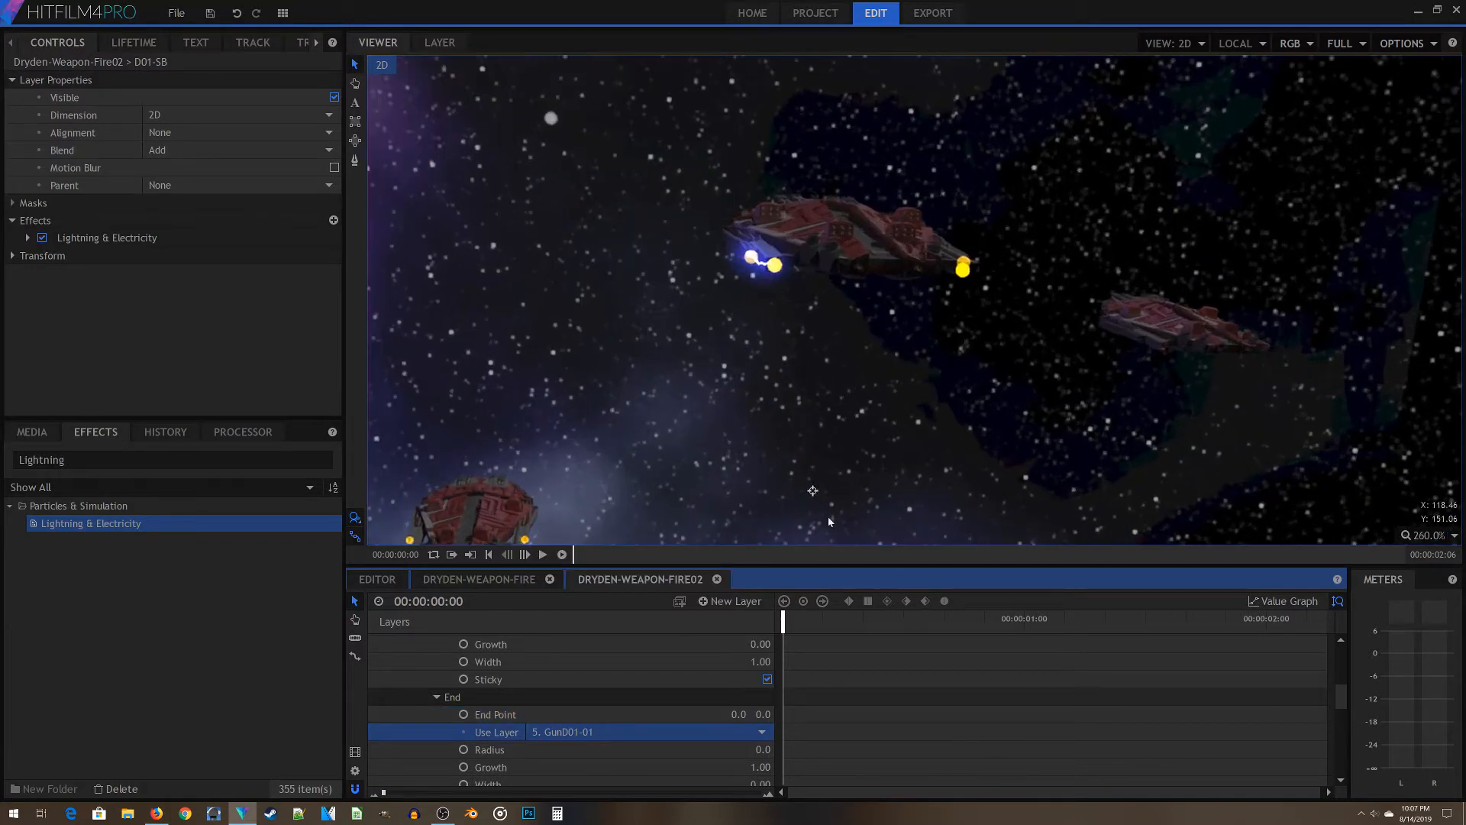
{"action": "key", "text": "space"}
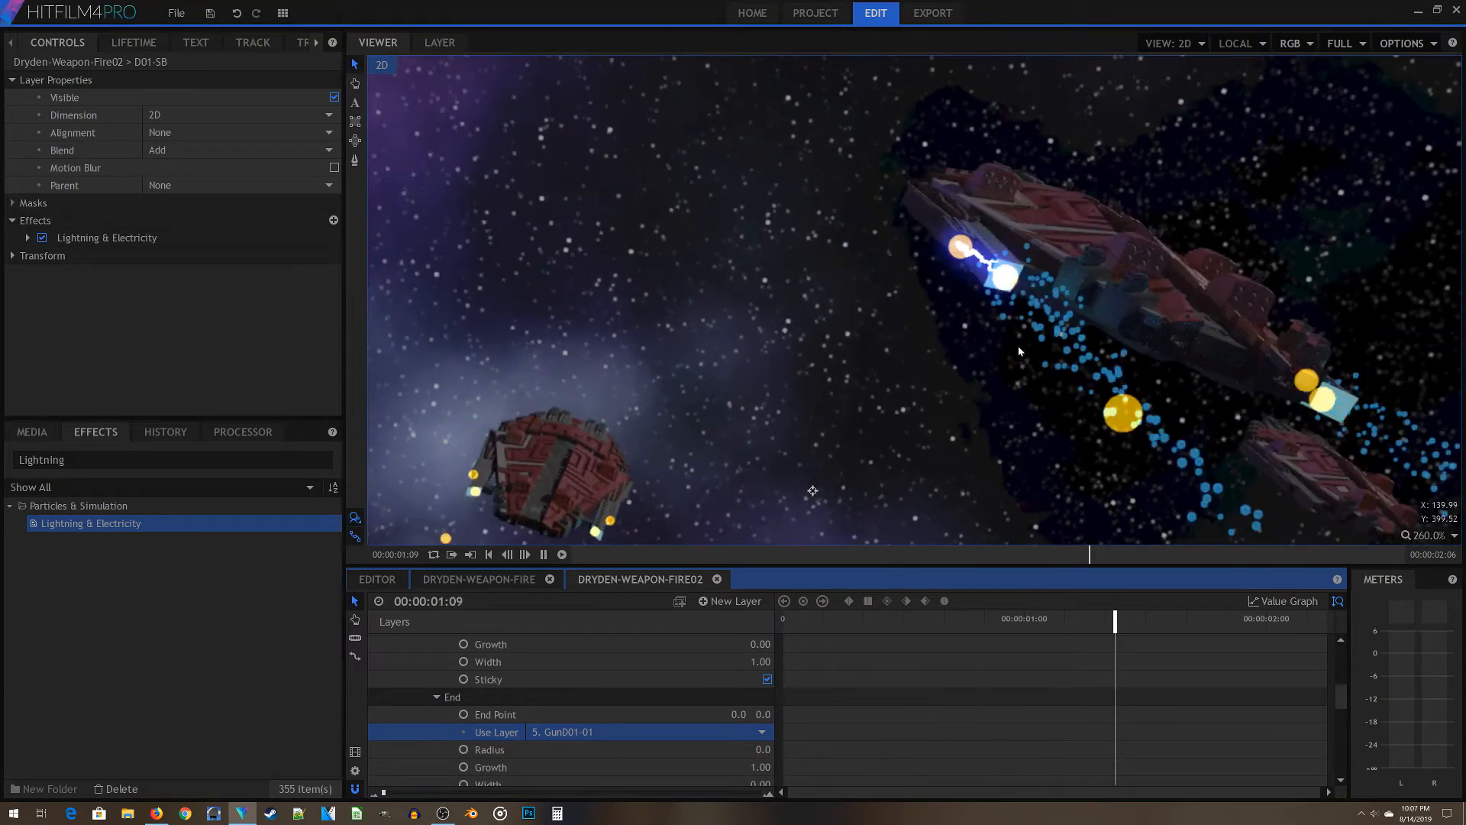
{"action": "key", "text": "space"}
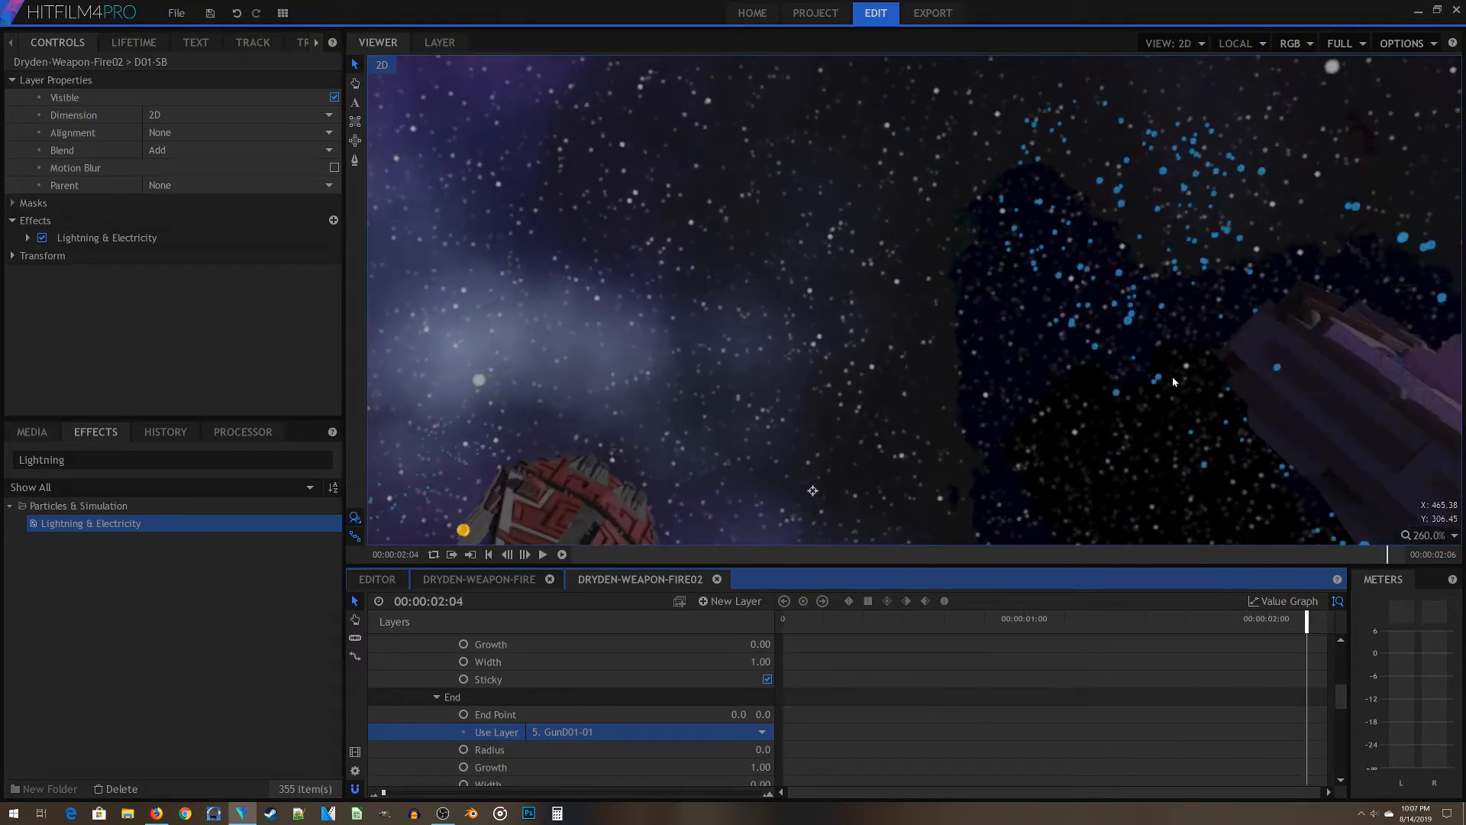
{"action": "scroll", "coordinate": [922, 452], "scroll_direction": "down", "scroll_amount": 5}
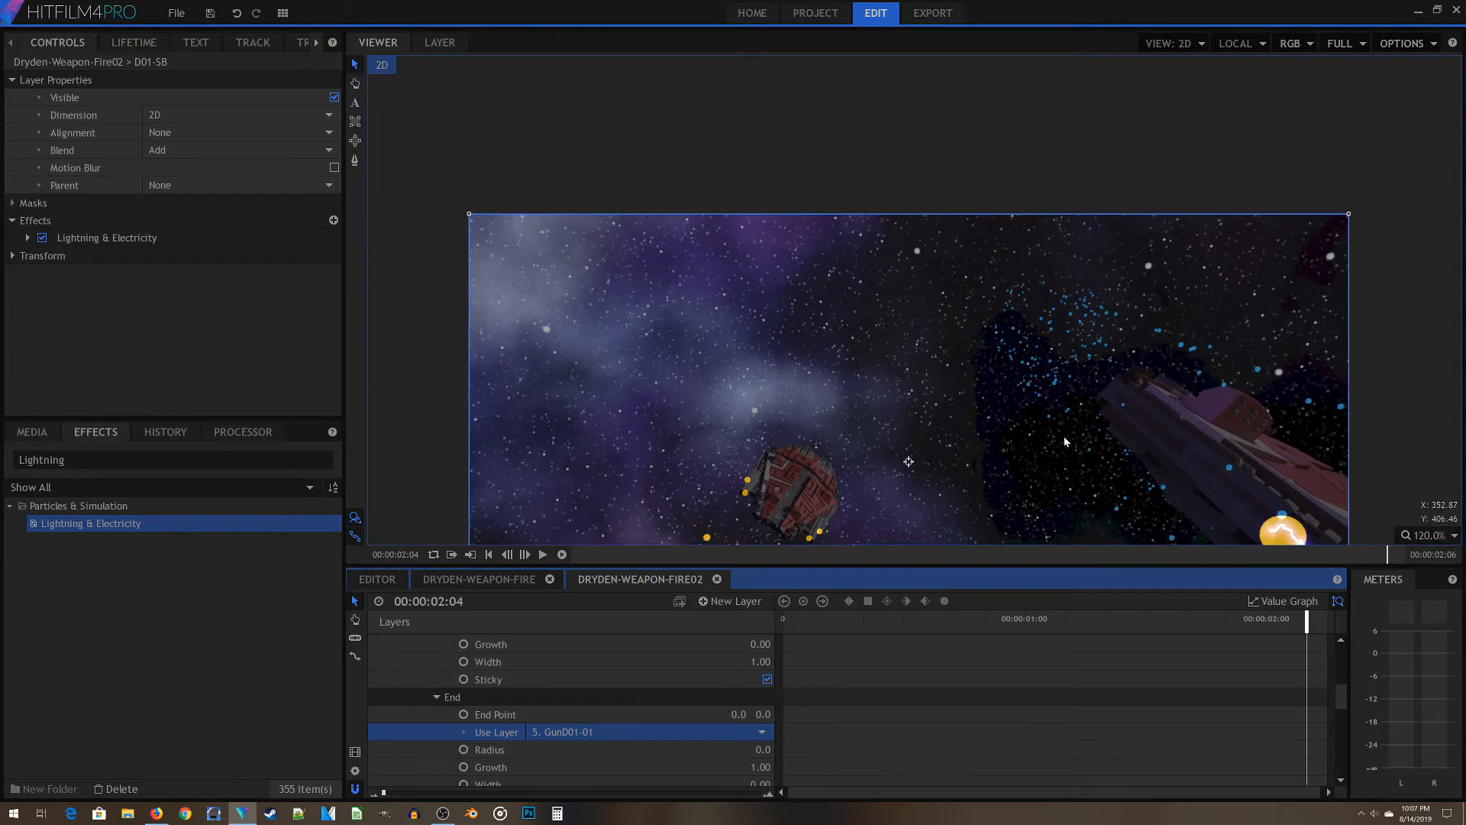
{"action": "left_click_drag", "start_coordinate": [1305, 620], "coordinate": [783, 622]}
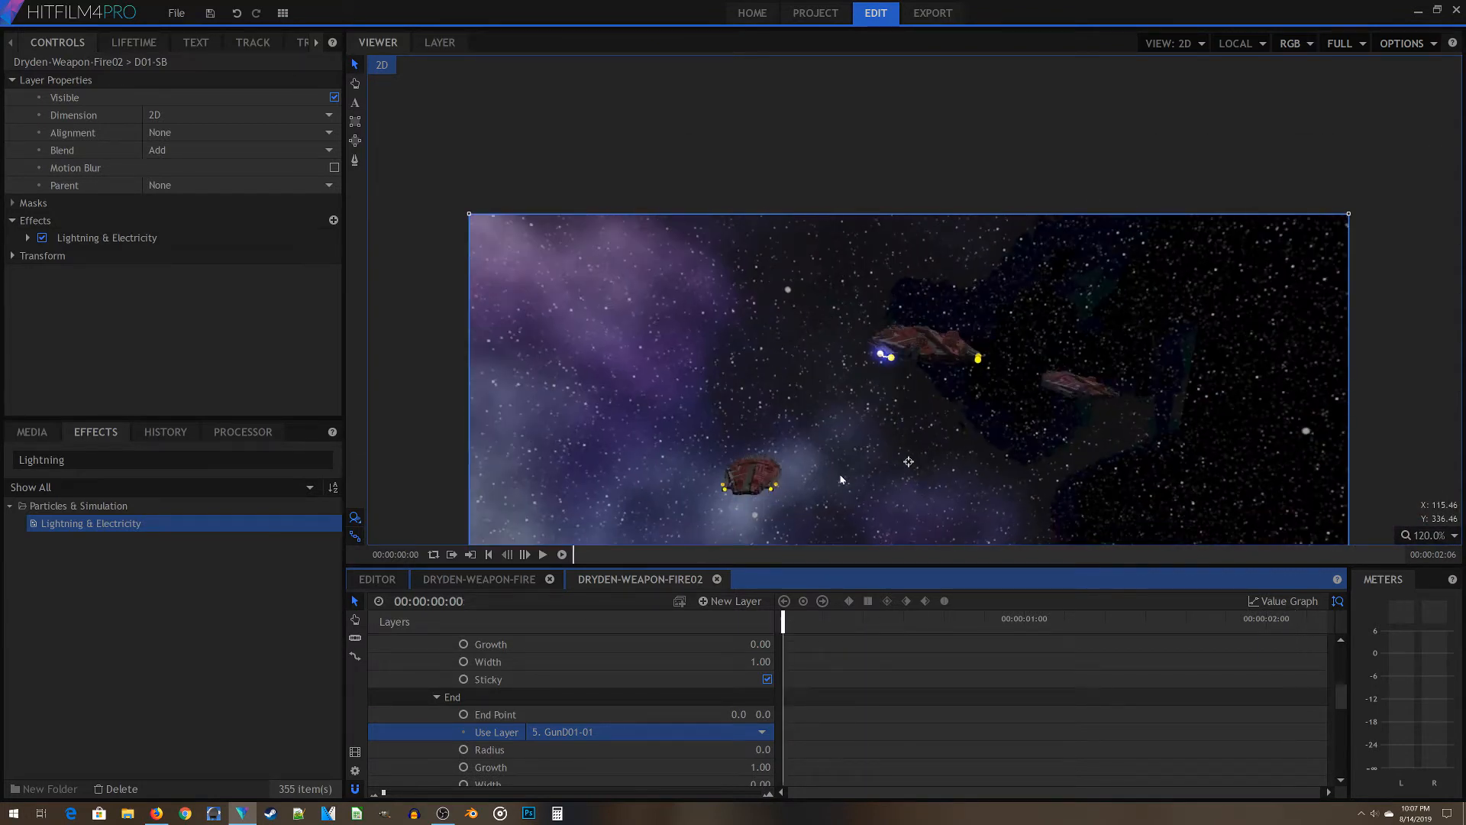
Set the Width of the lightning's start to 1.5
{"action": "scroll", "coordinate": [598, 699], "scroll_direction": "up", "scroll_amount": 1}
{"action": "left_click", "coordinate": [598, 699]}
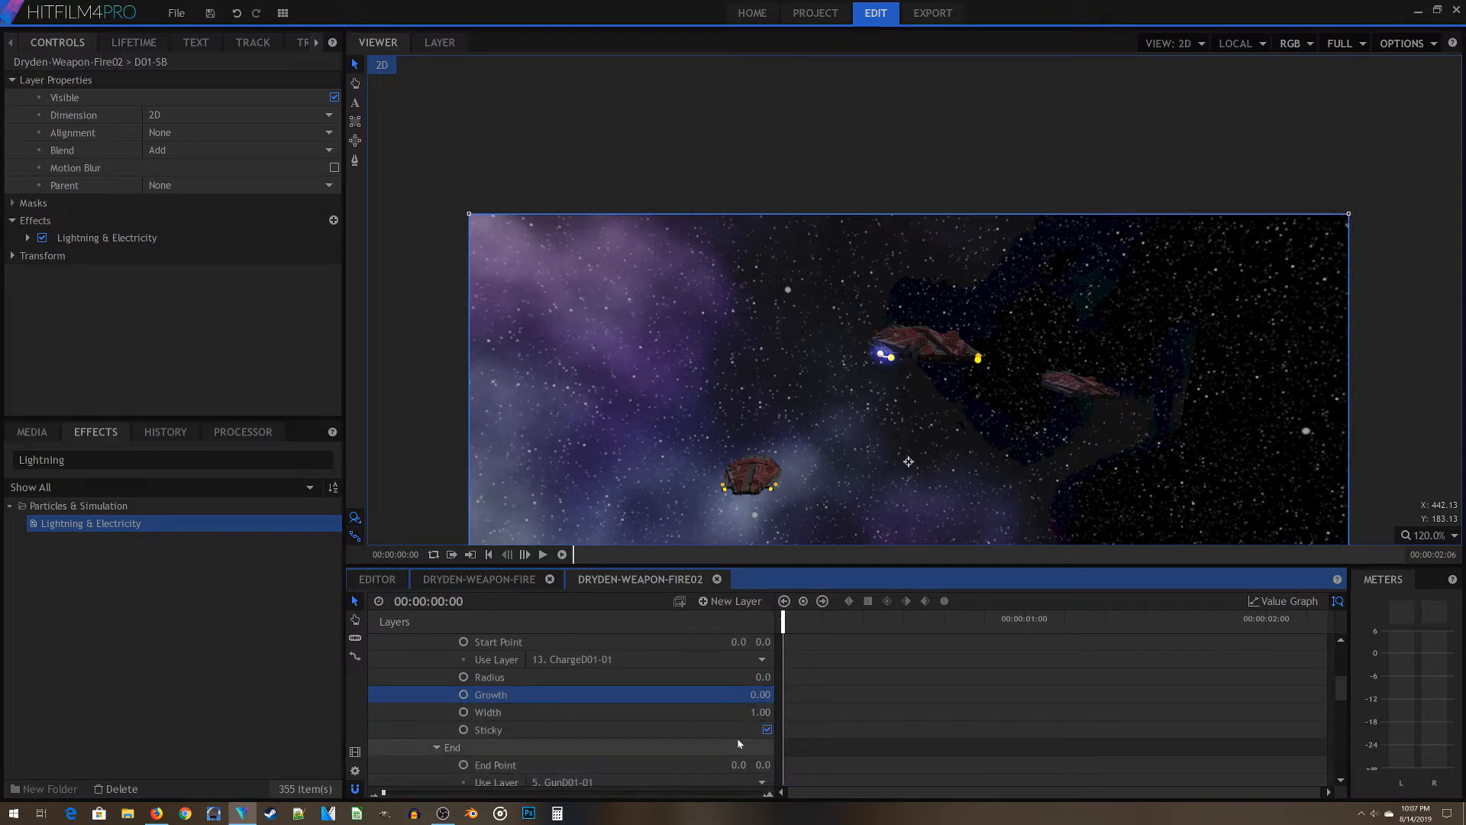
{"action": "left_click", "coordinate": [760, 712]}
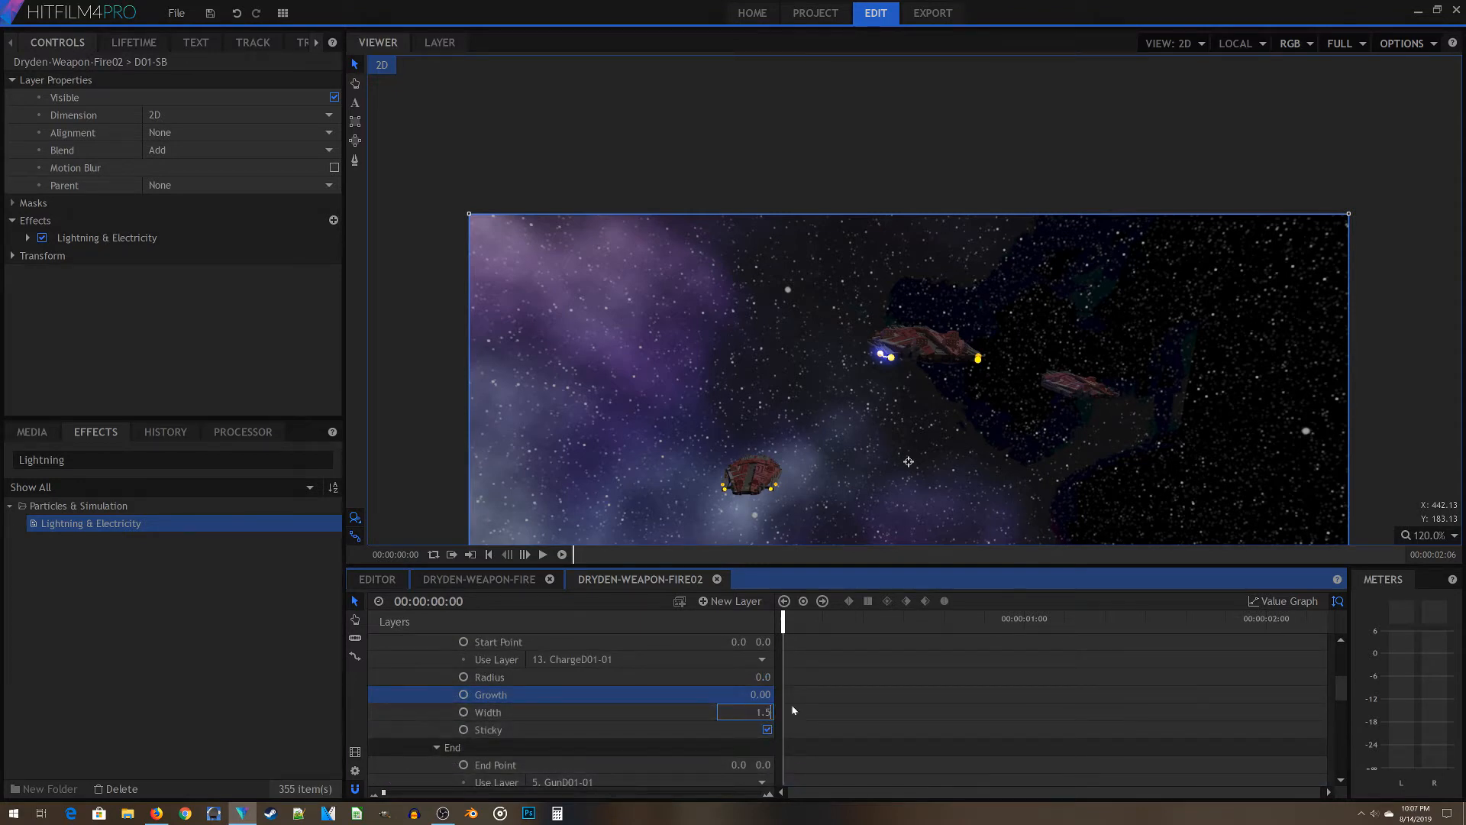
{"action": "key", "text": "Return"}
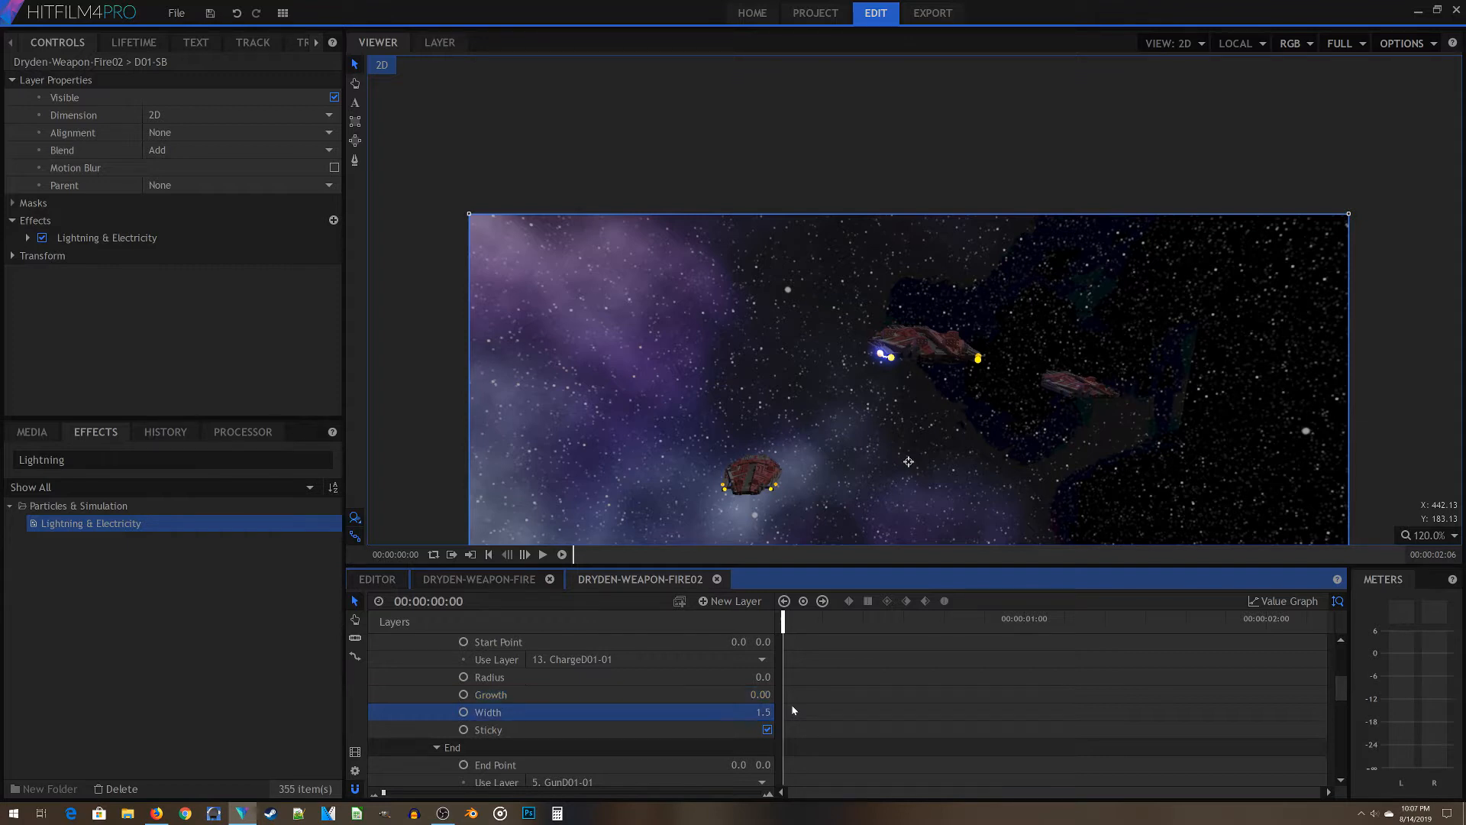
Set the Width of the lightning's end to 1.5
{"action": "scroll", "coordinate": [734, 672], "scroll_direction": "down", "scroll_amount": 3}
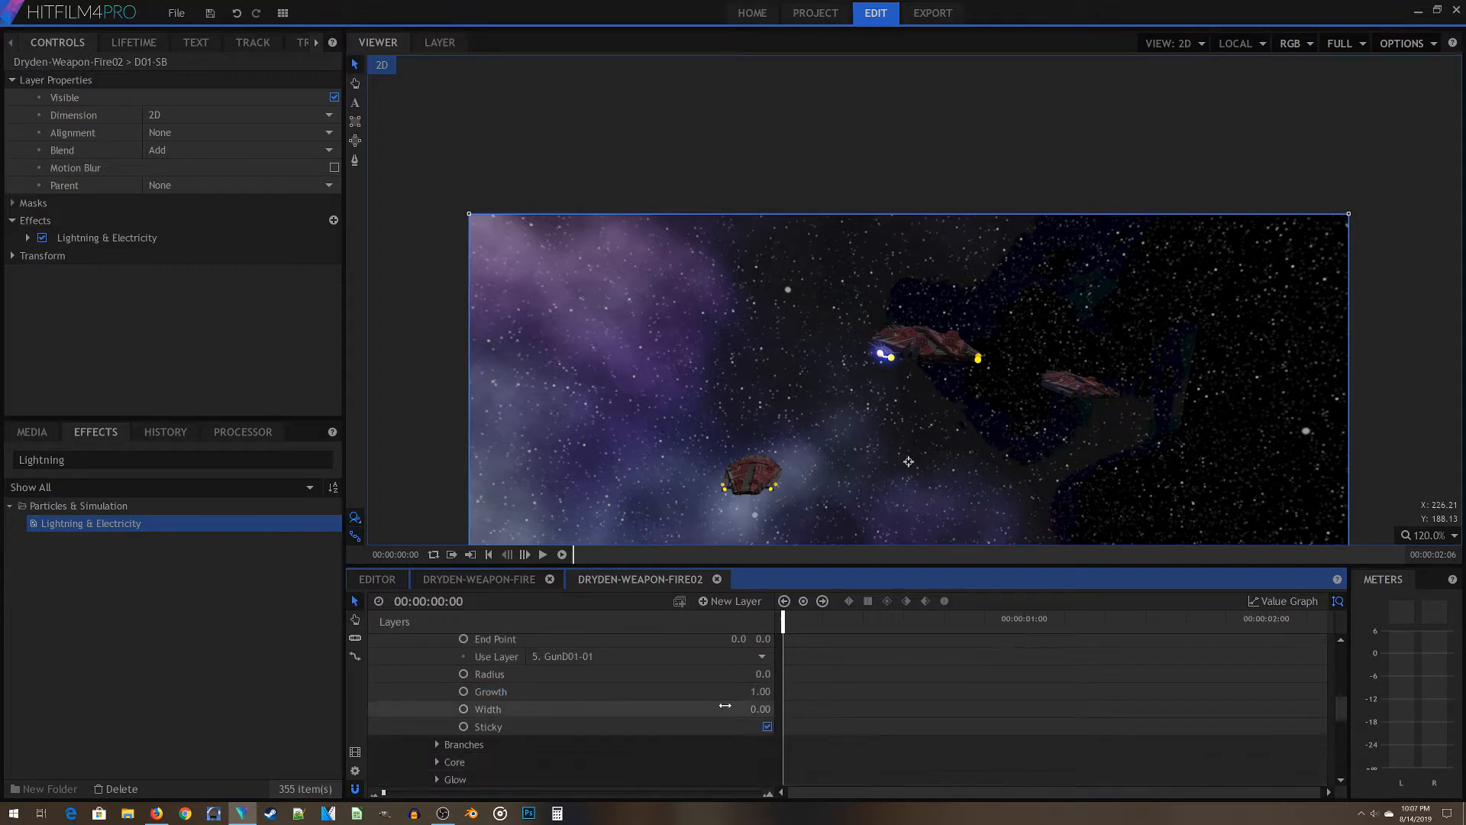
{"action": "left_click", "coordinate": [755, 685]}
{"action": "type", "text": "1.5"}
{"action": "key", "text": "Return"}
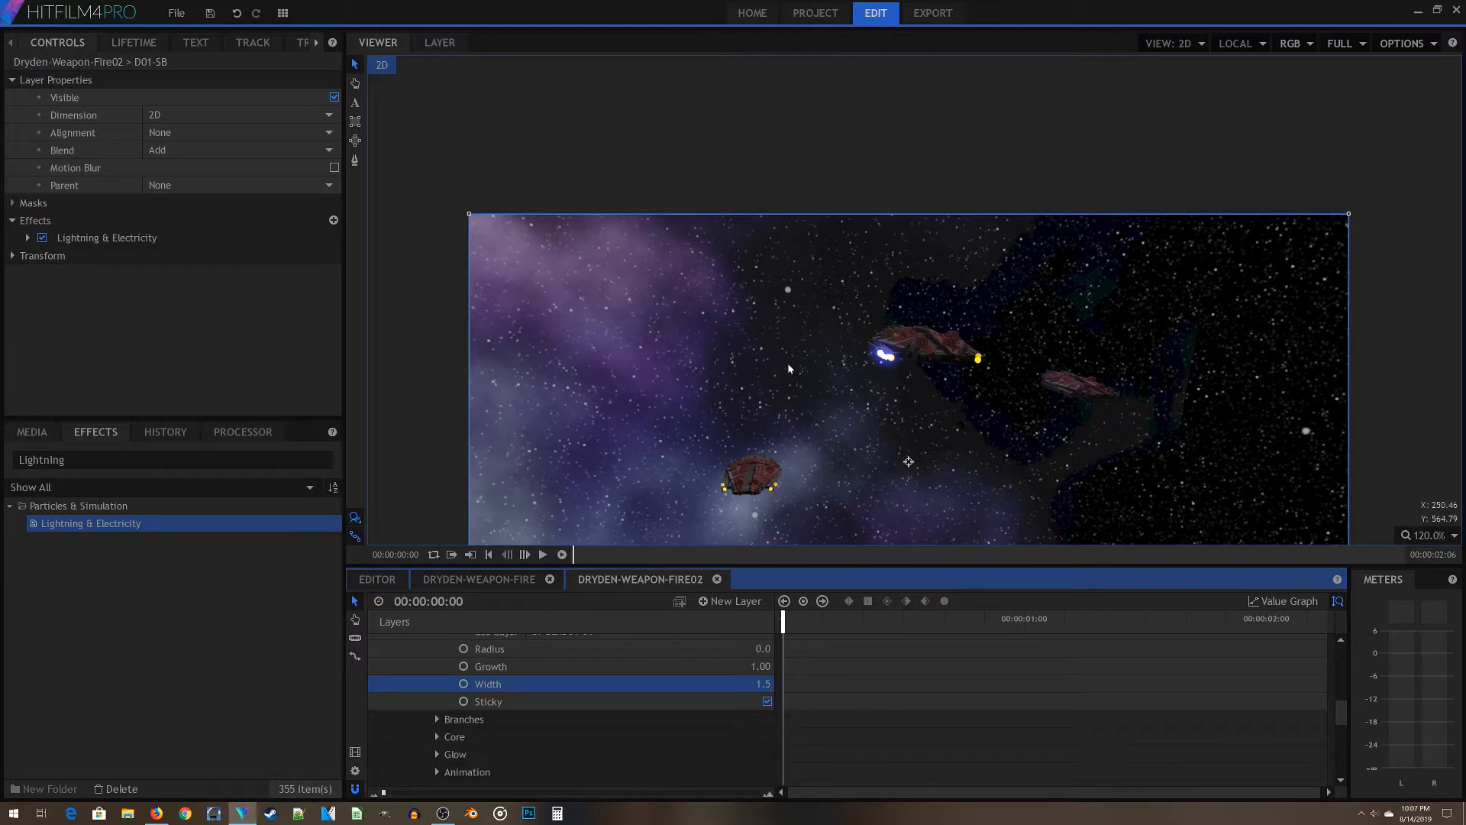
At frame 00:00:00:21, set the lightning's Wave Scale and Twitch Scale to 0.25
{"action": "left_click_drag", "start_coordinate": [783, 625], "coordinate": [994, 628]}
{"action": "scroll", "coordinate": [657, 688], "scroll_direction": "up", "scroll_amount": 3}
{"action": "scroll", "coordinate": [672, 664], "scroll_direction": "up", "scroll_amount": 2}
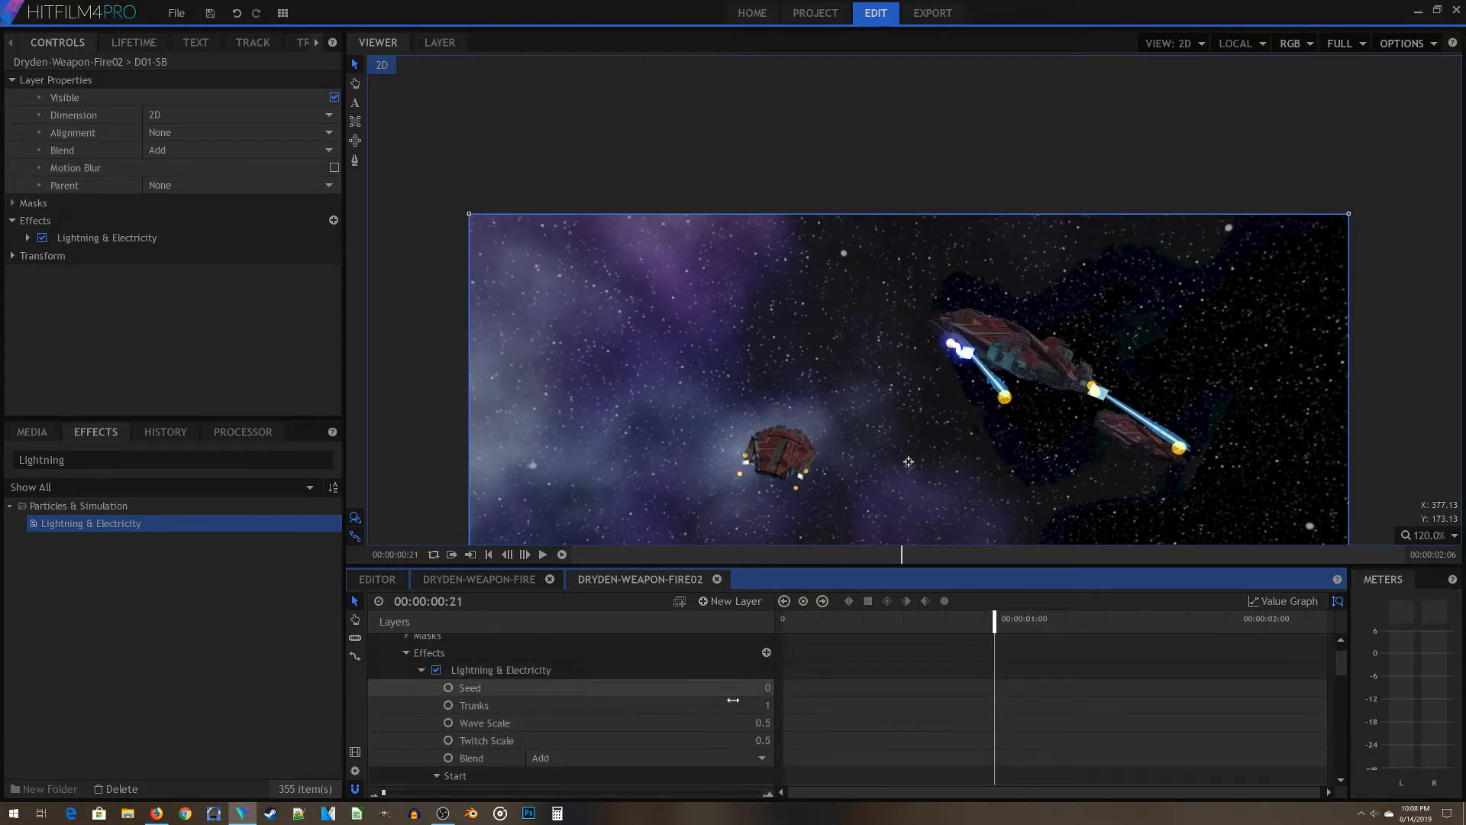
{"action": "left_click", "coordinate": [762, 723]}
{"action": "type", "text": "0.25"}
{"action": "key", "text": "Return"}
{"action": "scroll", "coordinate": [705, 718], "scroll_direction": "down", "scroll_amount": 1}
{"action": "left_click", "coordinate": [761, 690]}
{"action": "type", "text": "0.25"}
{"action": "key", "text": "Return"}
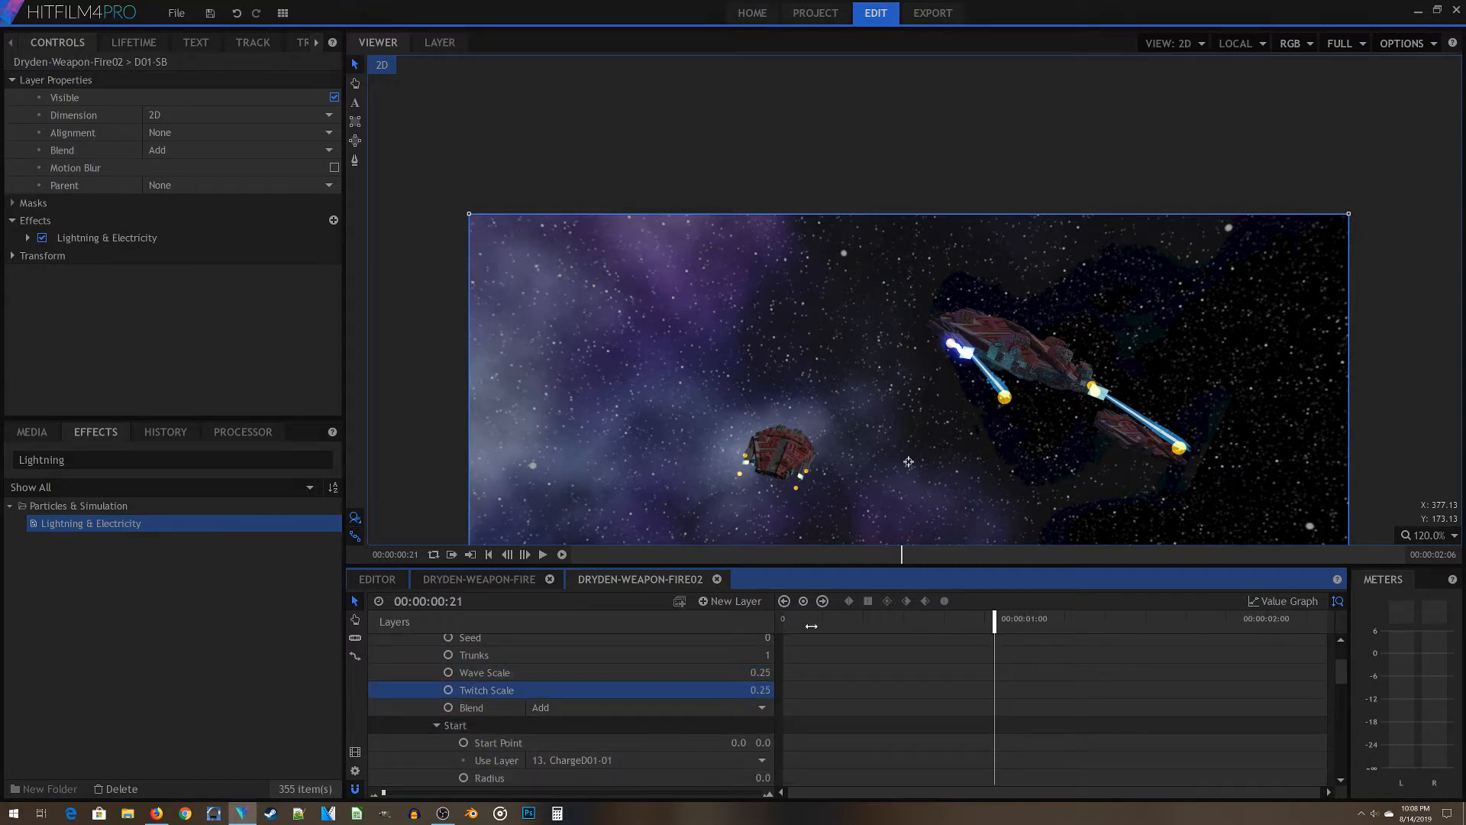
Change the lightning's Glow color to the light cyan basic color, RGB 85, 255, 255
{"action": "scroll", "coordinate": [698, 736], "scroll_direction": "down", "scroll_amount": 3}
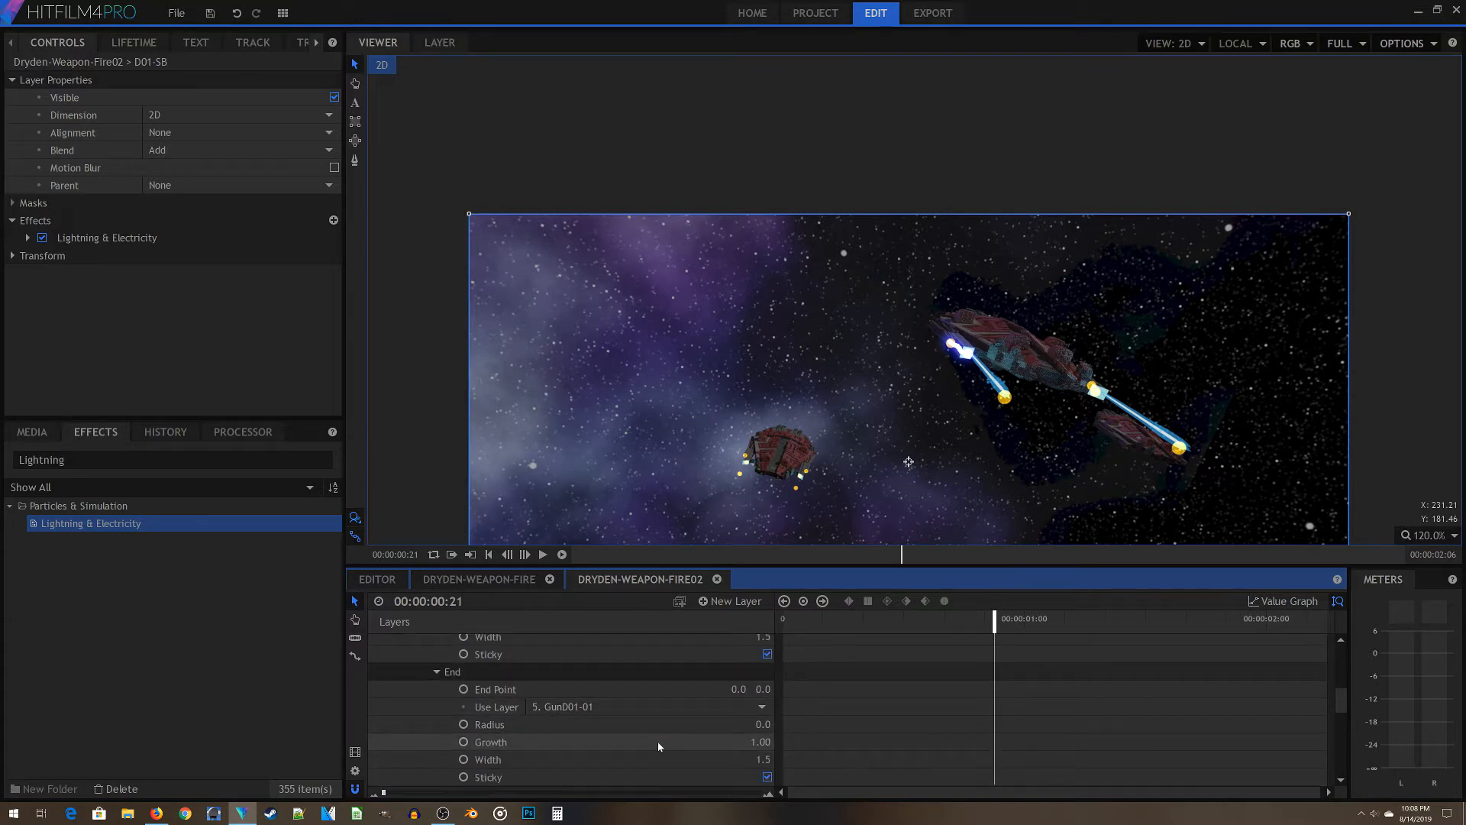
{"action": "scroll", "coordinate": [669, 746], "scroll_direction": "down", "scroll_amount": 2}
{"action": "left_click", "coordinate": [439, 730]}
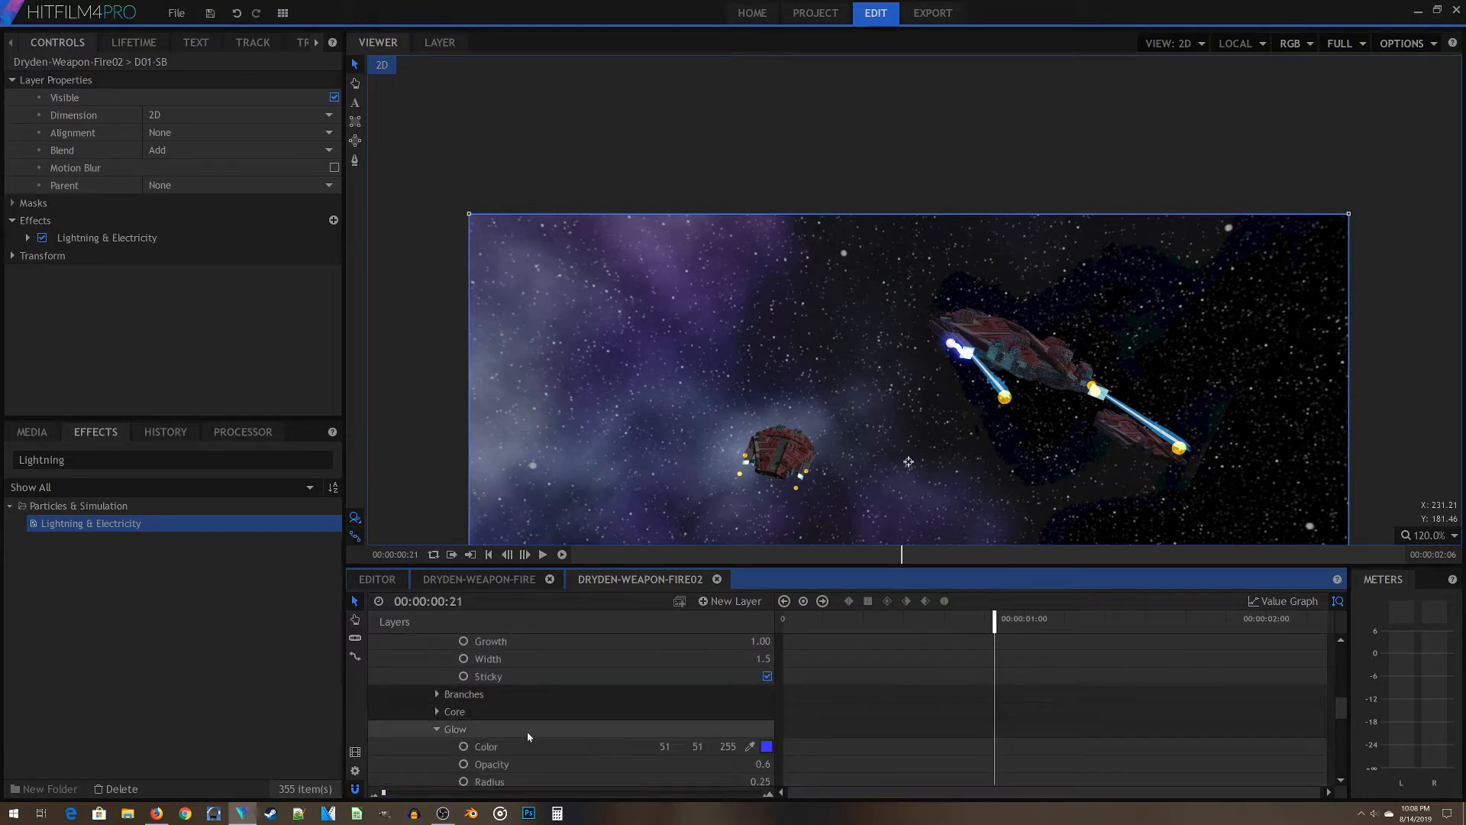
{"action": "left_click", "coordinate": [767, 747]}
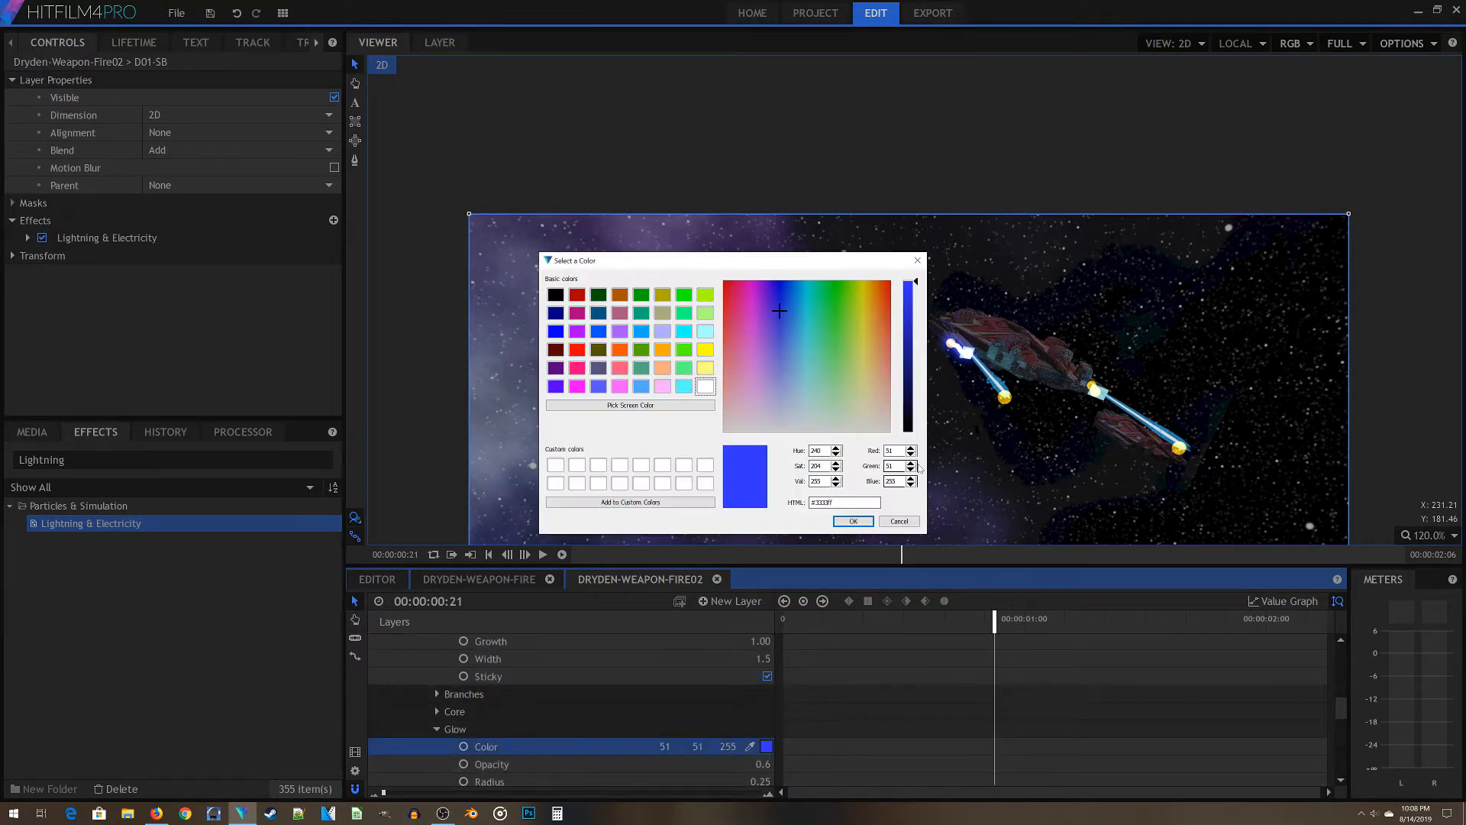
{"action": "left_click", "coordinate": [684, 387]}
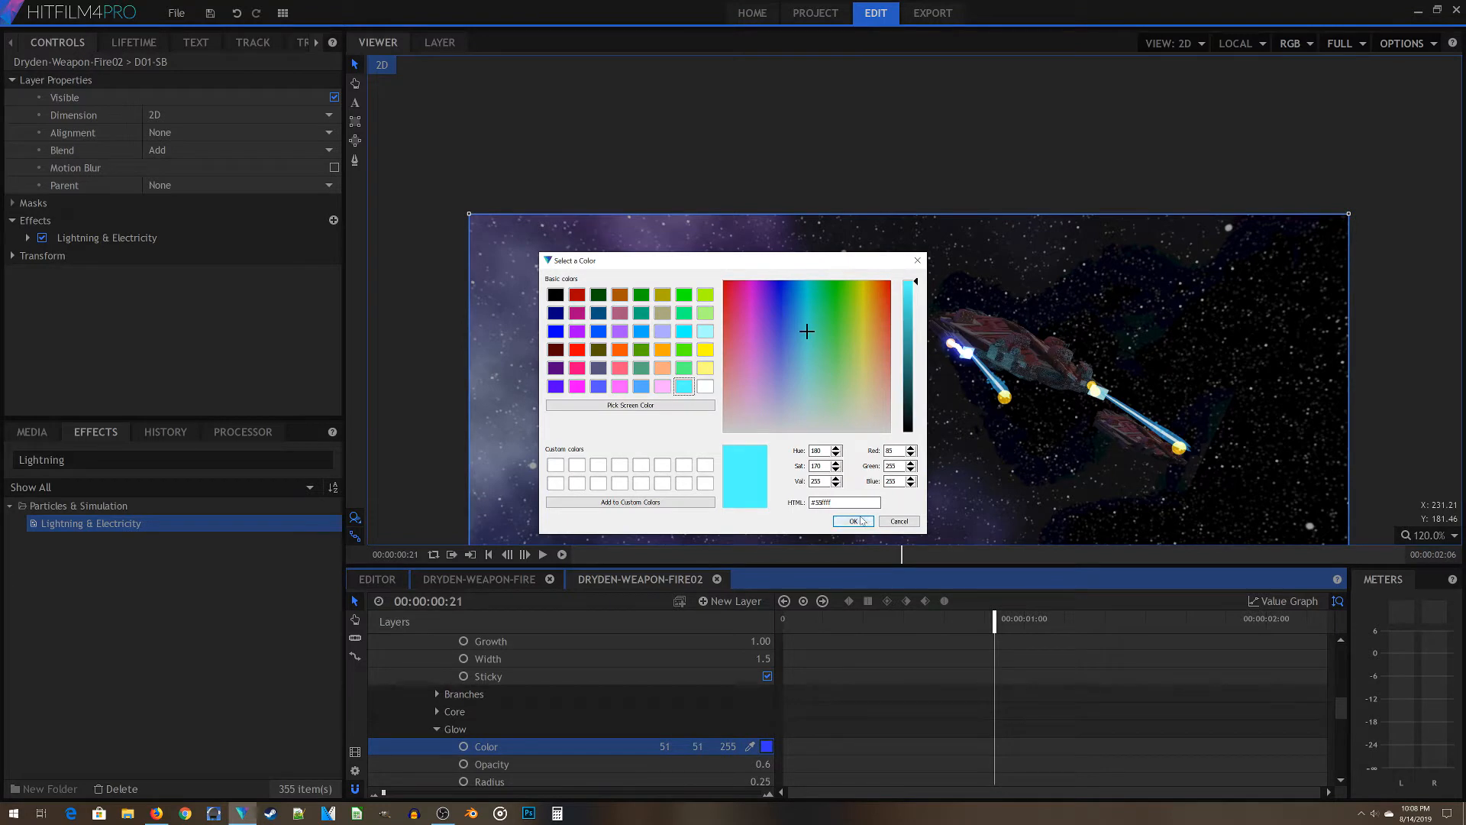
{"action": "left_click", "coordinate": [854, 521]}
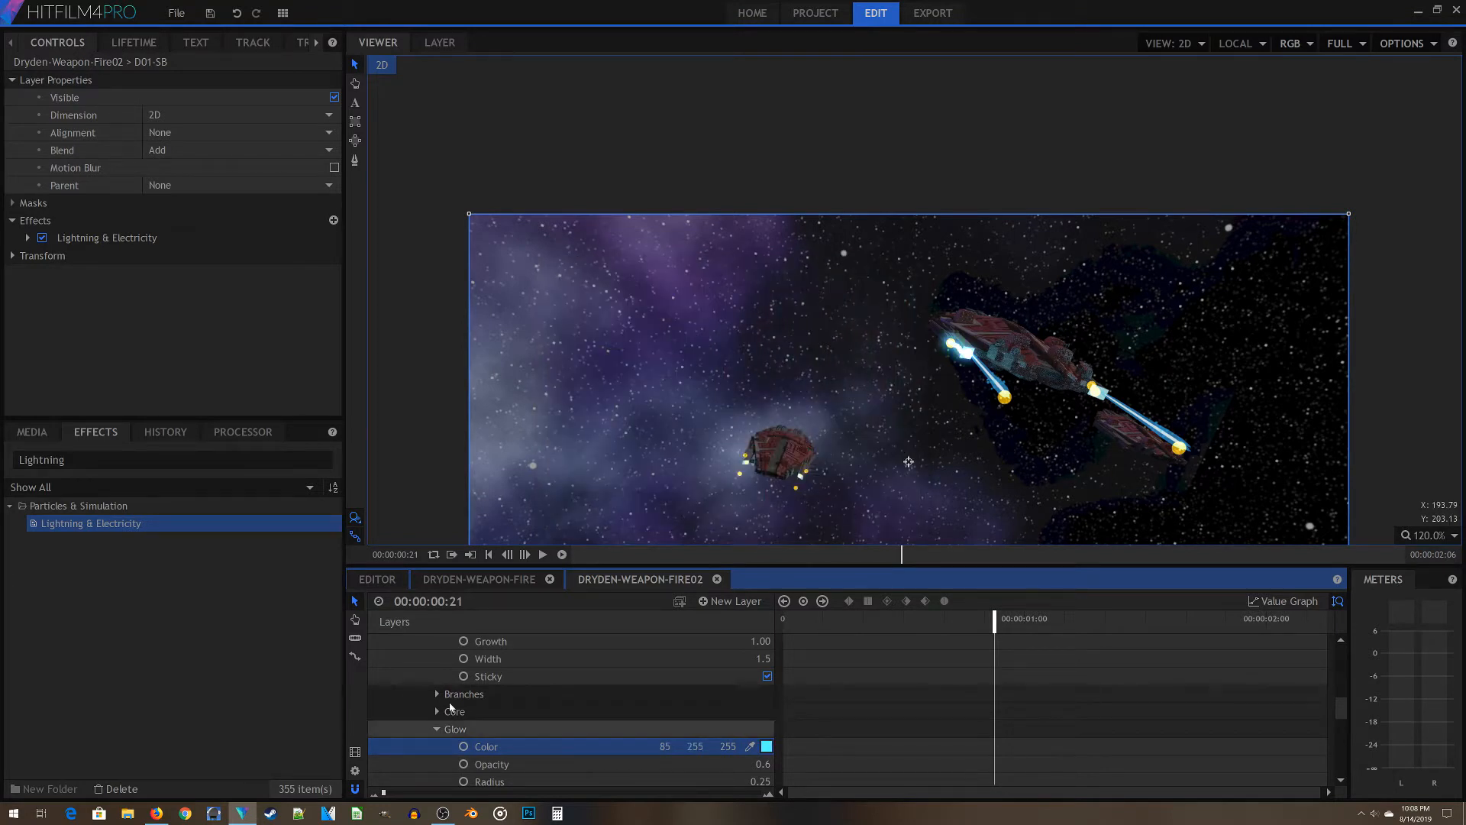
Set the Quantity of the lightning's branches to 2 and inspect the bolt close up
{"action": "scroll", "coordinate": [730, 711], "scroll_direction": "down", "scroll_amount": 3}
{"action": "scroll", "coordinate": [688, 725], "scroll_direction": "up", "scroll_amount": 3}
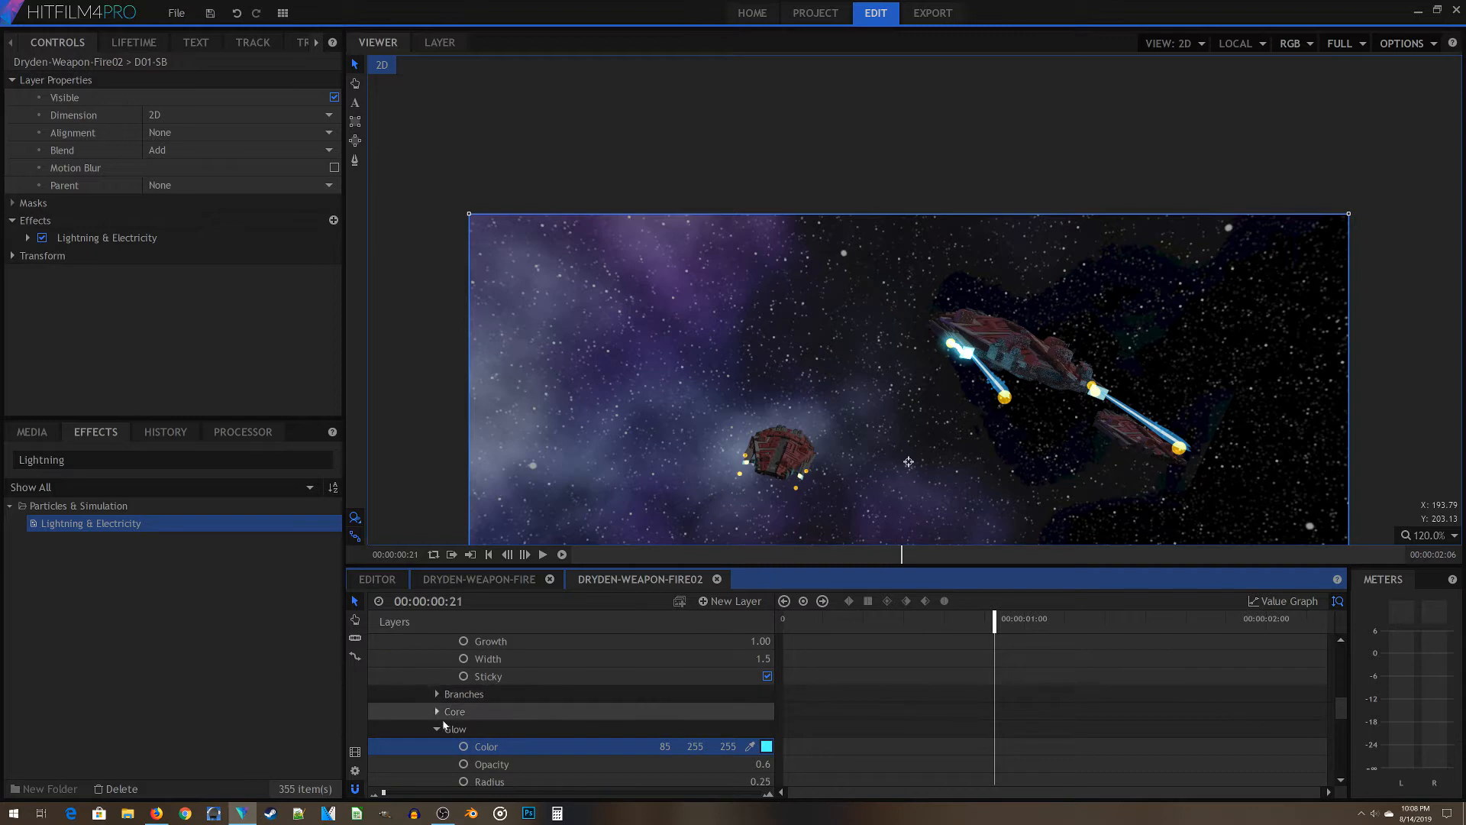
{"action": "scroll", "coordinate": [447, 722], "scroll_direction": "down", "scroll_amount": 3}
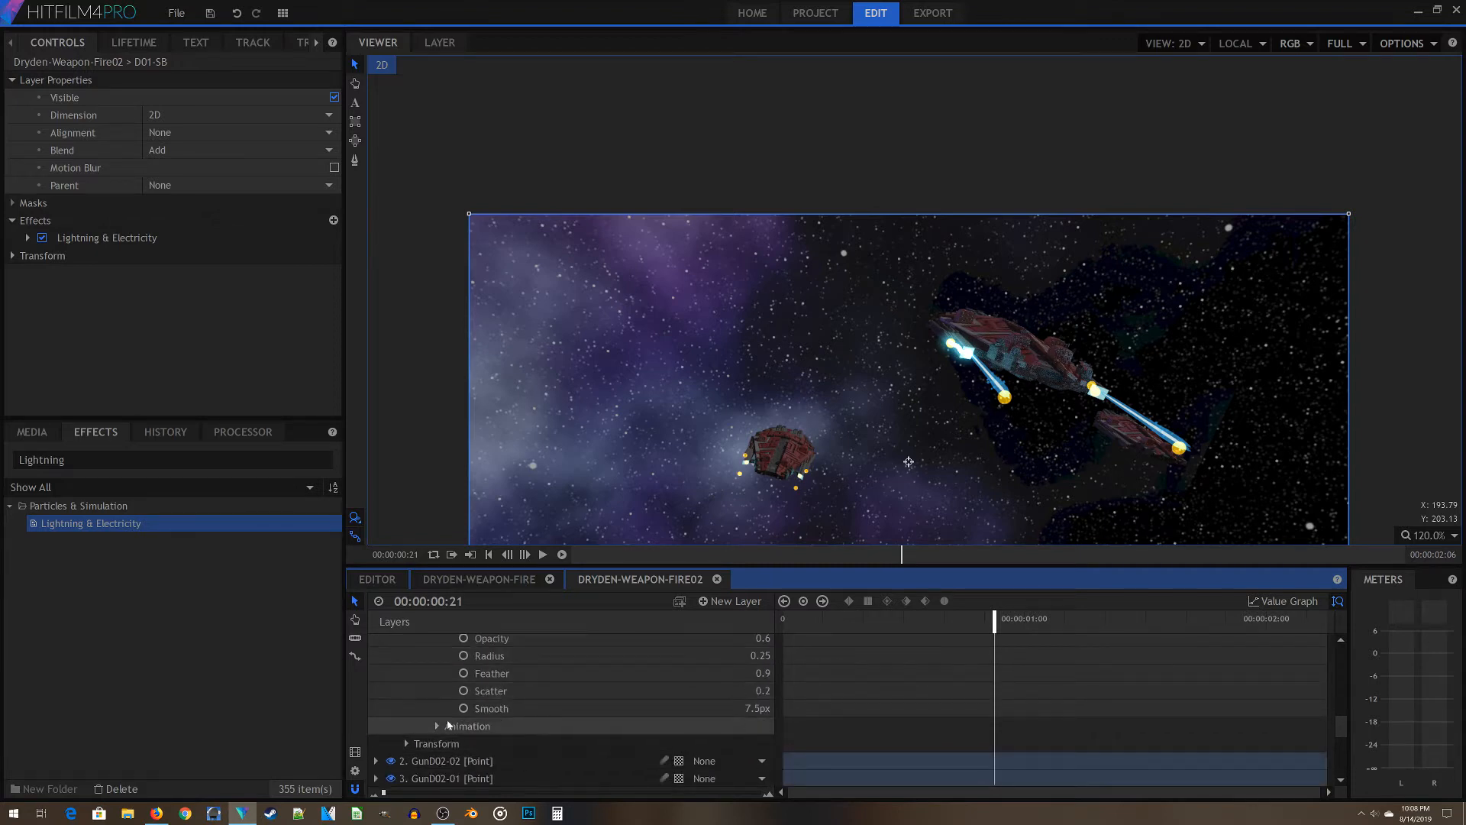
{"action": "scroll", "coordinate": [466, 718], "scroll_direction": "up", "scroll_amount": 3}
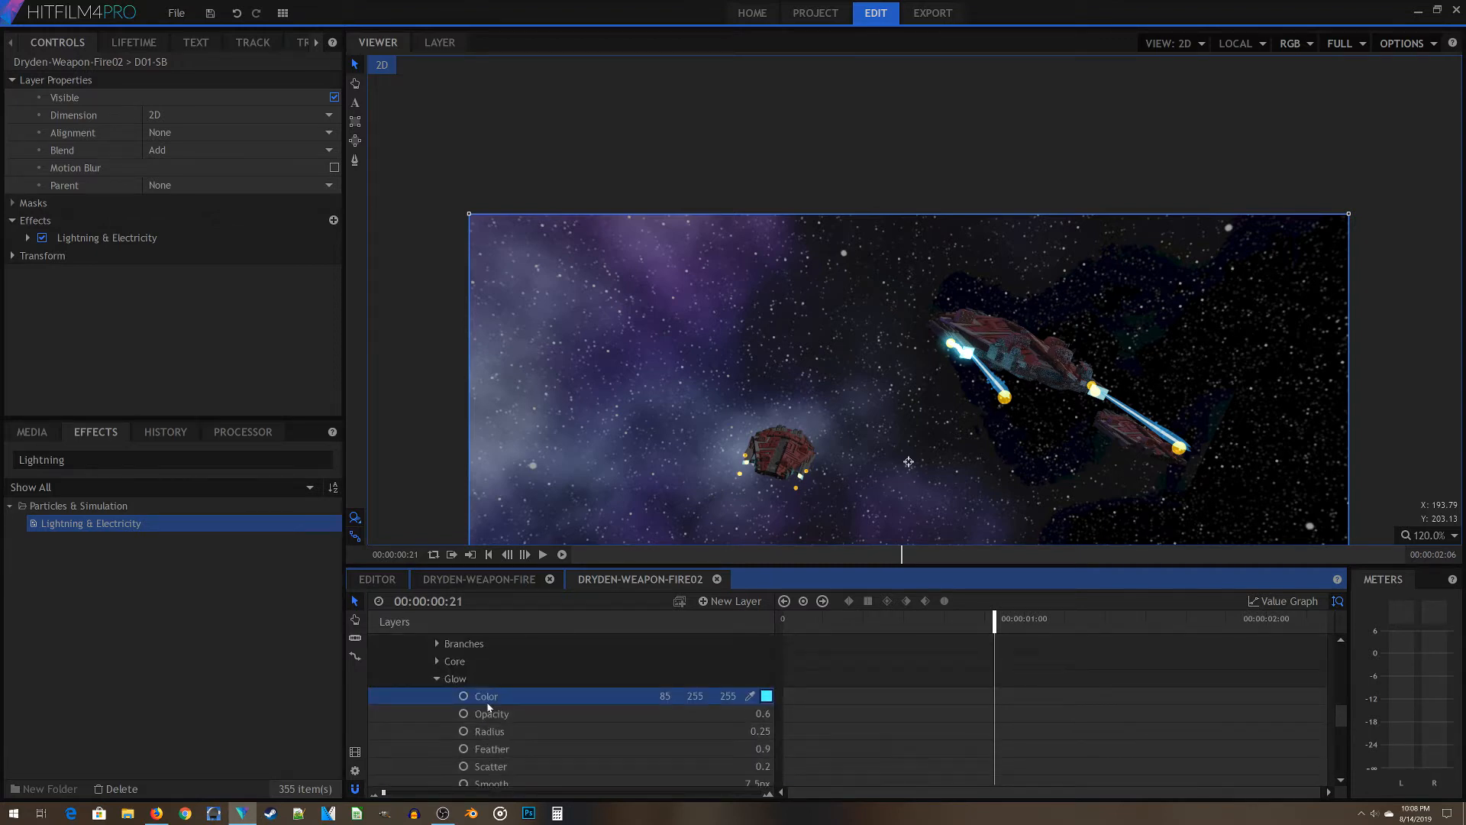
{"action": "left_click", "coordinate": [438, 669]}
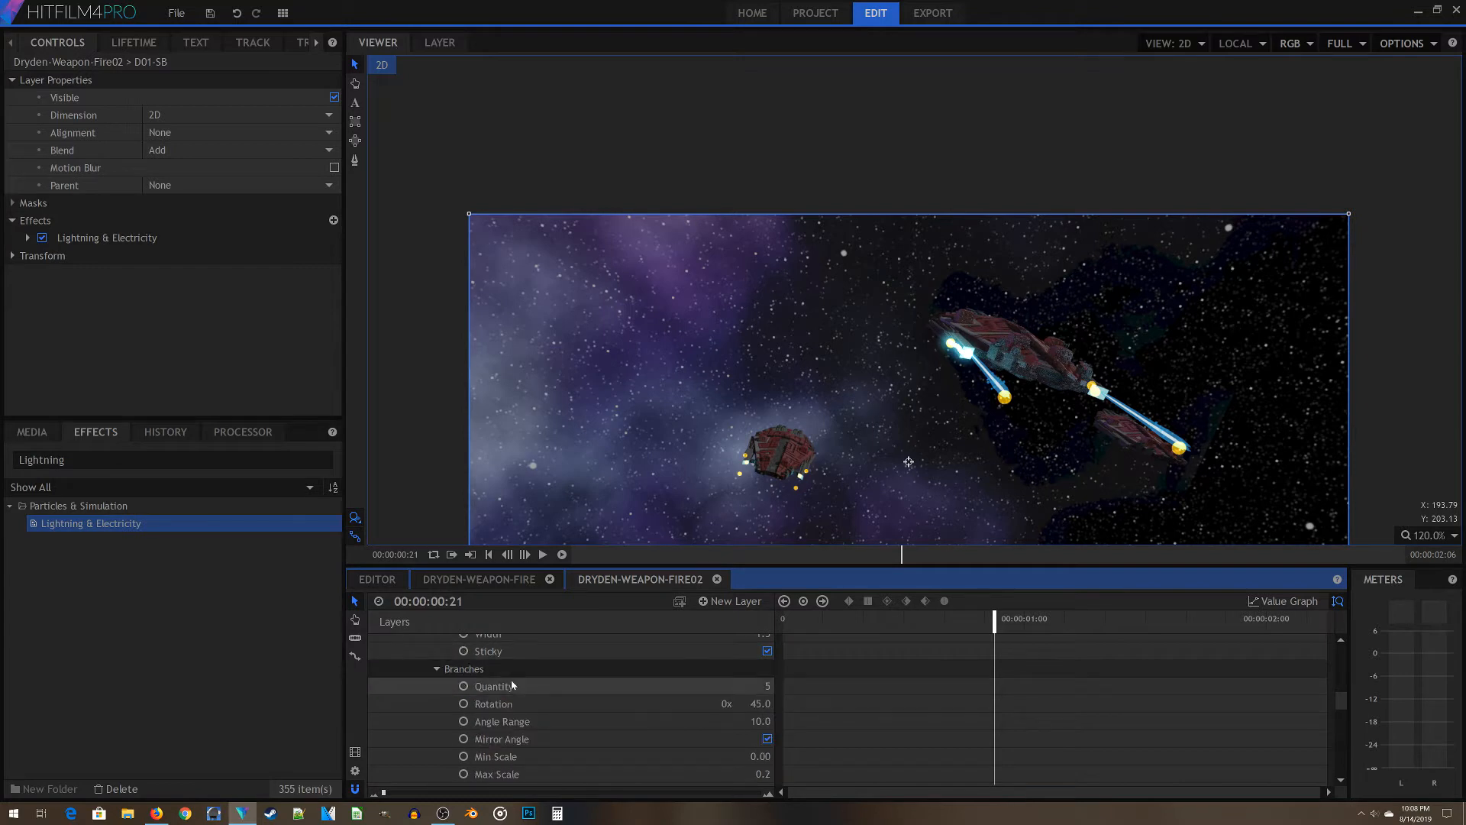
{"action": "left_click", "coordinate": [721, 685]}
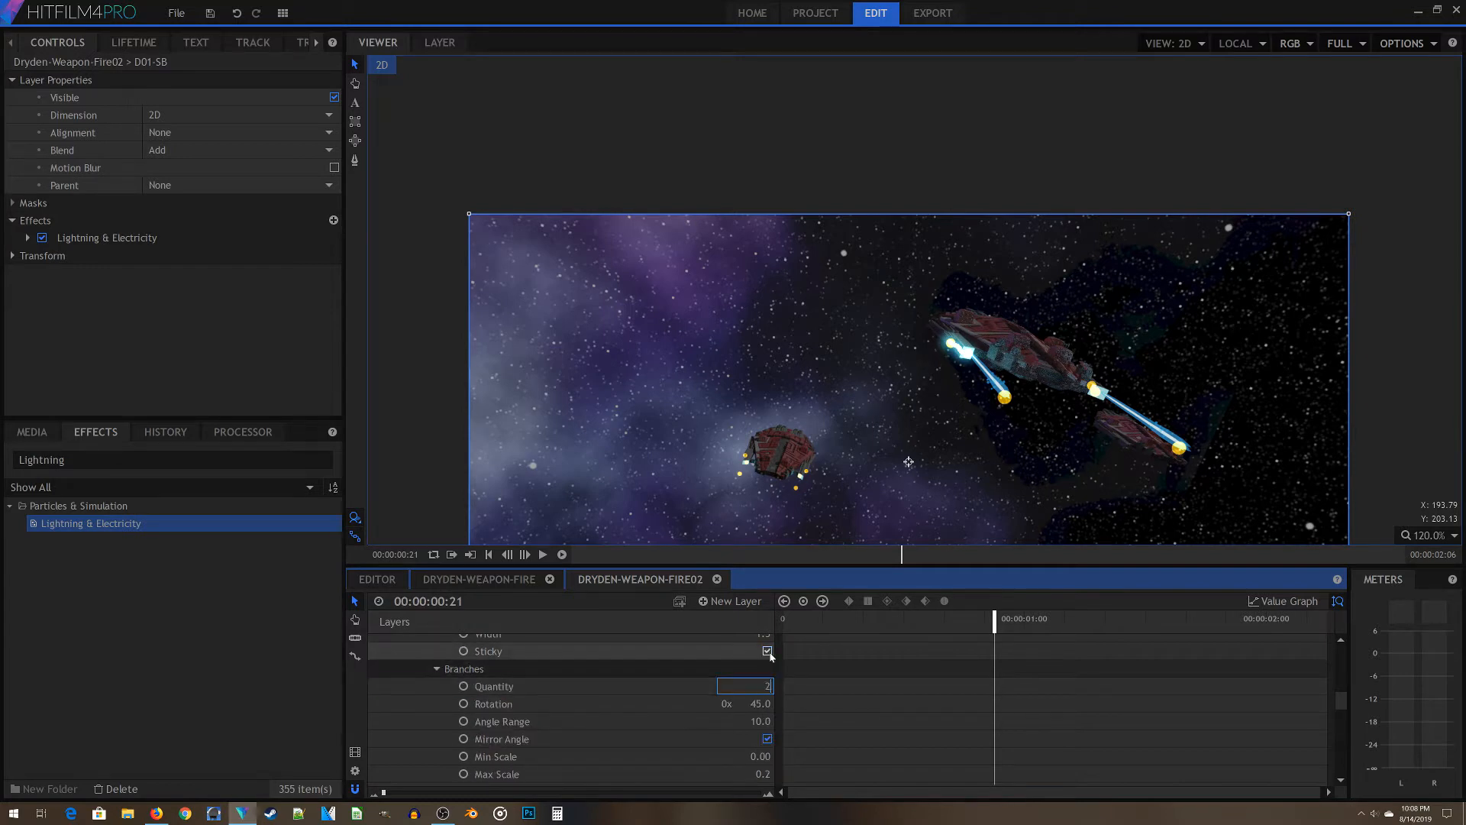
{"action": "key", "text": "Return"}
{"action": "scroll", "coordinate": [961, 380], "scroll_direction": "up", "scroll_amount": 5}
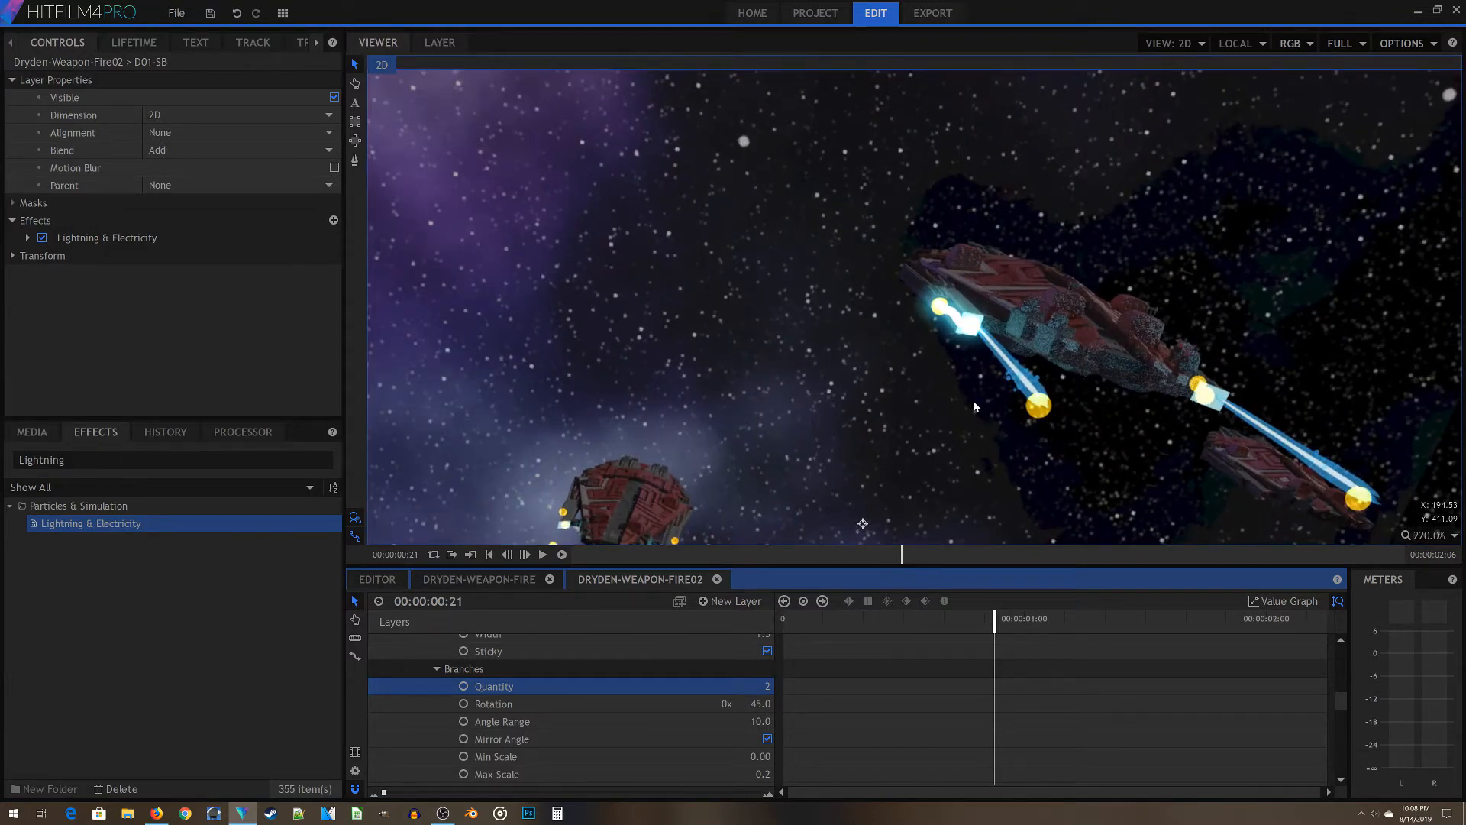
{"action": "scroll", "coordinate": [1066, 387], "scroll_direction": "down", "scroll_amount": 3}
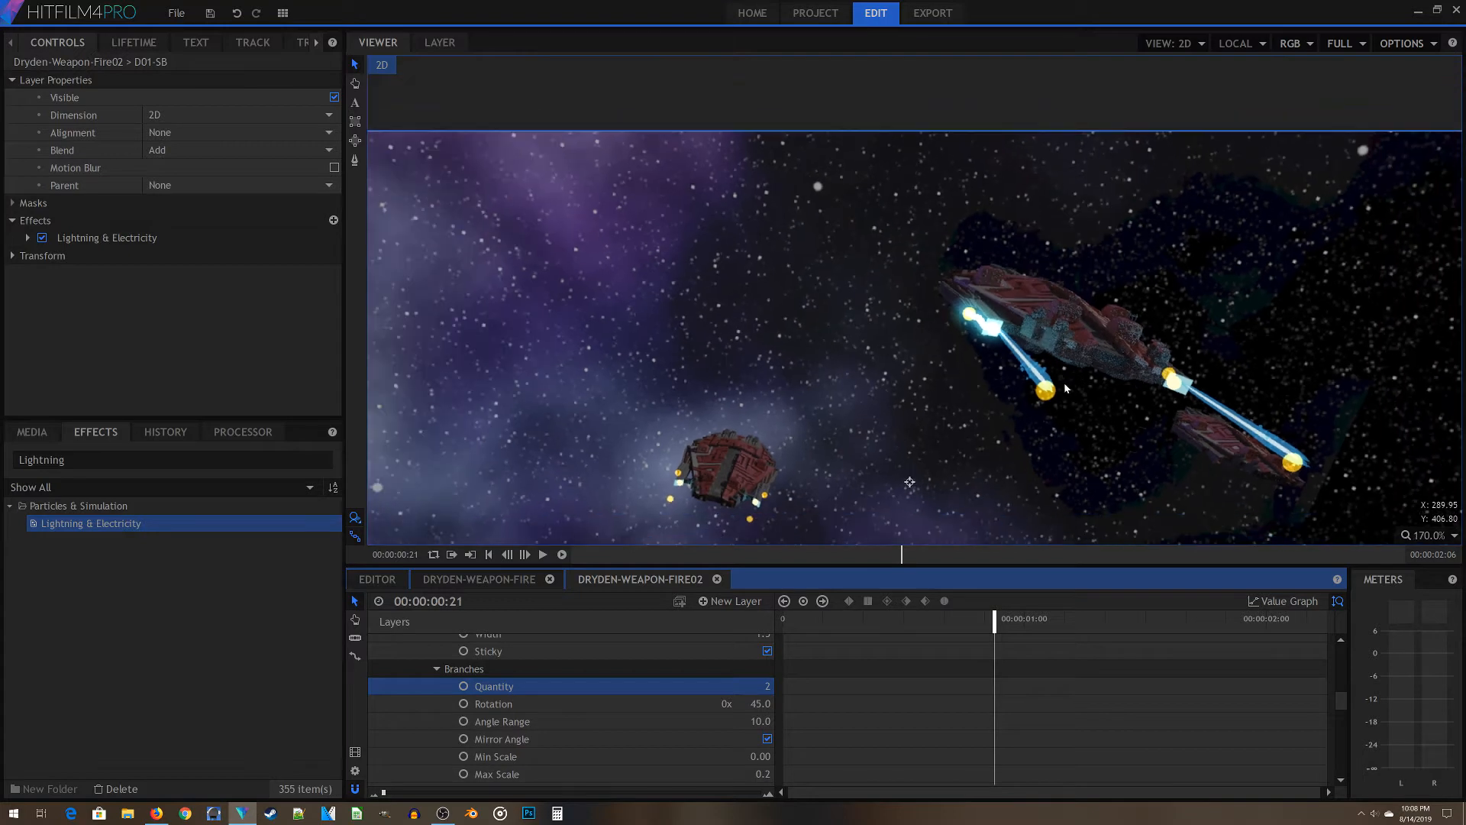
{"action": "scroll", "coordinate": [1066, 388], "scroll_direction": "down", "scroll_amount": 2}
At the first frame, turn on Width keyframing for both the lightning's end and start
{"action": "scroll", "coordinate": [926, 654], "scroll_direction": "down", "scroll_amount": 3}
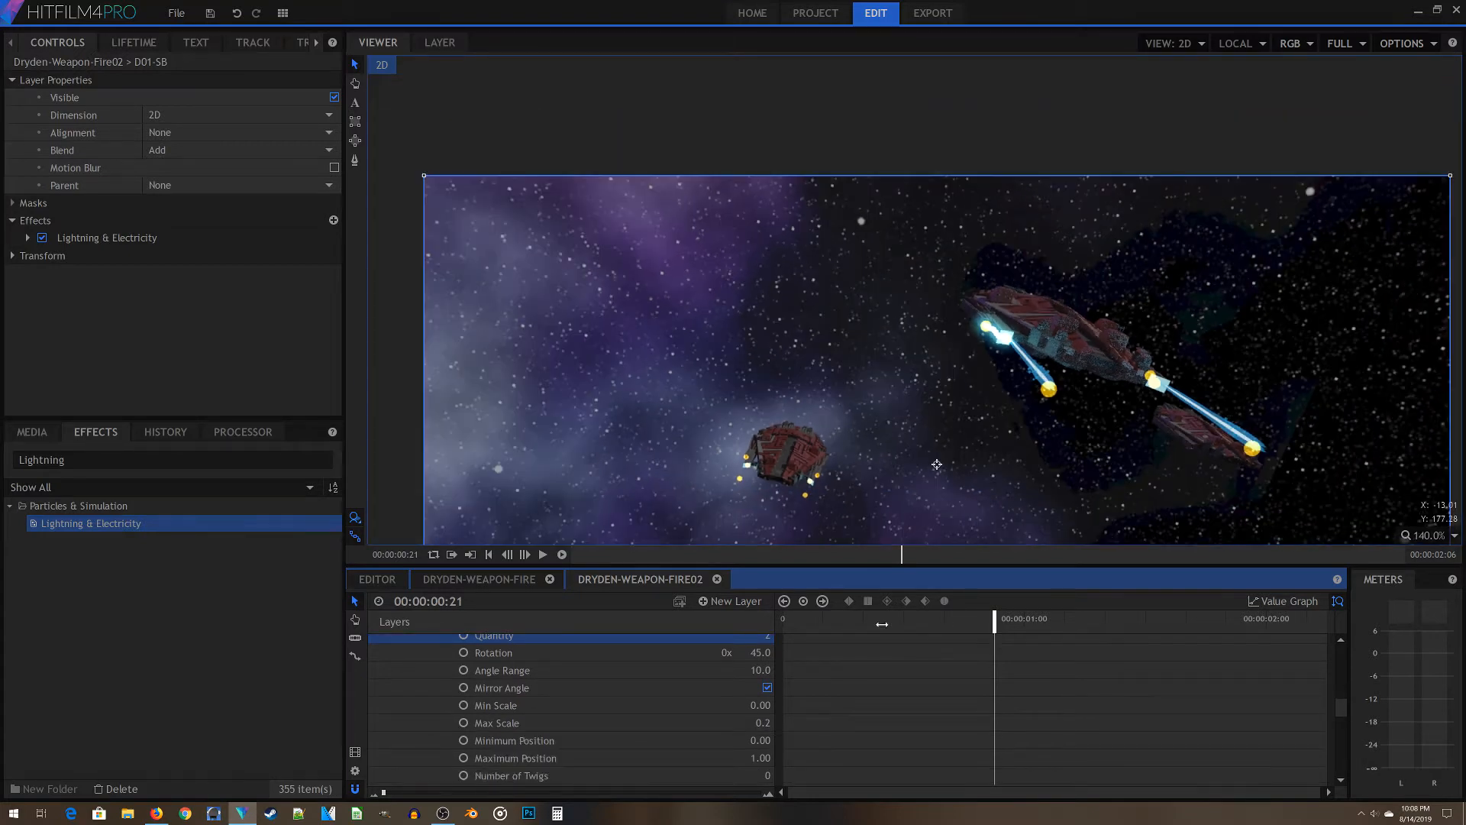
{"action": "left_click", "coordinate": [784, 624]}
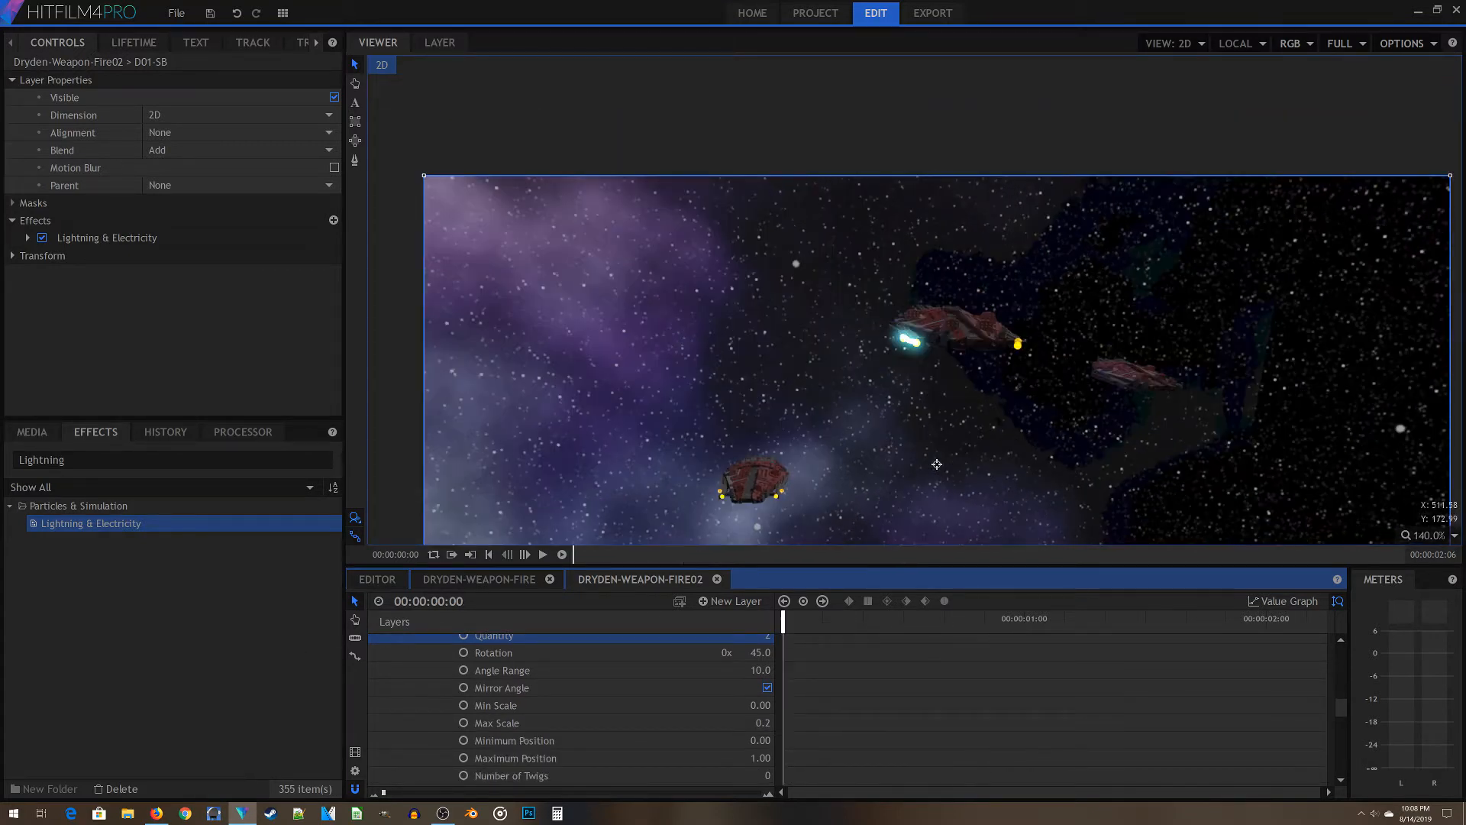
{"action": "scroll", "coordinate": [684, 672], "scroll_direction": "up", "scroll_amount": 7}
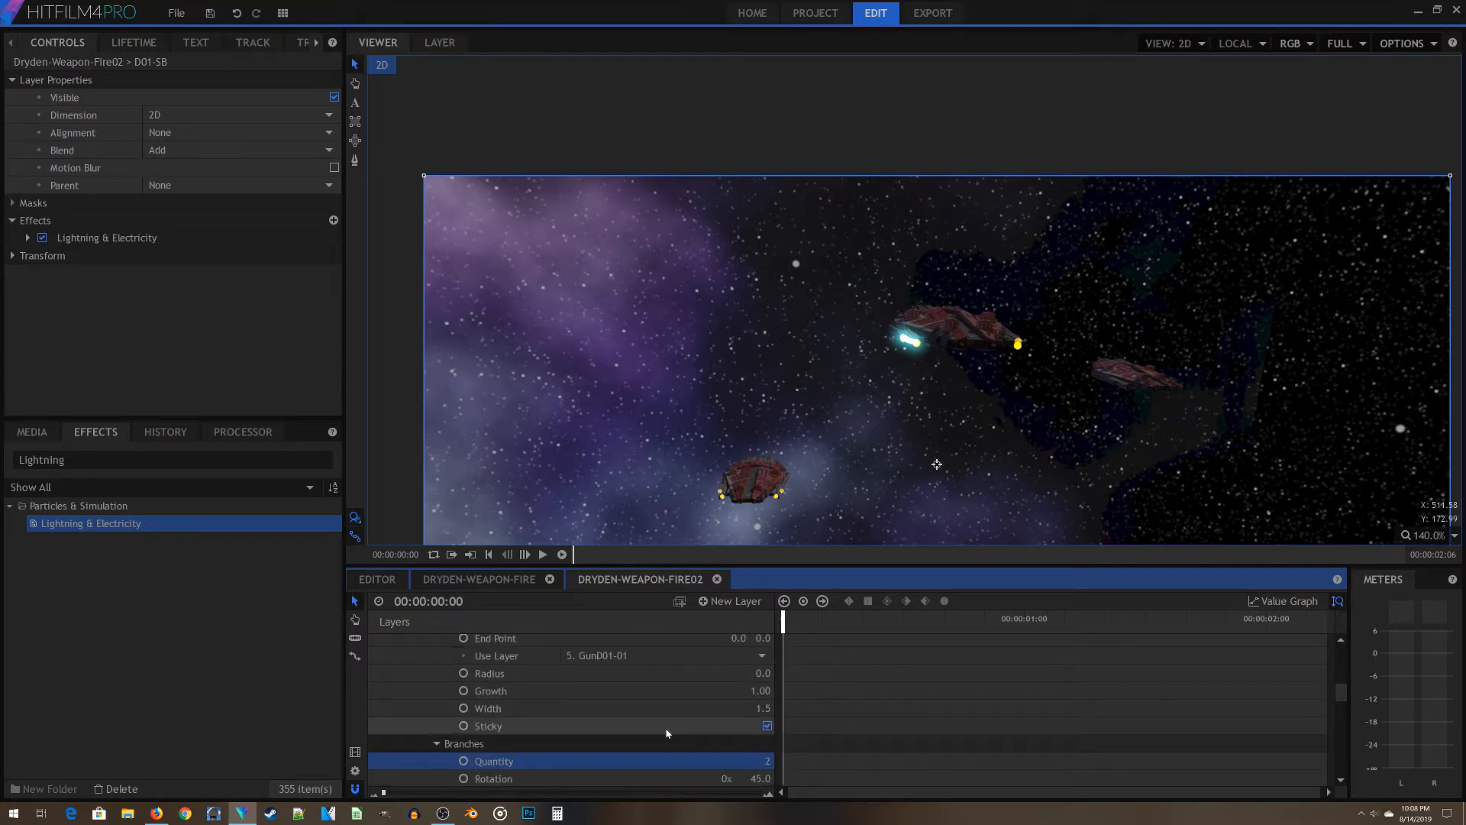
{"action": "left_click", "coordinate": [463, 708]}
{"action": "scroll", "coordinate": [495, 707], "scroll_direction": "up", "scroll_amount": 3}
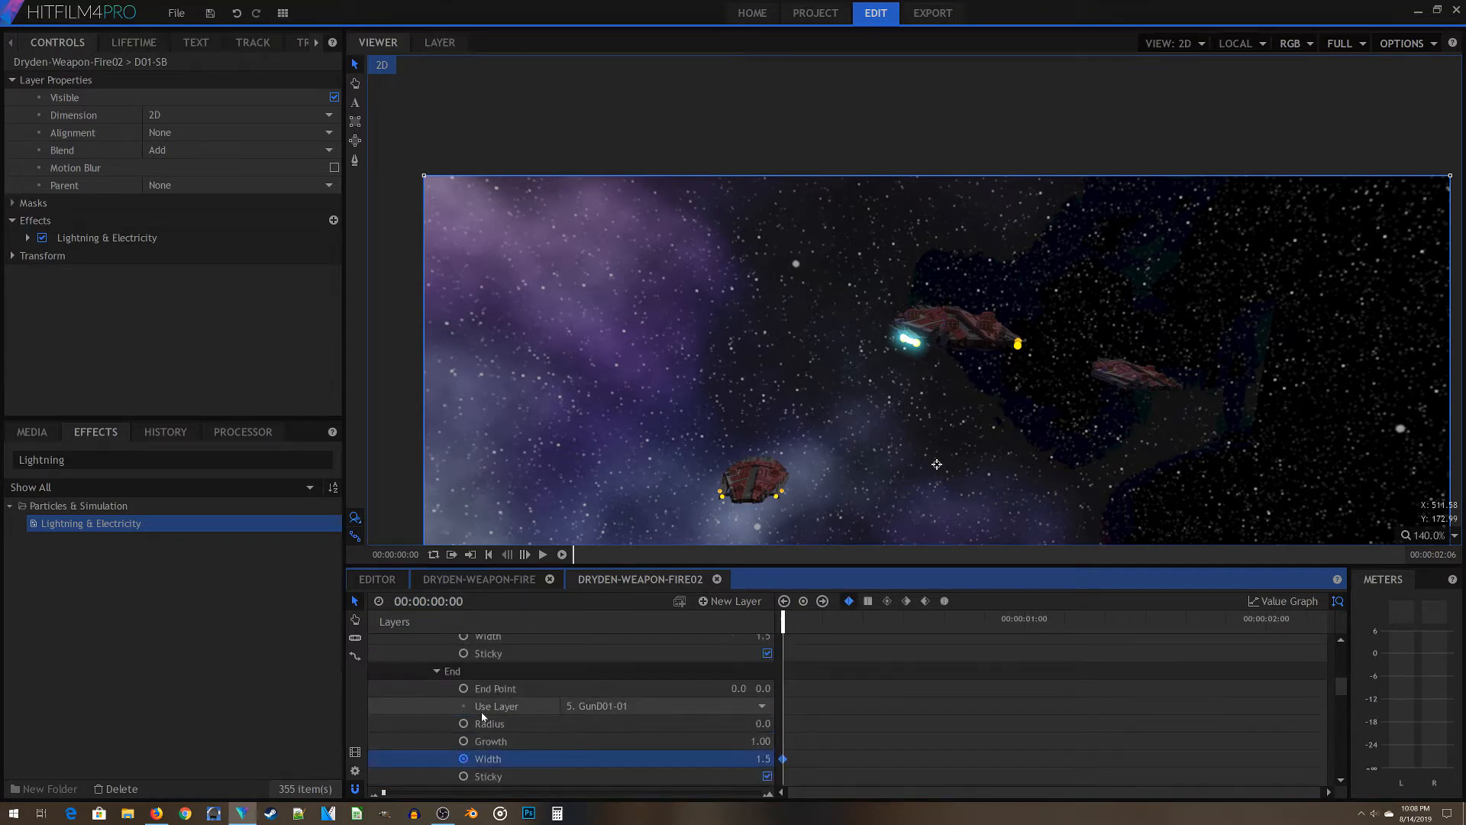
{"action": "scroll", "coordinate": [495, 708], "scroll_direction": "up", "scroll_amount": 3}
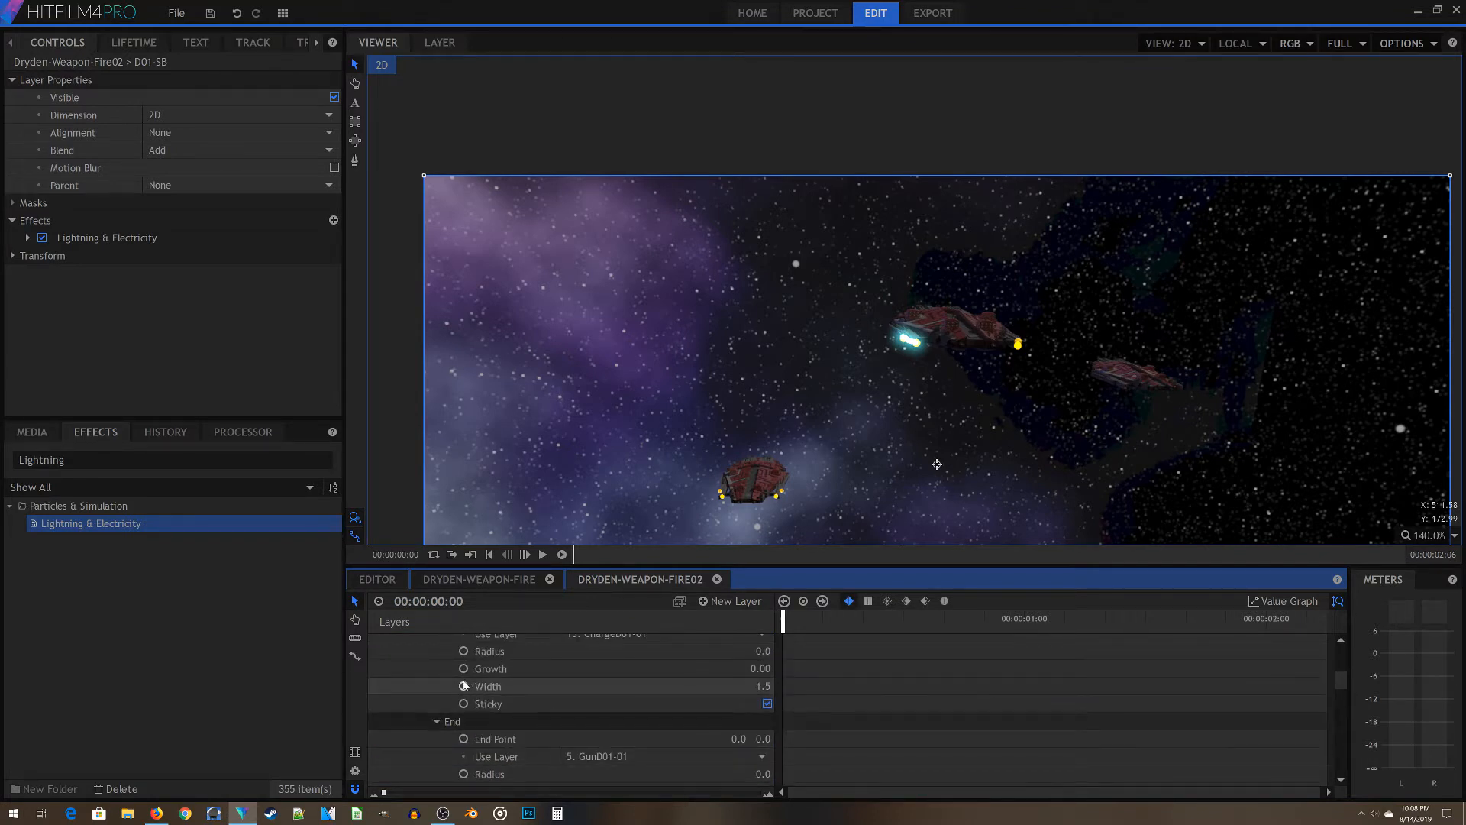
{"action": "left_click", "coordinate": [464, 687]}
At 00:00:02:00, set the Width of the lightning's start to 5
{"action": "left_click_drag", "start_coordinate": [785, 622], "coordinate": [1268, 624]}
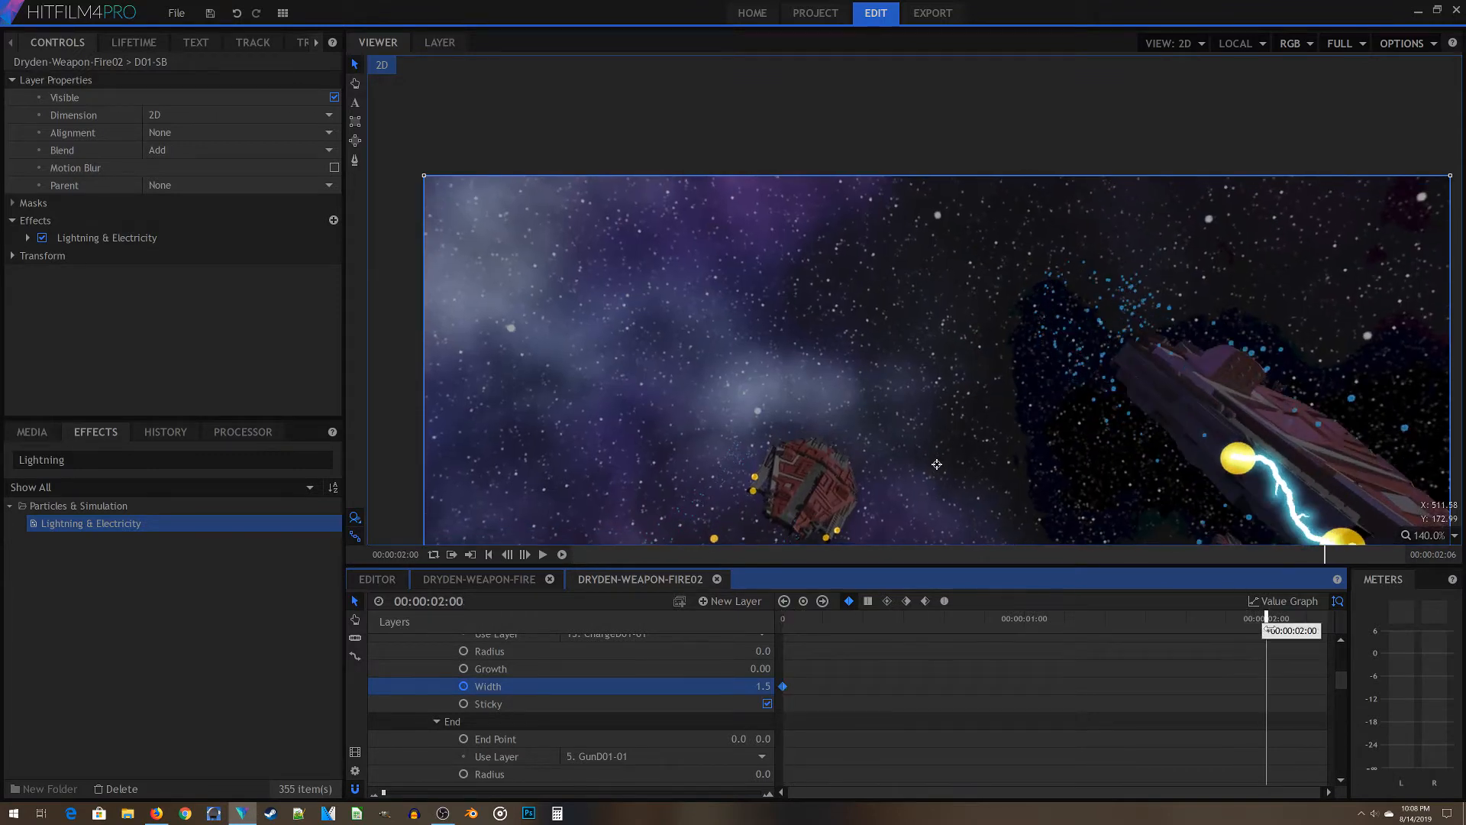
{"action": "scroll", "coordinate": [1230, 414], "scroll_direction": "down", "scroll_amount": 7}
{"action": "left_click", "coordinate": [762, 687]}
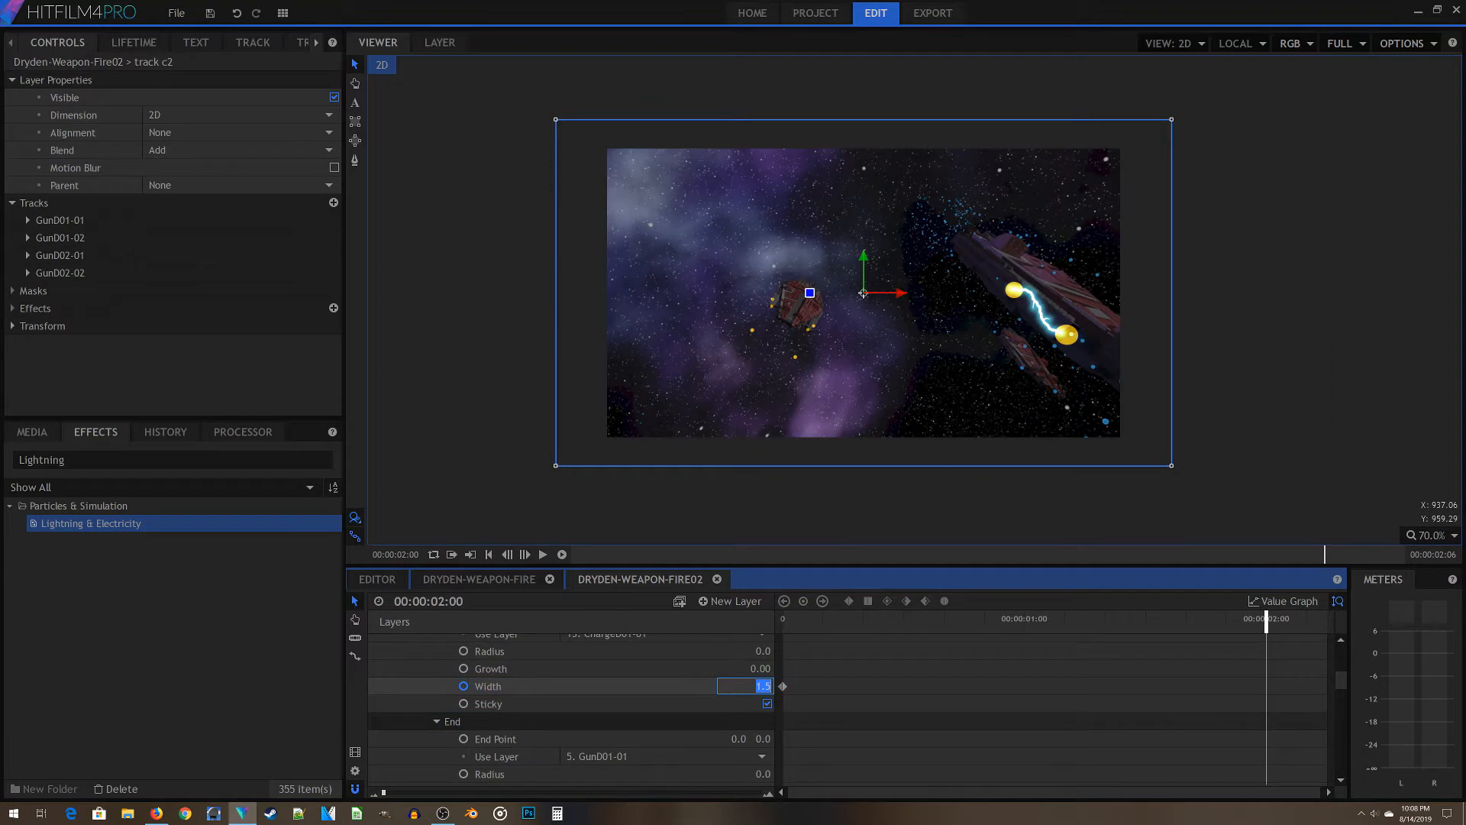
{"action": "type", "text": "5"}
{"action": "key", "text": "Return"}
Try a start Width of 1 at two seconds and return it to 5
{"action": "left_click", "coordinate": [761, 685]}
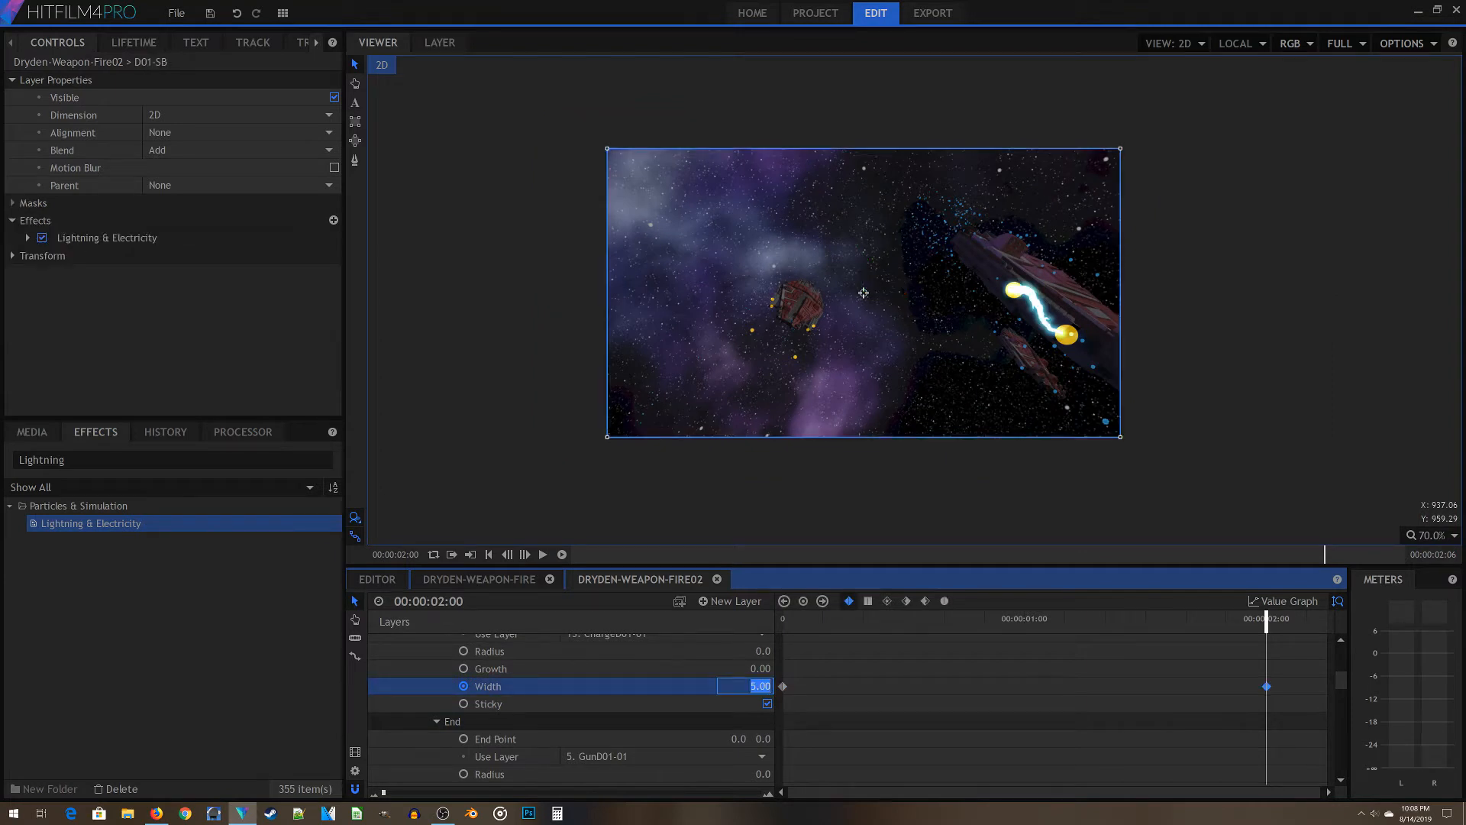
{"action": "type", "text": "1"}
{"action": "key", "text": "Return"}
{"action": "left_click", "coordinate": [762, 684]}
{"action": "type", "text": "5"}
{"action": "key", "text": "Return"}
Set the Width of the lightning's end to 5 at 00:00:02:00
{"action": "scroll", "coordinate": [805, 726], "scroll_direction": "down", "scroll_amount": 3}
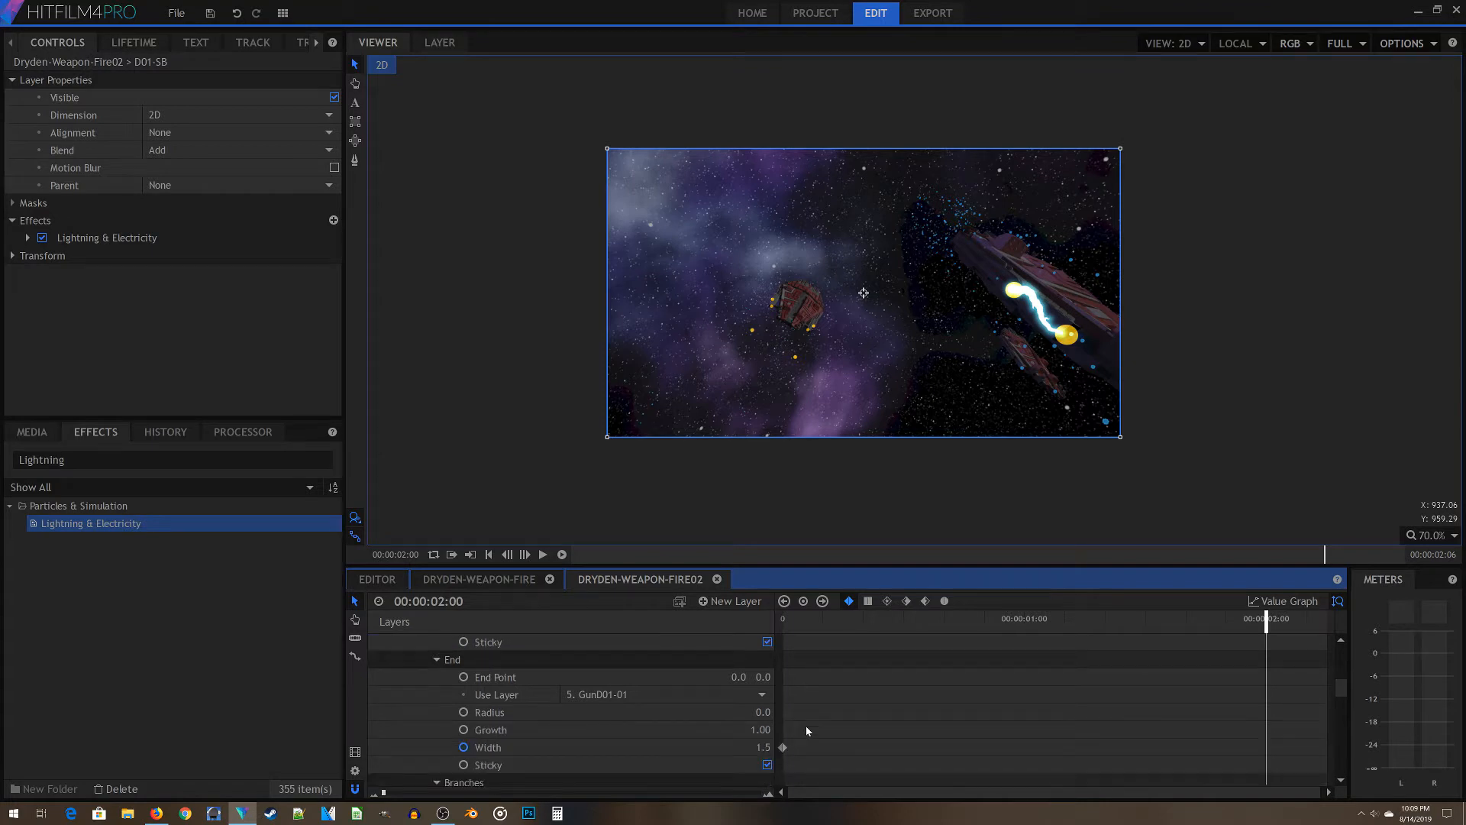
{"action": "left_click", "coordinate": [757, 747]}
{"action": "type", "text": "5"}
{"action": "key", "text": "Return"}
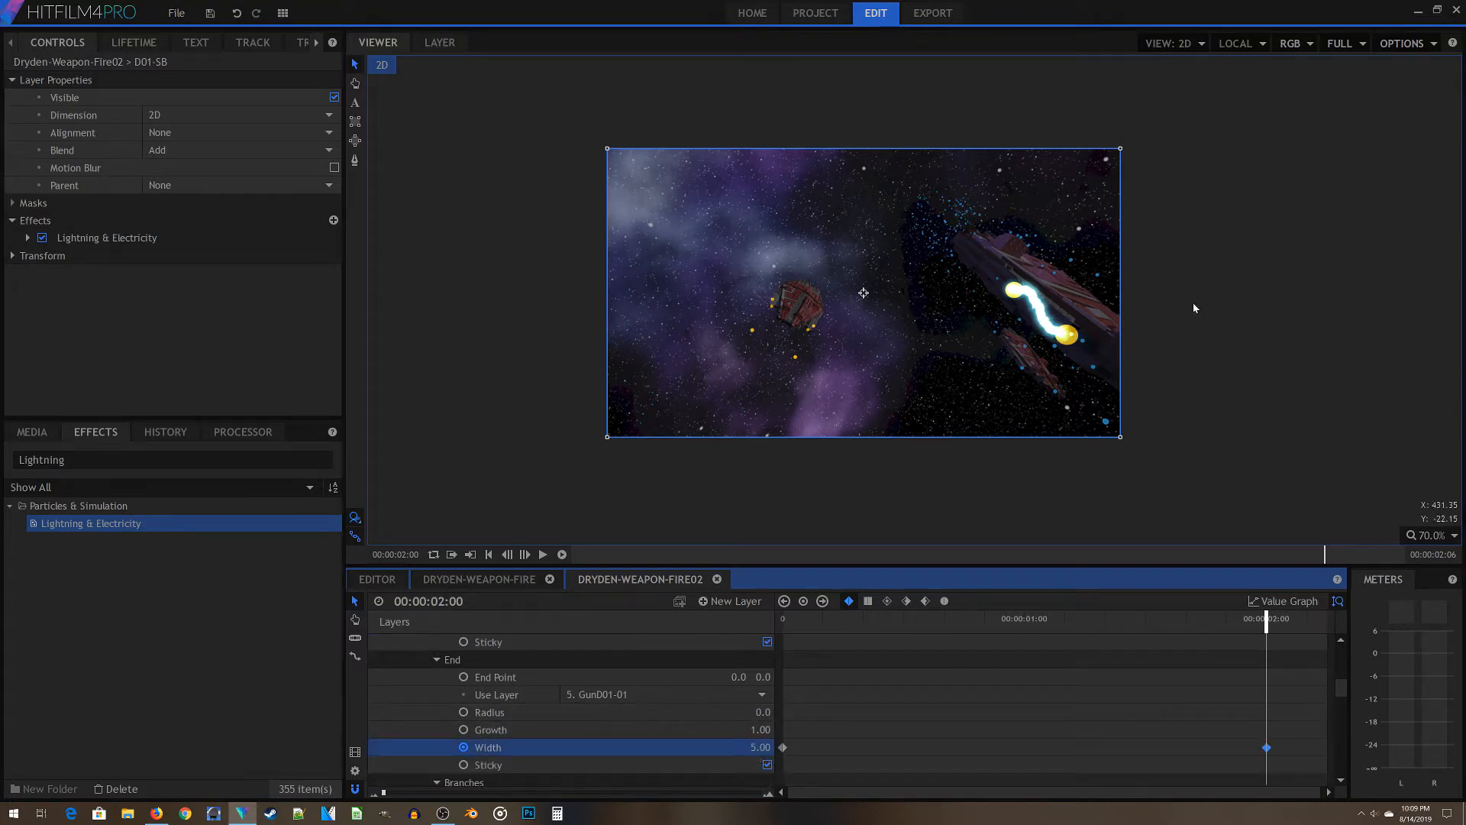
Scrub through the shot to check how the lightning's width grows, and return to the first frame
{"action": "left_click_drag", "start_coordinate": [1268, 620], "coordinate": [881, 671]}
{"action": "left_click_drag", "start_coordinate": [950, 681], "coordinate": [1206, 727]}
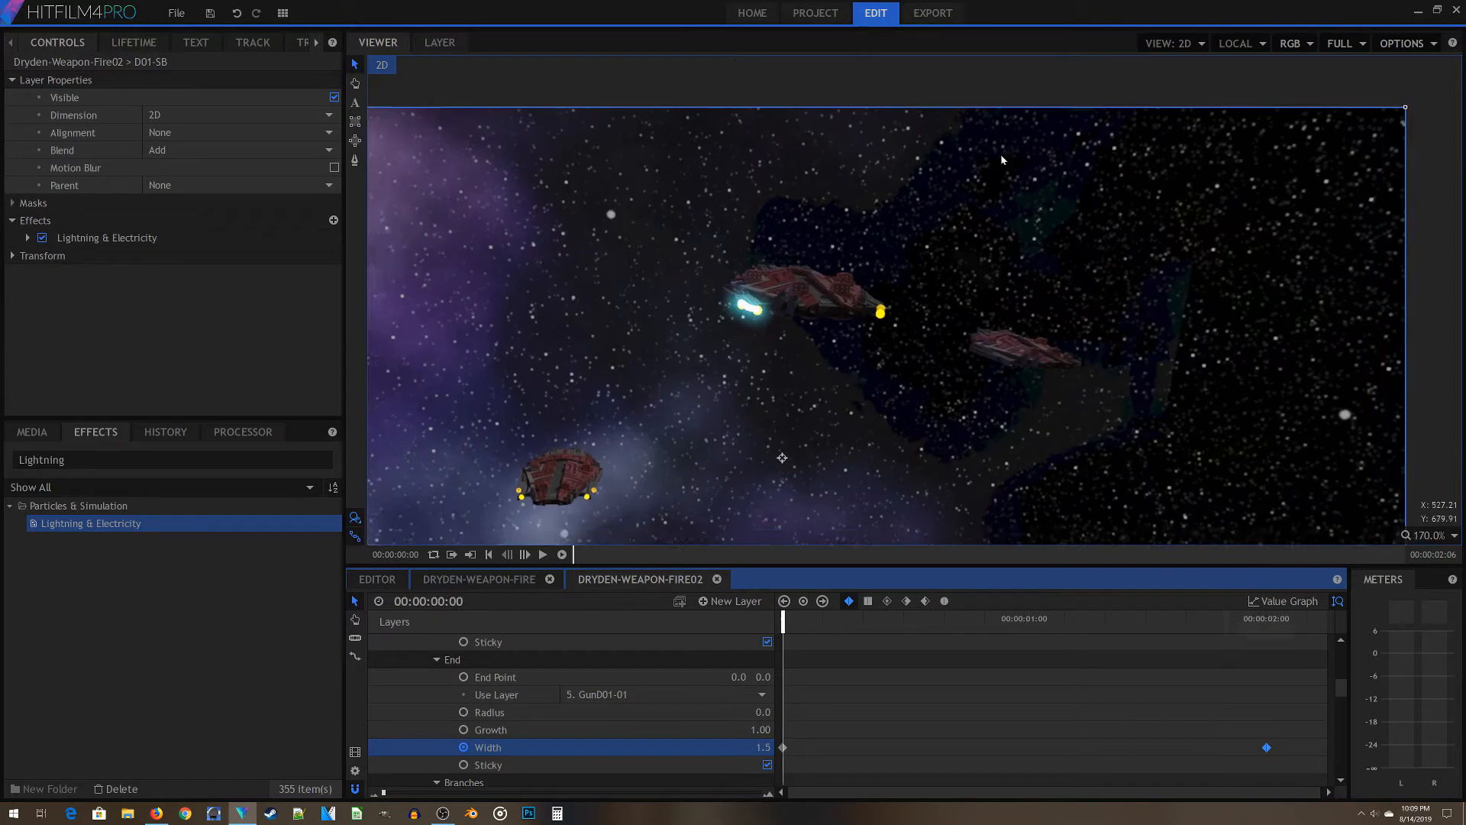
{"action": "scroll", "coordinate": [1001, 157], "scroll_direction": "up", "scroll_amount": 1}
{"action": "scroll", "coordinate": [873, 432], "scroll_direction": "down", "scroll_amount": 1}
{"action": "scroll", "coordinate": [874, 436], "scroll_direction": "down", "scroll_amount": 3}
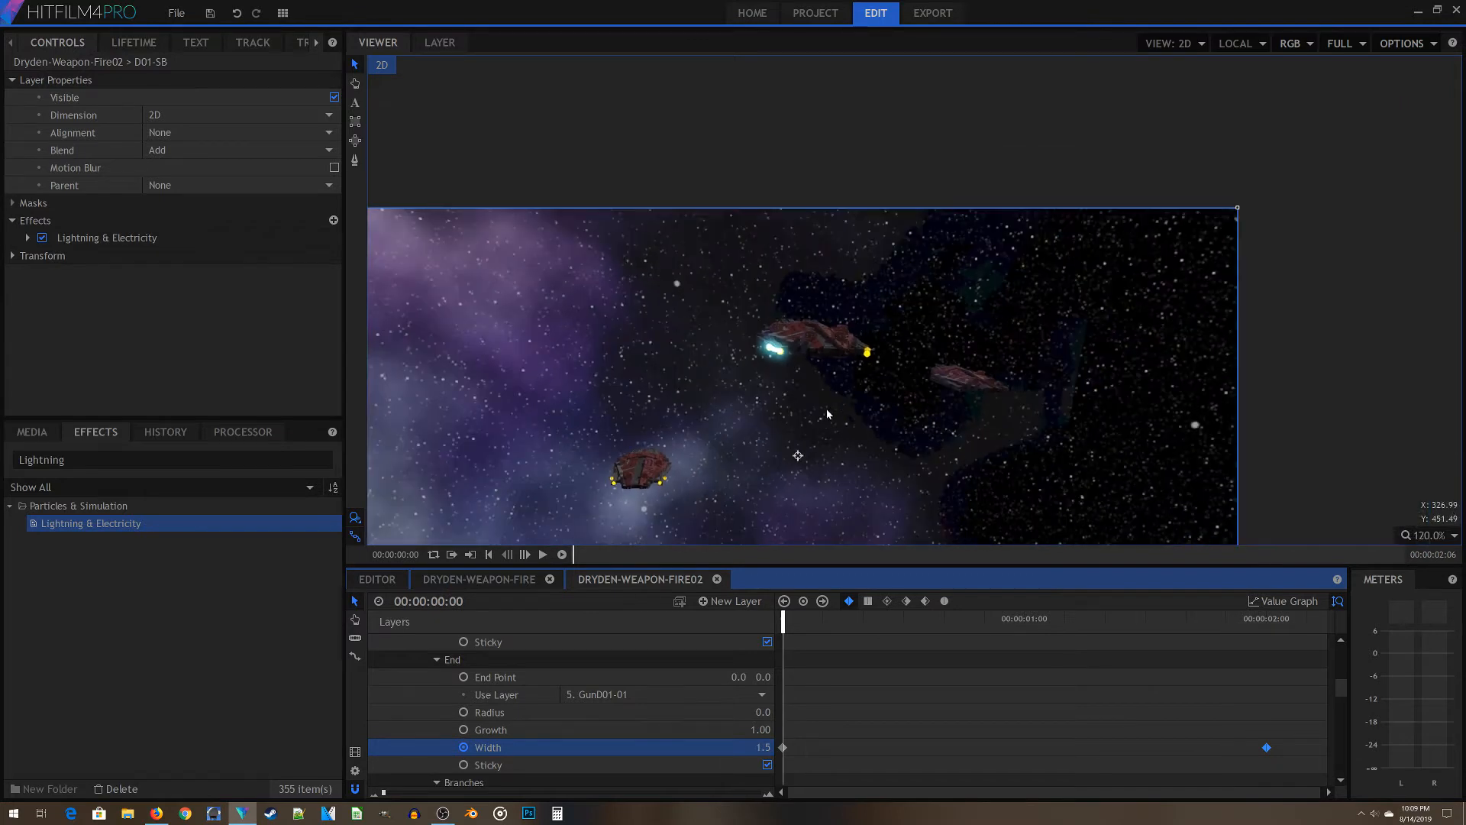
{"action": "scroll", "coordinate": [599, 720], "scroll_direction": "up", "scroll_amount": 3}
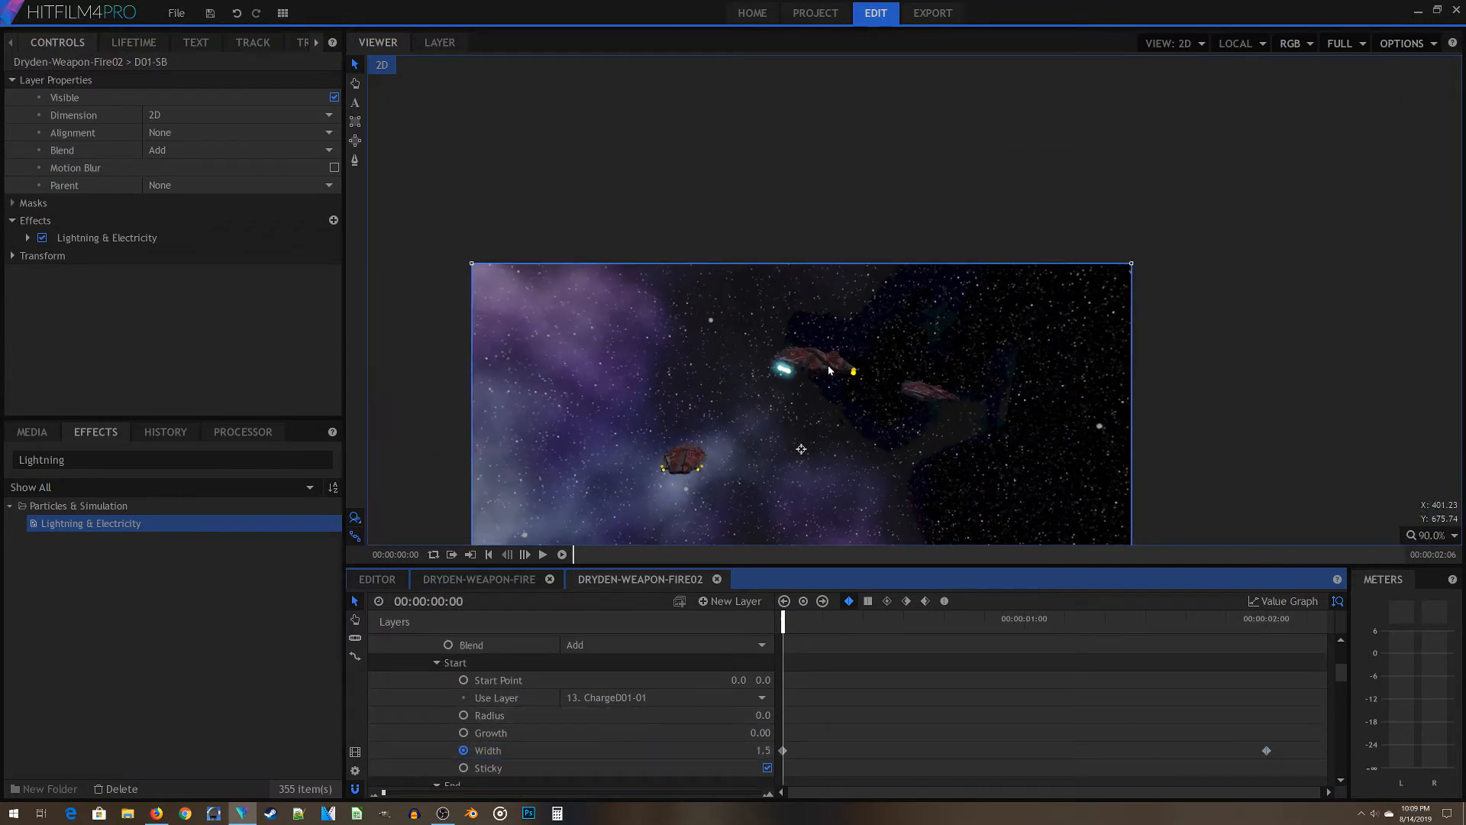
{"action": "scroll", "coordinate": [820, 382], "scroll_direction": "up", "scroll_amount": 4}
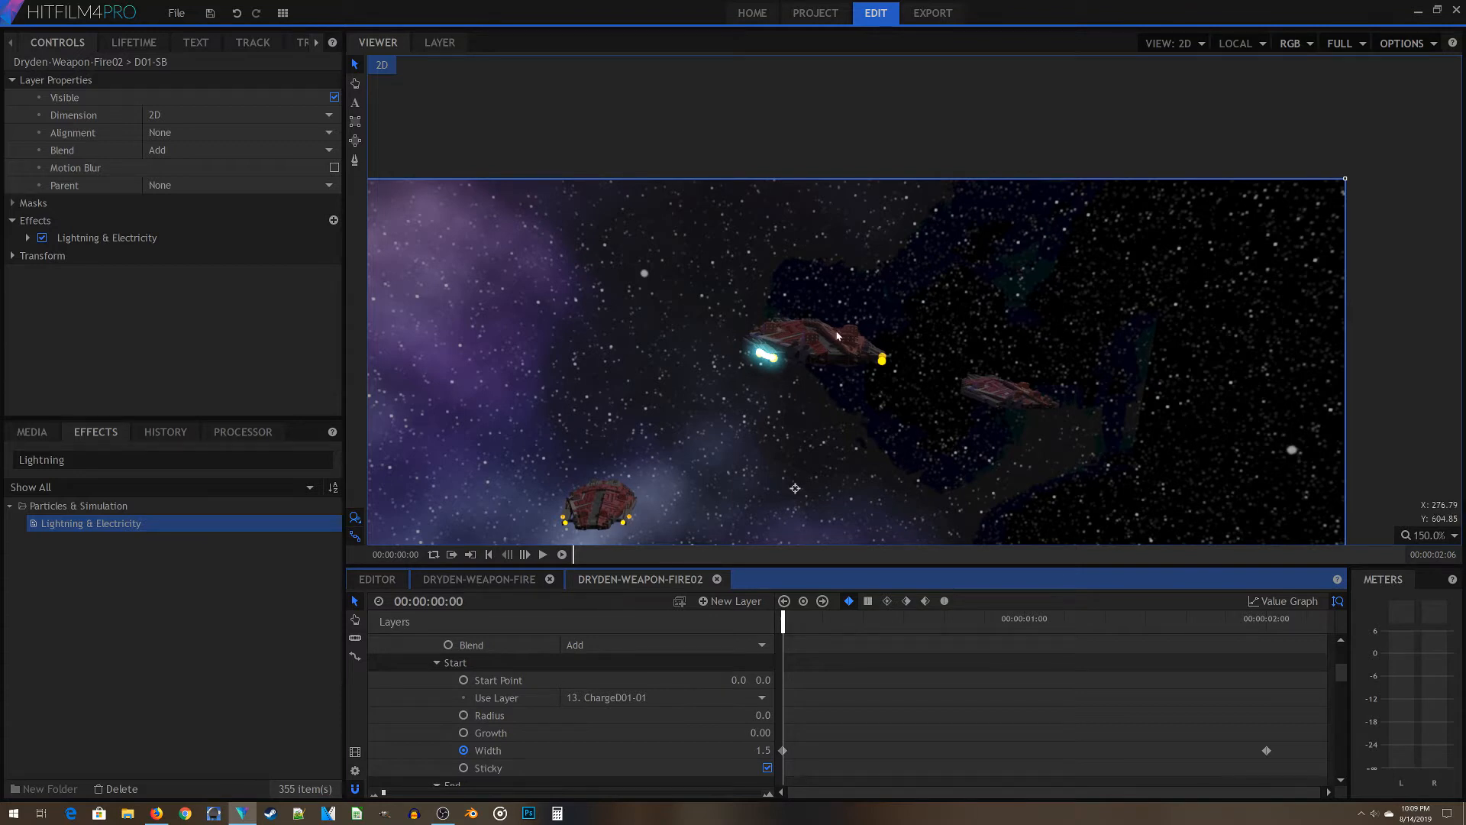
Collapse the Lightning & Electricity effect on the D01-SB plane and rename it Charge
{"action": "scroll", "coordinate": [488, 725], "scroll_direction": "up", "scroll_amount": 4}
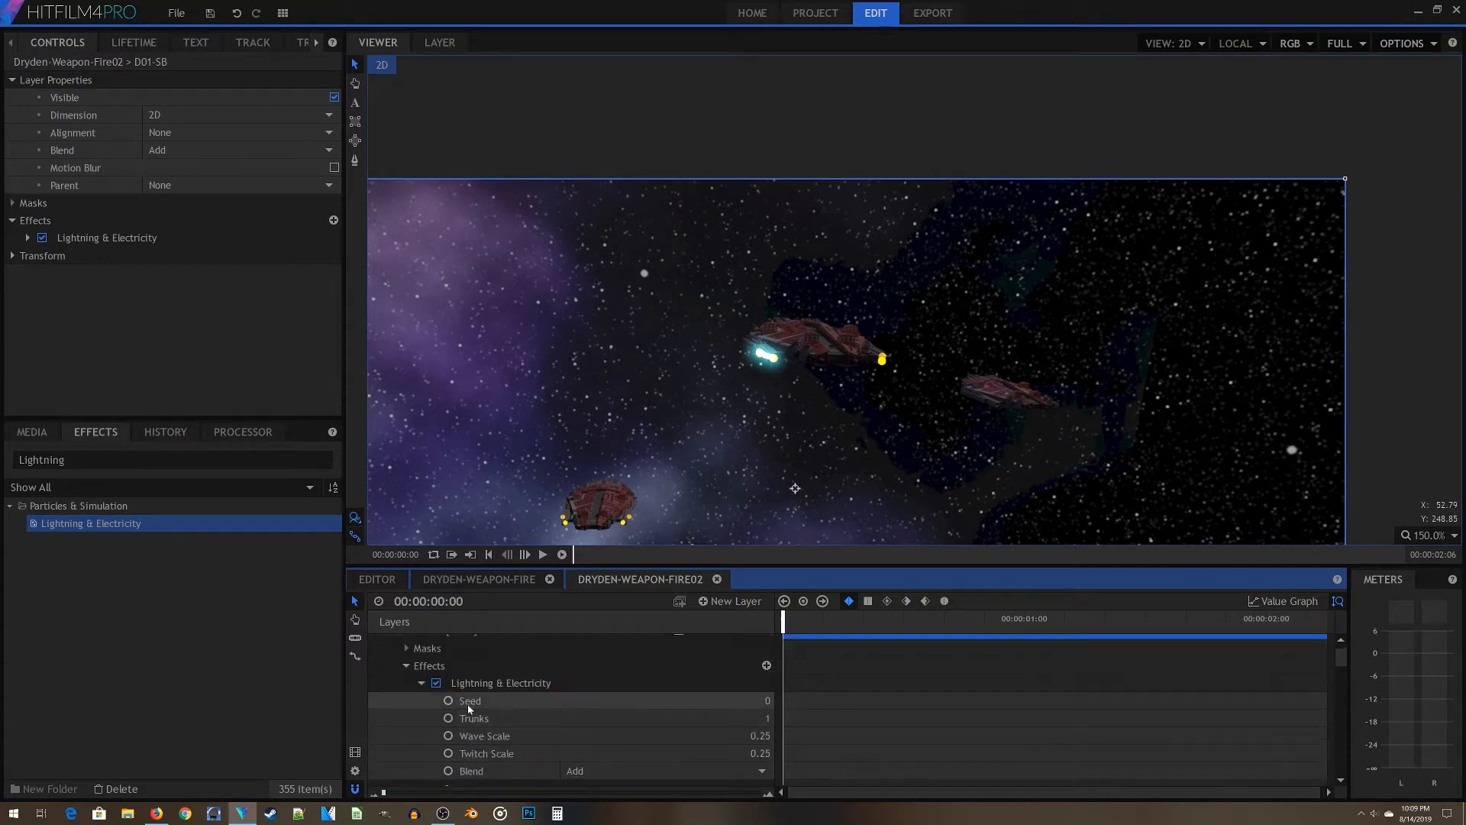
{"action": "left_click", "coordinate": [423, 697]}
{"action": "left_click", "coordinate": [507, 694]}
{"action": "right_click", "coordinate": [520, 698]}
{"action": "left_click", "coordinate": [542, 692]}
{"action": "type", "text": "Charge"}
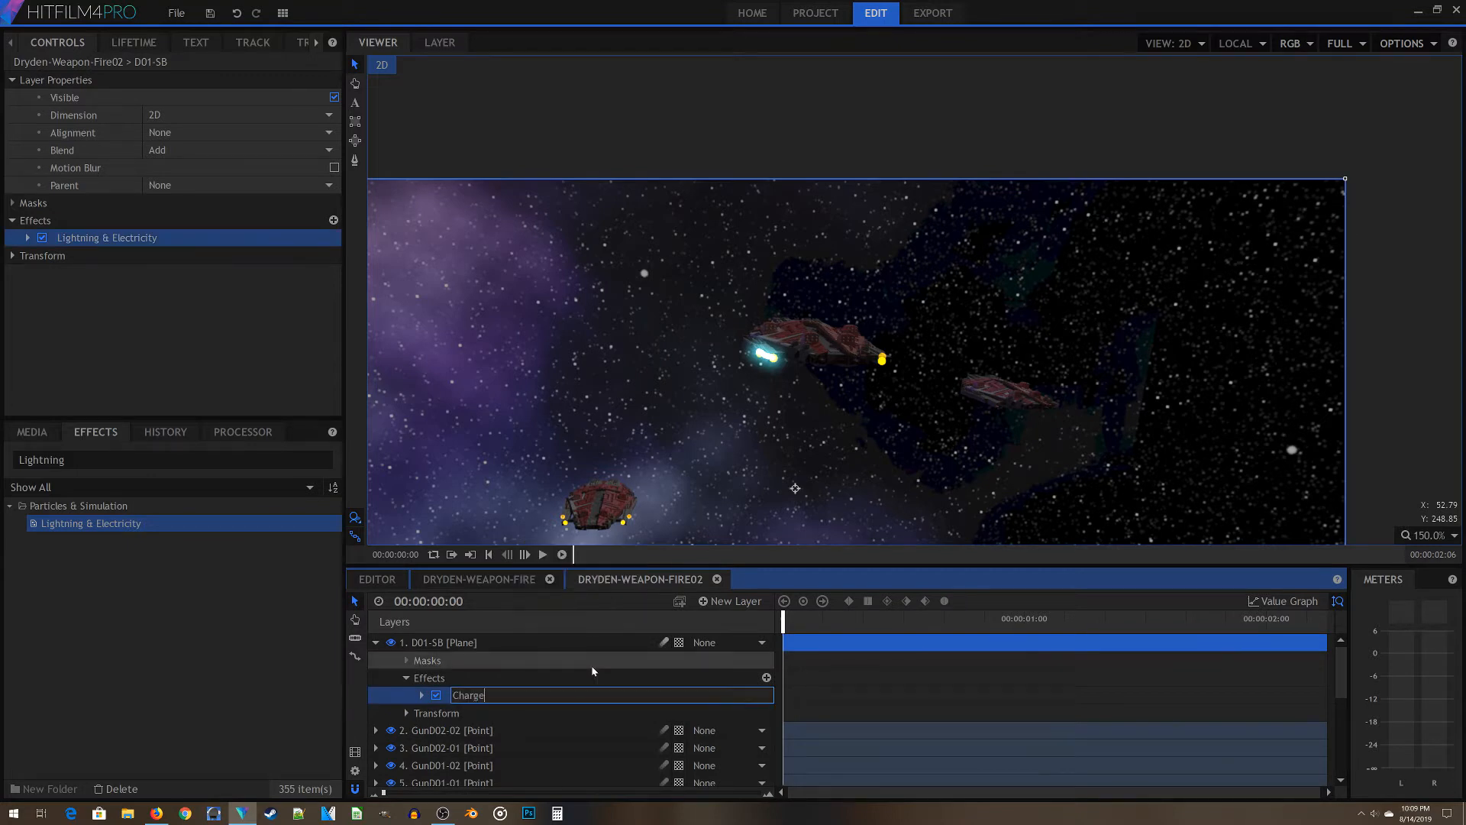
{"action": "key", "text": "Return"}
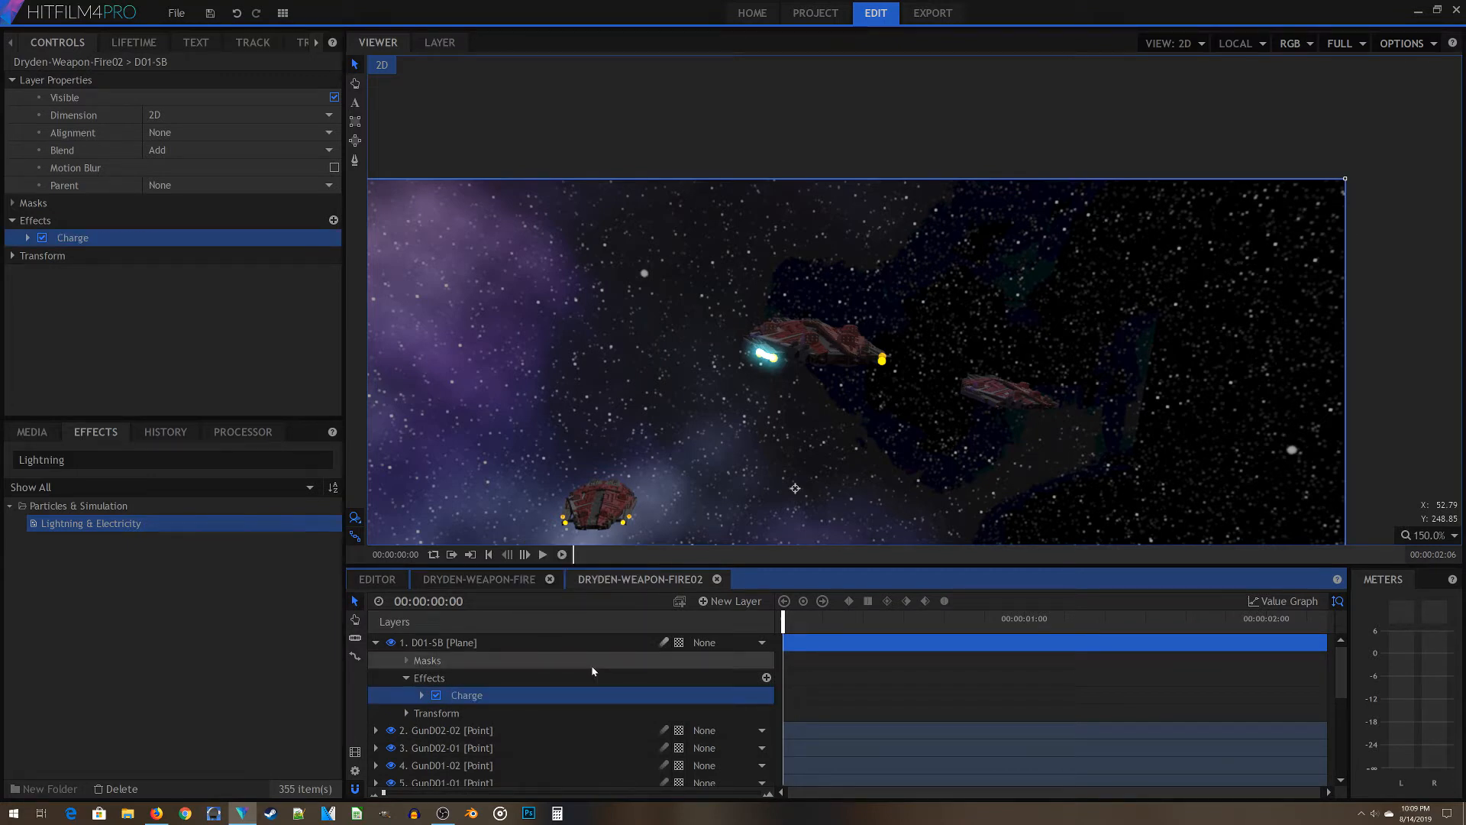
Duplicate the Charge effect and rename the copy Bolt
{"action": "right_click", "coordinate": [474, 698]}
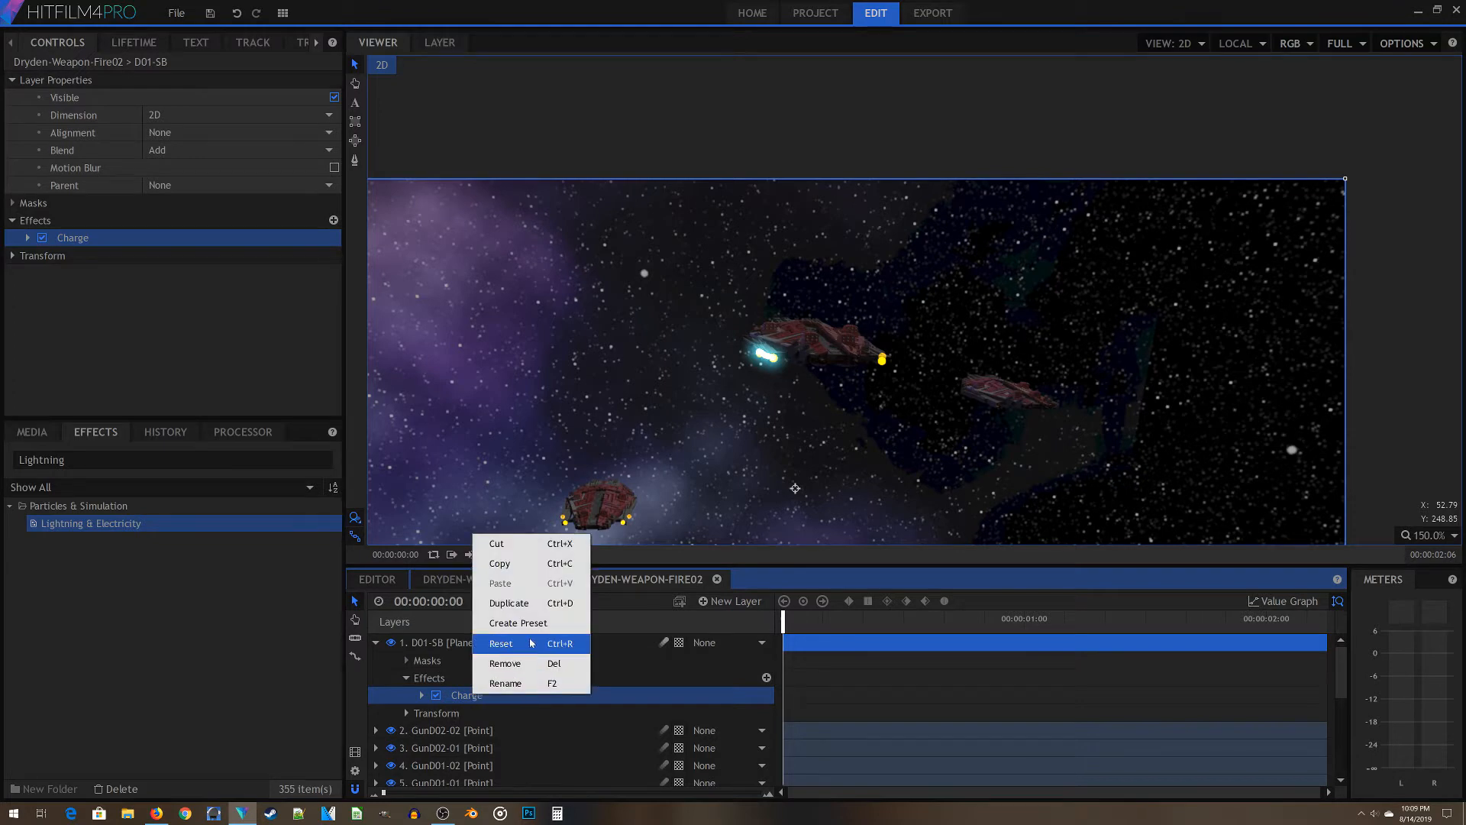
{"action": "left_click", "coordinate": [516, 598]}
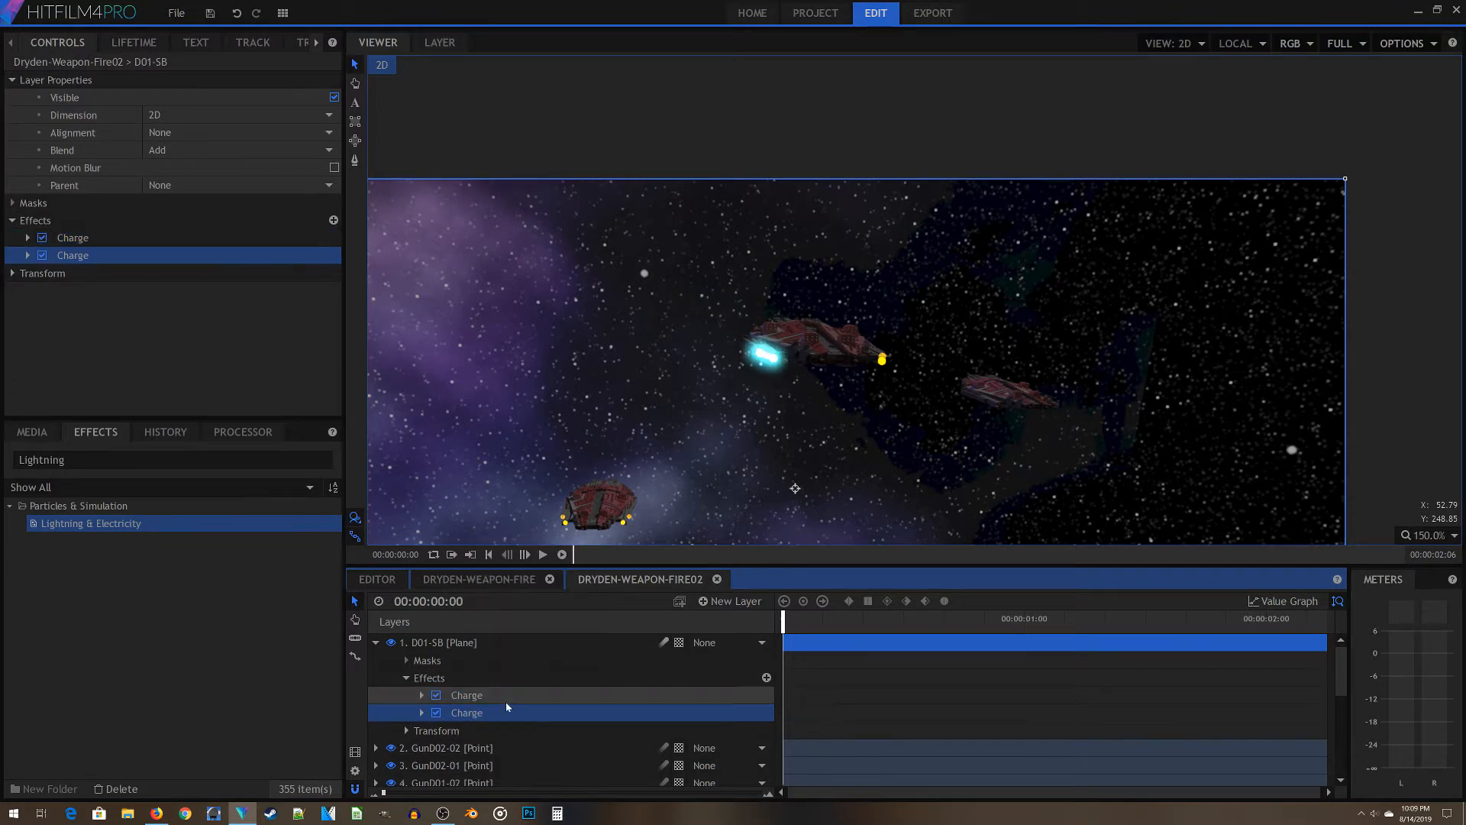
{"action": "right_click", "coordinate": [458, 717]}
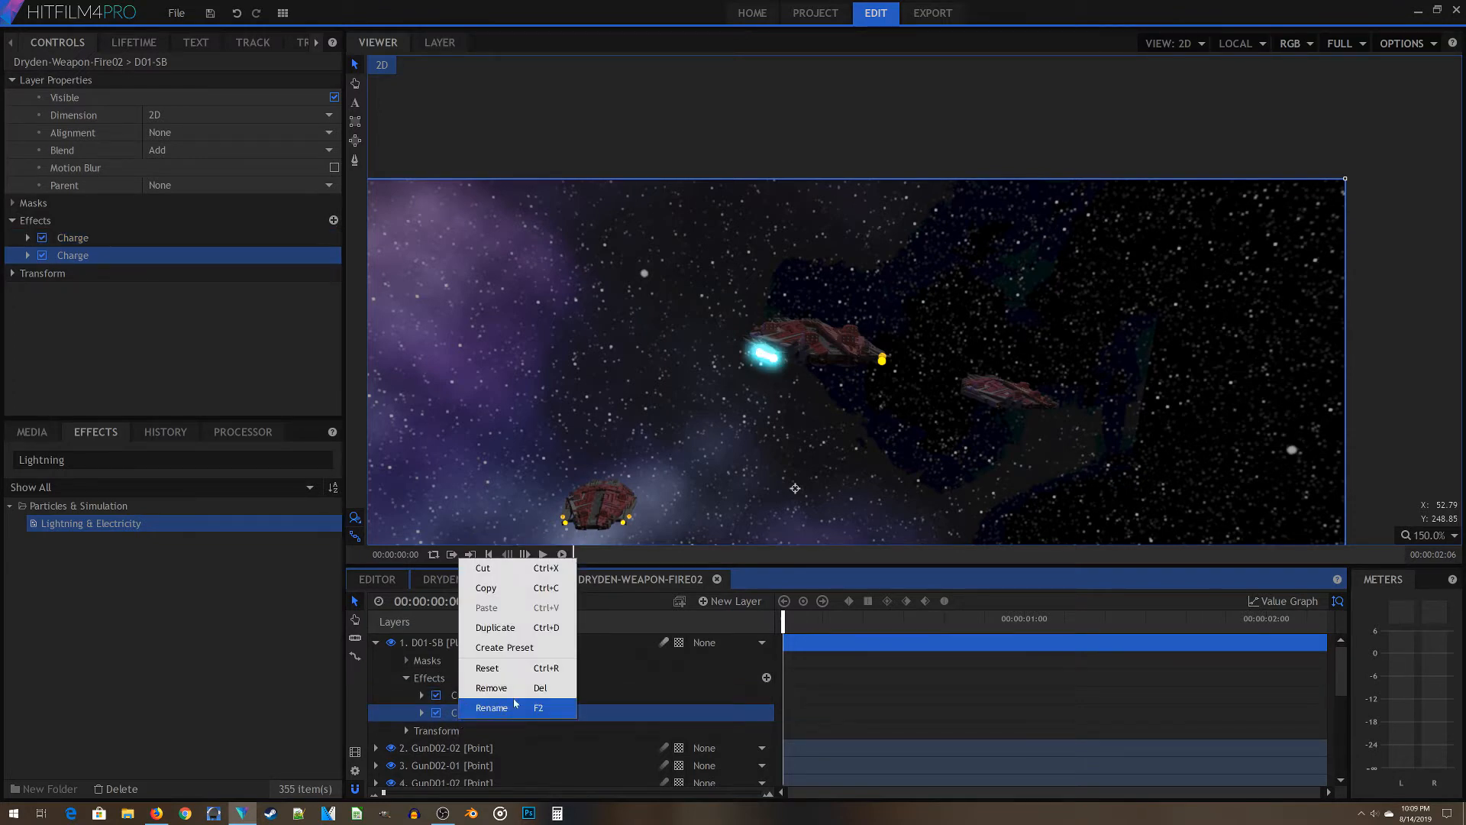
{"action": "left_click", "coordinate": [555, 704]}
{"action": "type", "text": "Bolt"}
{"action": "key", "text": "Return"}
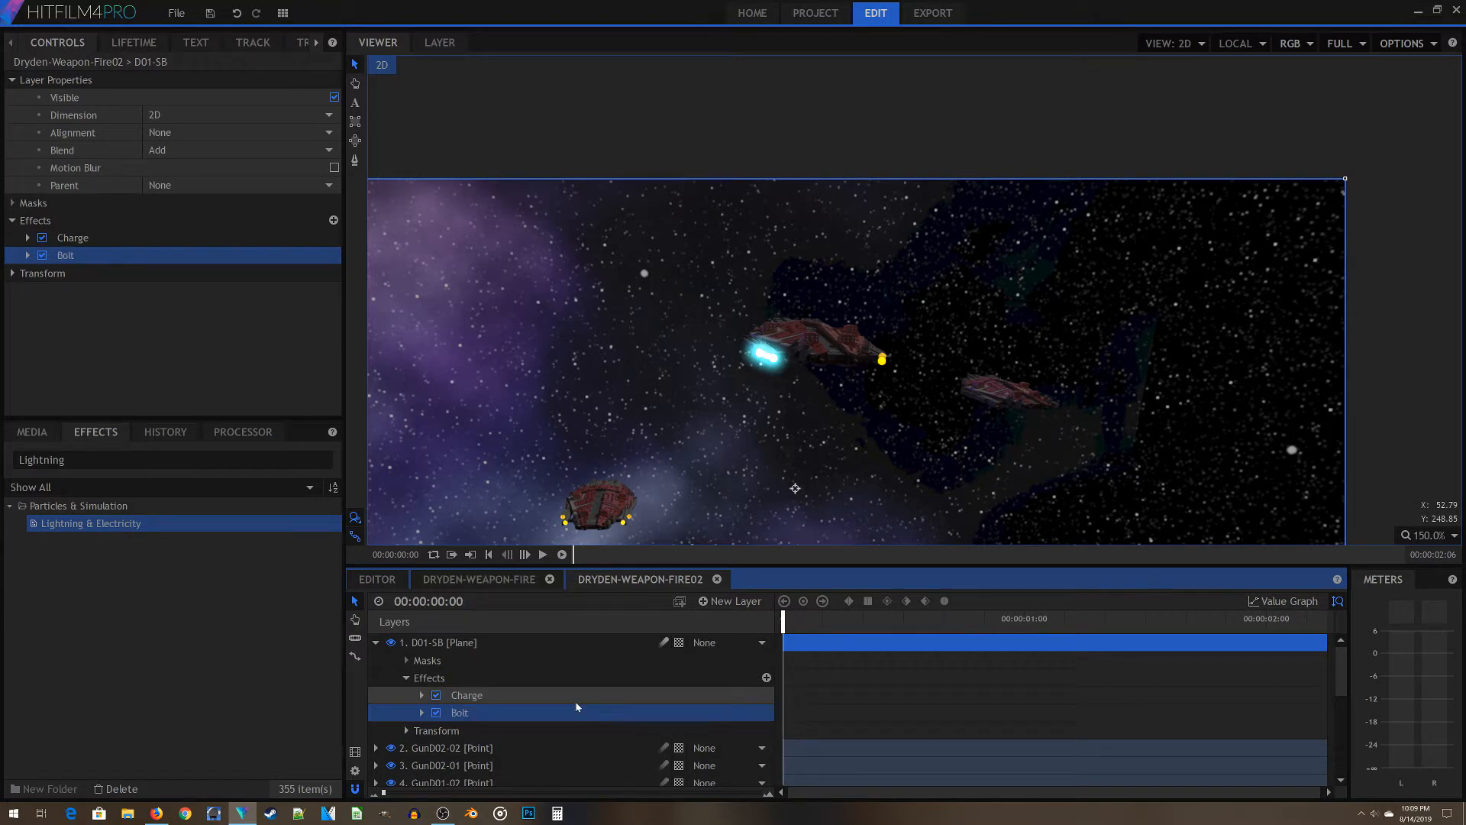
Set the start of the Bolt effect on the D01-SB plane to use the GunD01-01 layer
{"action": "left_click", "coordinate": [422, 713]}
{"action": "scroll", "coordinate": [527, 753], "scroll_direction": "down", "scroll_amount": 1}
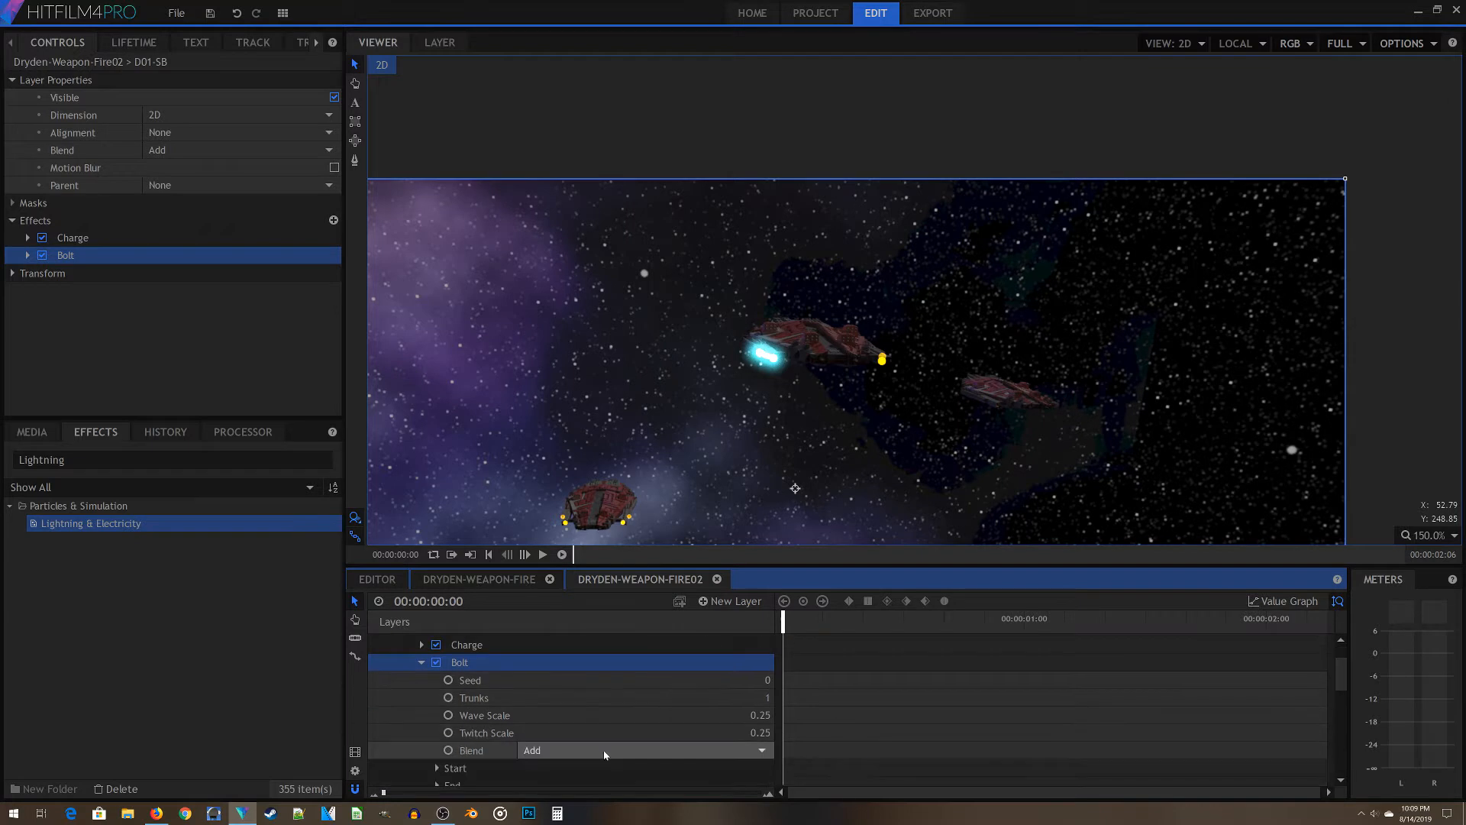
{"action": "scroll", "coordinate": [579, 670], "scroll_direction": "down", "scroll_amount": 2}
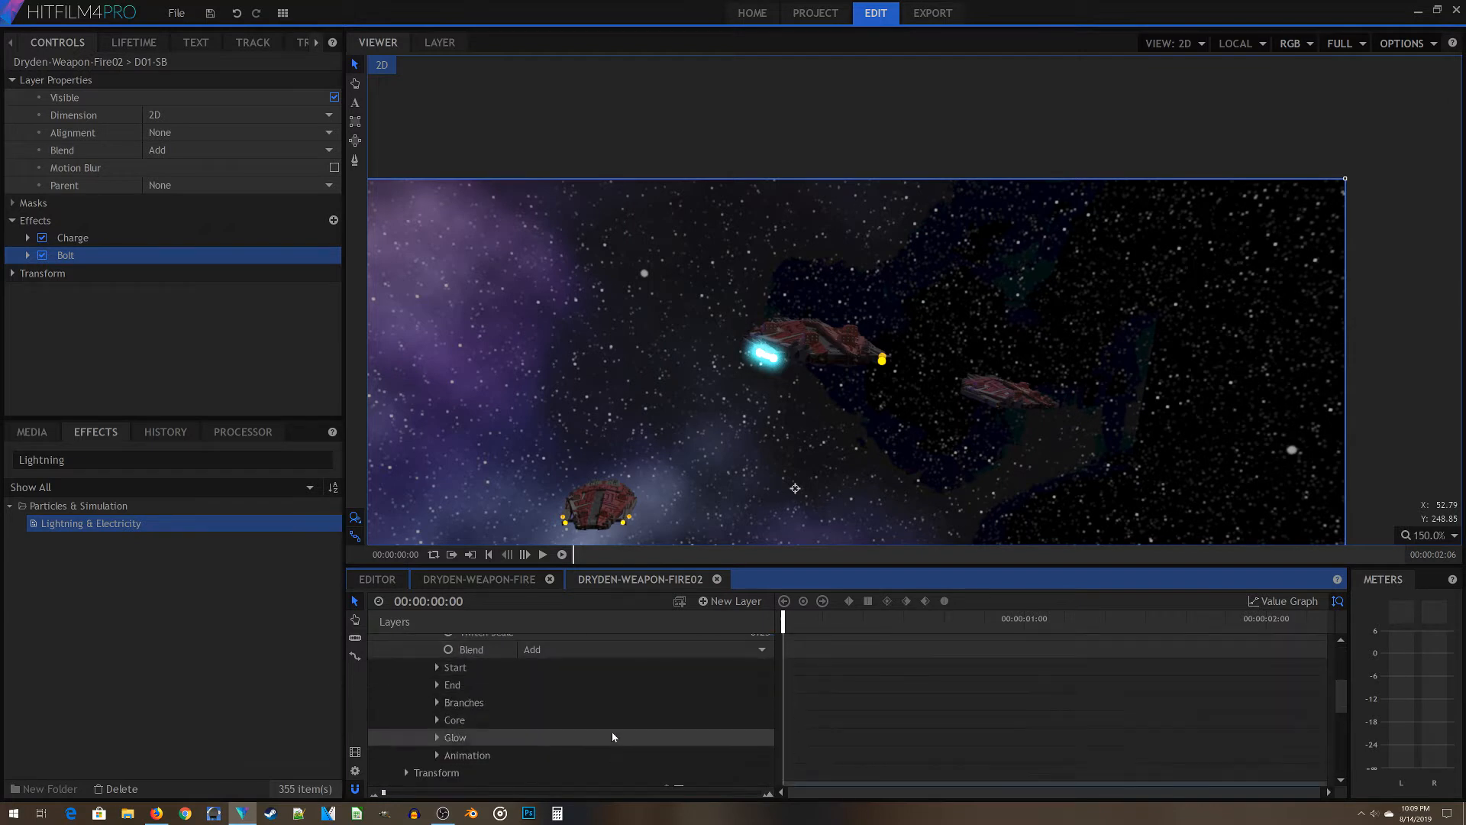
{"action": "left_click", "coordinate": [435, 668]}
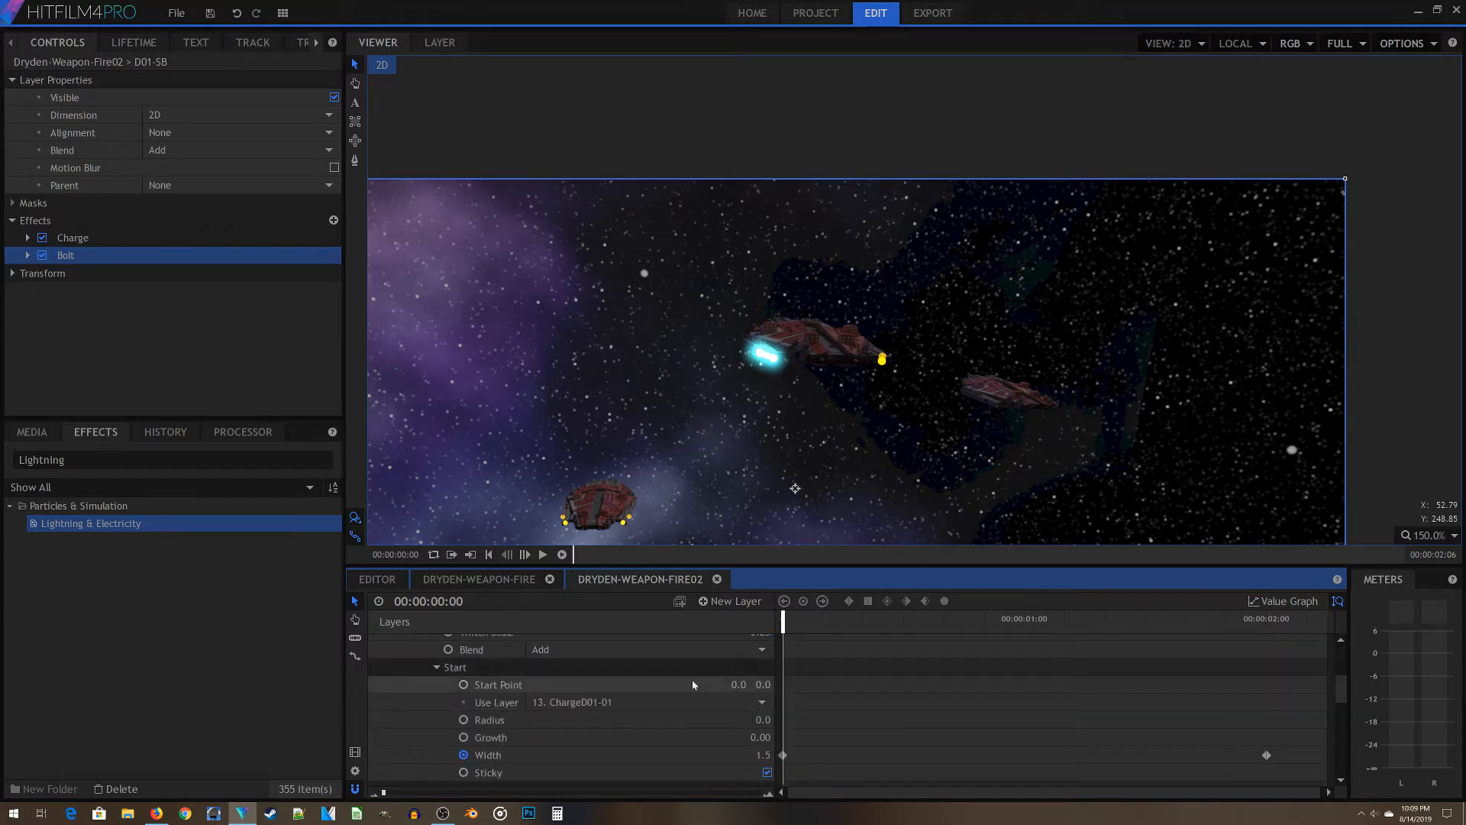
{"action": "left_click", "coordinate": [583, 704]}
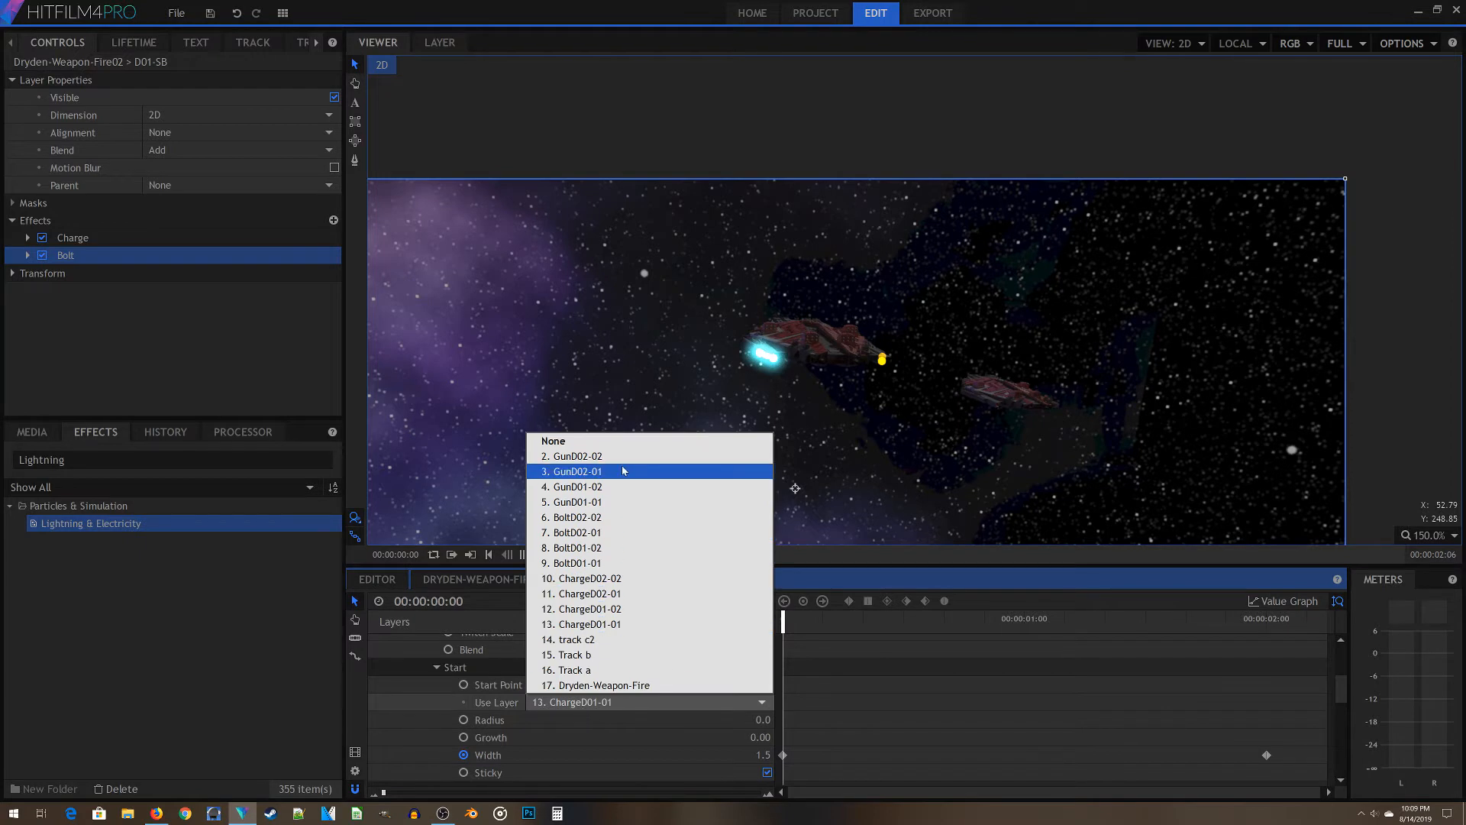
{"action": "left_click", "coordinate": [616, 505]}
Set the end of the Bolt effect to use the BoltD01-01 layer
{"action": "scroll", "coordinate": [588, 726], "scroll_direction": "down", "scroll_amount": 2}
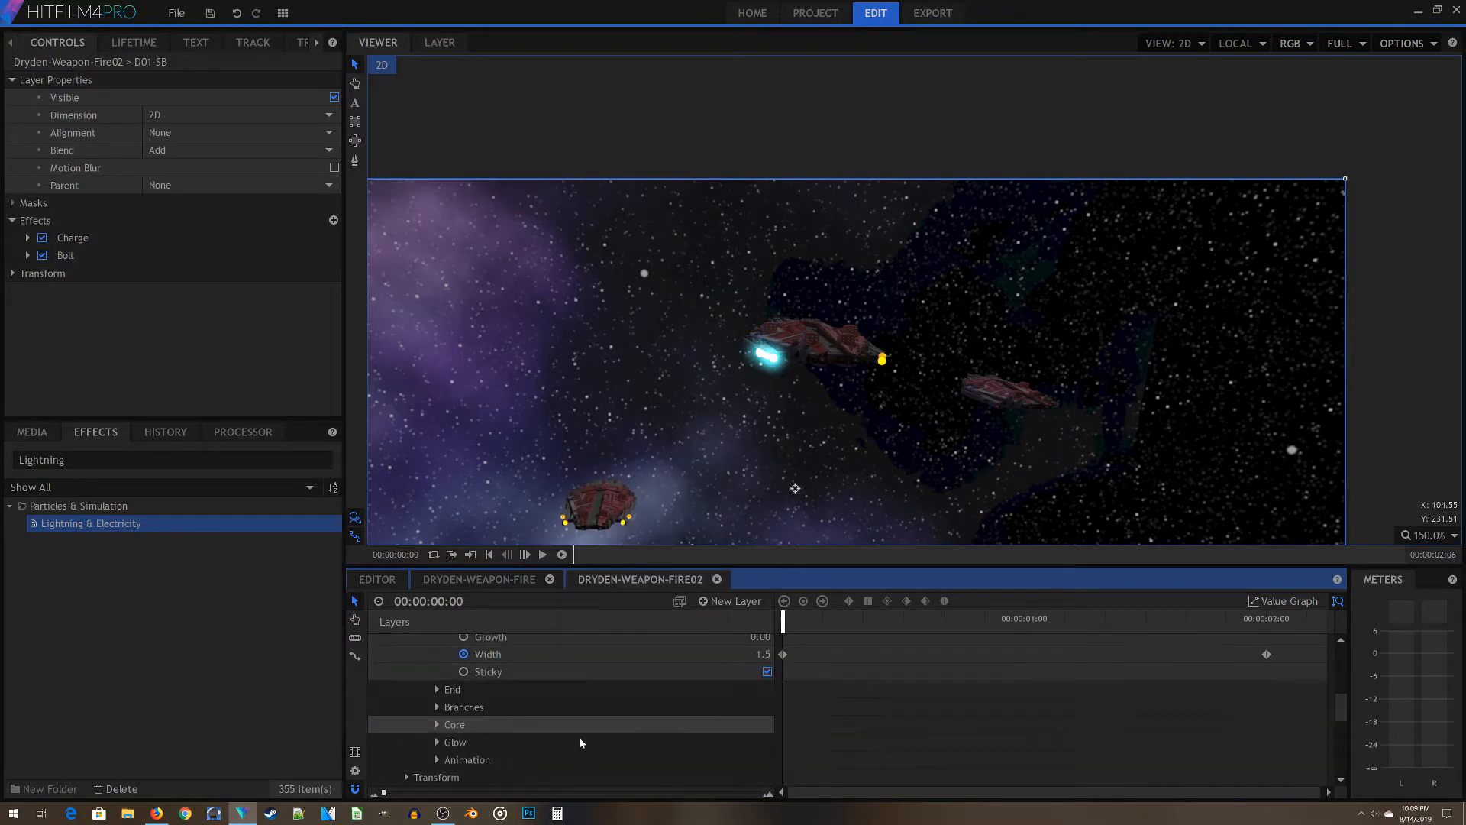
{"action": "left_click", "coordinate": [442, 694]}
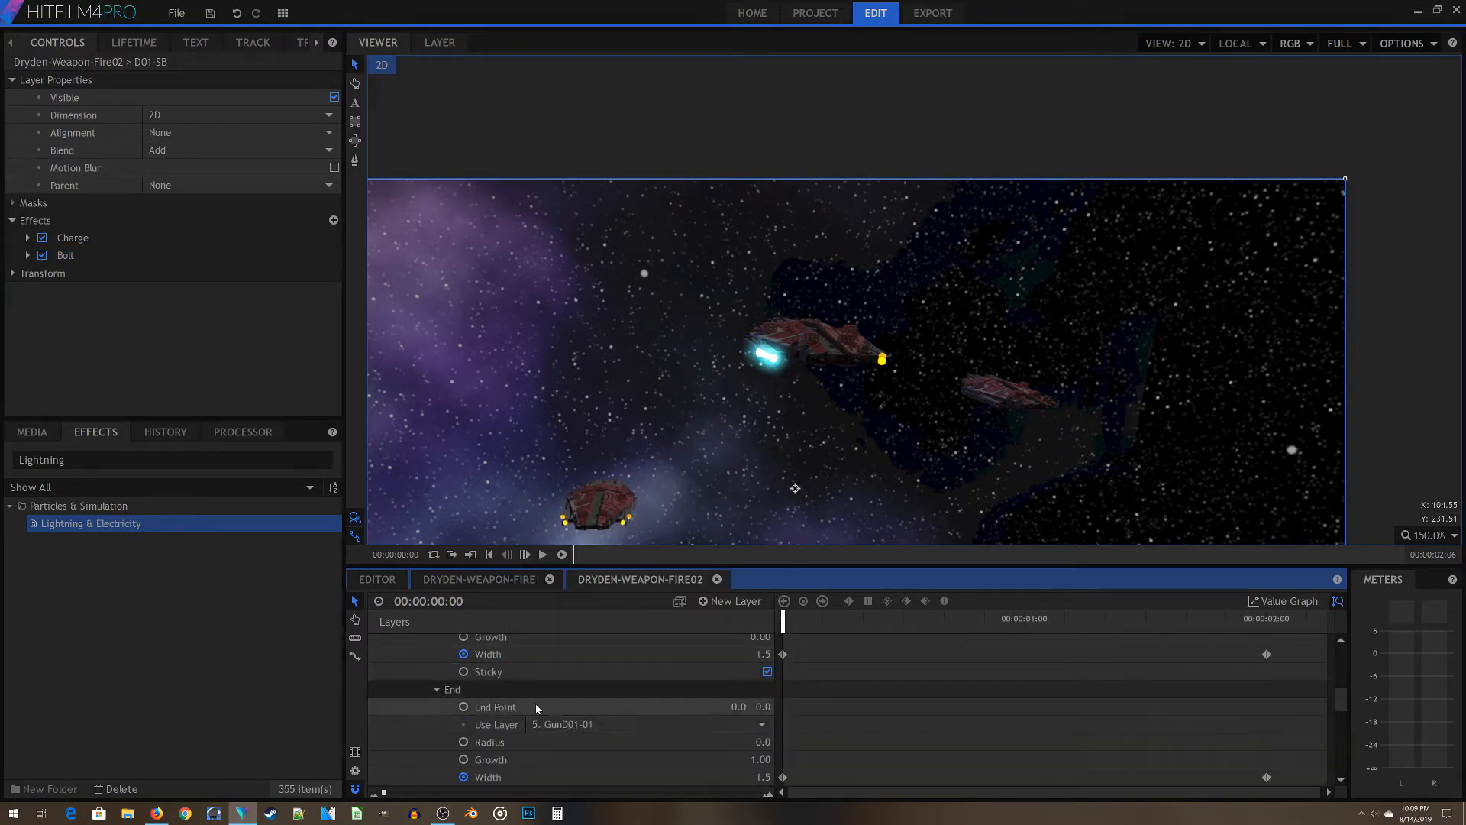
{"action": "left_click", "coordinate": [580, 724]}
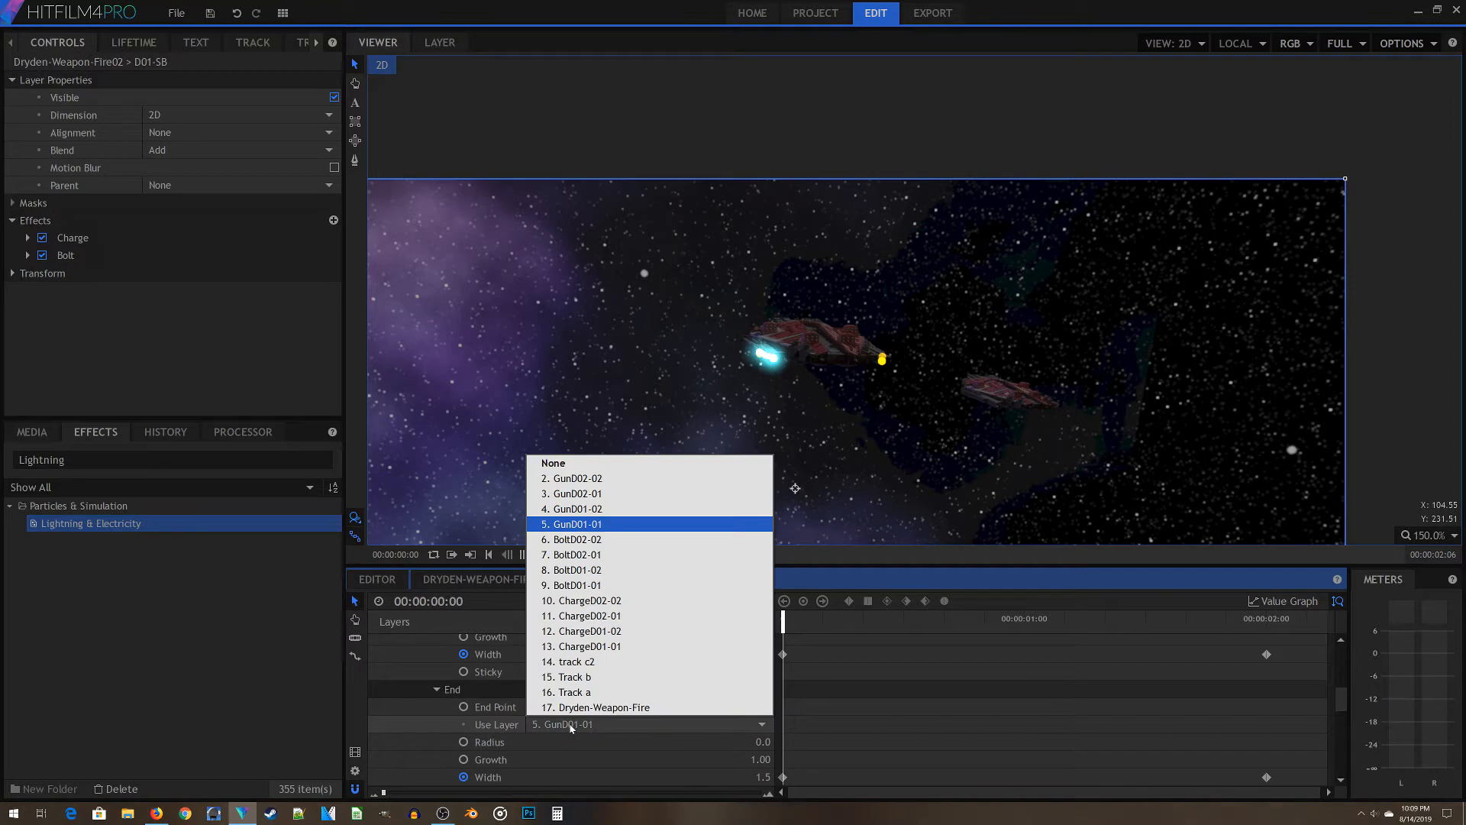
{"action": "left_click", "coordinate": [608, 585]}
{"action": "mouse_move", "coordinate": [778, 628]}
{"action": "left_mouse_down"}
{"action": "mouse_move", "coordinate": [1040, 651]}
{"action": "mouse_move", "coordinate": [779, 654]}
{"action": "left_mouse_up"}
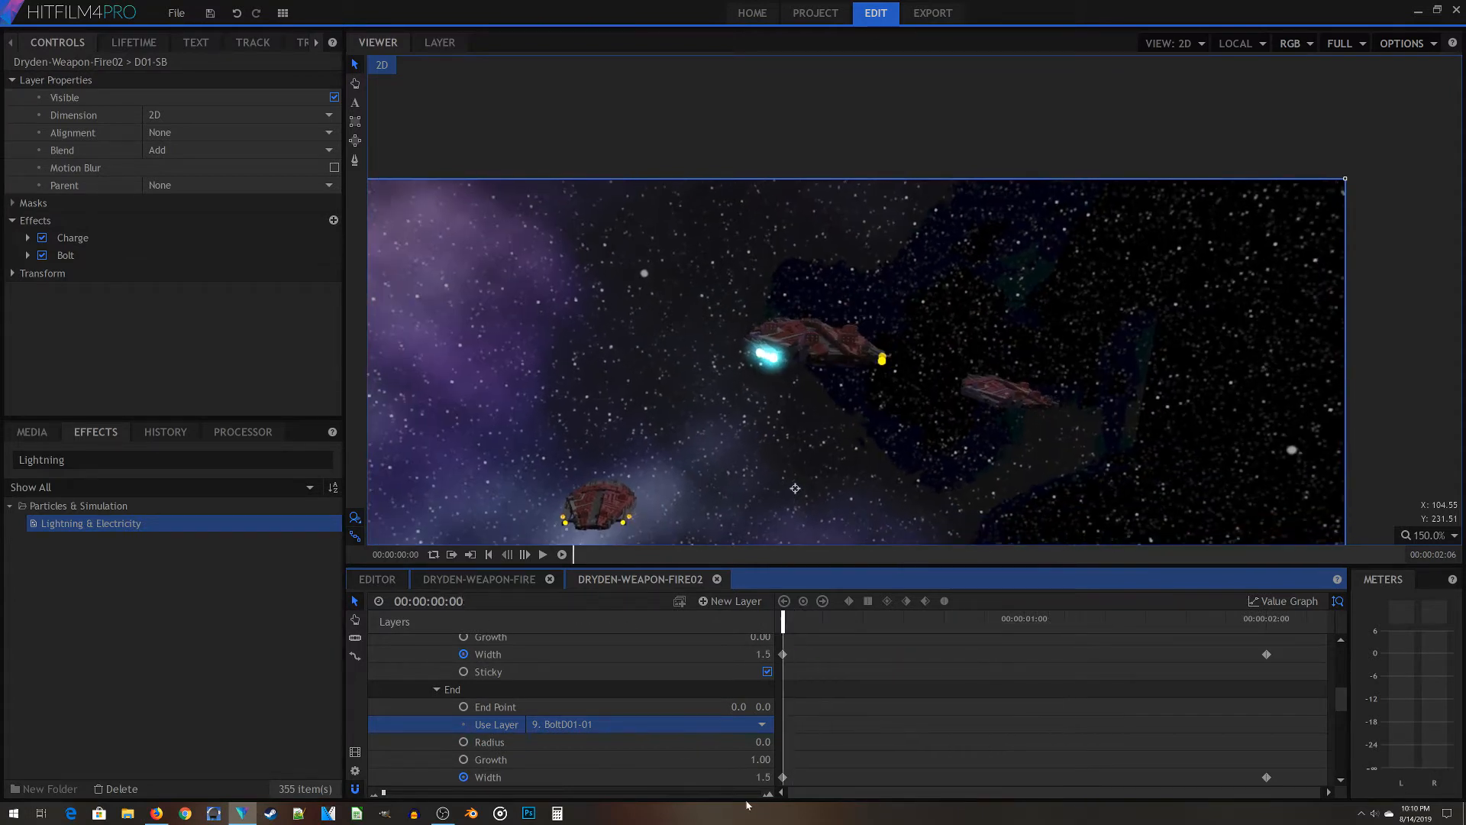
Set both the start and end Width of the Bolt effect to 2.5 at the first frame
{"action": "scroll", "coordinate": [694, 755], "scroll_direction": "up", "scroll_amount": 3}
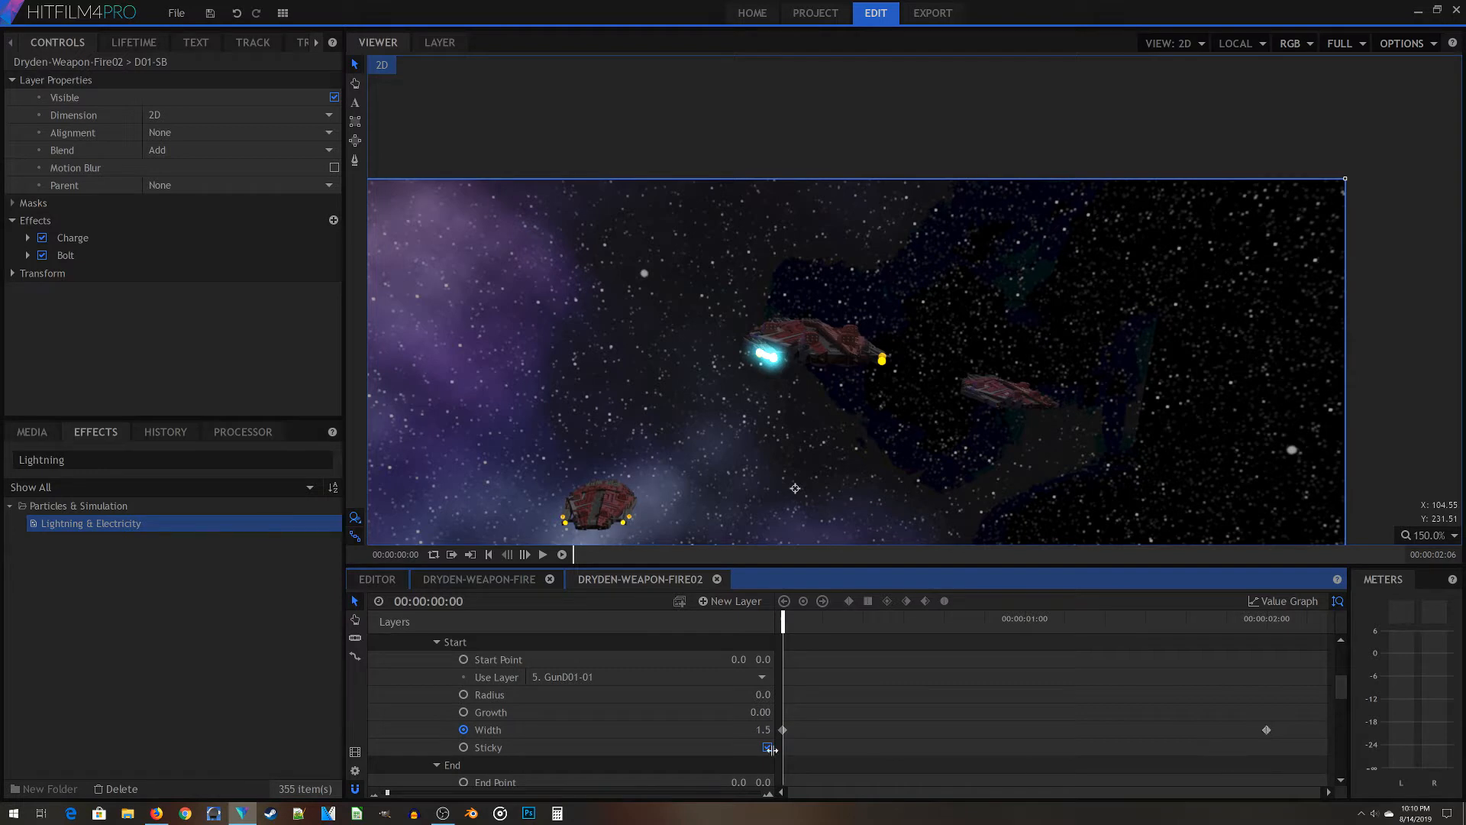
{"action": "left_click", "coordinate": [761, 729]}
{"action": "type", "text": "2.5"}
{"action": "key", "text": "Return"}
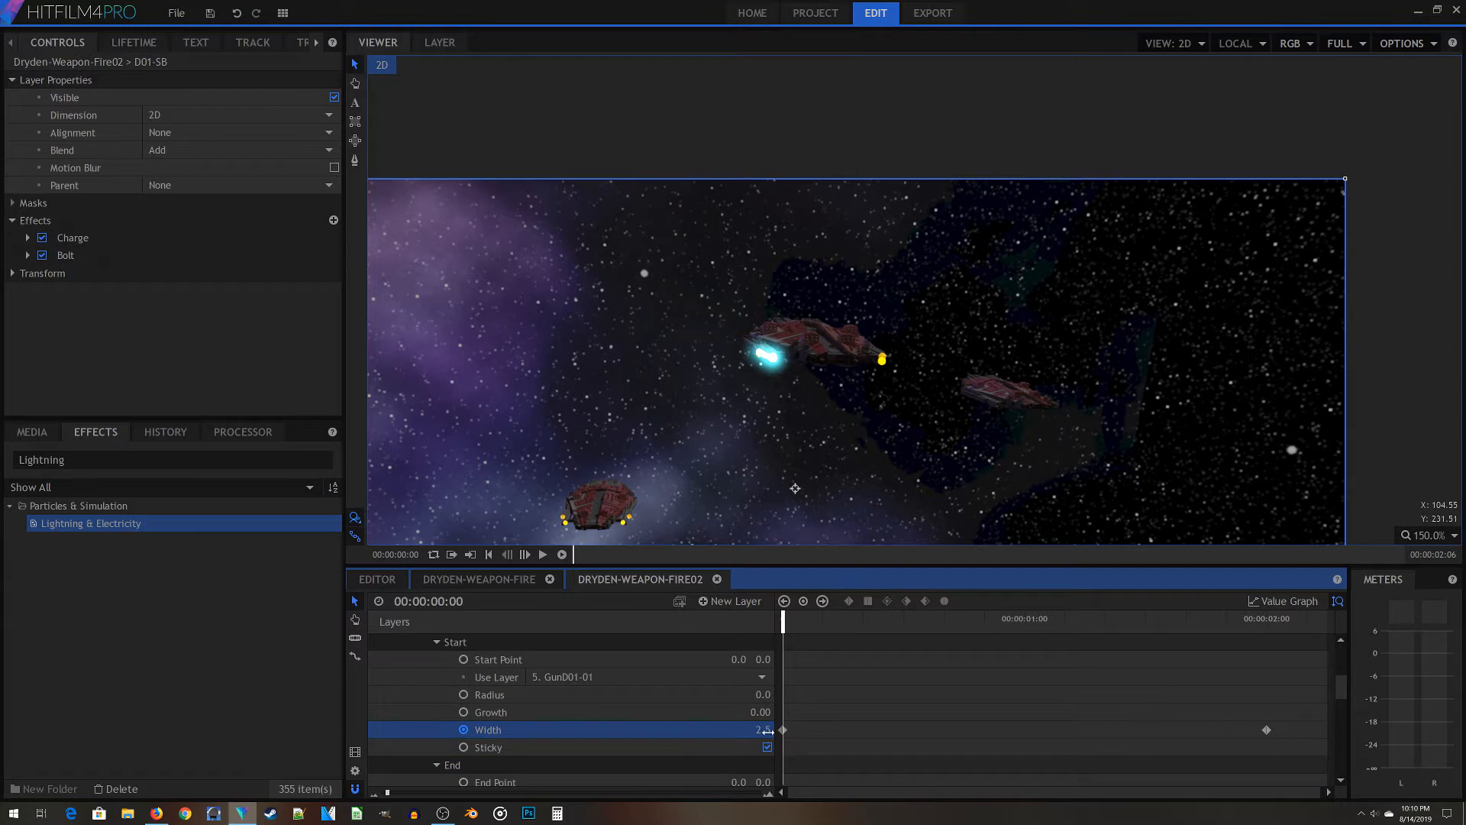
{"action": "scroll", "coordinate": [768, 731], "scroll_direction": "down", "scroll_amount": 3}
{"action": "left_click", "coordinate": [762, 701]}
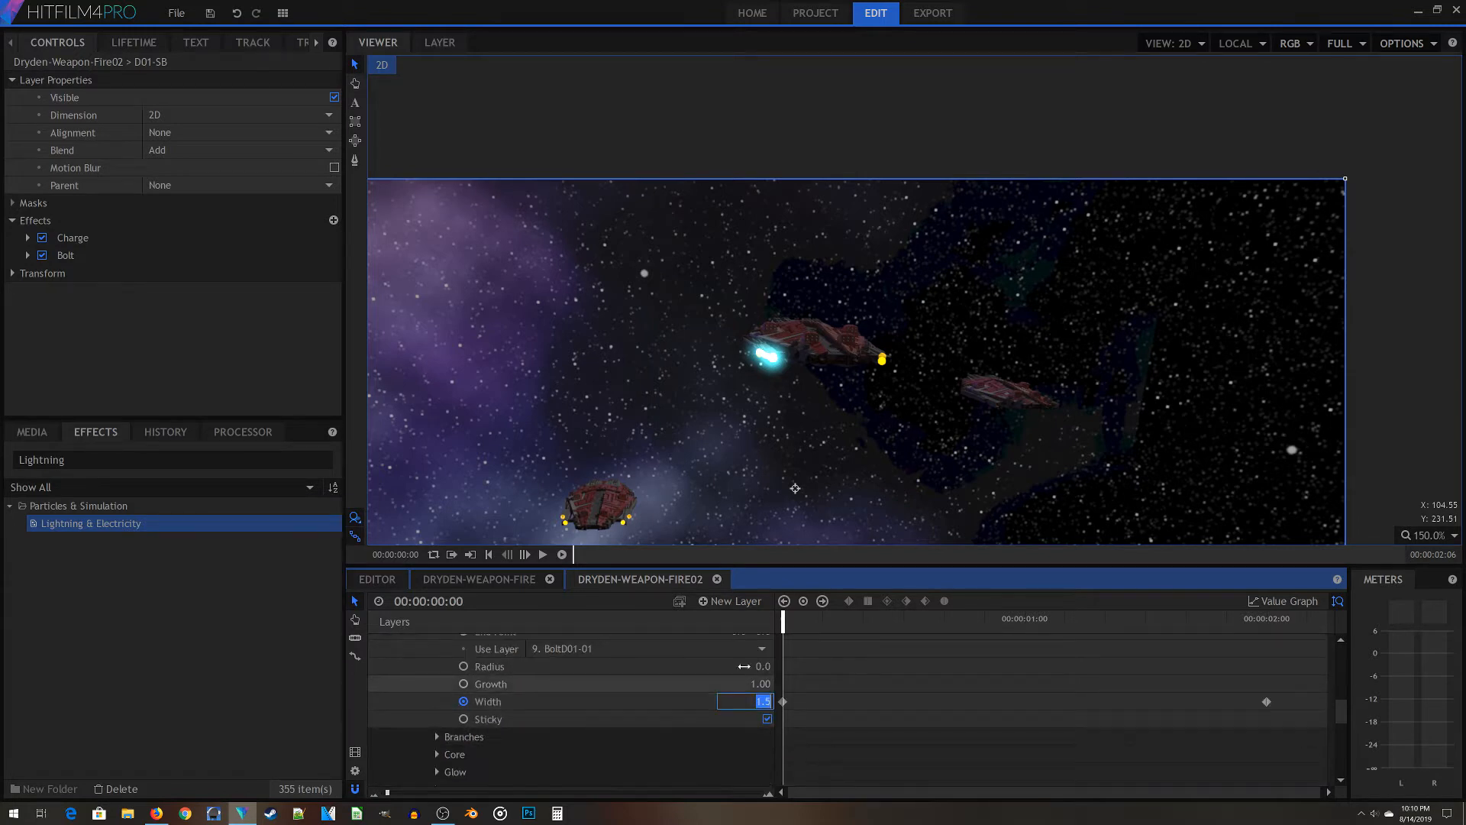
{"action": "type", "text": "2.5"}
{"action": "key", "text": "Return"}
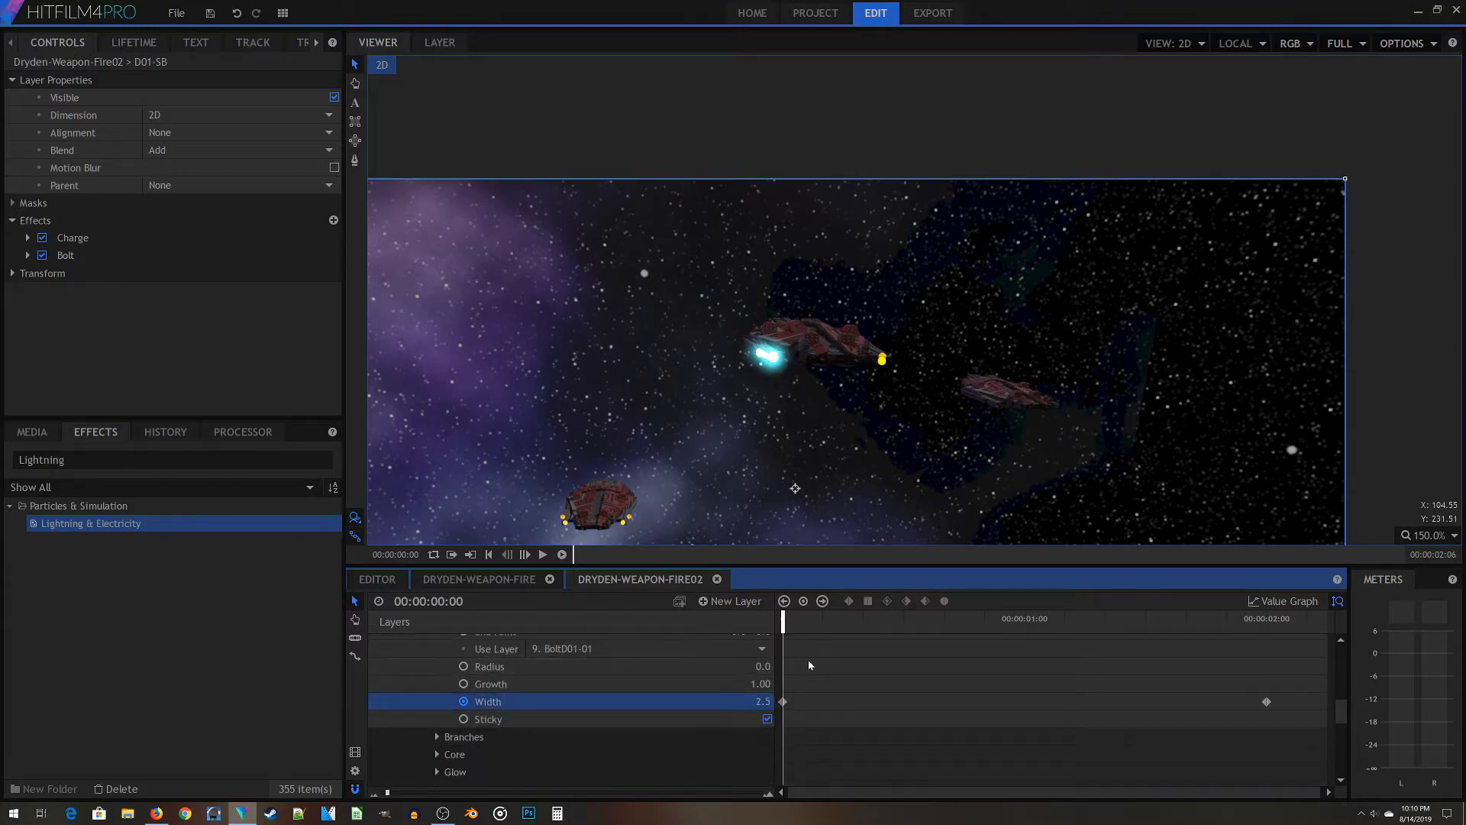
Set the end and start Width of the Bolt effect to 5 at 00:00:00:20, when the gun fires
{"action": "scroll", "coordinate": [767, 642], "scroll_direction": "up", "scroll_amount": 1}
{"action": "left_click_drag", "start_coordinate": [783, 619], "coordinate": [1003, 618]}
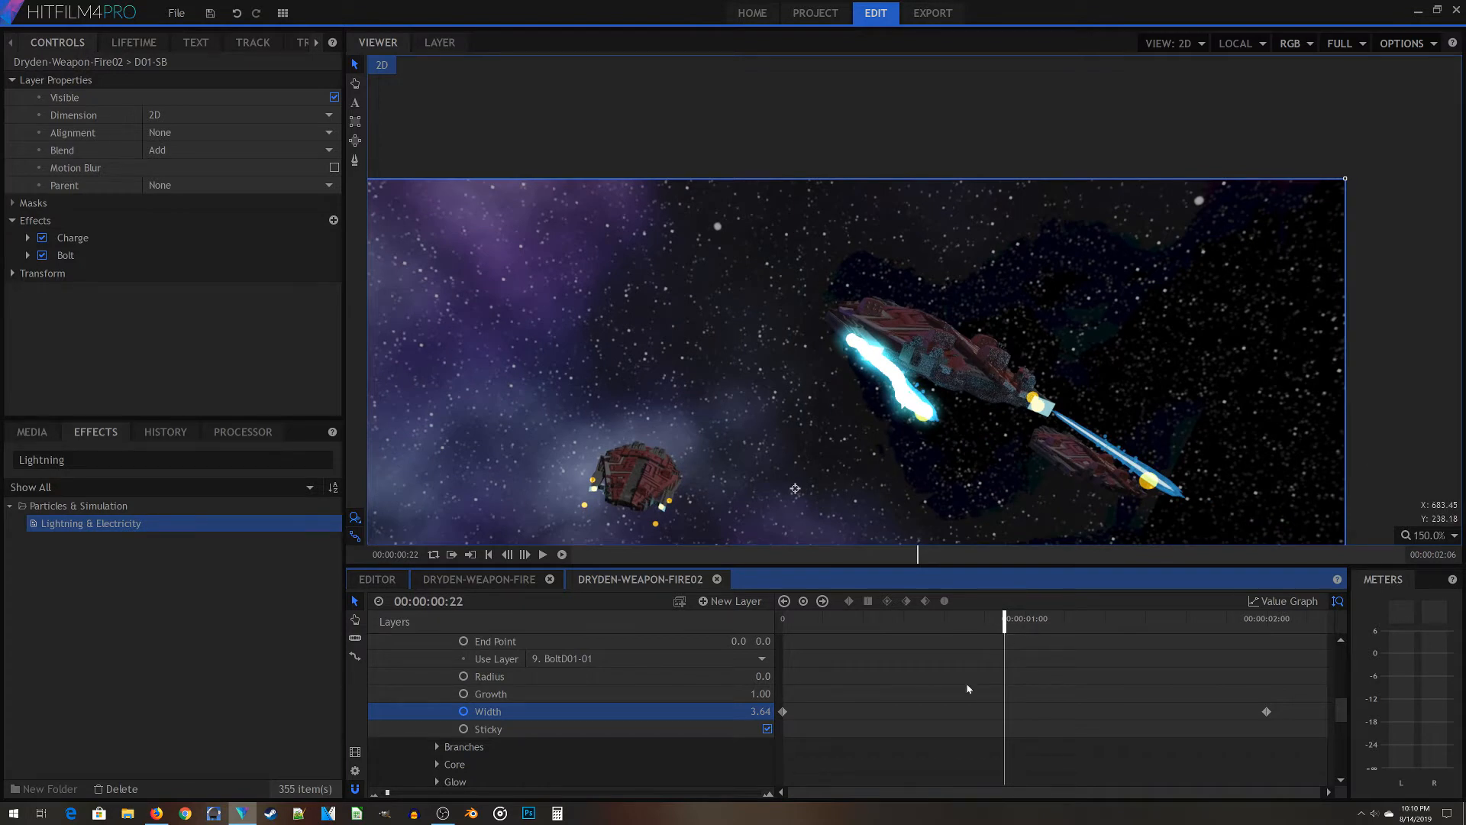
{"action": "left_click_drag", "start_coordinate": [1000, 630], "coordinate": [985, 628]}
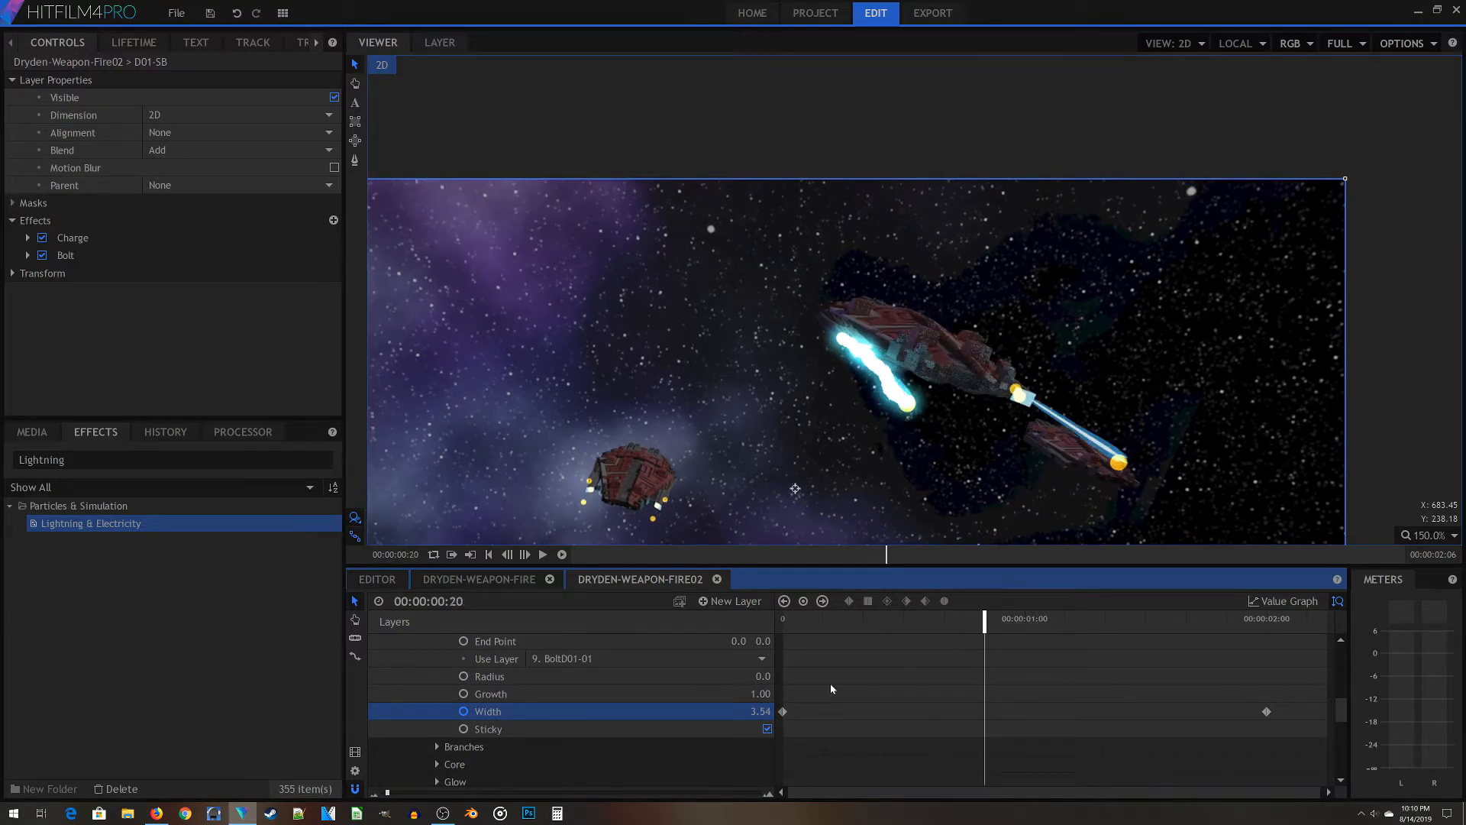
{"action": "left_click", "coordinate": [758, 711]}
{"action": "type", "text": "5"}
{"action": "key", "text": "Return"}
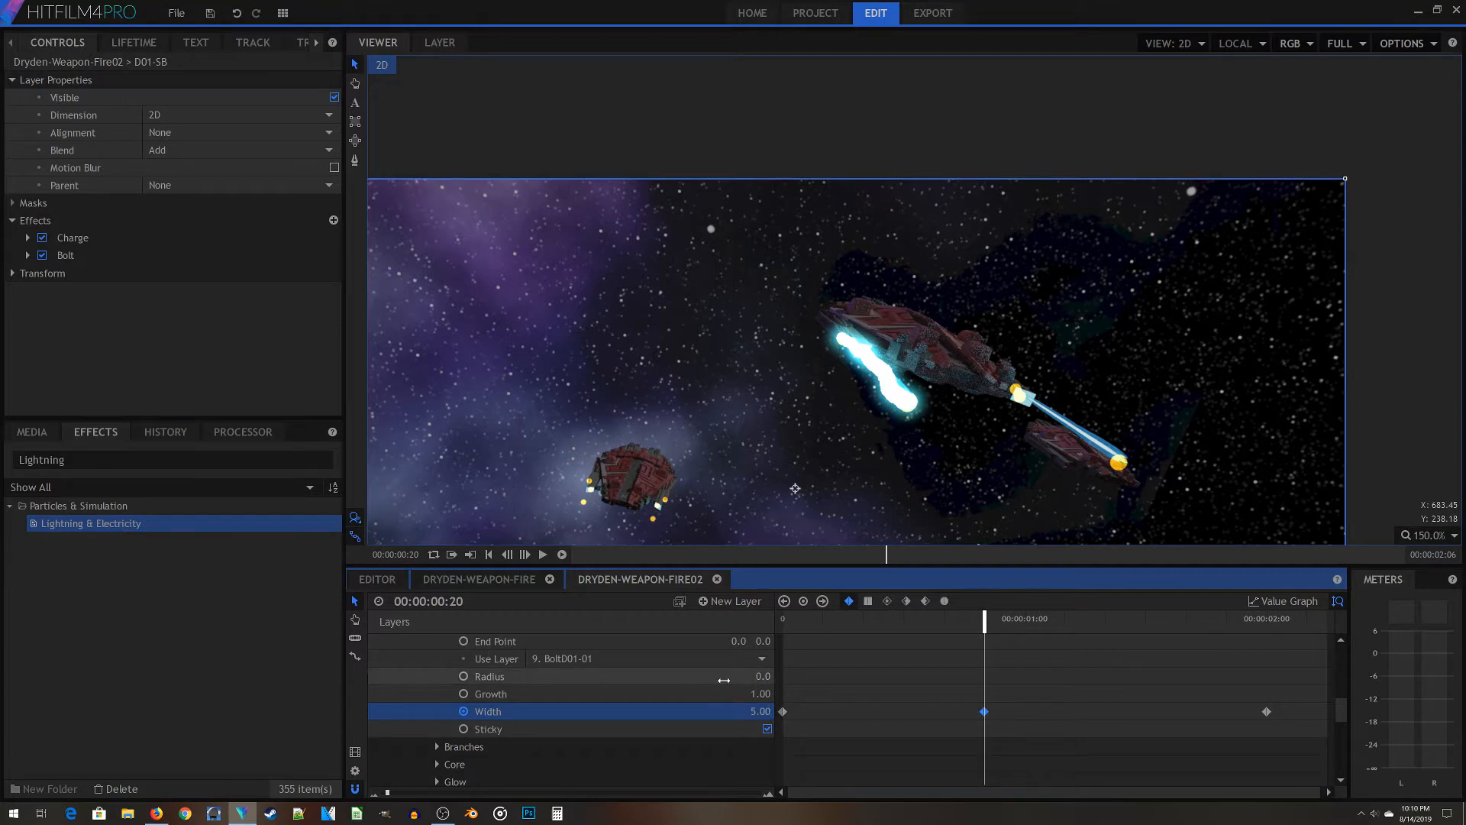
{"action": "scroll", "coordinate": [724, 680], "scroll_direction": "up", "scroll_amount": 4}
{"action": "left_click", "coordinate": [724, 689]}
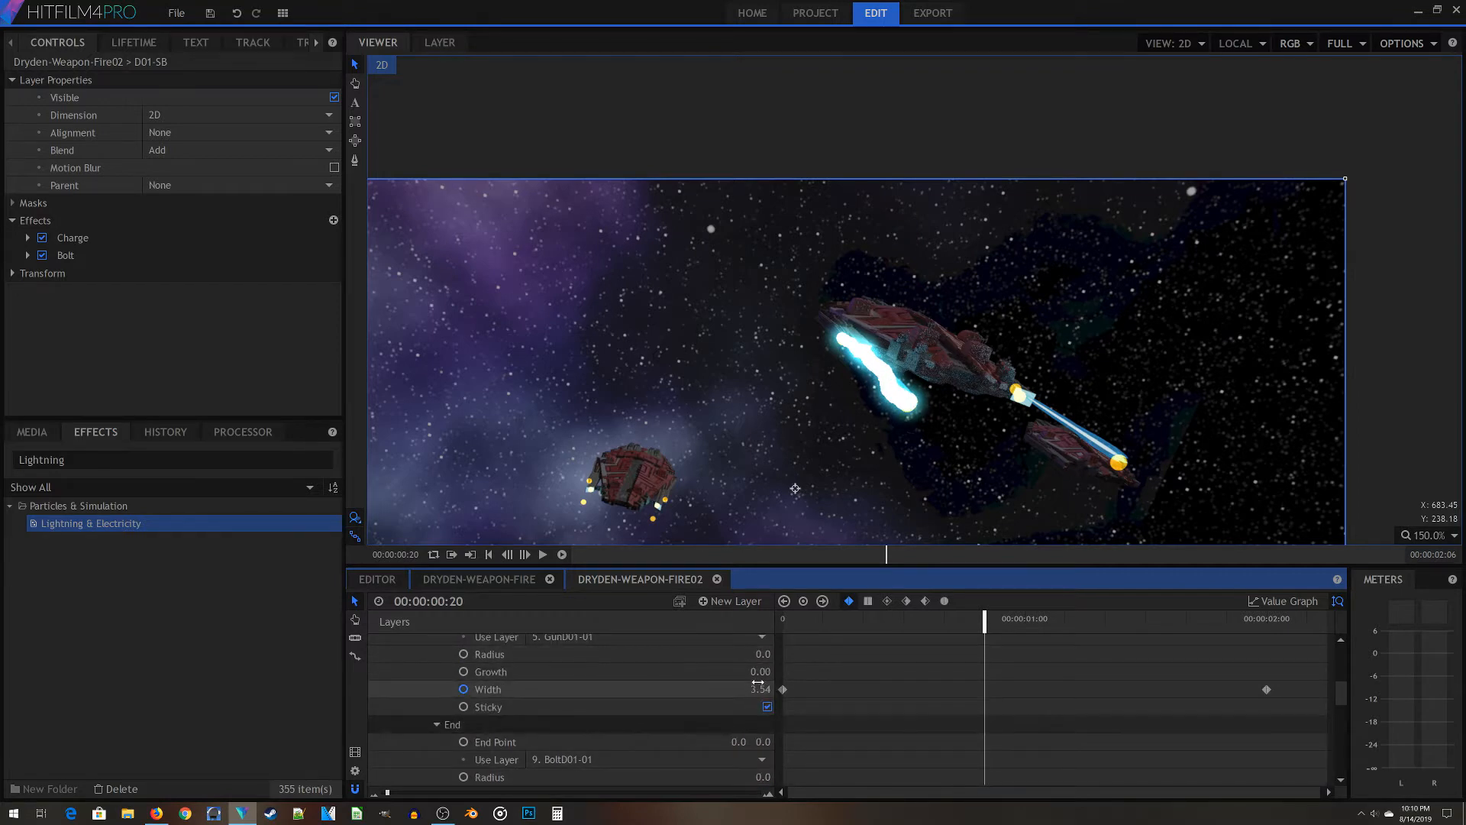
{"action": "type", "text": "5"}
{"action": "key", "text": "Return"}
Set the Max Scale of the Bolt effect's branches to 0.34 and scrub through the charge-up to check it
{"action": "scroll", "coordinate": [710, 690], "scroll_direction": "down", "scroll_amount": 7}
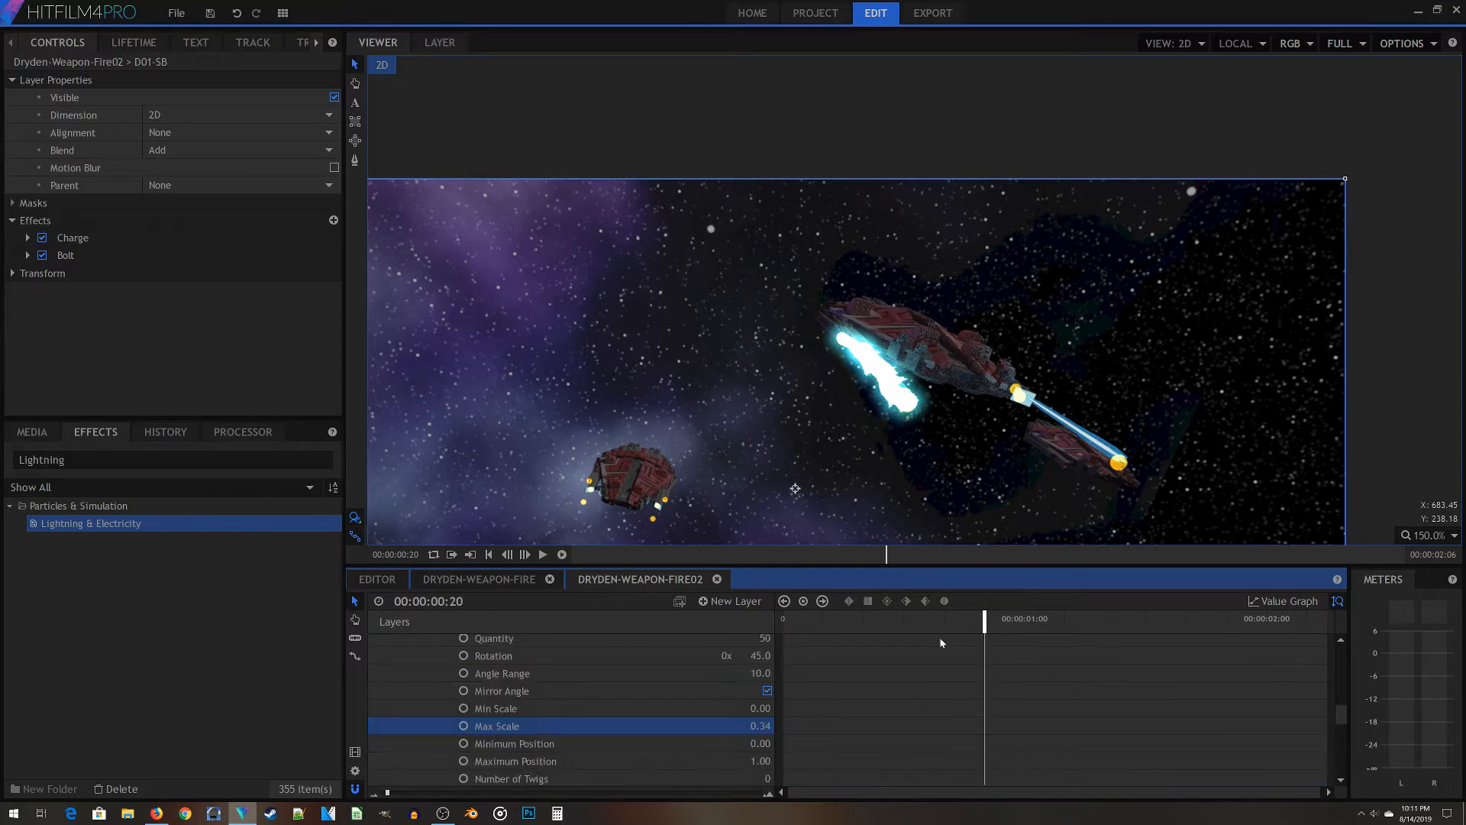
{"action": "left_click_drag", "start_coordinate": [984, 619], "coordinate": [672, 609]}
{"action": "left_click_drag", "start_coordinate": [777, 611], "coordinate": [992, 628]}
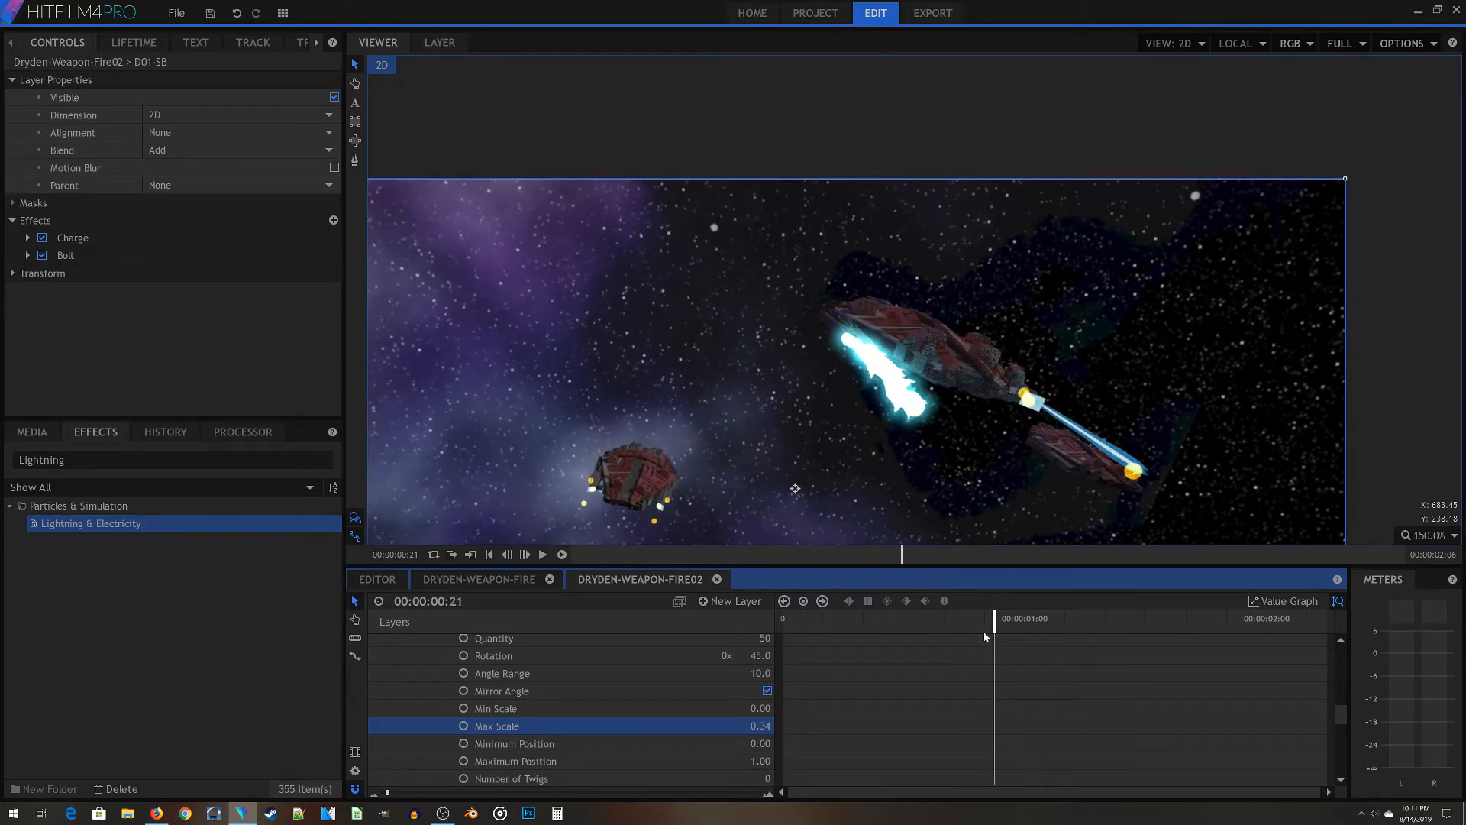
{"action": "left_click_drag", "start_coordinate": [945, 511], "coordinate": [1104, 563]}
{"action": "key", "text": "ctrl+z"}
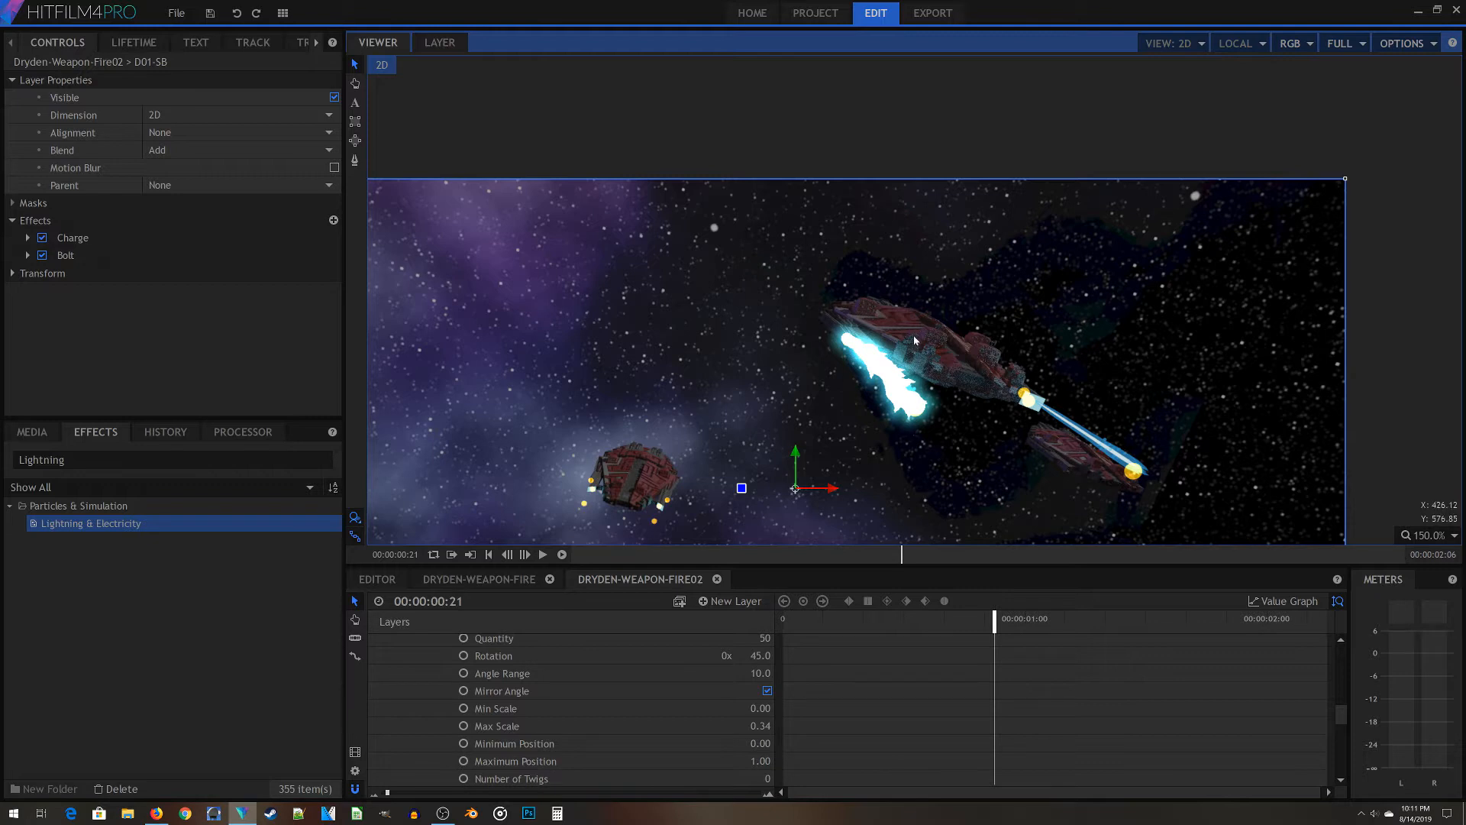
Collapse the Bolt effect and add a 100% Opacity keyframe to the D01-SB plane at 00:00:00:19
{"action": "scroll", "coordinate": [565, 677], "scroll_direction": "up", "scroll_amount": 10}
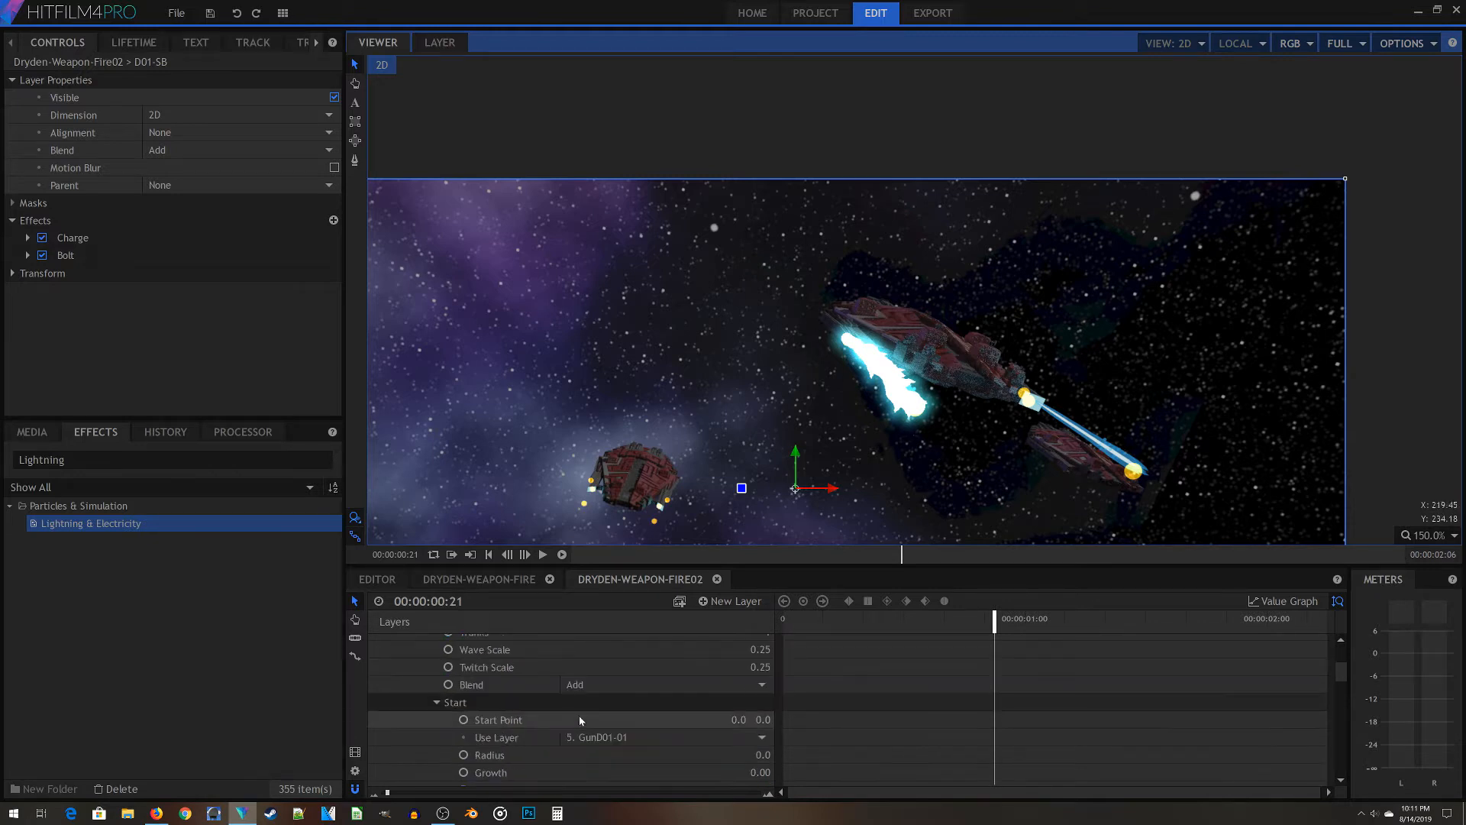
{"action": "left_click", "coordinate": [421, 713]}
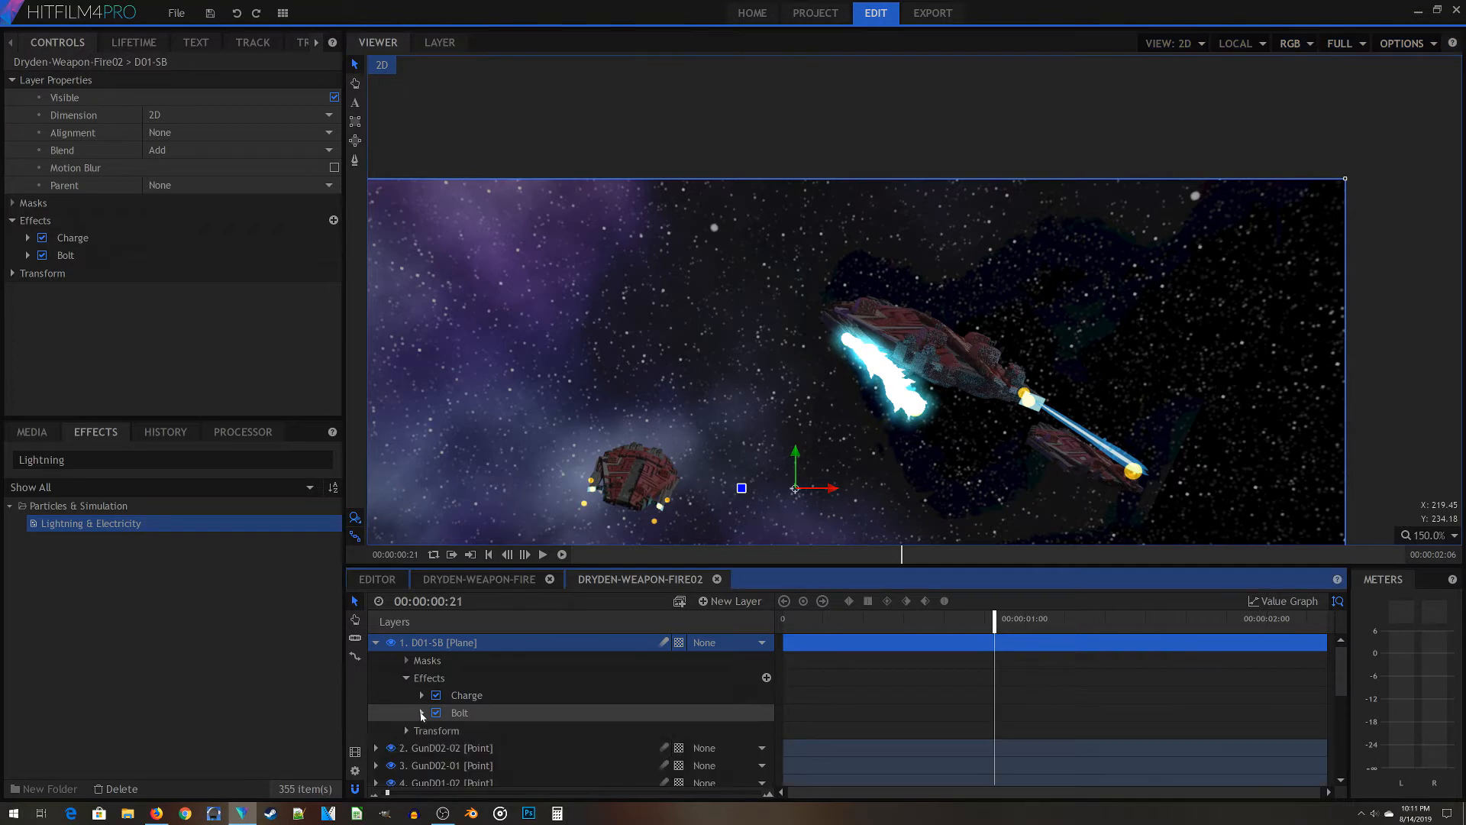
{"action": "left_click", "coordinate": [405, 730]}
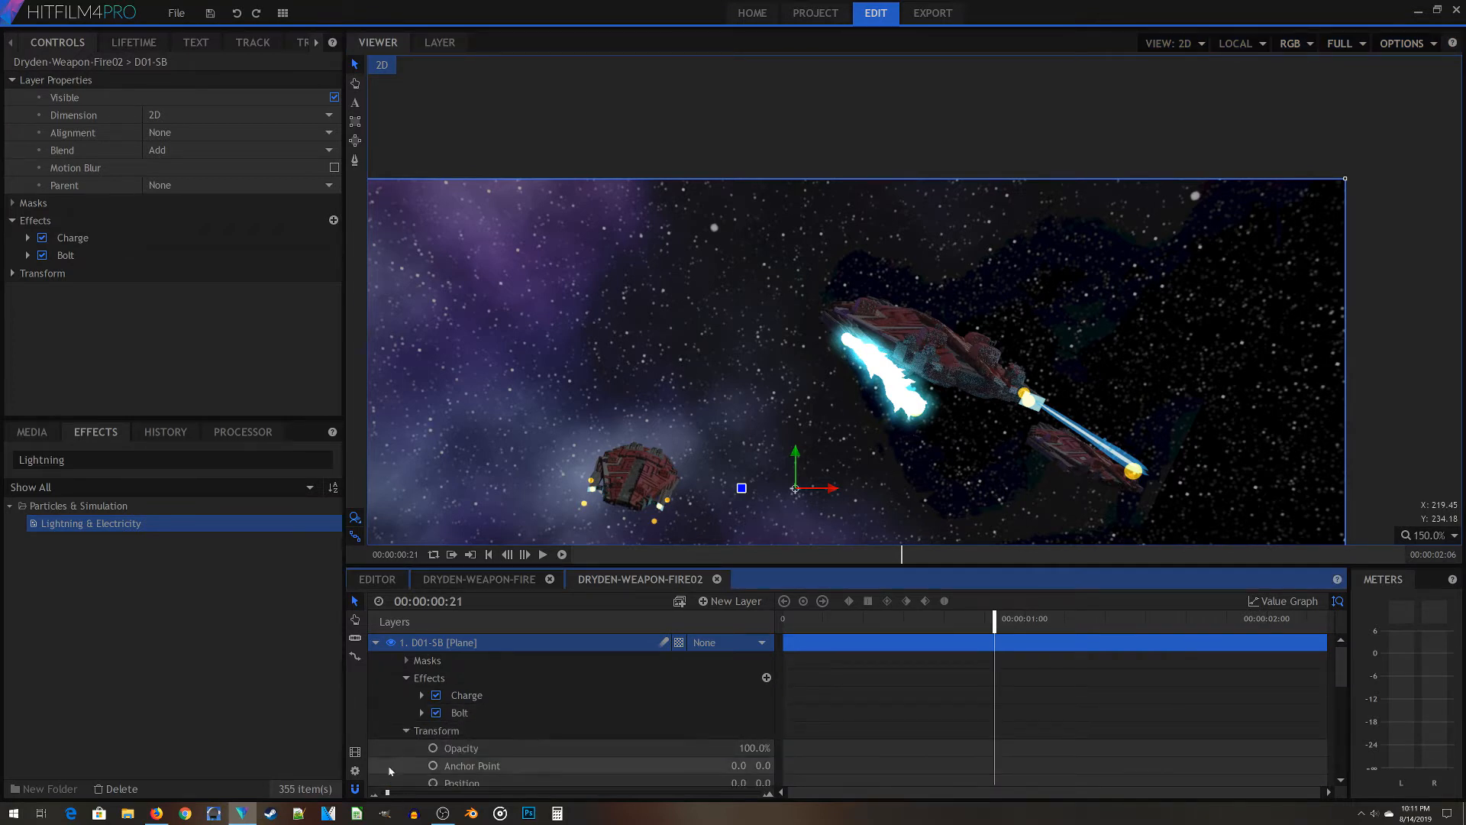
{"action": "scroll", "coordinate": [419, 690], "scroll_direction": "down", "scroll_amount": 3}
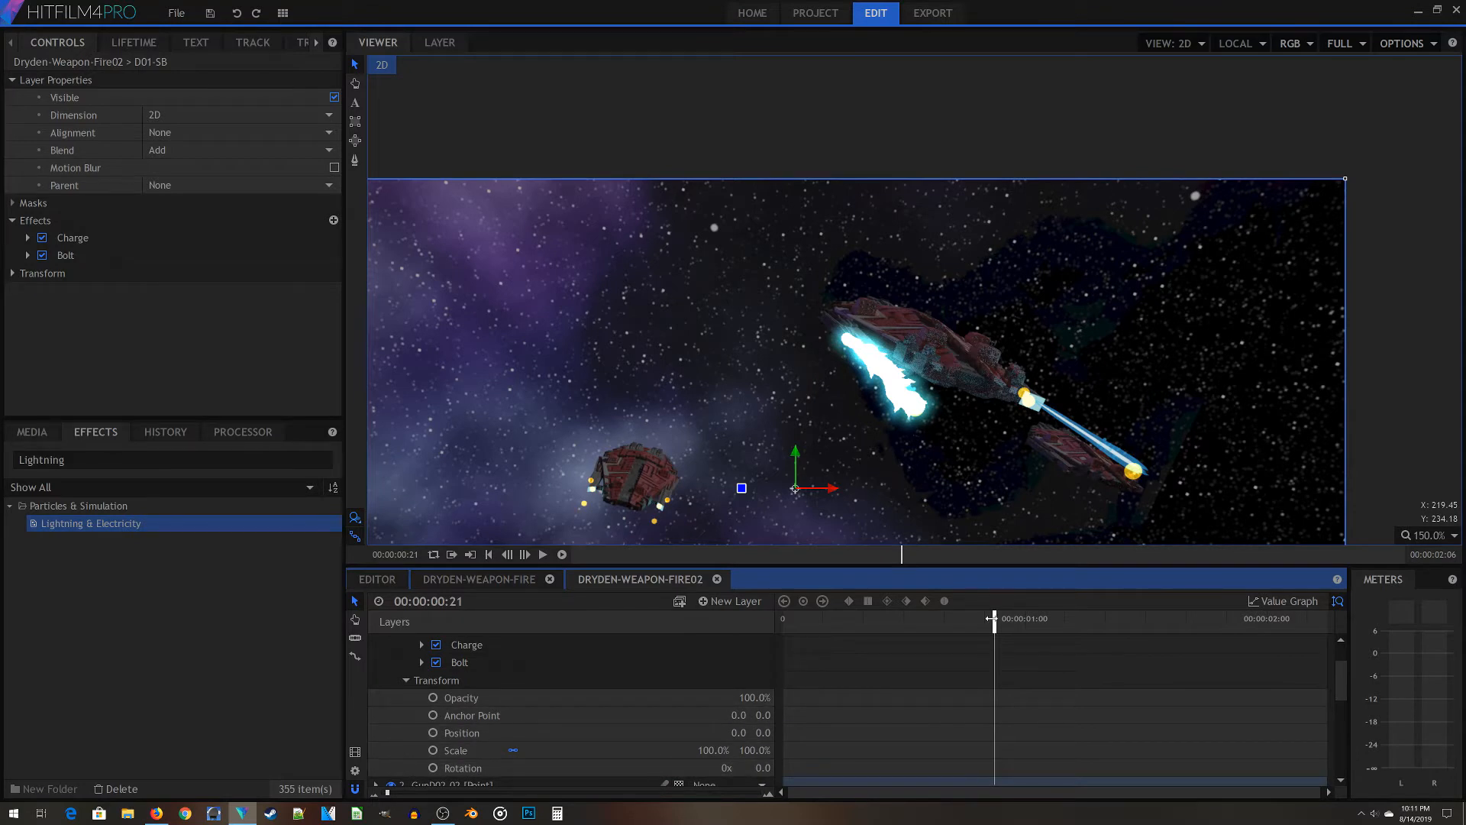
{"action": "left_click_drag", "start_coordinate": [988, 617], "coordinate": [970, 618]}
{"action": "left_click", "coordinate": [433, 697]}
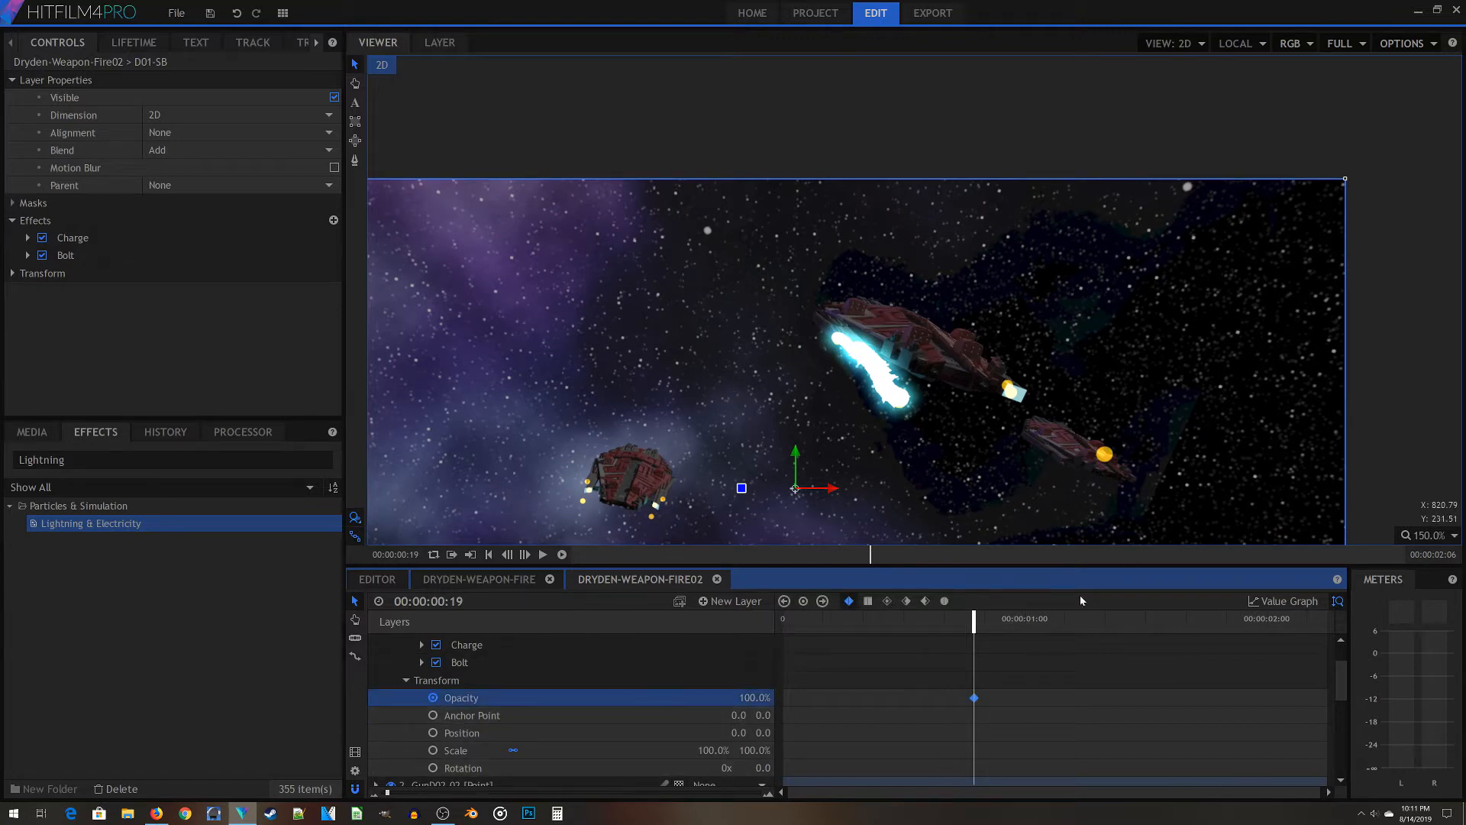
Set the D01-SB plane's Opacity to 0% at 00:00:01:00
{"action": "left_click_drag", "start_coordinate": [985, 620], "coordinate": [1025, 619]}
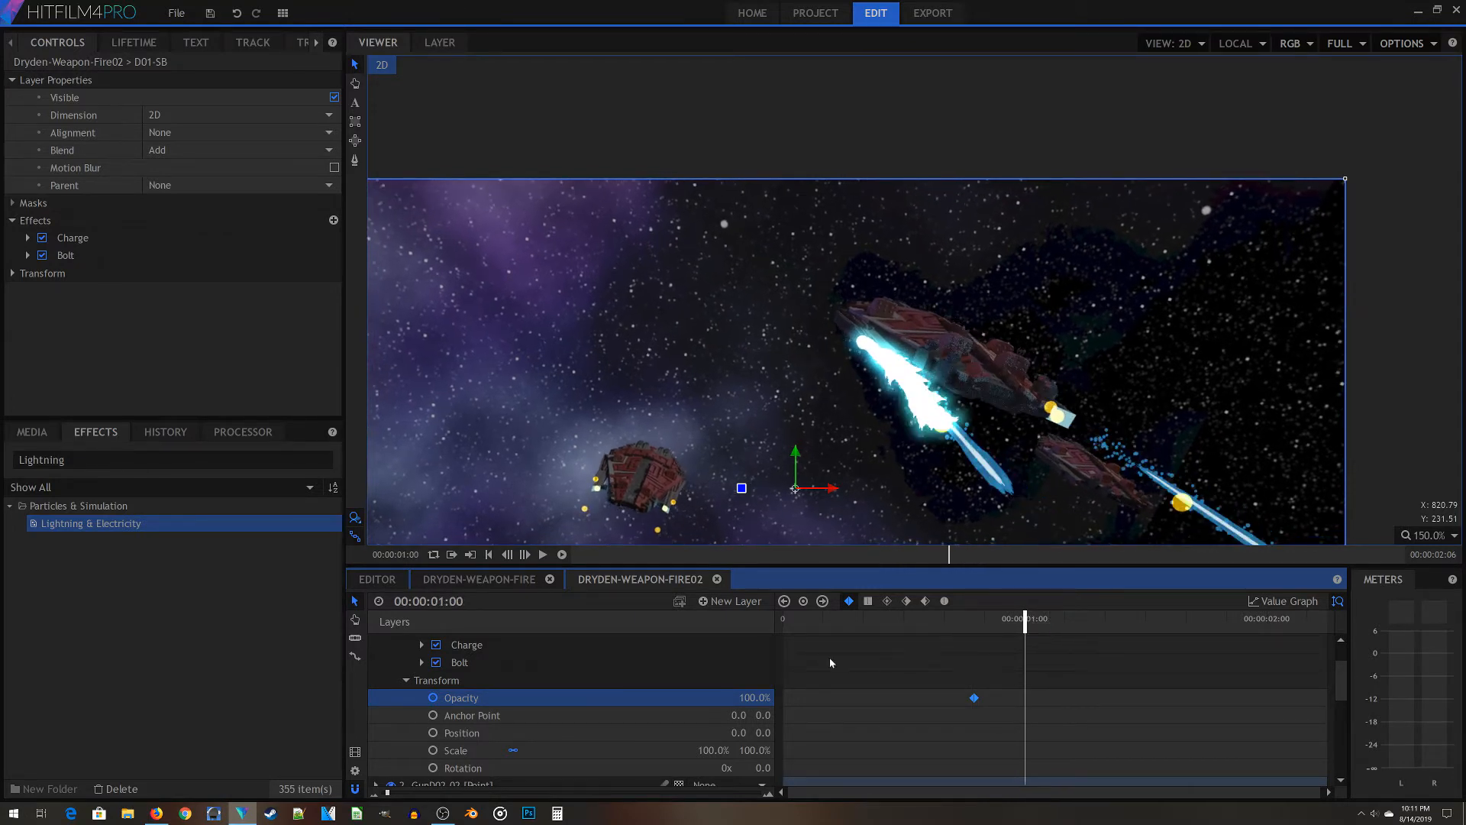
{"action": "left_click", "coordinate": [749, 697]}
{"action": "type", "text": "0"}
{"action": "key", "text": "Return"}
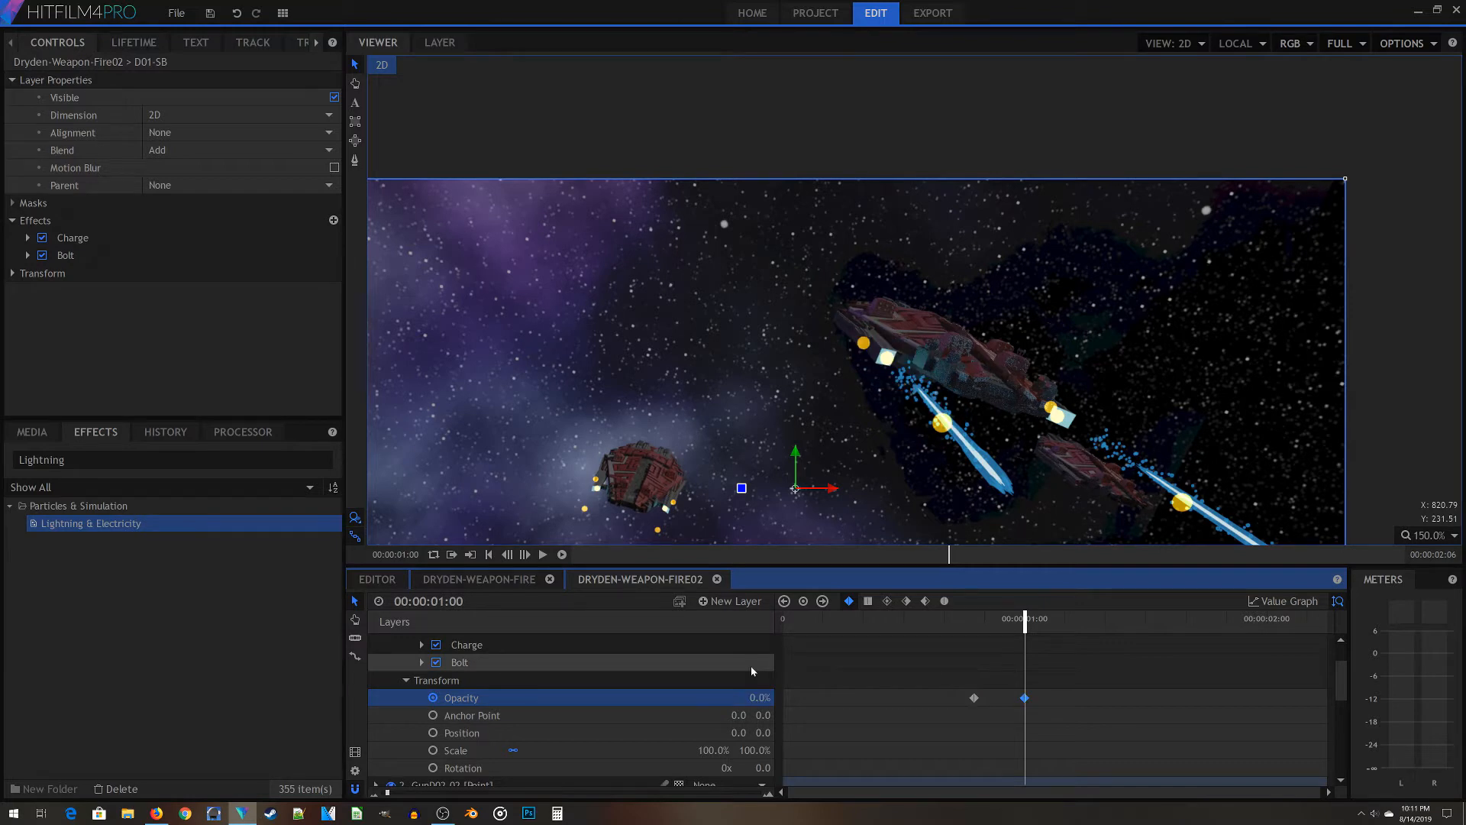
Play the shot from the first frame with the whole picture in view to check the charge and its fade-out
{"action": "left_click_drag", "start_coordinate": [1035, 620], "coordinate": [672, 611]}
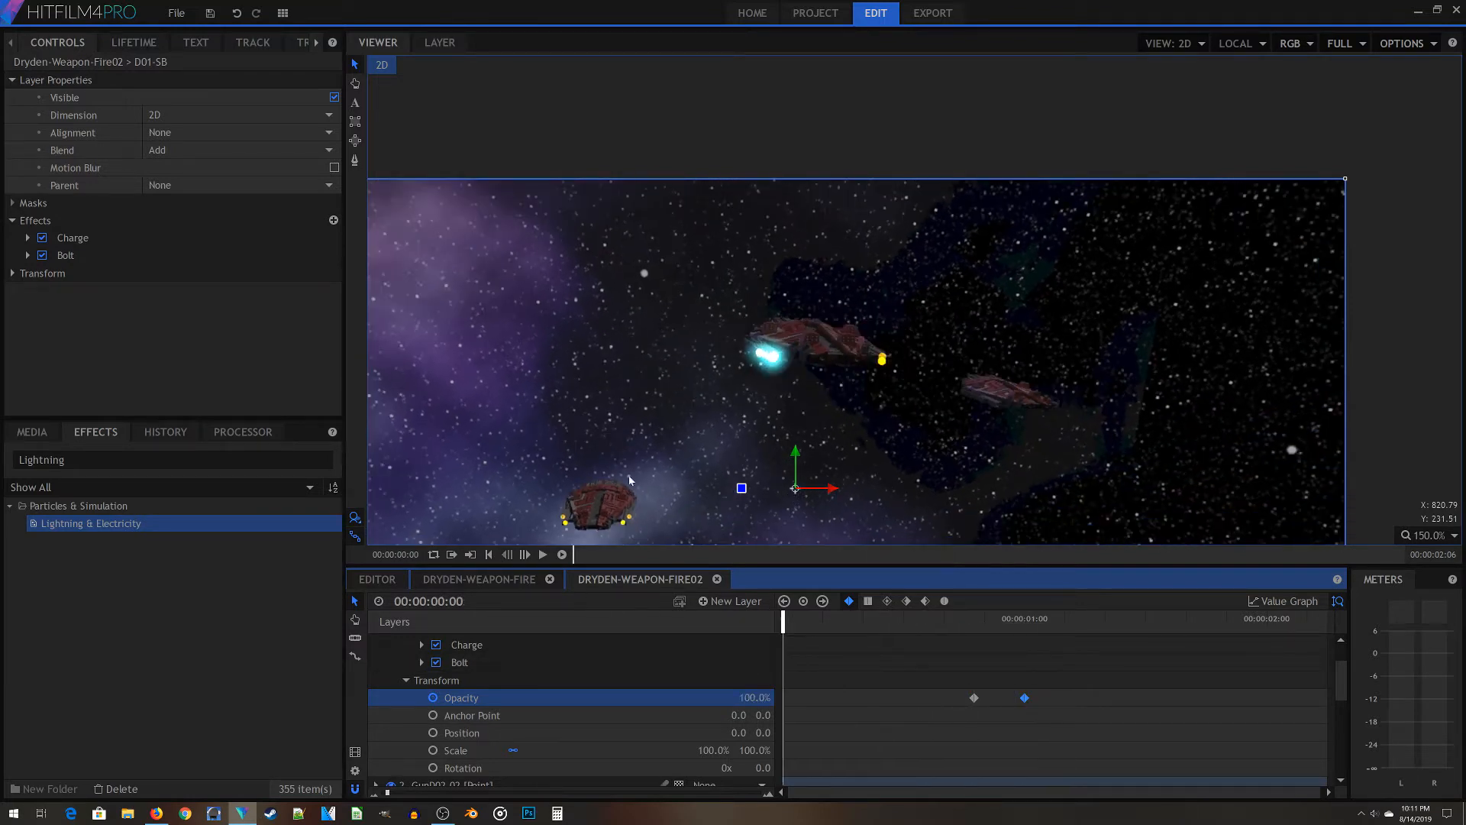
{"action": "scroll", "coordinate": [661, 351], "scroll_direction": "down", "scroll_amount": 4}
{"action": "left_click_drag", "start_coordinate": [836, 364], "coordinate": [859, 329]}
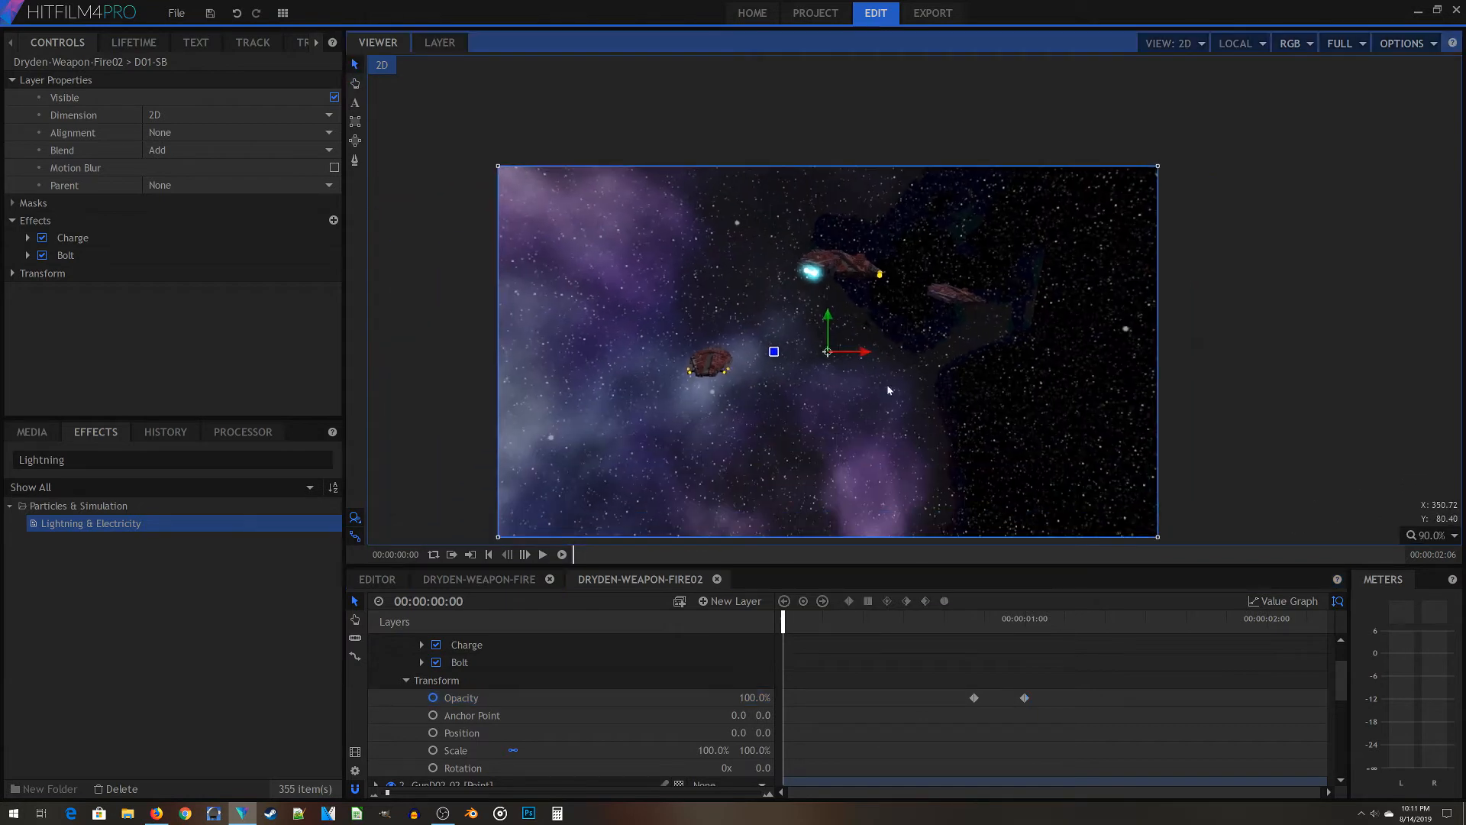
{"action": "key", "text": "space"}
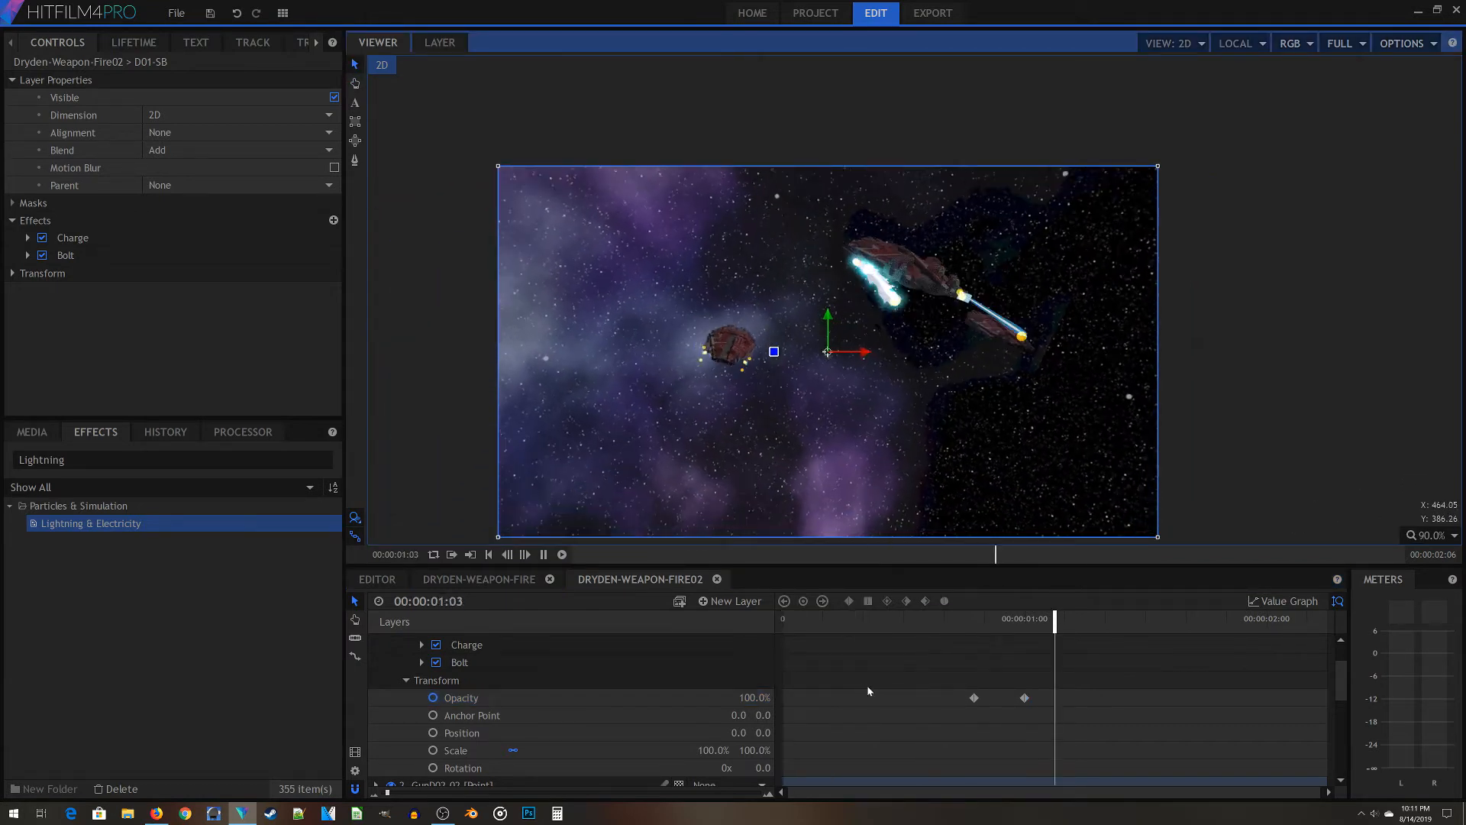
{"action": "left_click_drag", "start_coordinate": [1264, 618], "coordinate": [510, 601]}
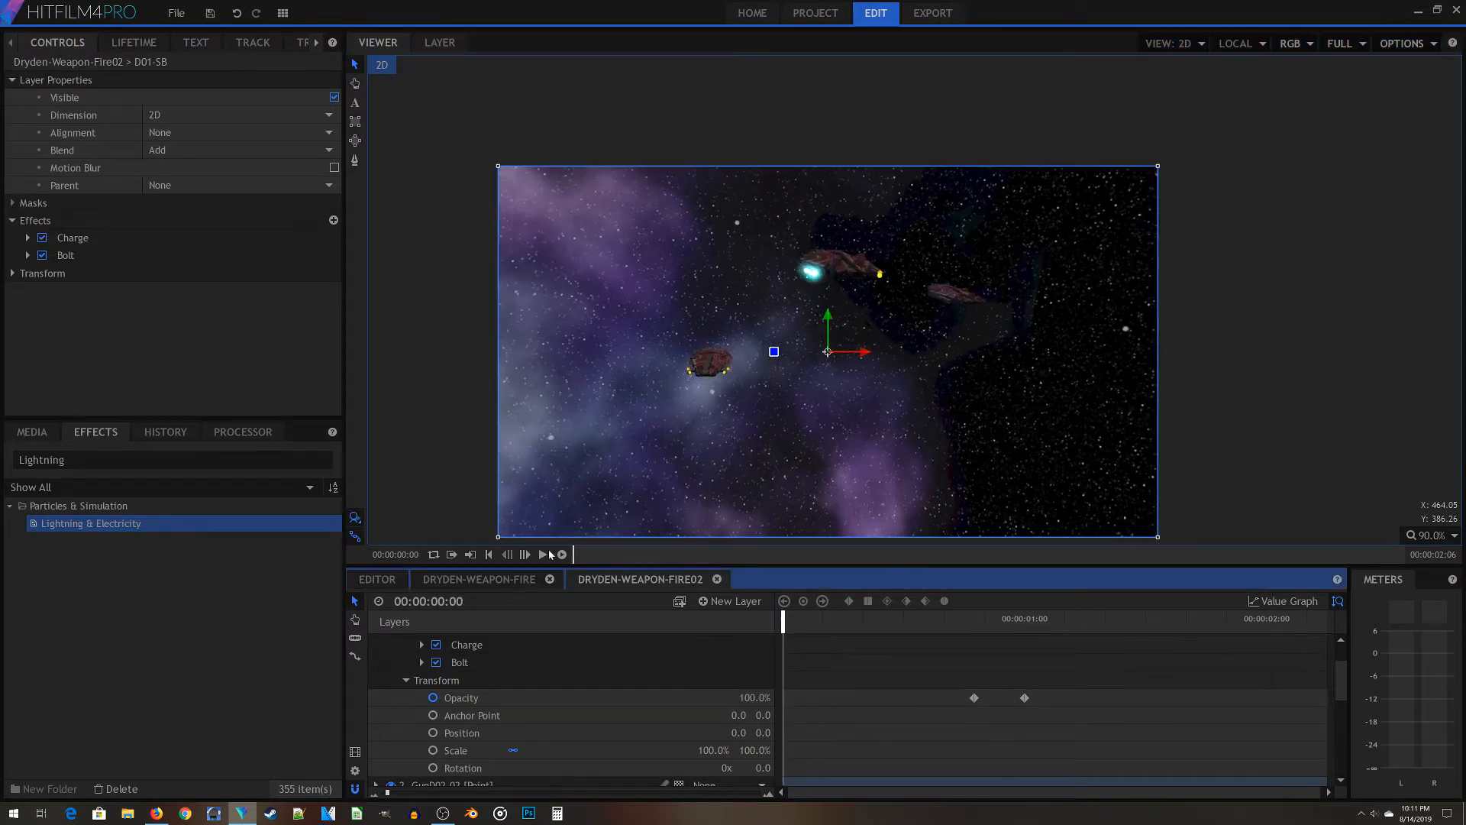
{"action": "key", "text": "space"}
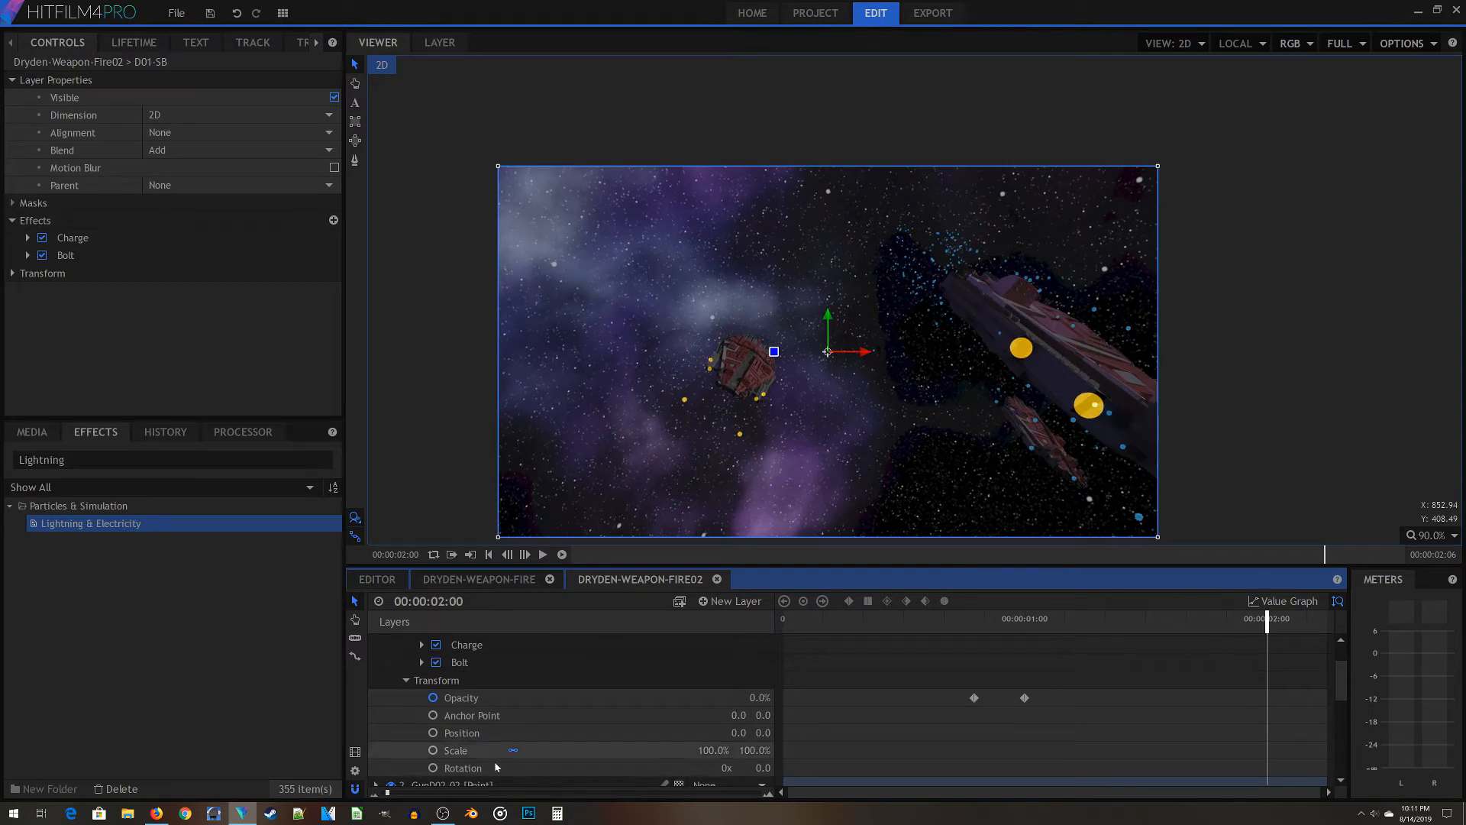
Collapse the D01-SB plane, duplicate it and name the copy D01-PT
{"action": "scroll", "coordinate": [374, 682], "scroll_direction": "up", "scroll_amount": 2}
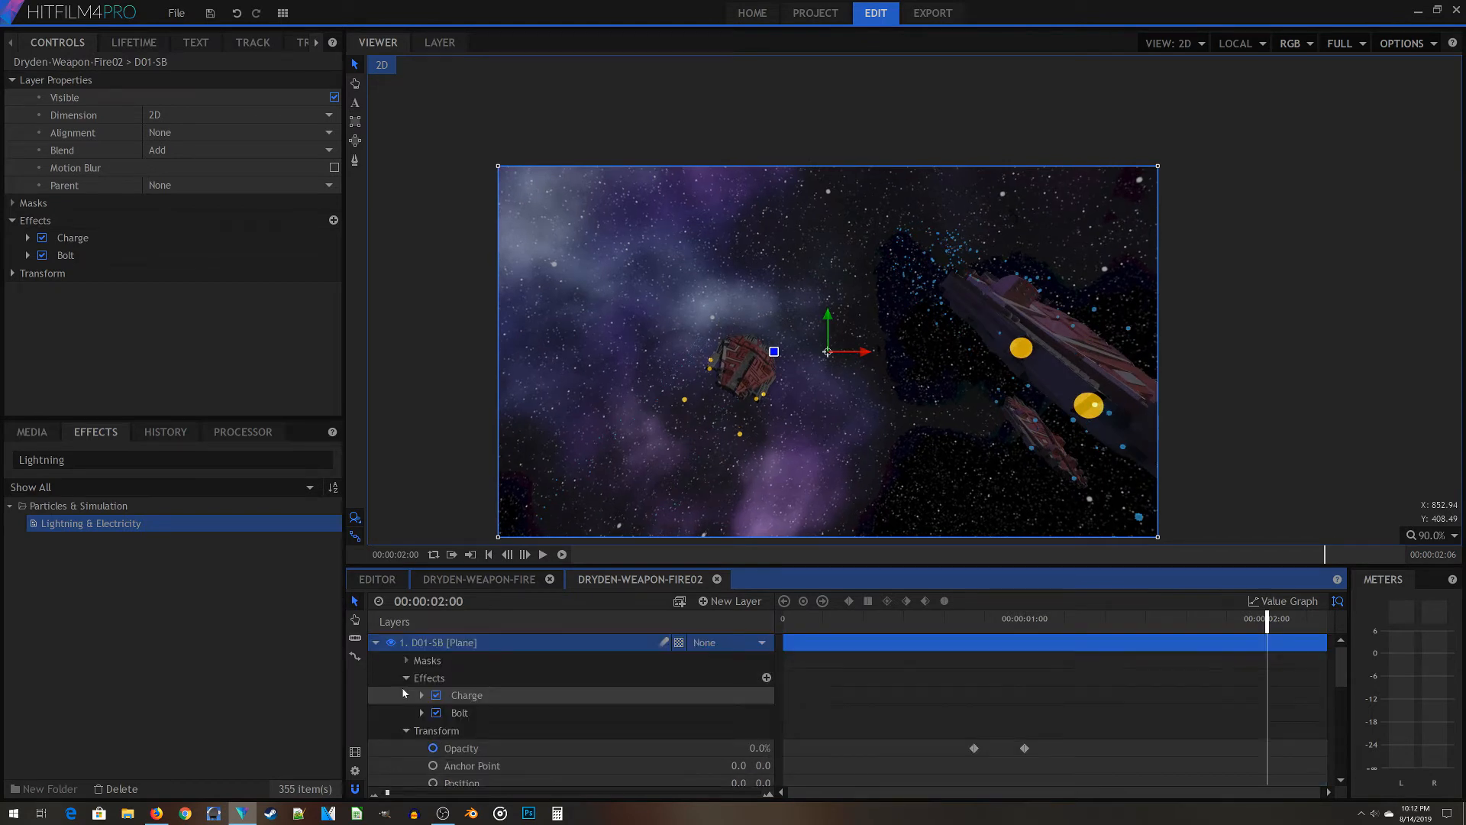
{"action": "left_click", "coordinate": [376, 643]}
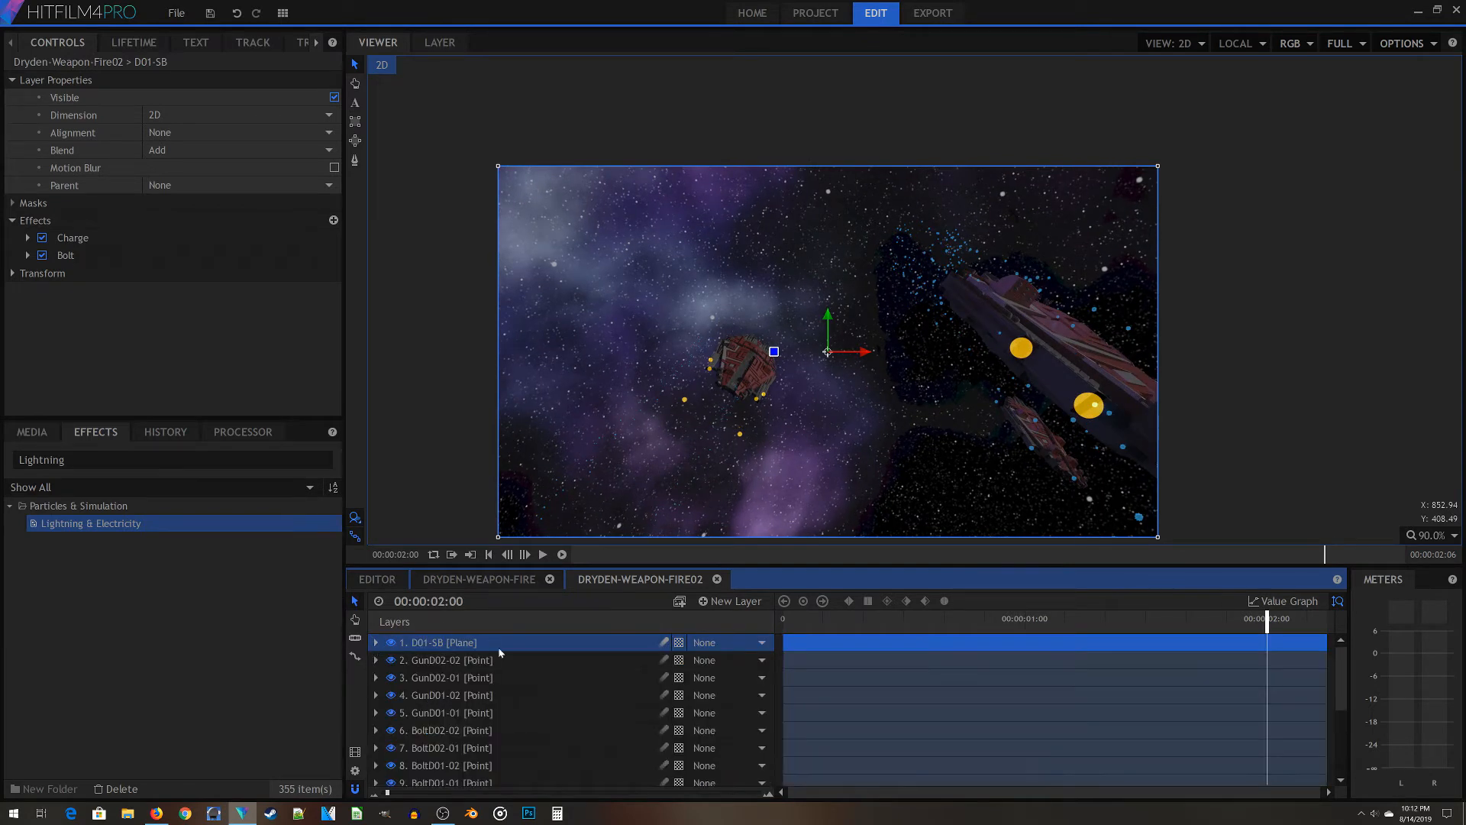
{"action": "right_click", "coordinate": [463, 647]}
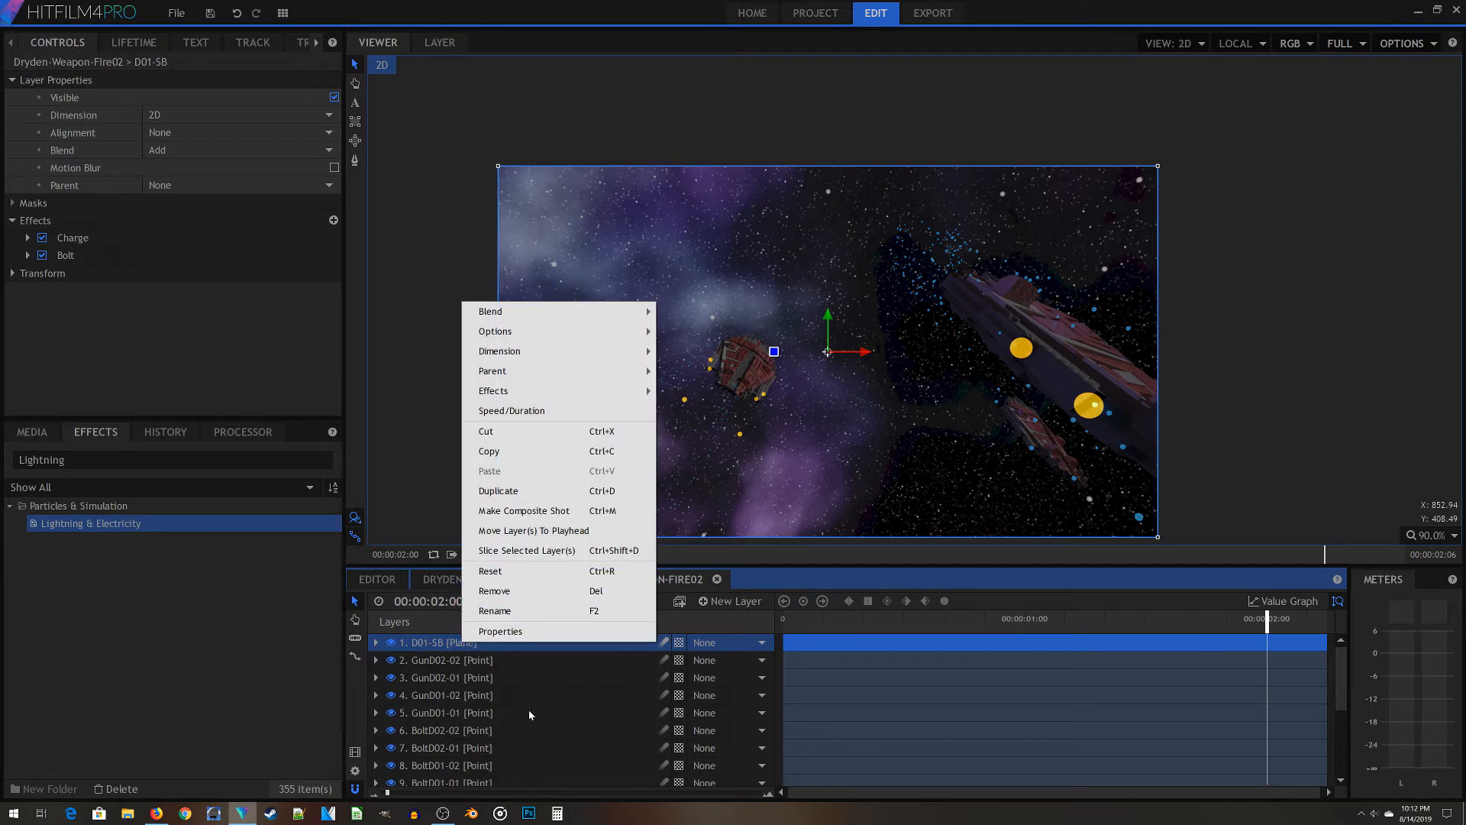
{"action": "left_click", "coordinate": [560, 729]}
{"action": "right_click", "coordinate": [458, 645]}
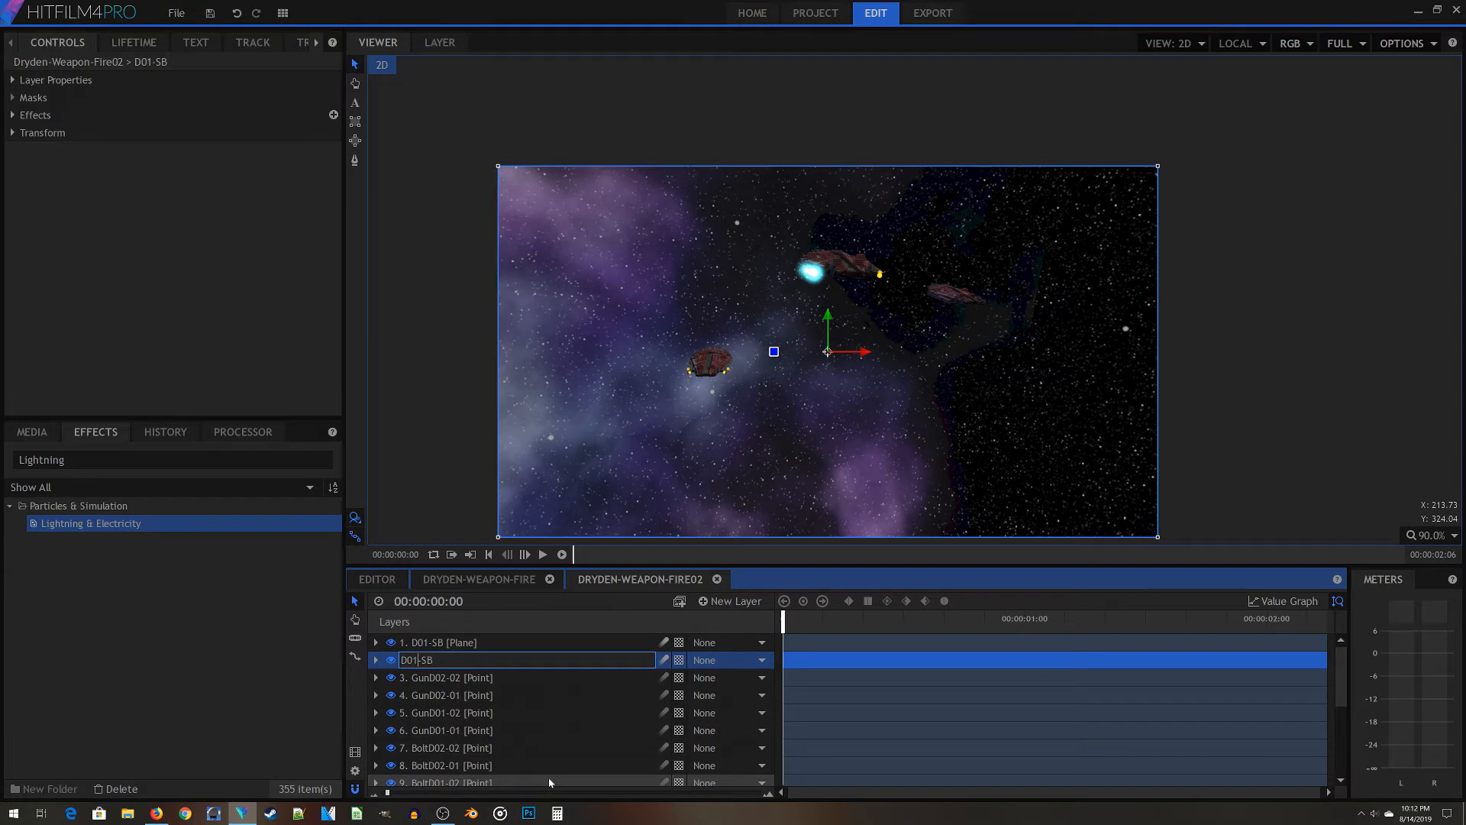
Retarget the D01-PT plane's Charge and Bolt effects to GunD01-02 and BoltD01-02, and collapse the layer
{"action": "left_click", "coordinate": [376, 660]}
{"action": "left_click", "coordinate": [408, 711]}
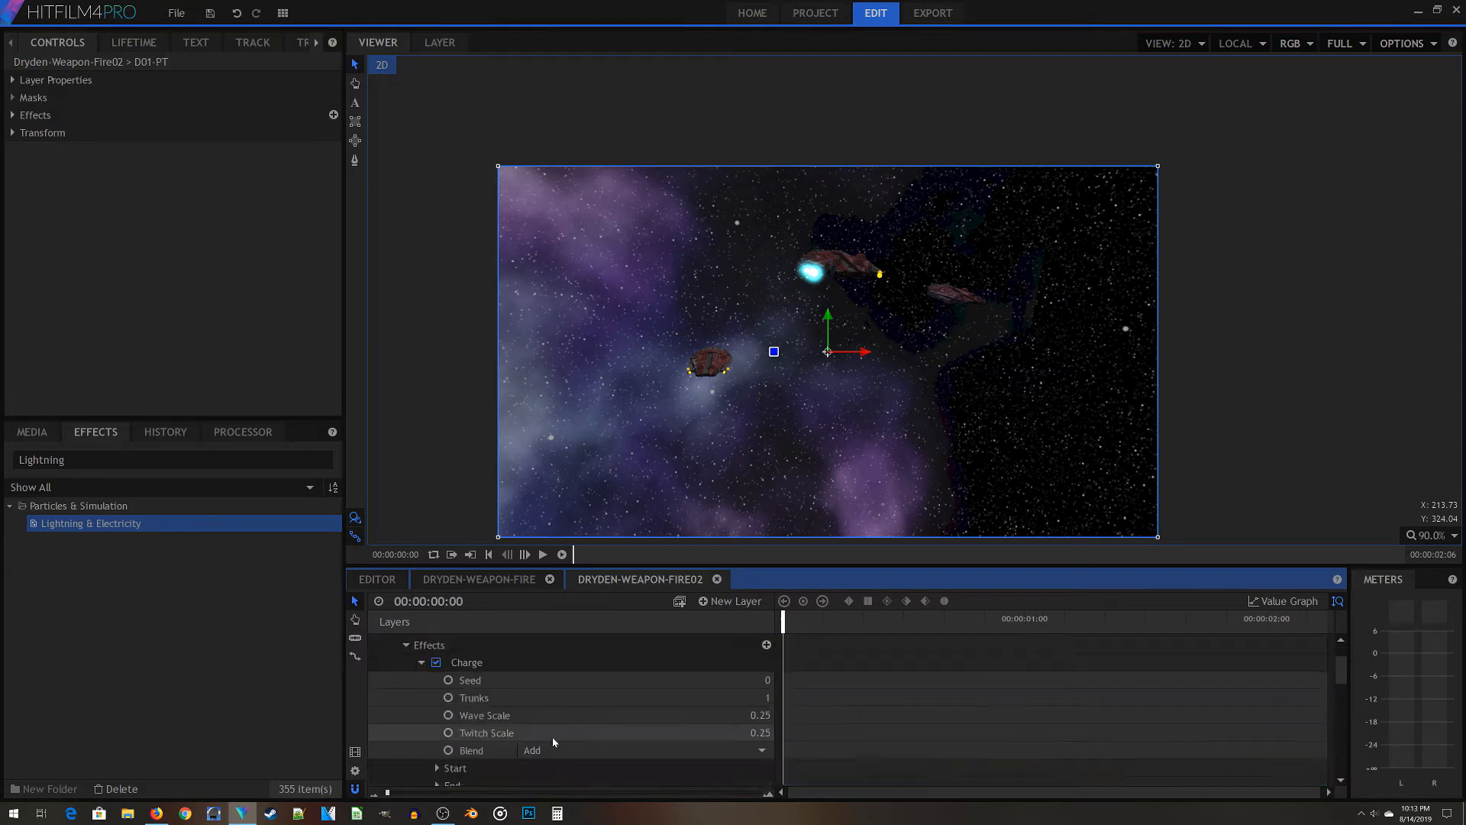
{"action": "left_click", "coordinate": [649, 767]}
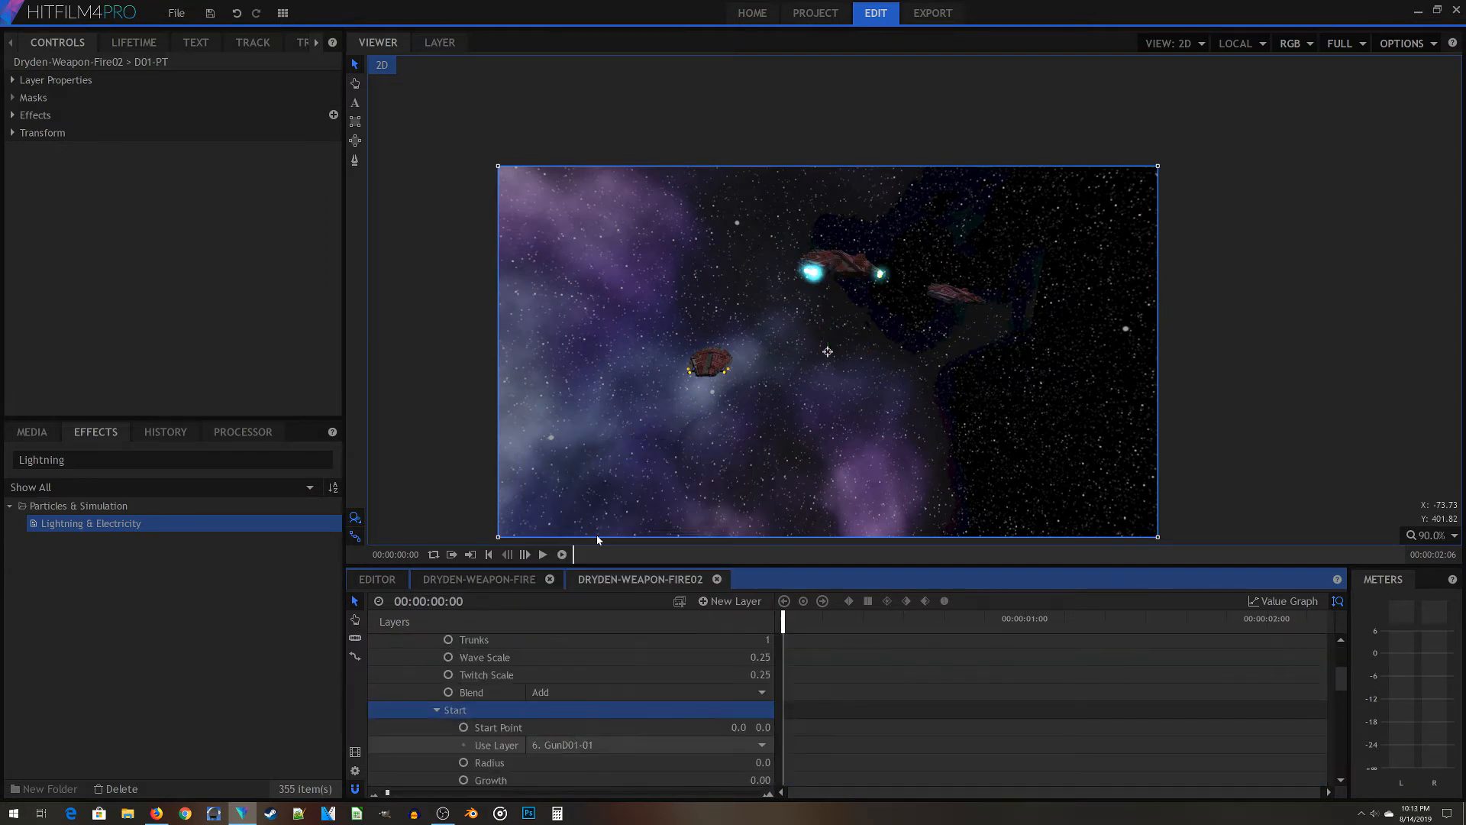
{"action": "left_click", "coordinate": [611, 611]}
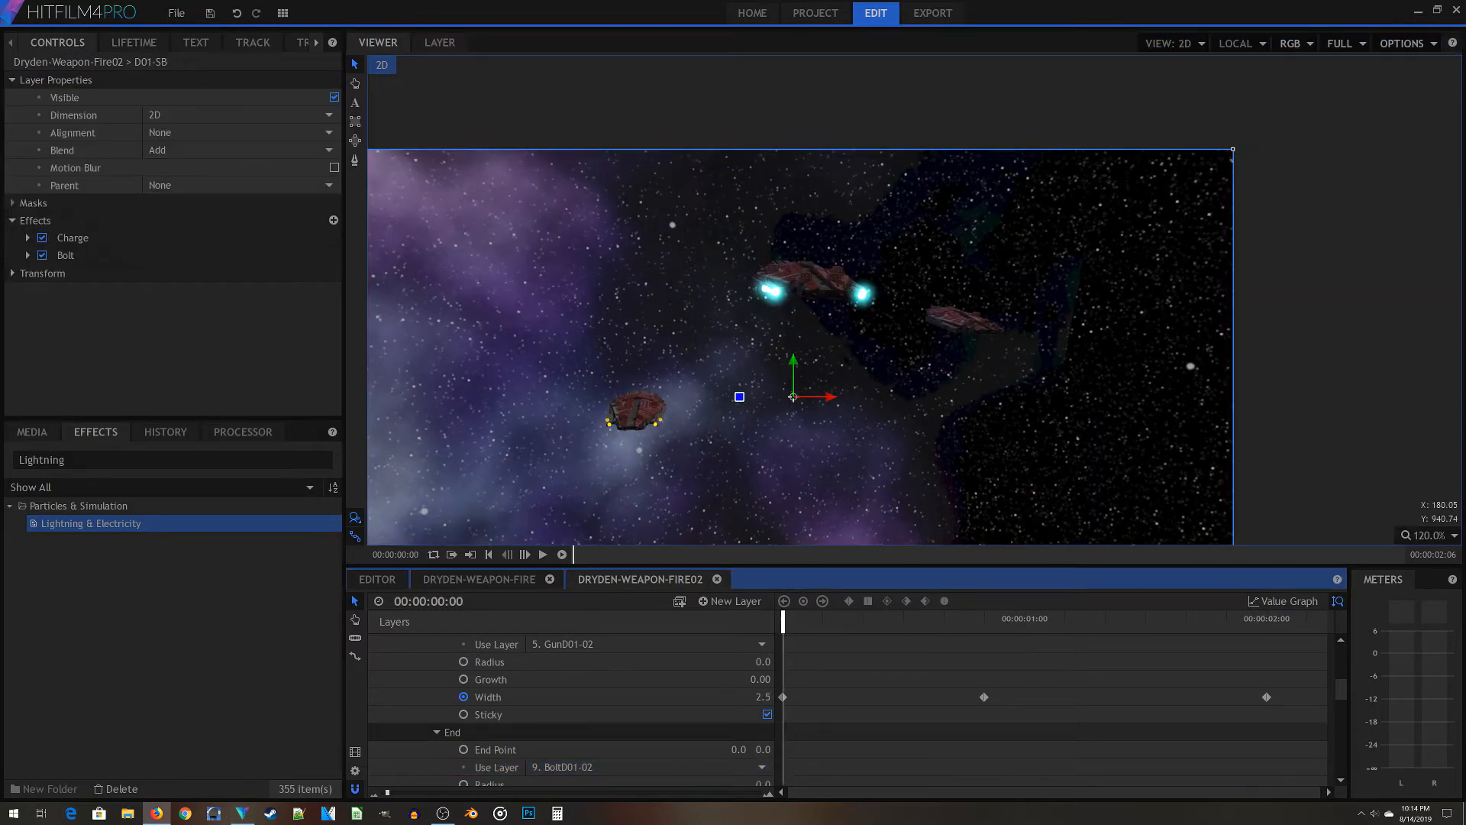
{"action": "left_click_drag", "start_coordinate": [785, 622], "coordinate": [663, 800]}
{"action": "scroll", "coordinate": [491, 694], "scroll_direction": "up", "scroll_amount": 10}
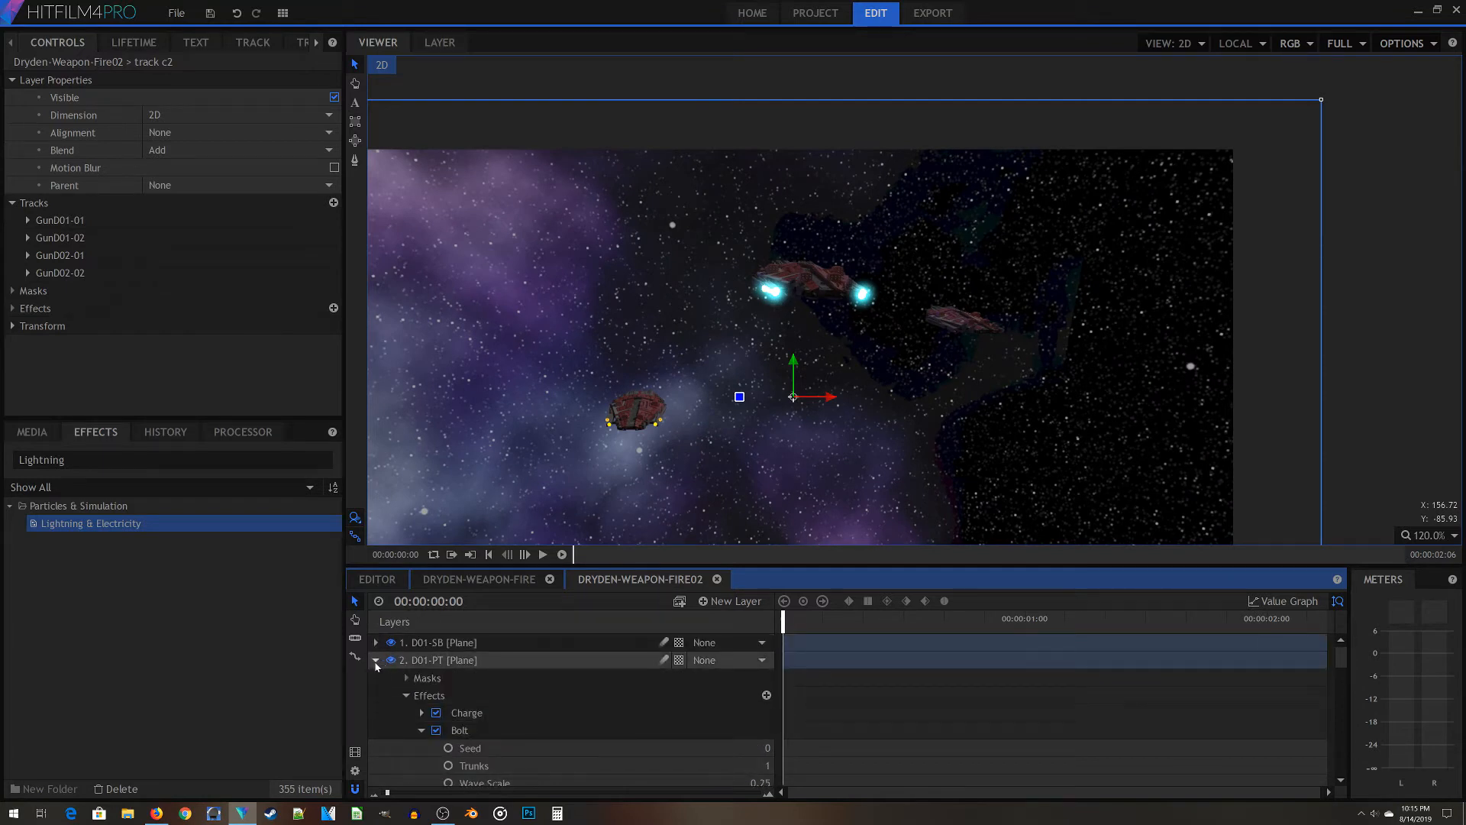
{"action": "left_click", "coordinate": [375, 660]}
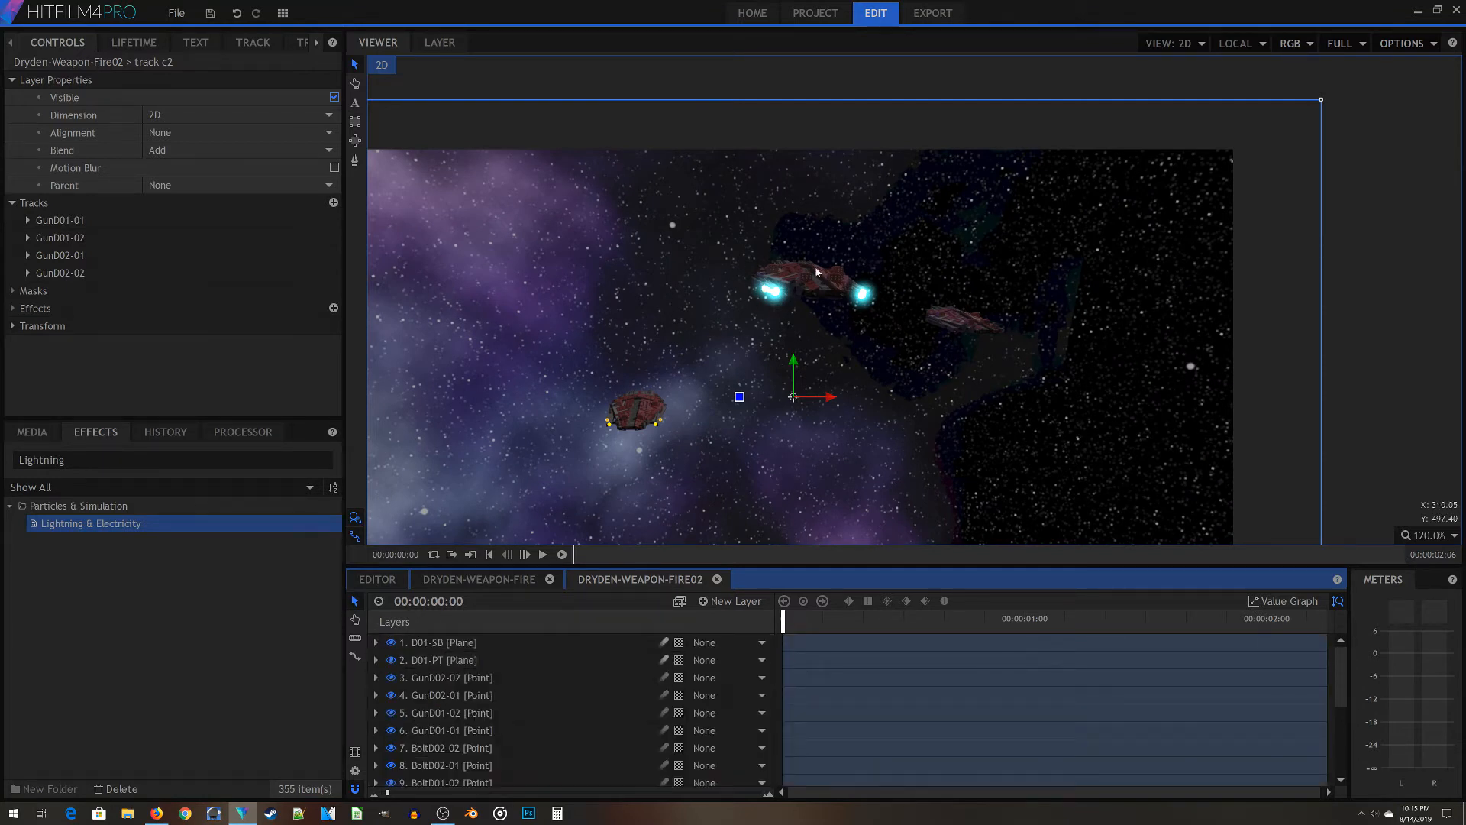
Create a new 1920 x 1080 black plane layer named Charge Flares
{"action": "left_click", "coordinate": [726, 603]}
{"action": "left_click", "coordinate": [727, 622]}
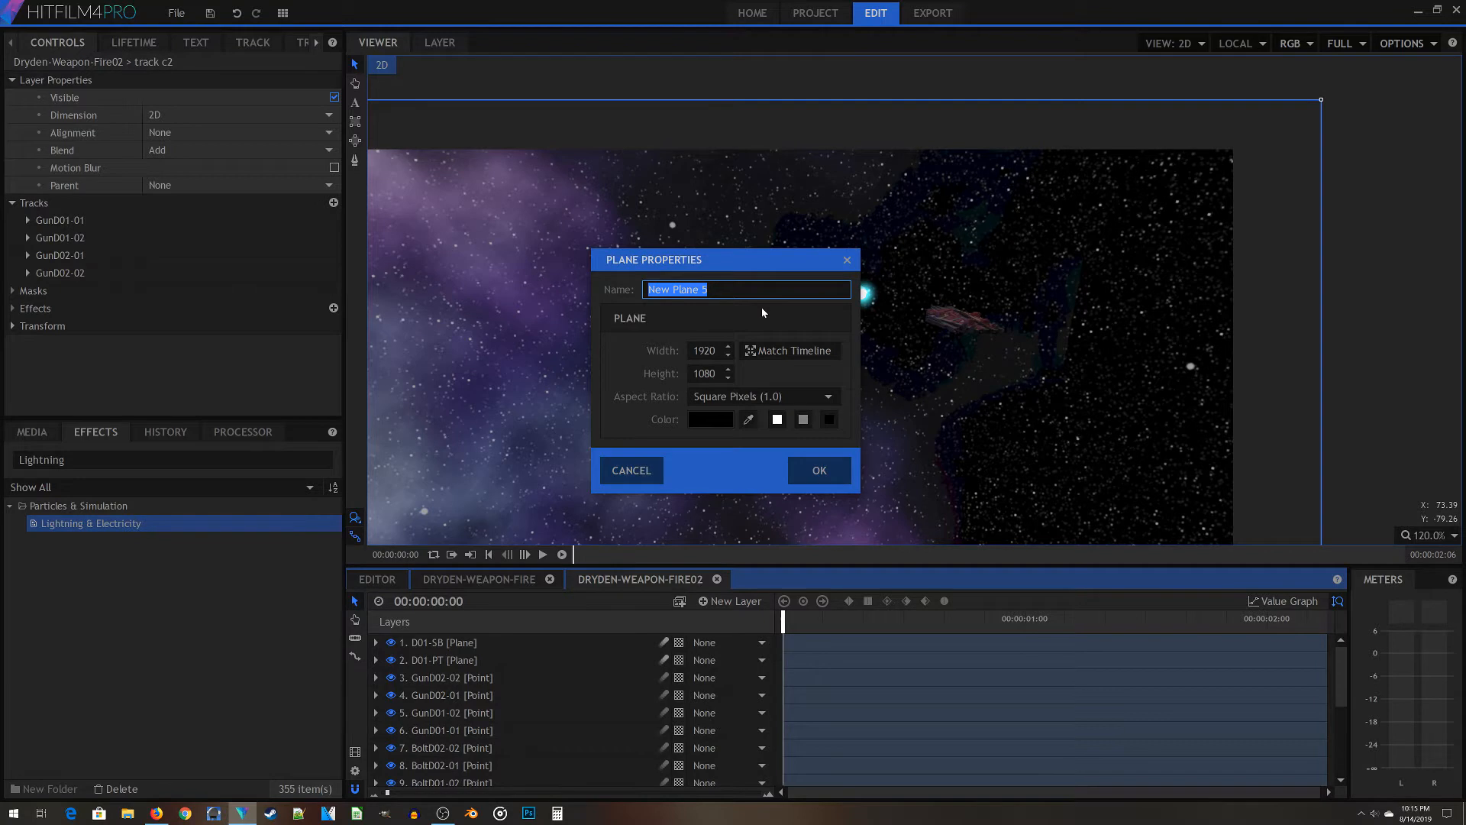
{"action": "key", "text": "BackSpace"}
{"action": "type", "text": "Charge Flares"}
{"action": "key", "text": "Return"}
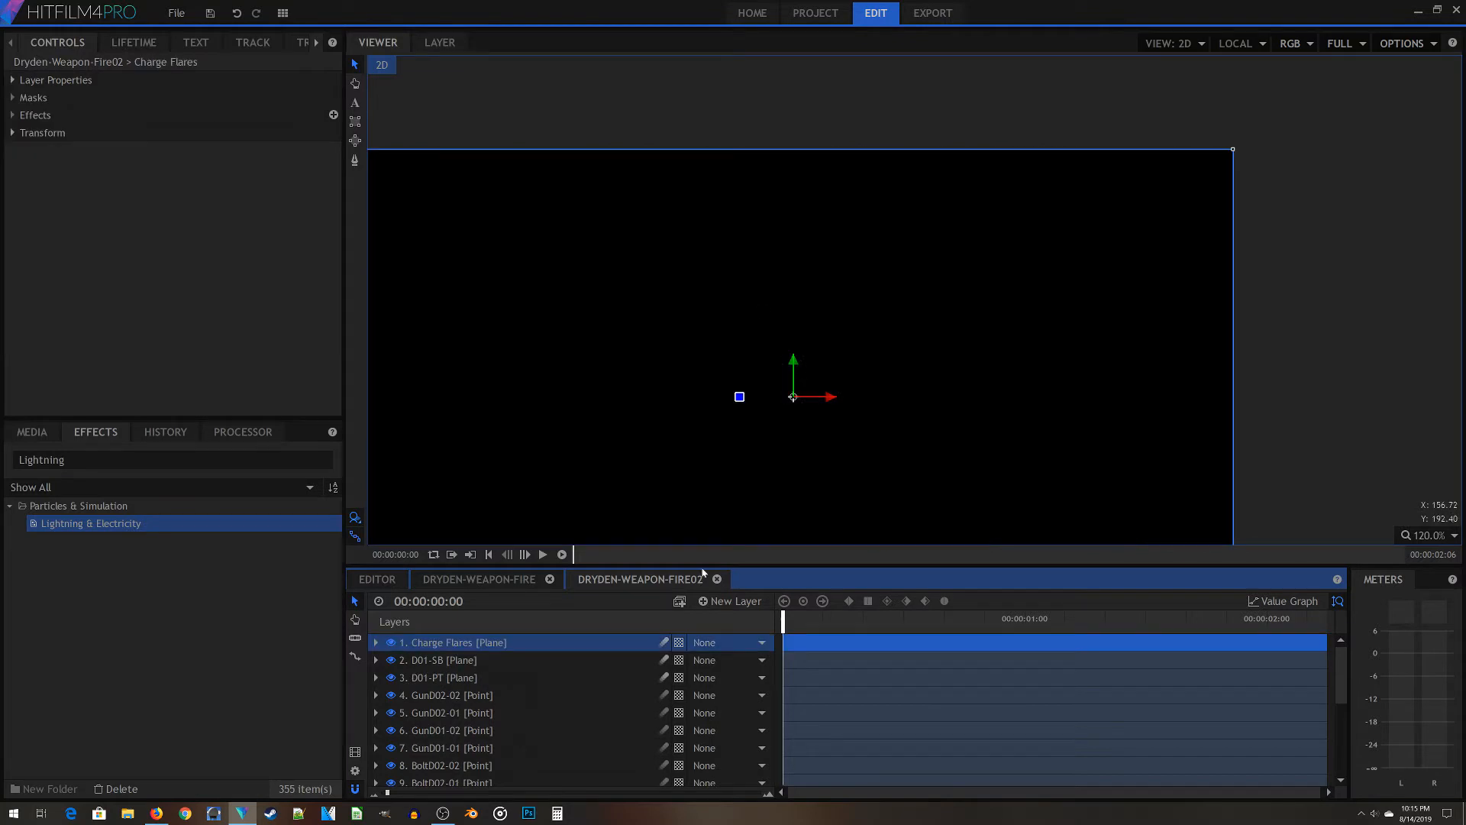
Set the Charge Flares plane's blend mode to Add, and apply the Light Flares effect to it
{"action": "left_click", "coordinate": [12, 80]}
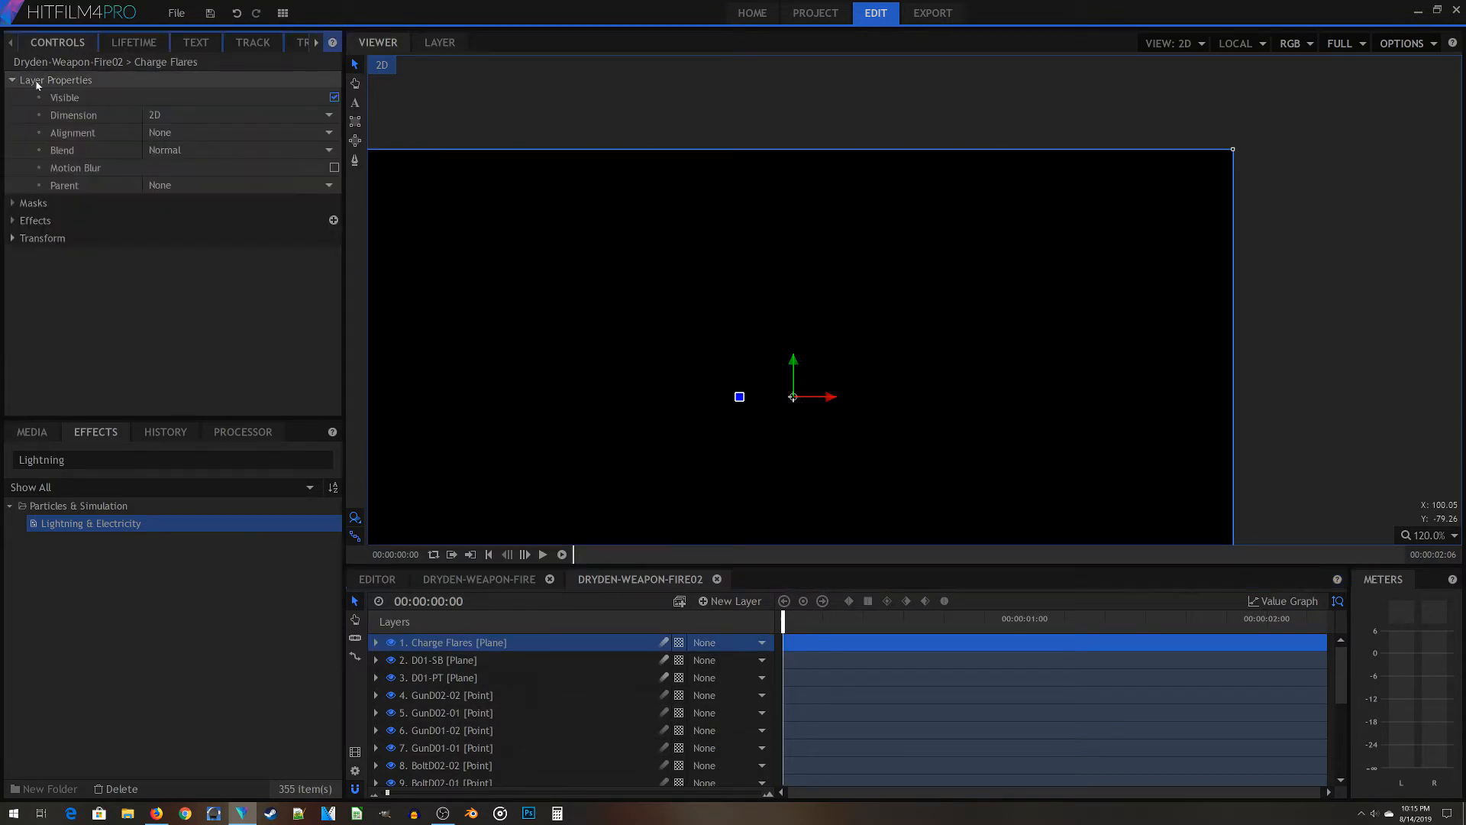
{"action": "left_click", "coordinate": [183, 151]}
{"action": "left_click", "coordinate": [184, 151]}
{"action": "left_click", "coordinate": [185, 164]}
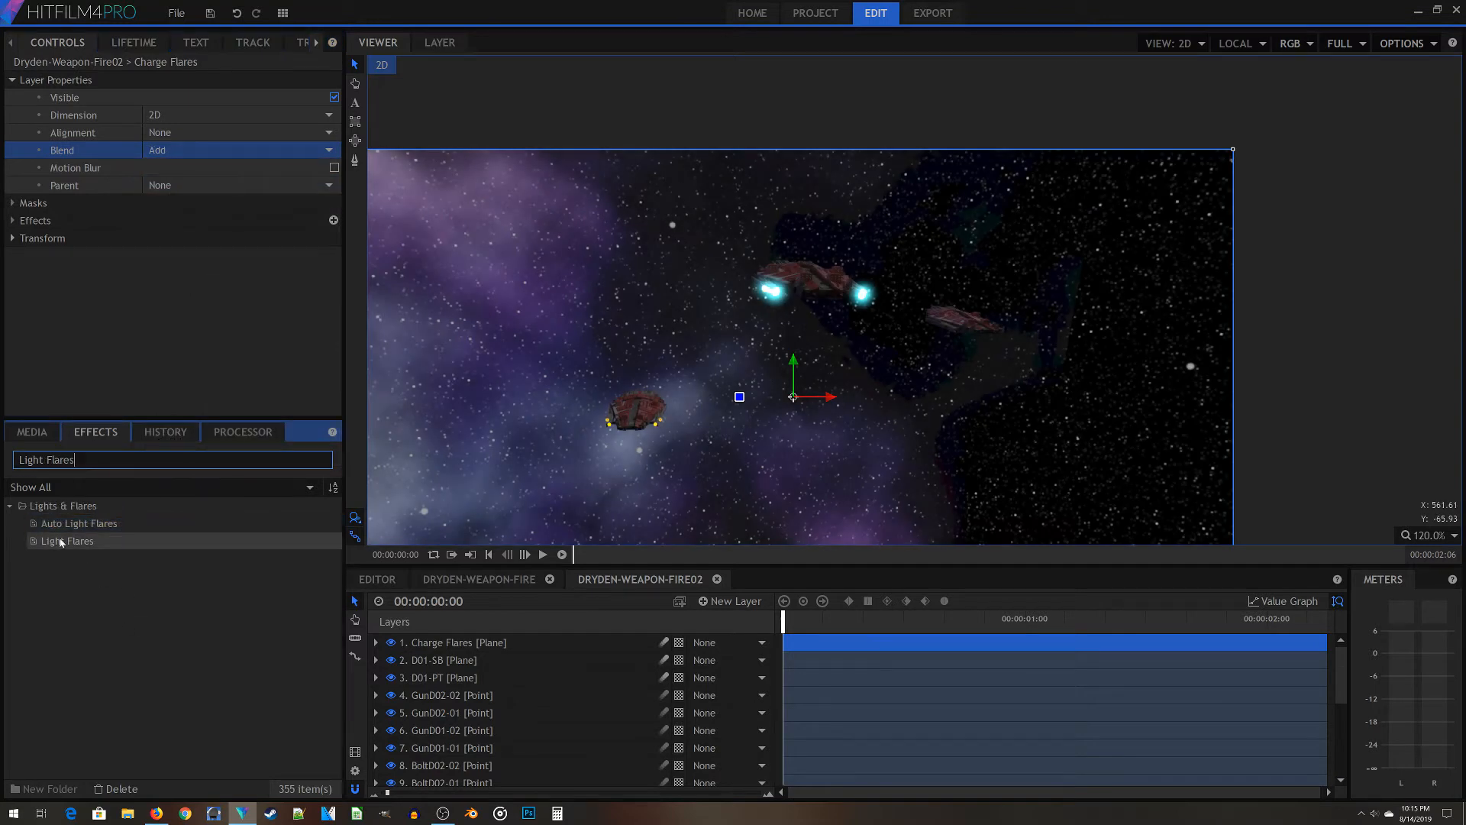
{"action": "left_click_drag", "start_coordinate": [45, 544], "coordinate": [490, 649]}
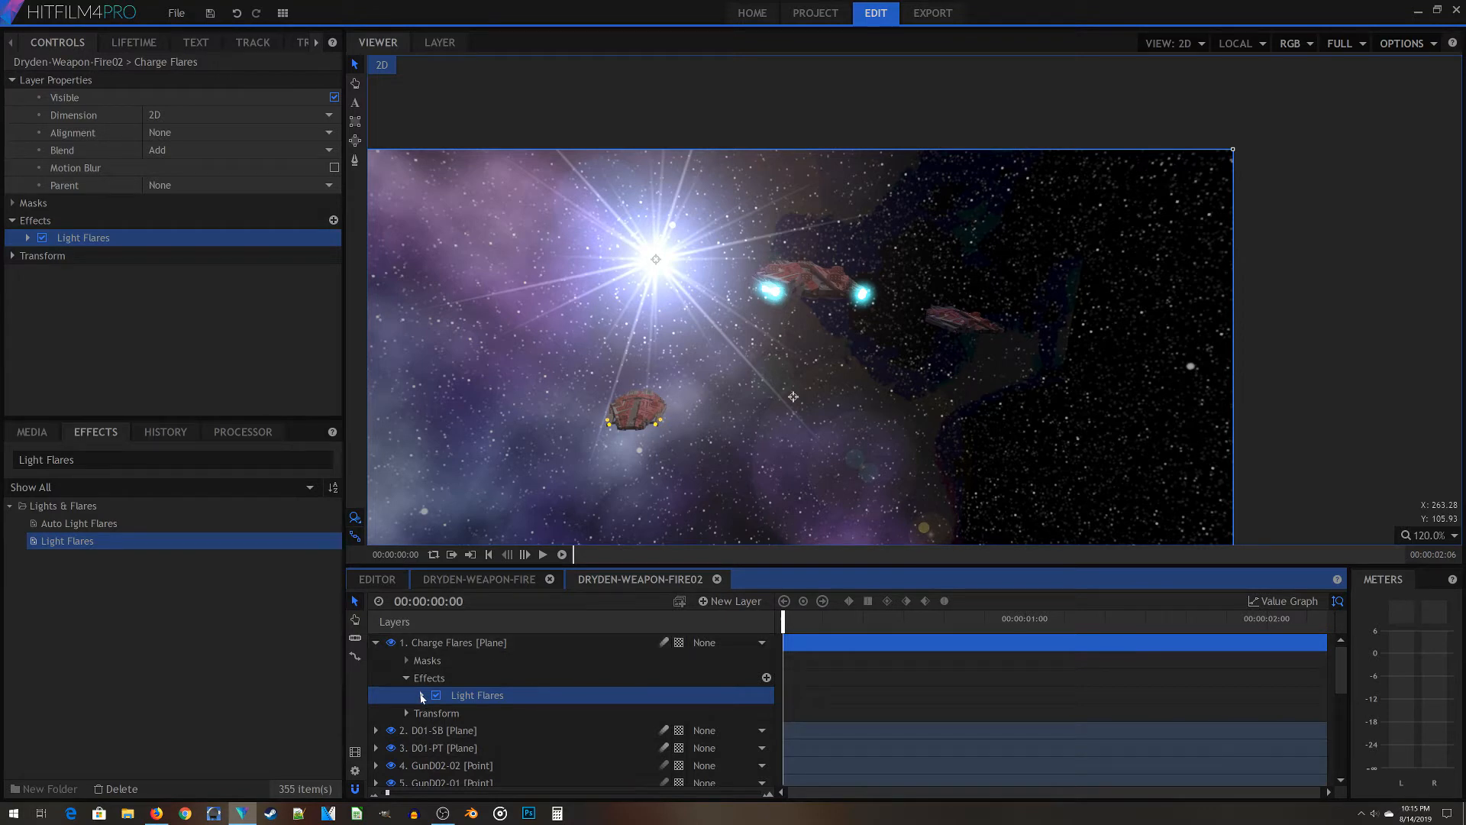
{"action": "left_click", "coordinate": [421, 696]}
Try the Flashlight LED and Flashlight beam flare types on the Light Flares effect
{"action": "scroll", "coordinate": [489, 718], "scroll_direction": "down", "scroll_amount": 1}
{"action": "left_click", "coordinate": [557, 664]}
{"action": "scroll", "coordinate": [634, 554], "scroll_direction": "down", "scroll_amount": 5}
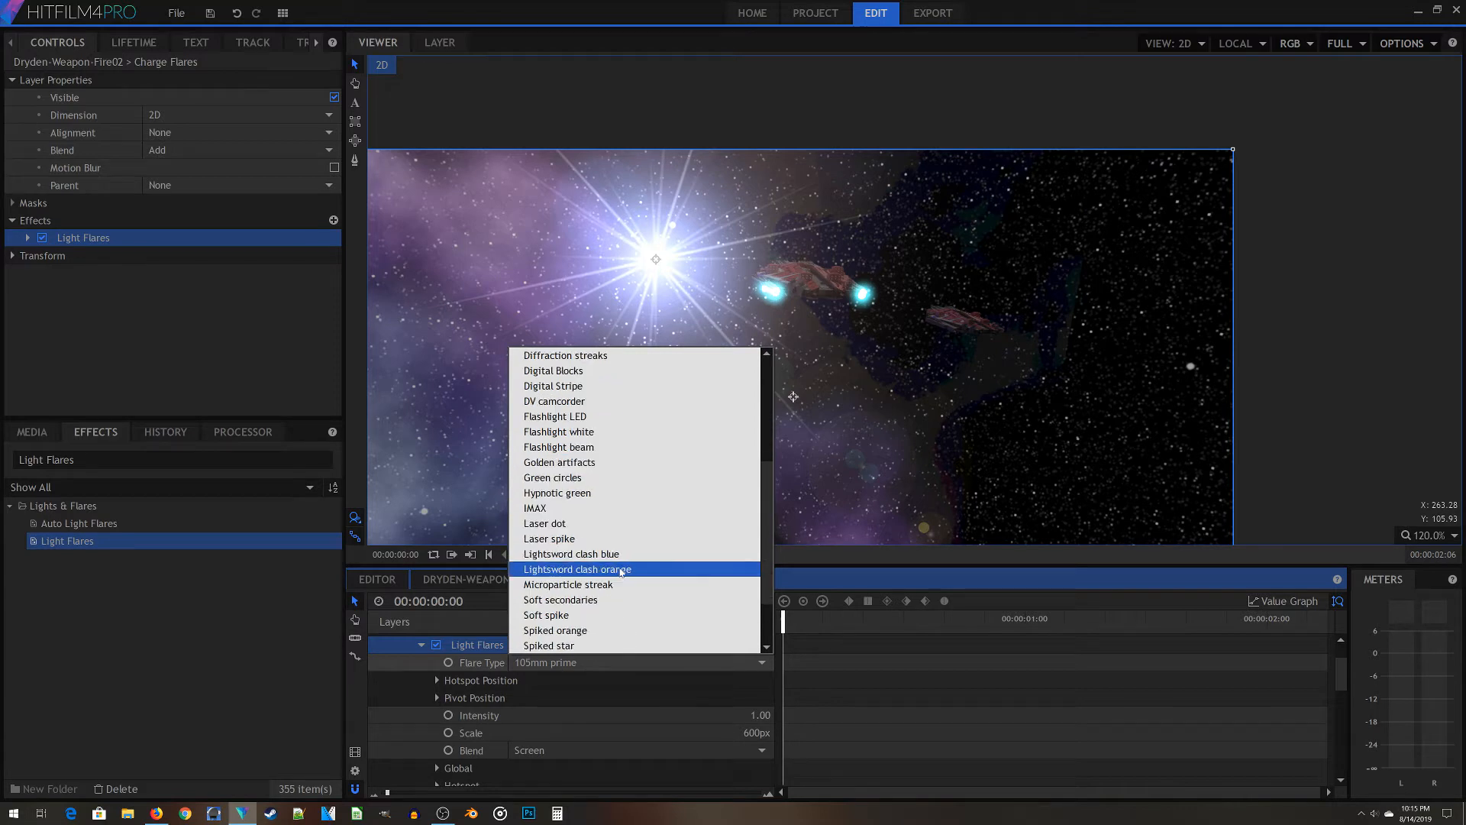
{"action": "scroll", "coordinate": [581, 496], "scroll_direction": "down", "scroll_amount": 2}
{"action": "scroll", "coordinate": [575, 579], "scroll_direction": "up", "scroll_amount": 4}
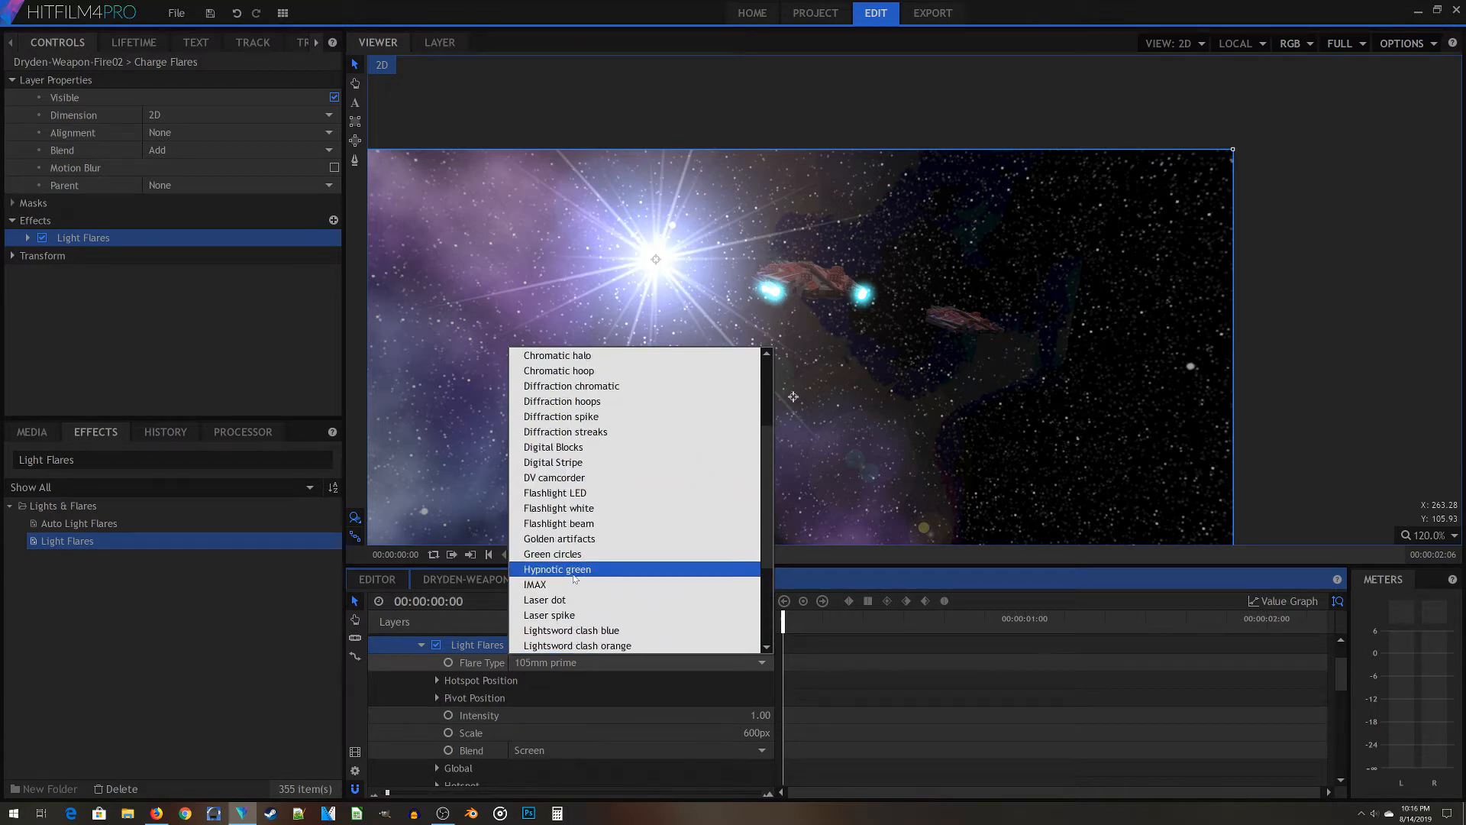
{"action": "left_click", "coordinate": [562, 495]}
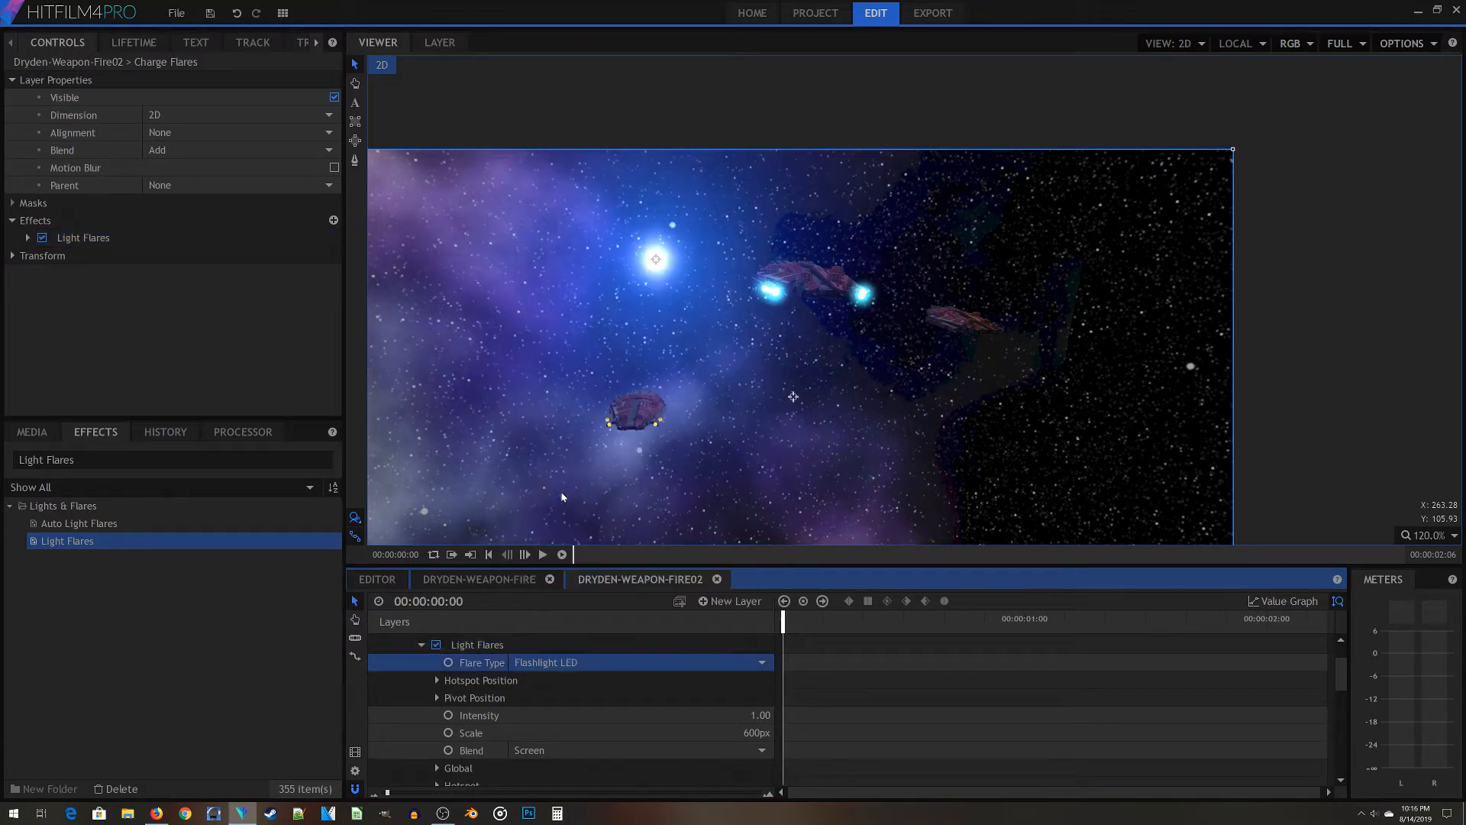
{"action": "left_click", "coordinate": [534, 666]}
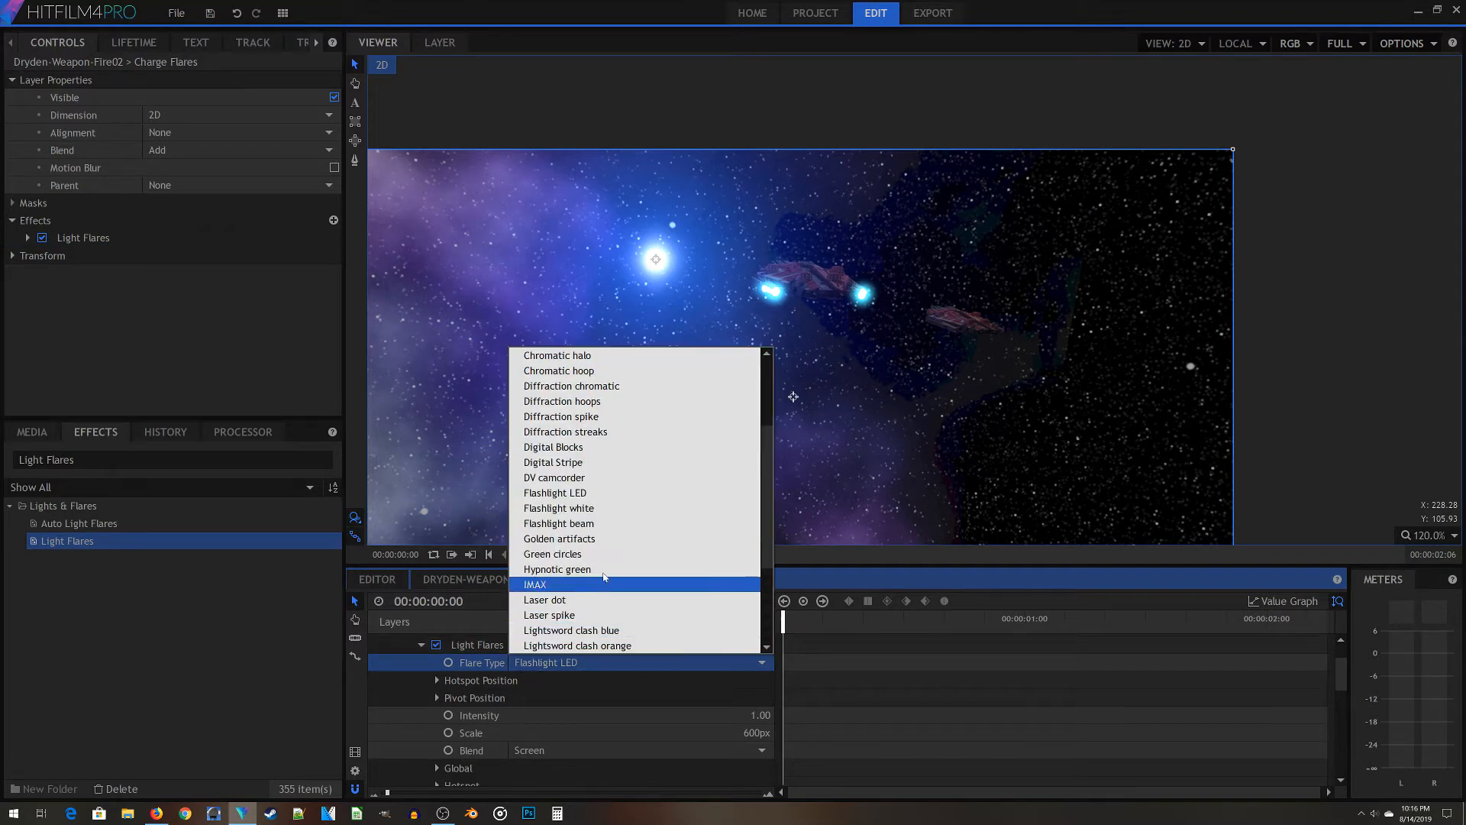
{"action": "left_click", "coordinate": [596, 524]}
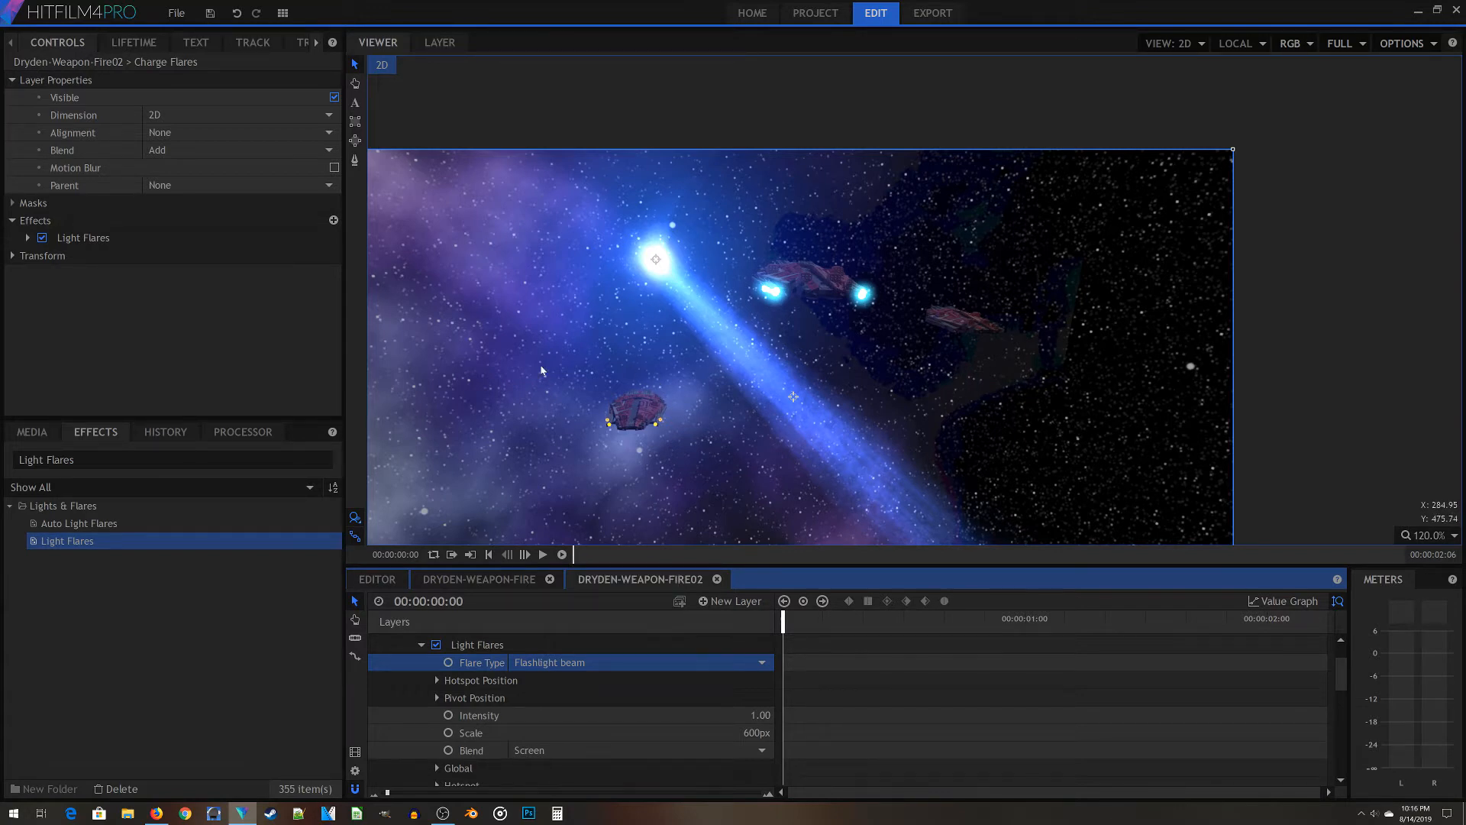
Try the Laser spike flare type on the Light Flares effect and compare it with Flashlight LED
{"action": "left_click", "coordinate": [614, 664]}
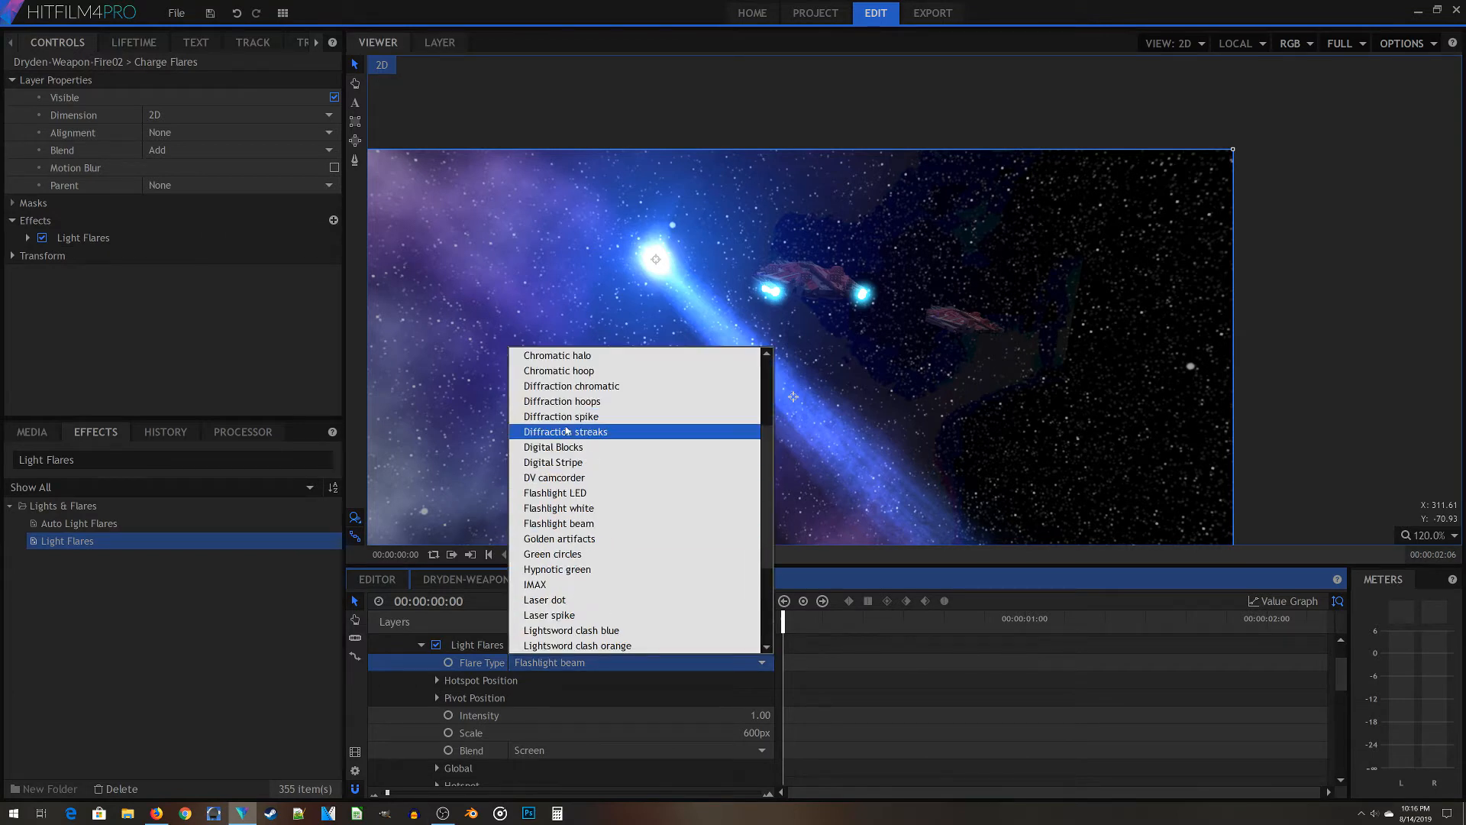
{"action": "scroll", "coordinate": [578, 519], "scroll_direction": "up", "scroll_amount": 1}
{"action": "scroll", "coordinate": [582, 488], "scroll_direction": "down", "scroll_amount": 3}
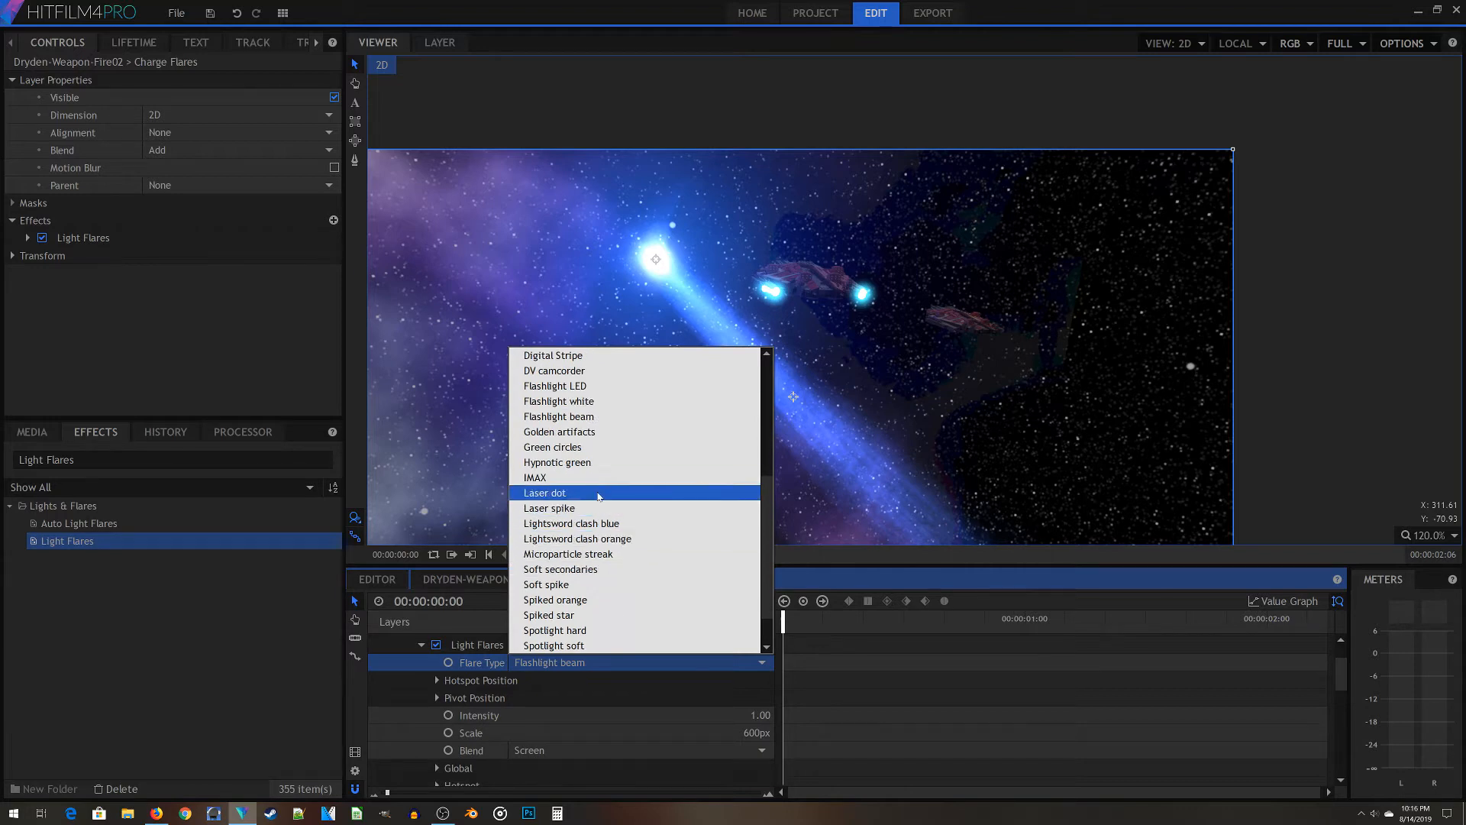
{"action": "left_click", "coordinate": [578, 507]}
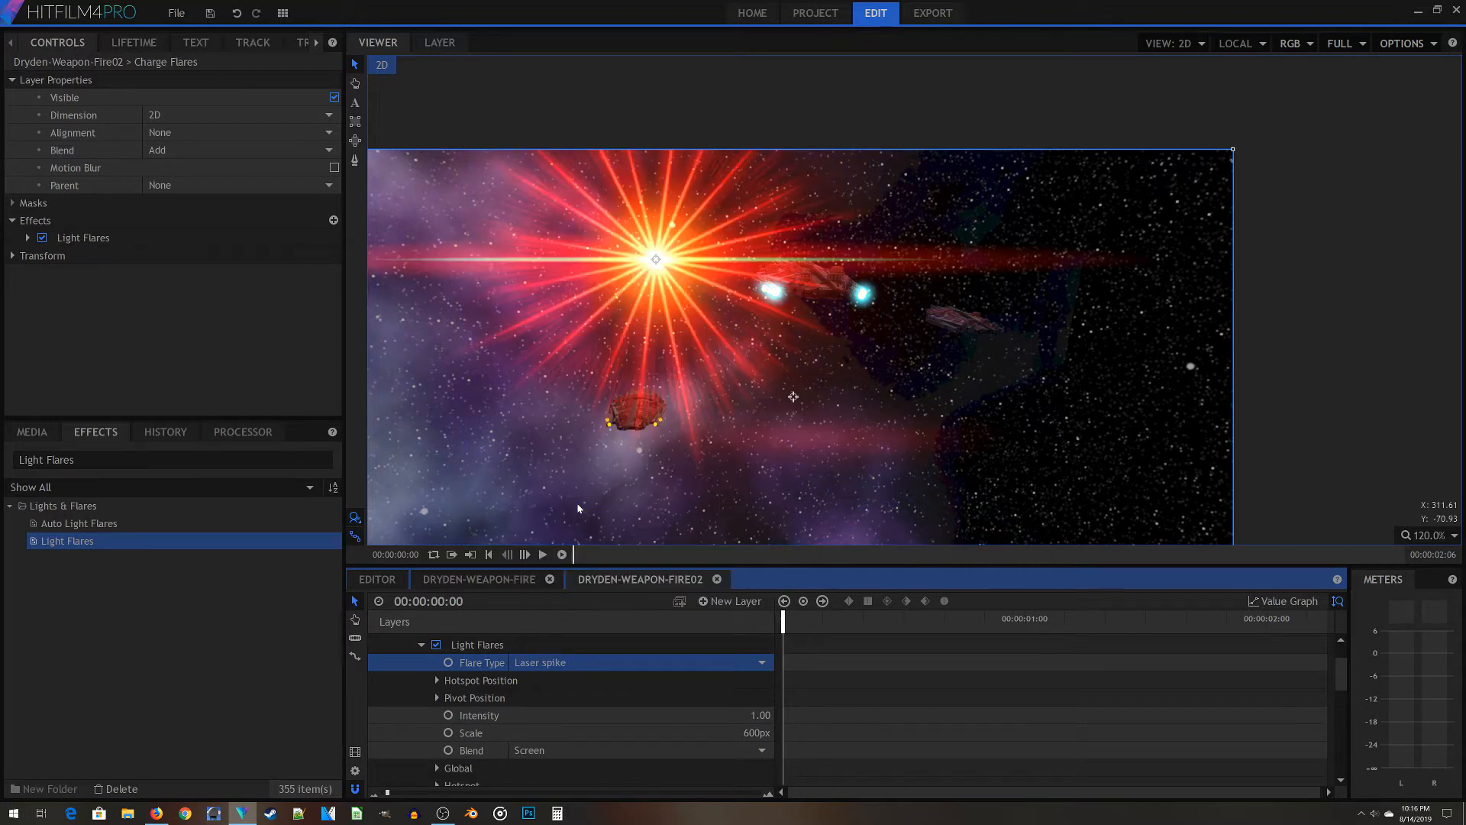
{"action": "left_click", "coordinate": [519, 663]}
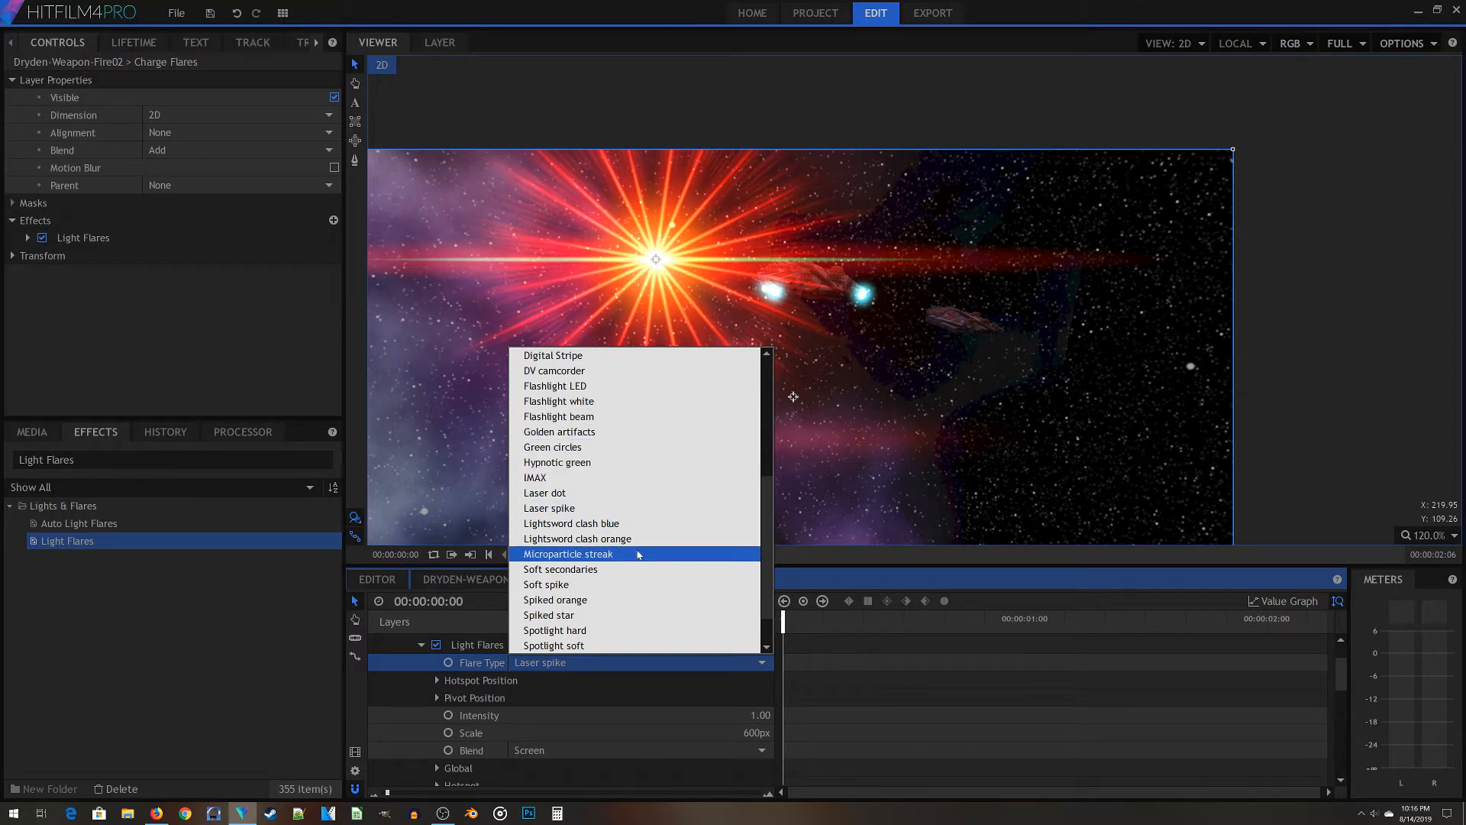
{"action": "scroll", "coordinate": [640, 554], "scroll_direction": "down", "scroll_amount": 1}
{"action": "scroll", "coordinate": [606, 640], "scroll_direction": "up", "scroll_amount": 2}
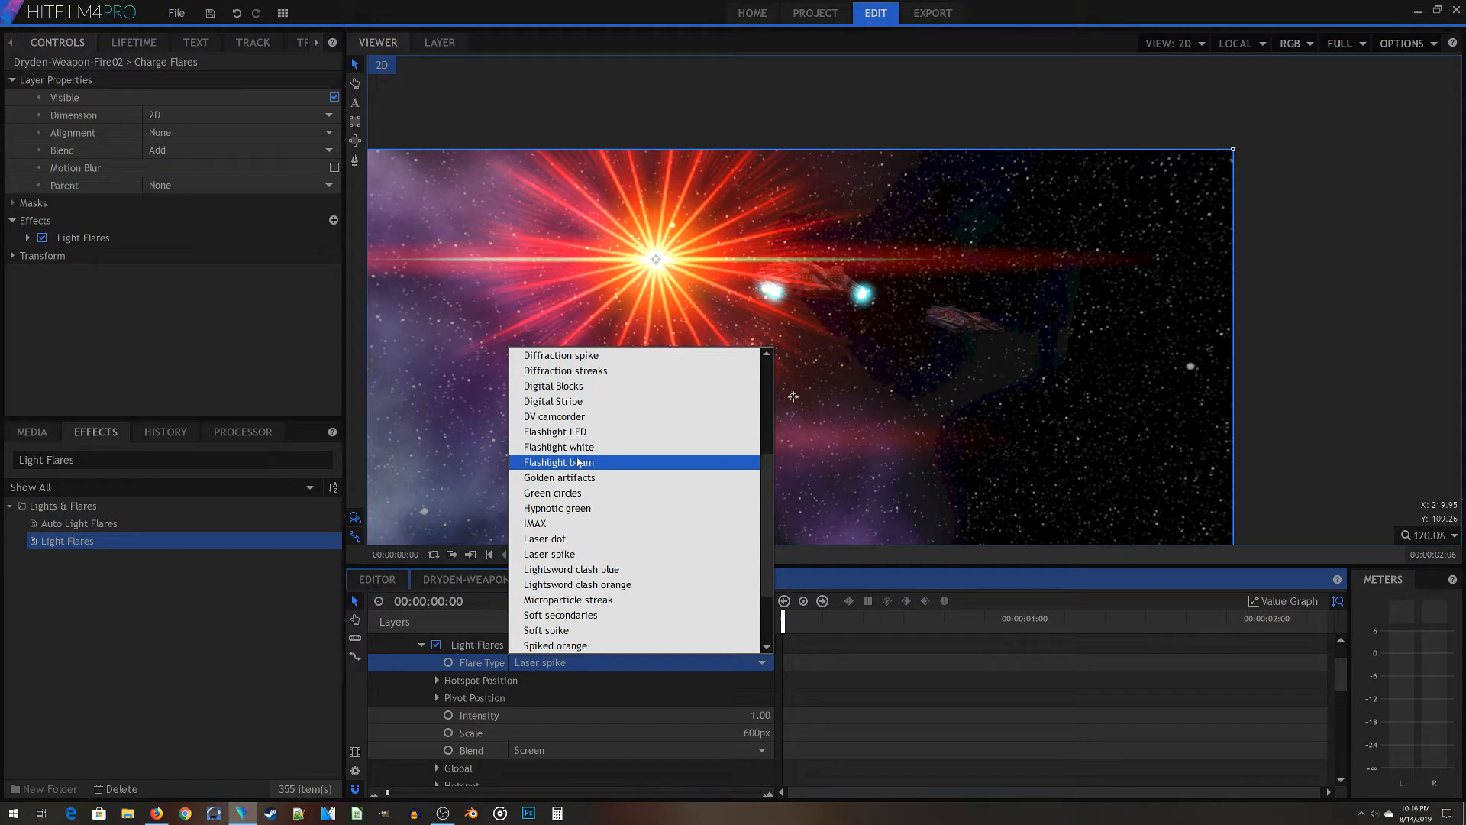
{"action": "left_click", "coordinate": [577, 433]}
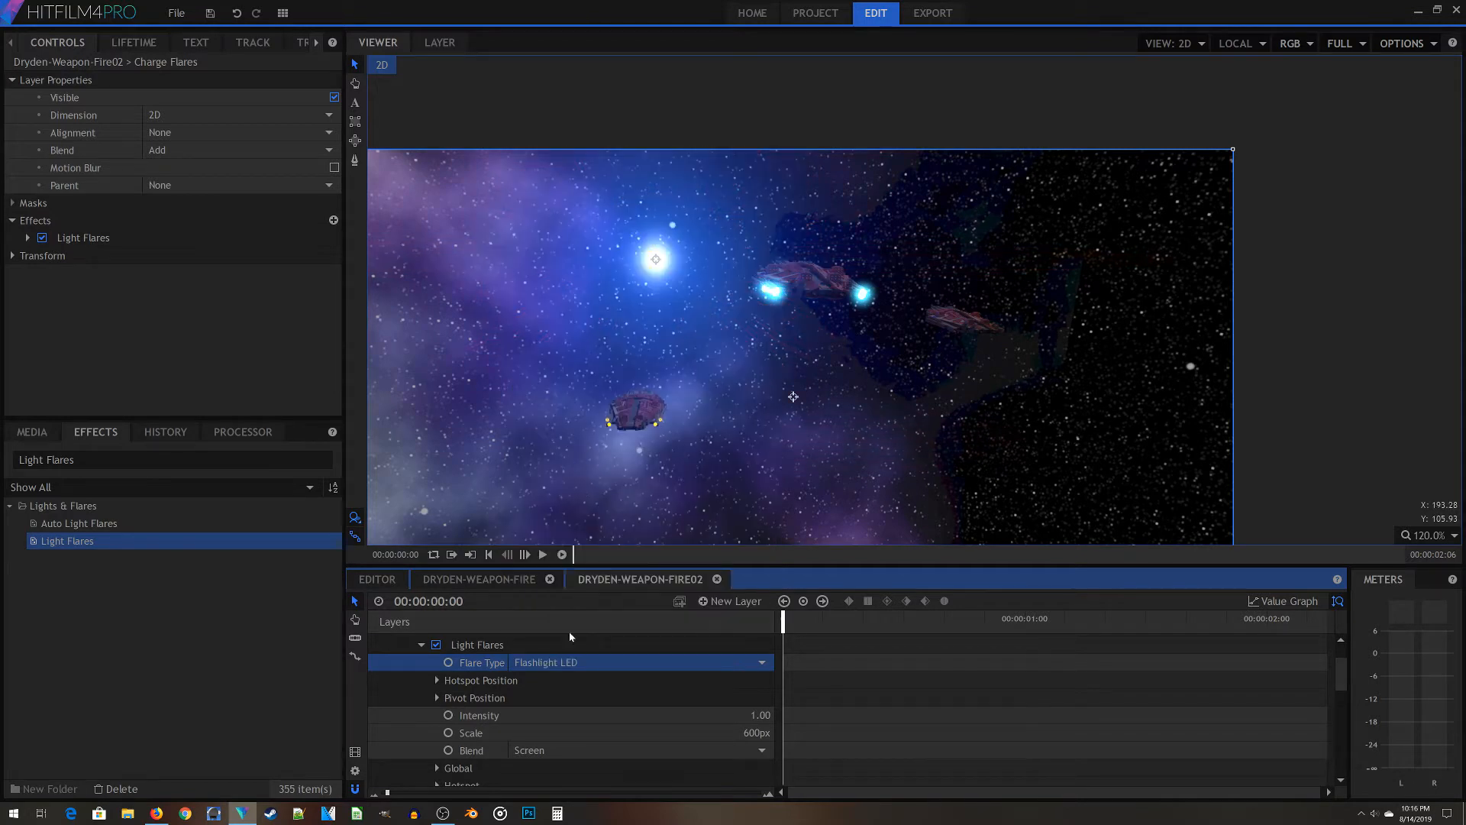
Set the Light Flares effect's flare type to Flashlight white and inspect the flare near the ships
{"action": "left_click", "coordinate": [556, 663]}
{"action": "left_click", "coordinate": [576, 450]}
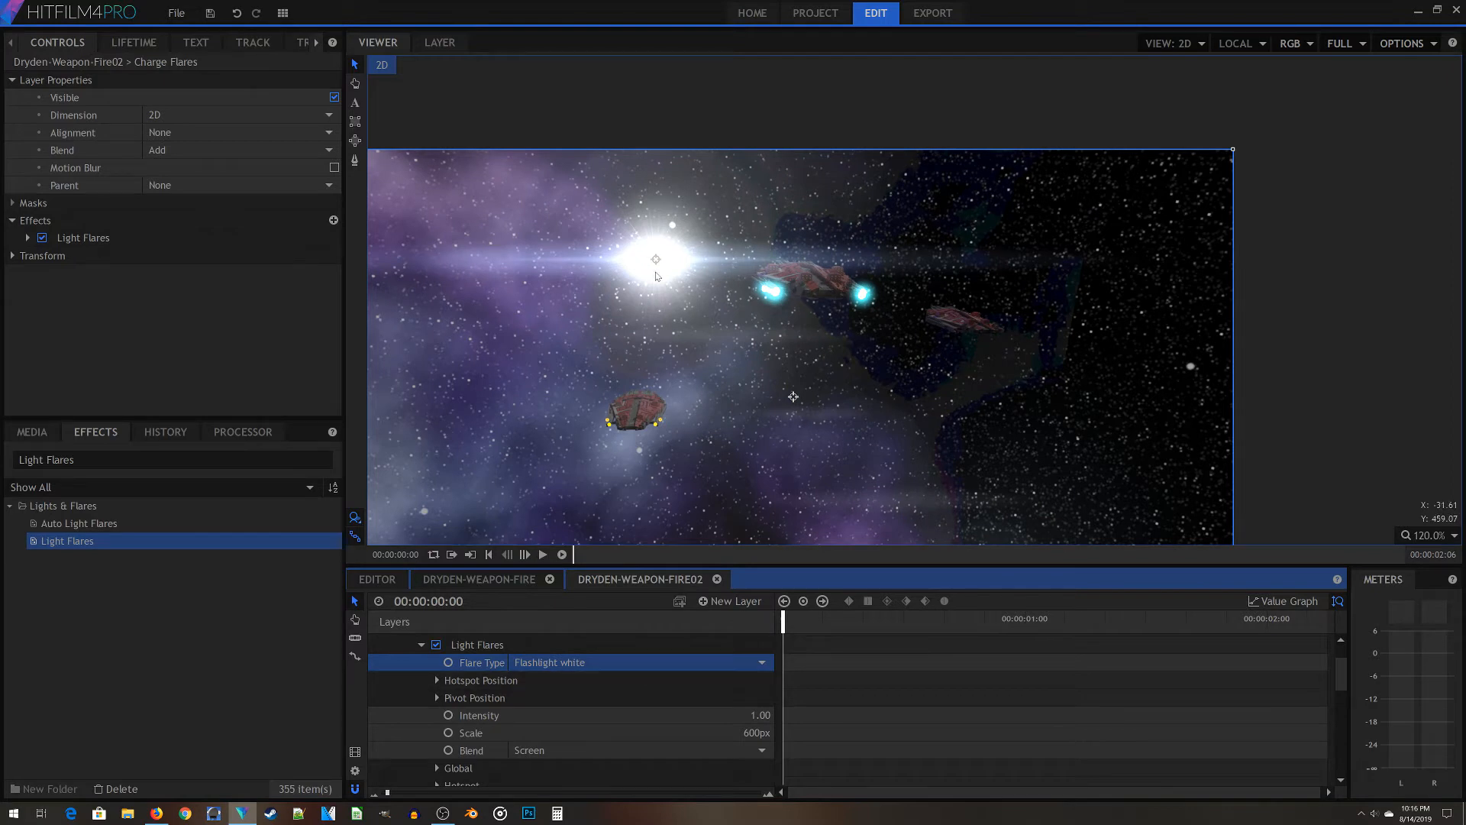
{"action": "scroll", "coordinate": [669, 264], "scroll_direction": "up", "scroll_amount": 2}
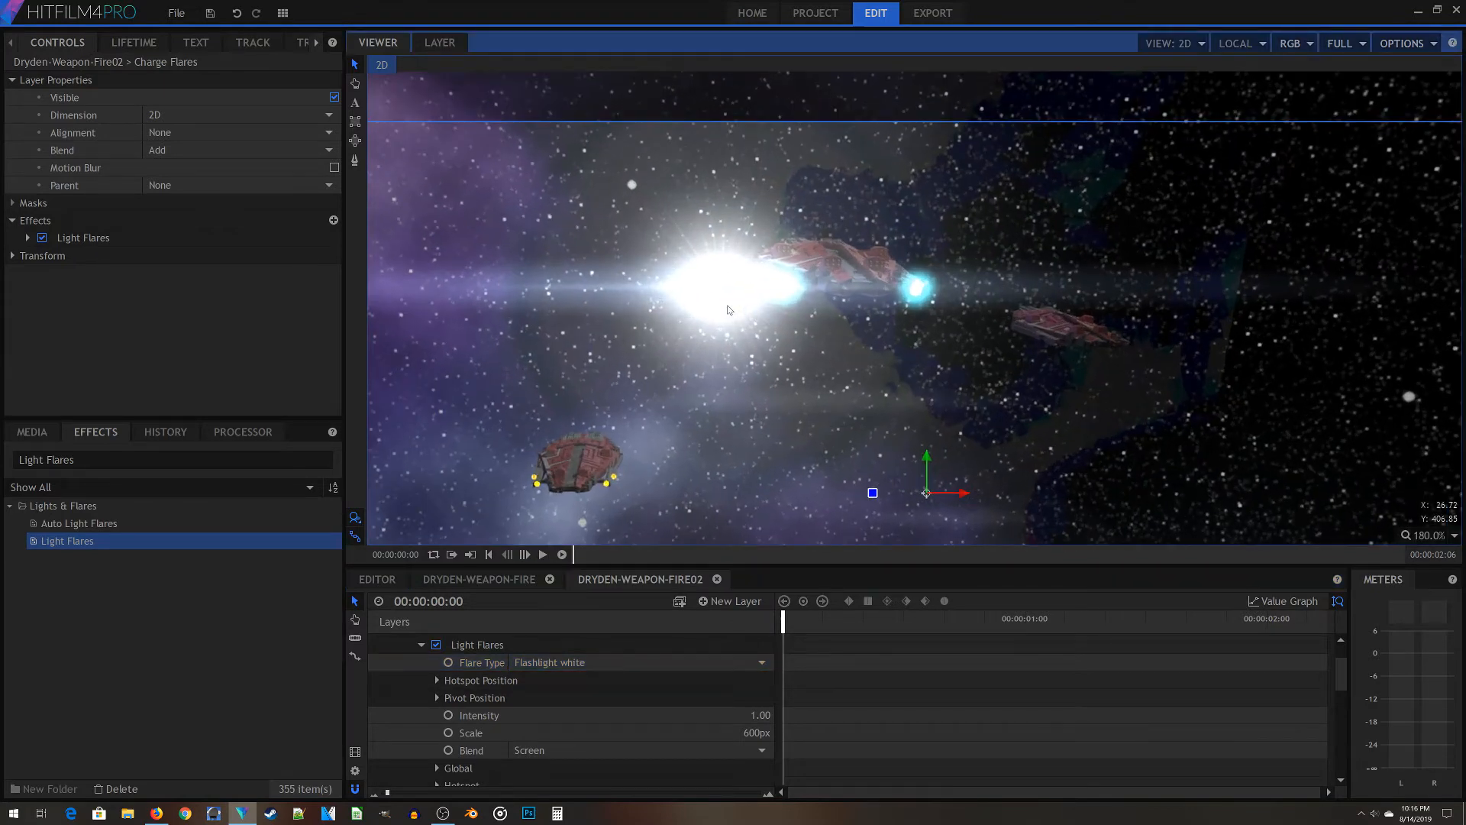
{"action": "scroll", "coordinate": [724, 325], "scroll_direction": "down", "scroll_amount": 3}
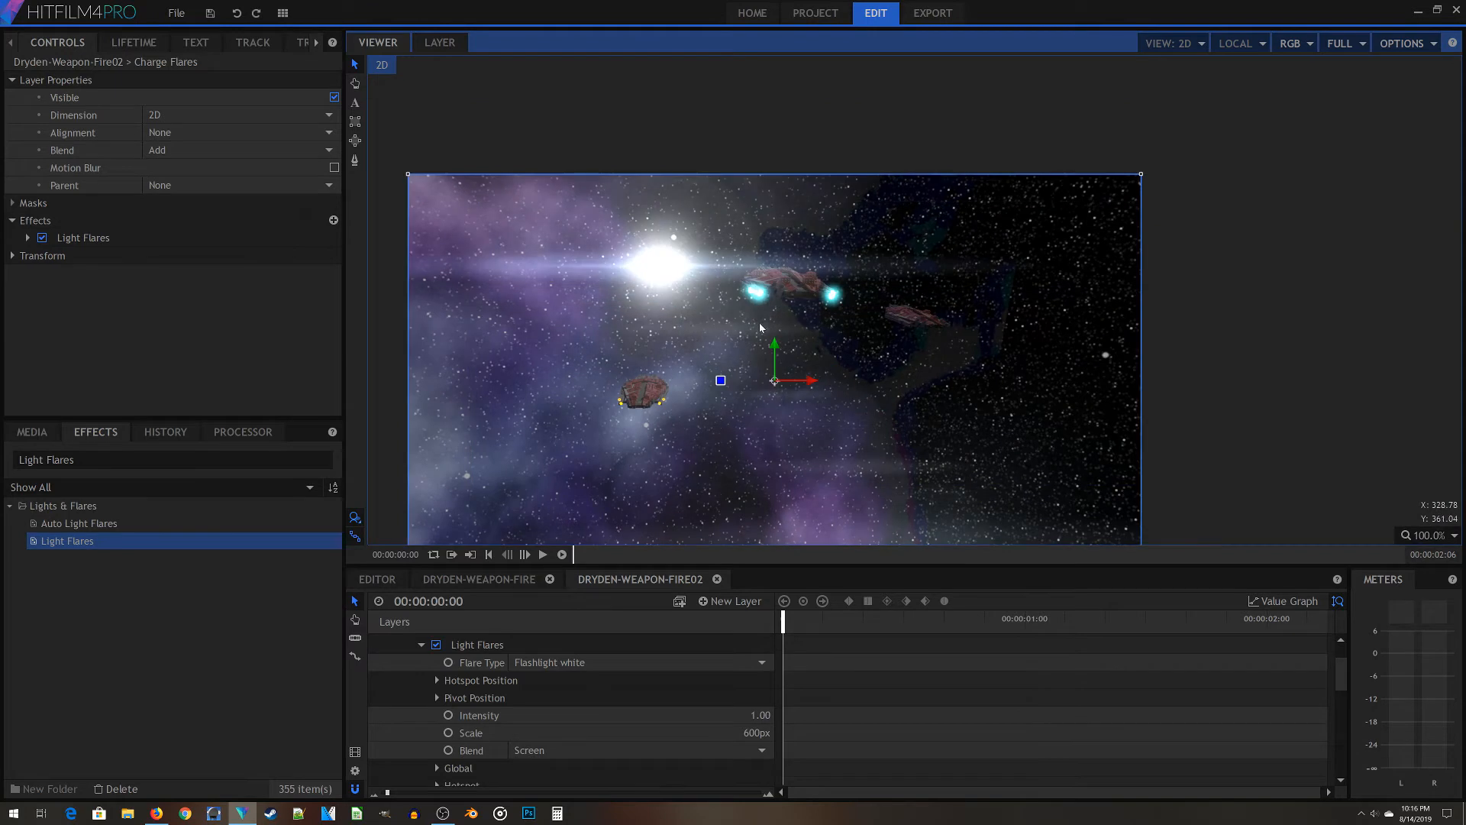
Set the Center of the Light Flares effect's hotspot position to 0, 0
{"action": "left_click", "coordinate": [437, 681]}
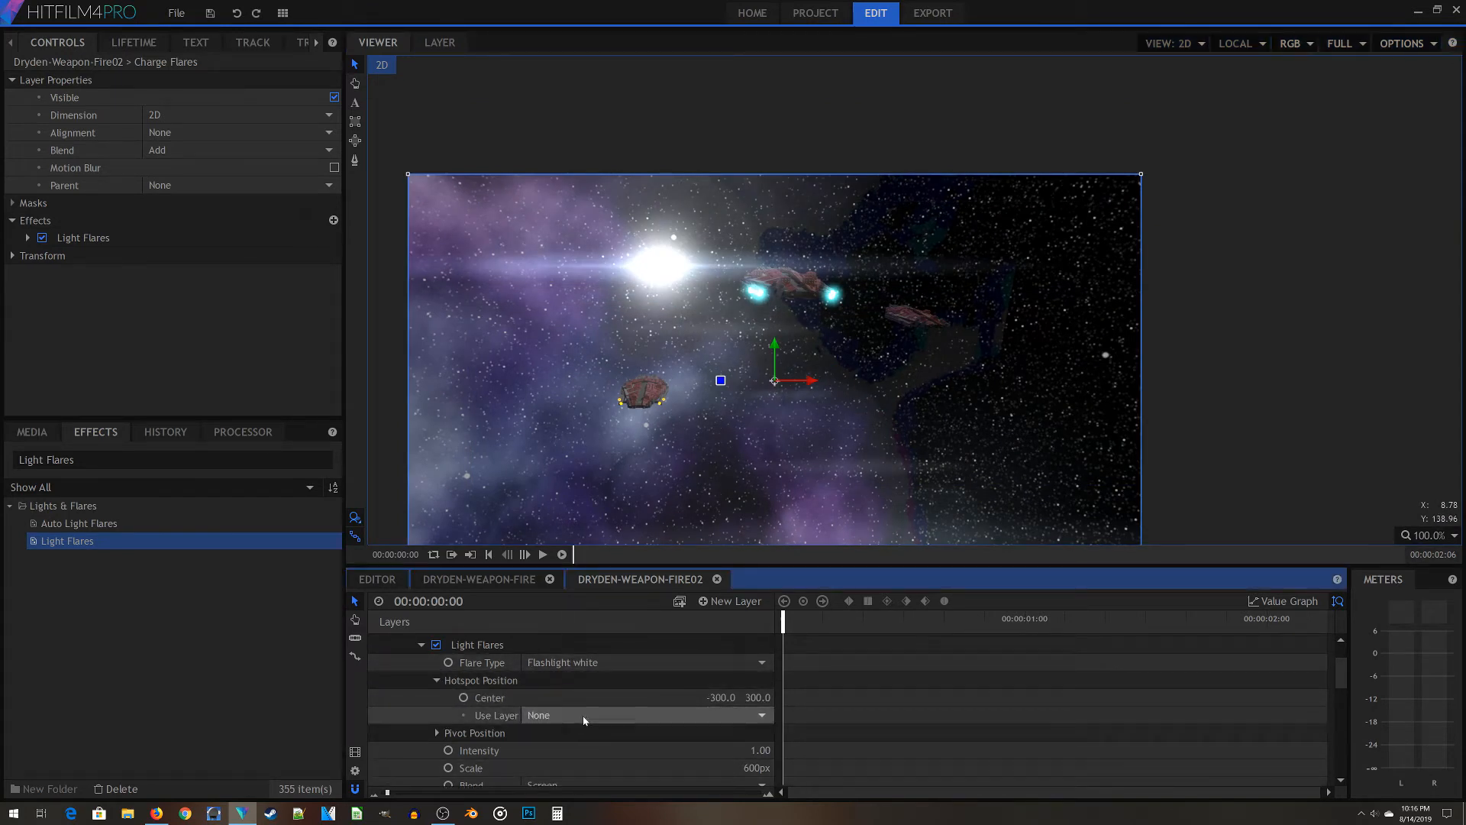
{"action": "left_click", "coordinate": [712, 698]}
{"action": "type", "text": "0"}
{"action": "key", "text": "Tab"}
{"action": "type", "text": "0"}
{"action": "key", "text": "Return"}
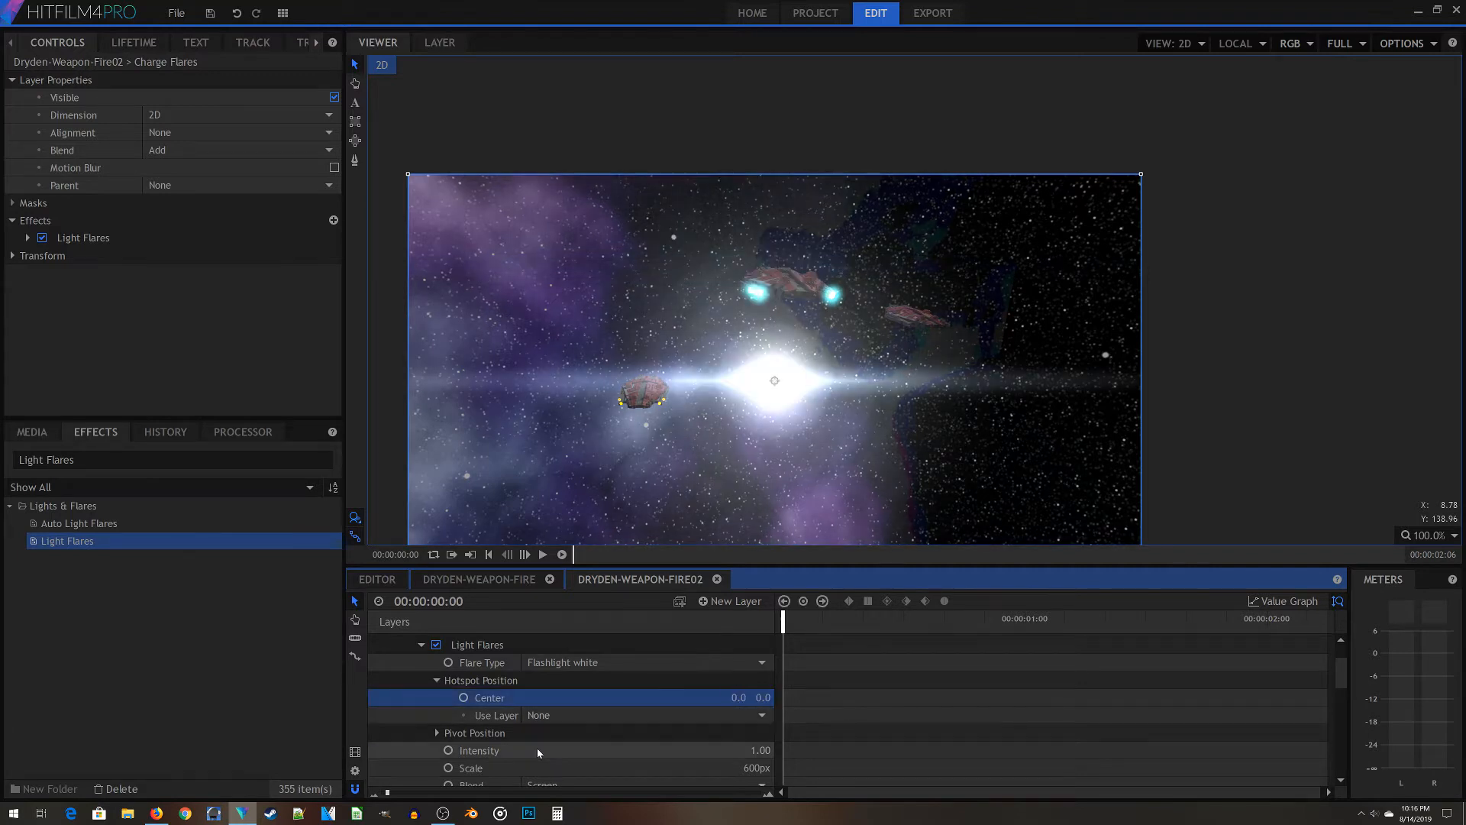
Attach the flare's hotspot position to the ChargeD01-01 point layer and inspect it at the ship's gun
{"action": "left_click", "coordinate": [534, 714]}
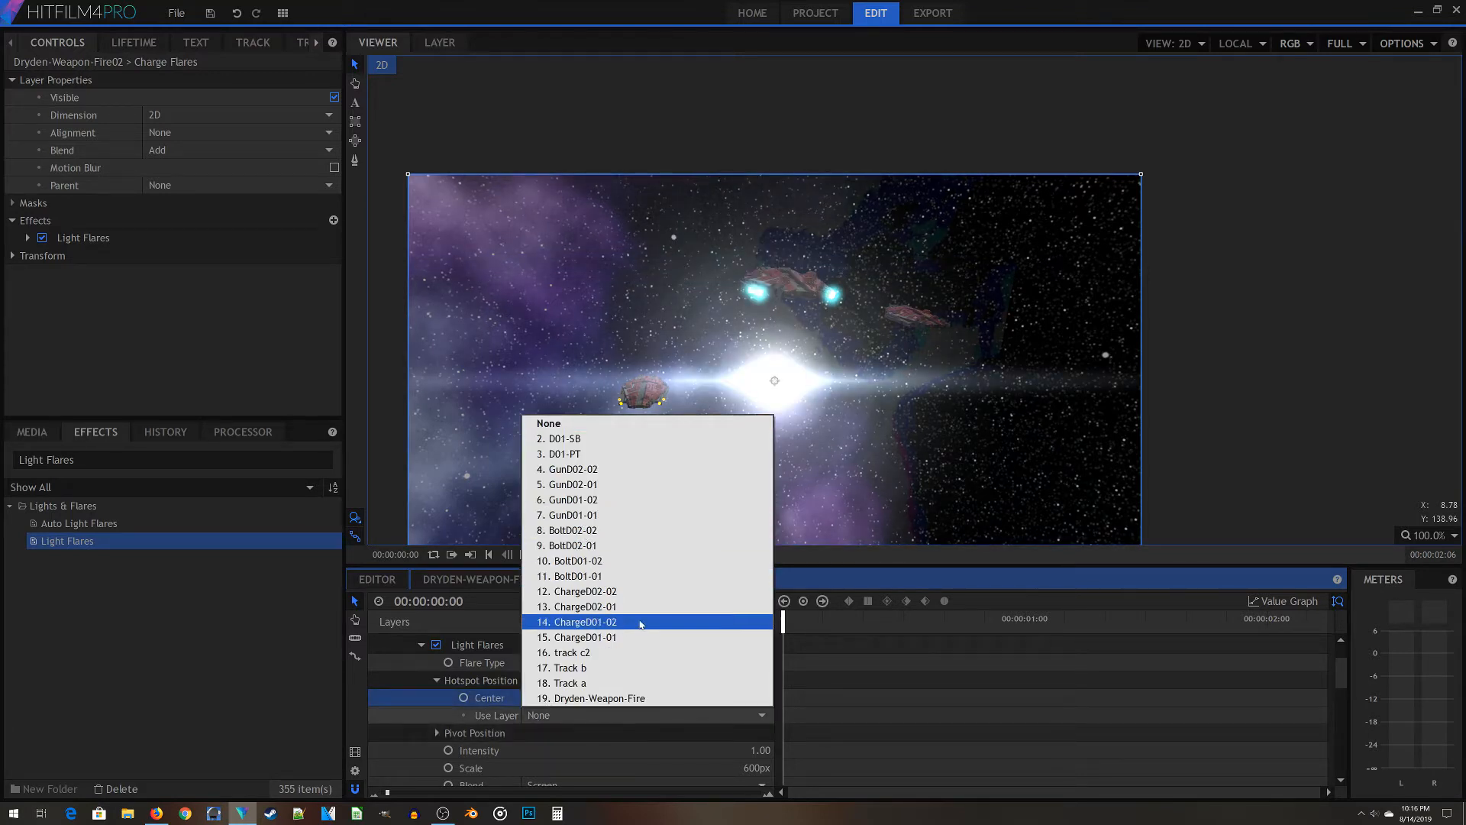
{"action": "left_click", "coordinate": [605, 648]}
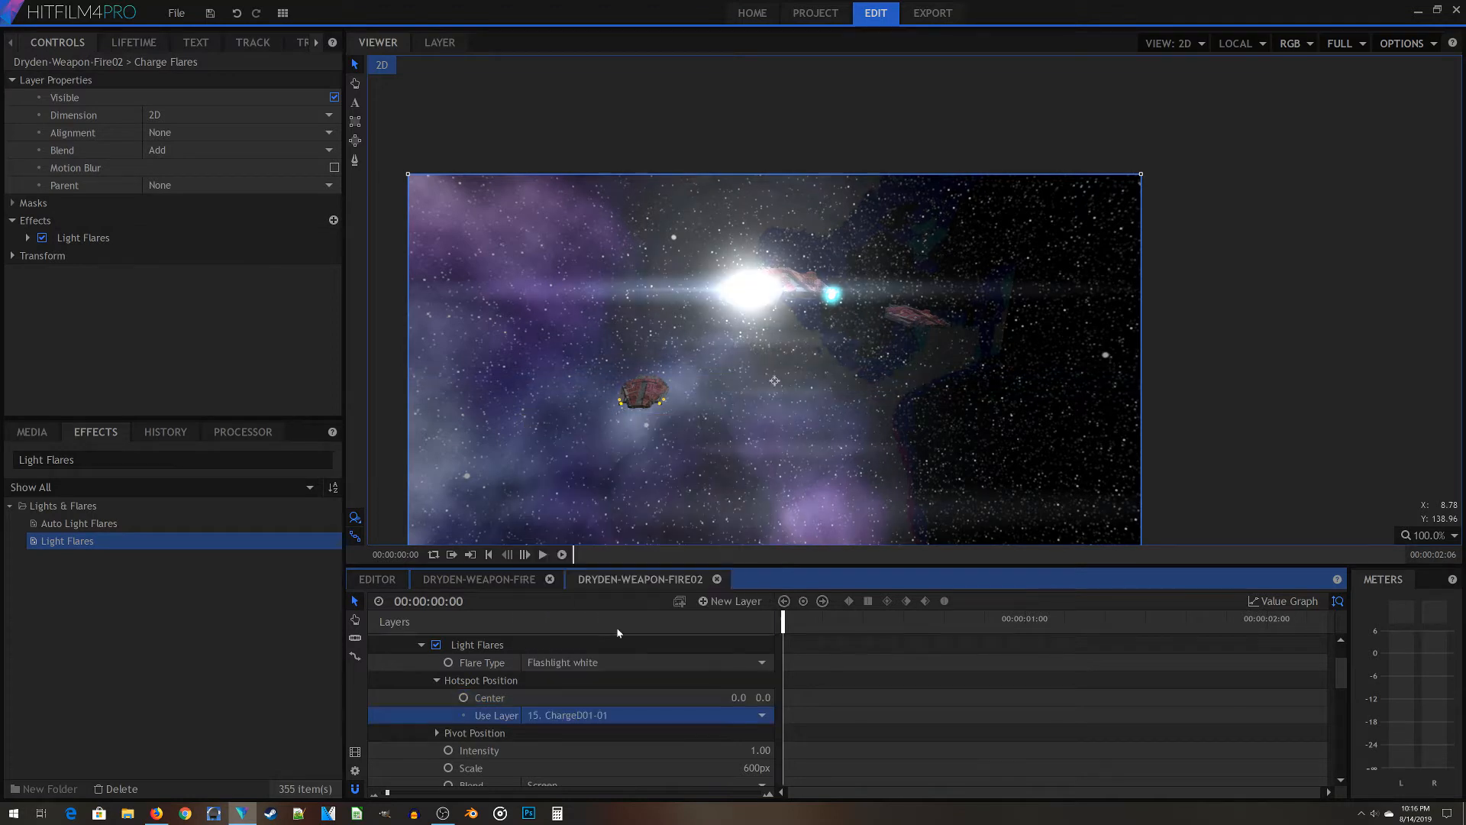
{"action": "scroll", "coordinate": [798, 349], "scroll_direction": "up", "scroll_amount": 4}
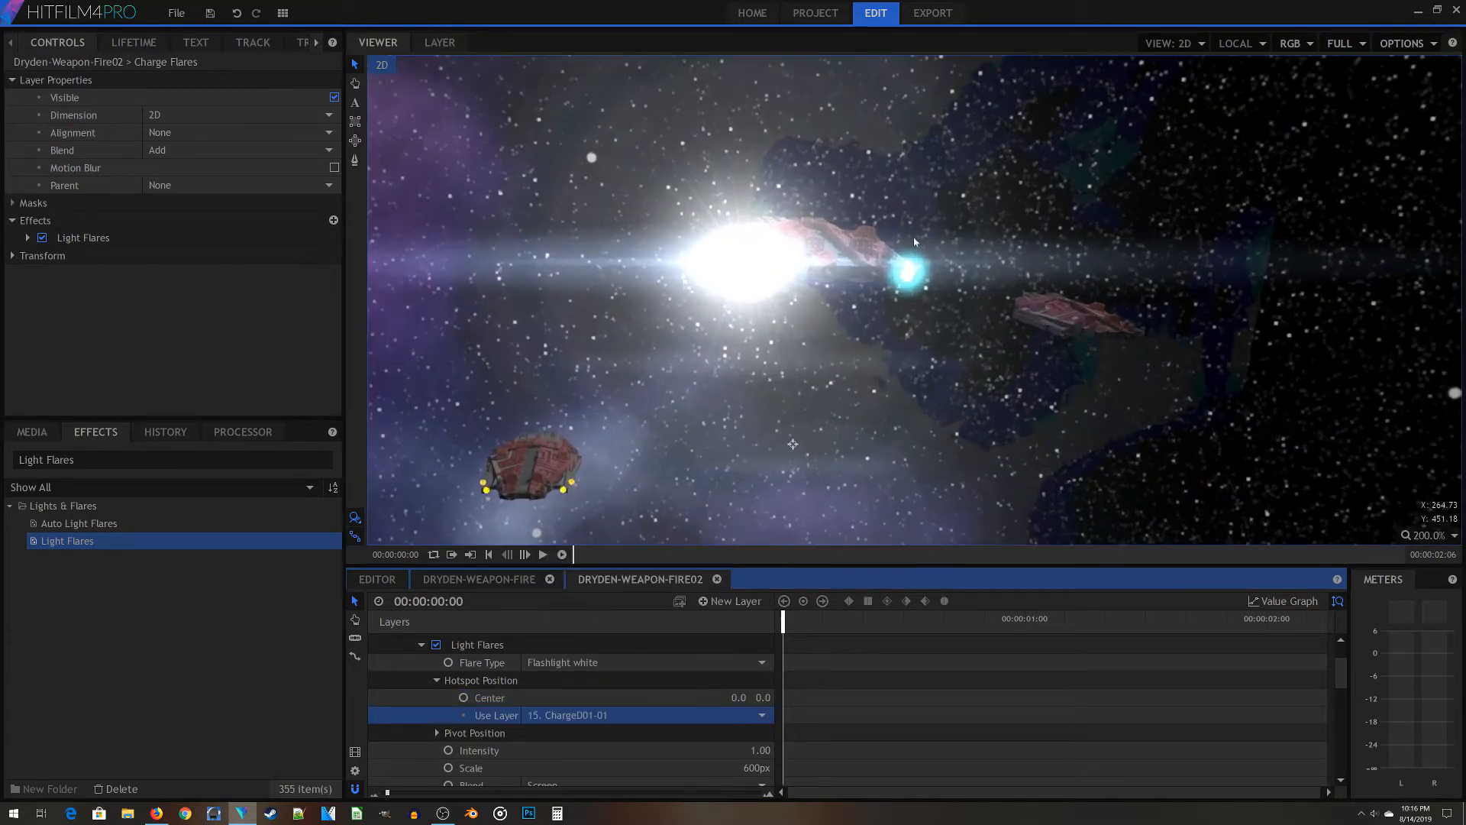
{"action": "scroll", "coordinate": [798, 447], "scroll_direction": "down", "scroll_amount": 2}
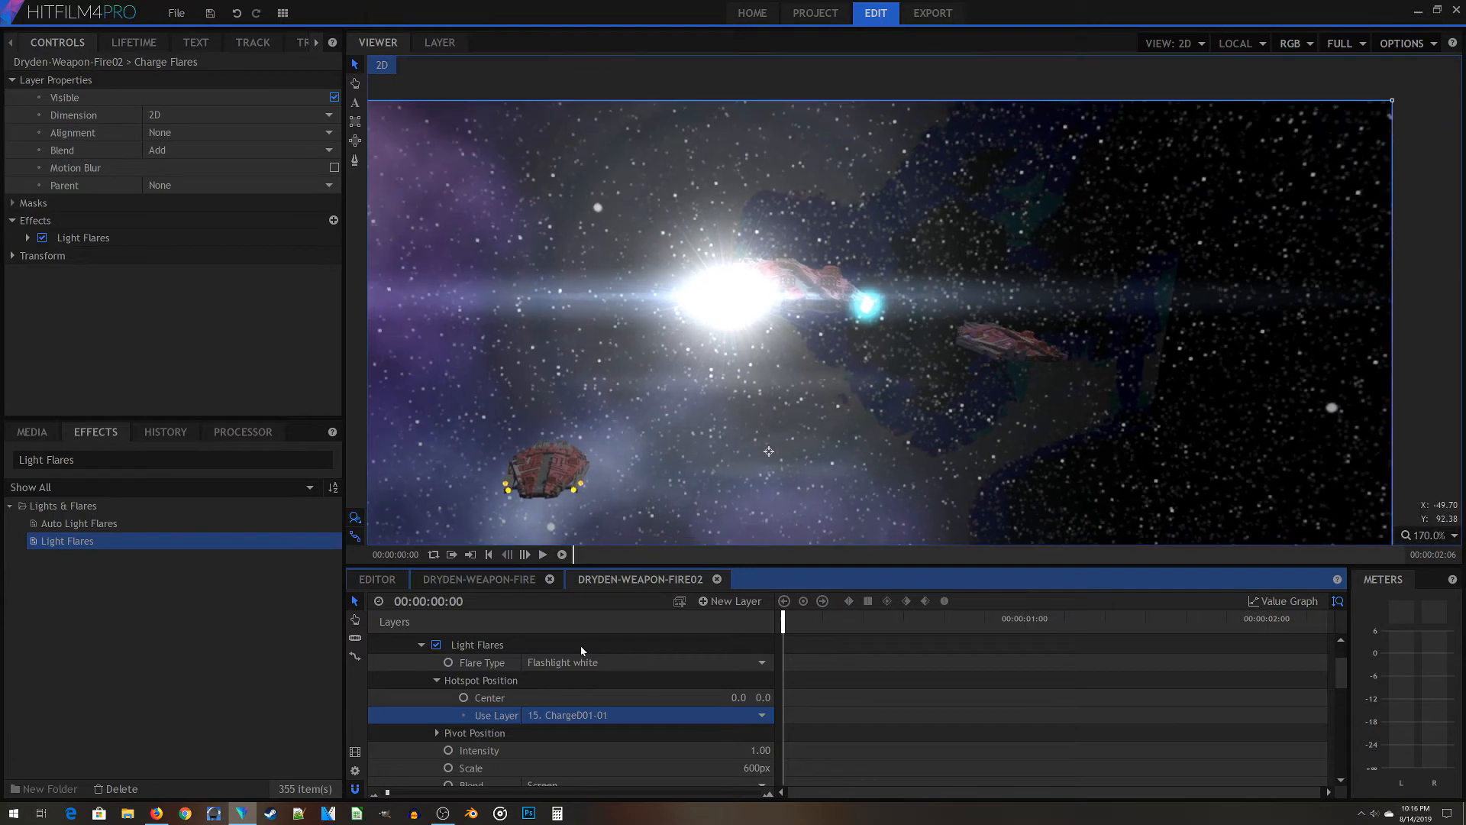
{"action": "scroll", "coordinate": [615, 703], "scroll_direction": "down", "scroll_amount": 5}
{"action": "scroll", "coordinate": [615, 703], "scroll_direction": "up", "scroll_amount": 3}
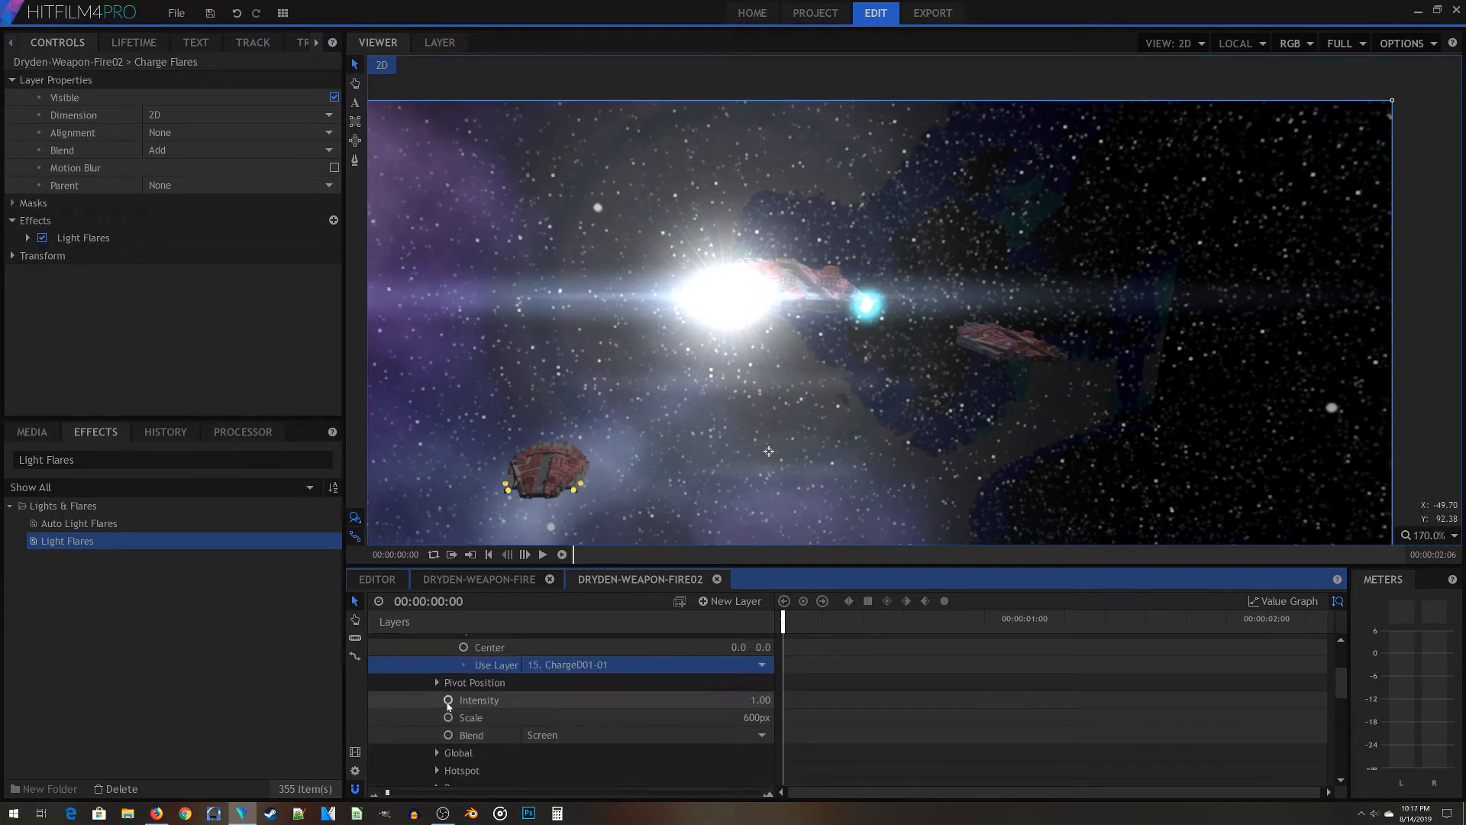
Set the Light Flares effect's intensity to 0.5 and its scale to 200px
{"action": "left_click", "coordinate": [766, 701]}
{"action": "type", "text": "0.25"}
{"action": "key", "text": "Return"}
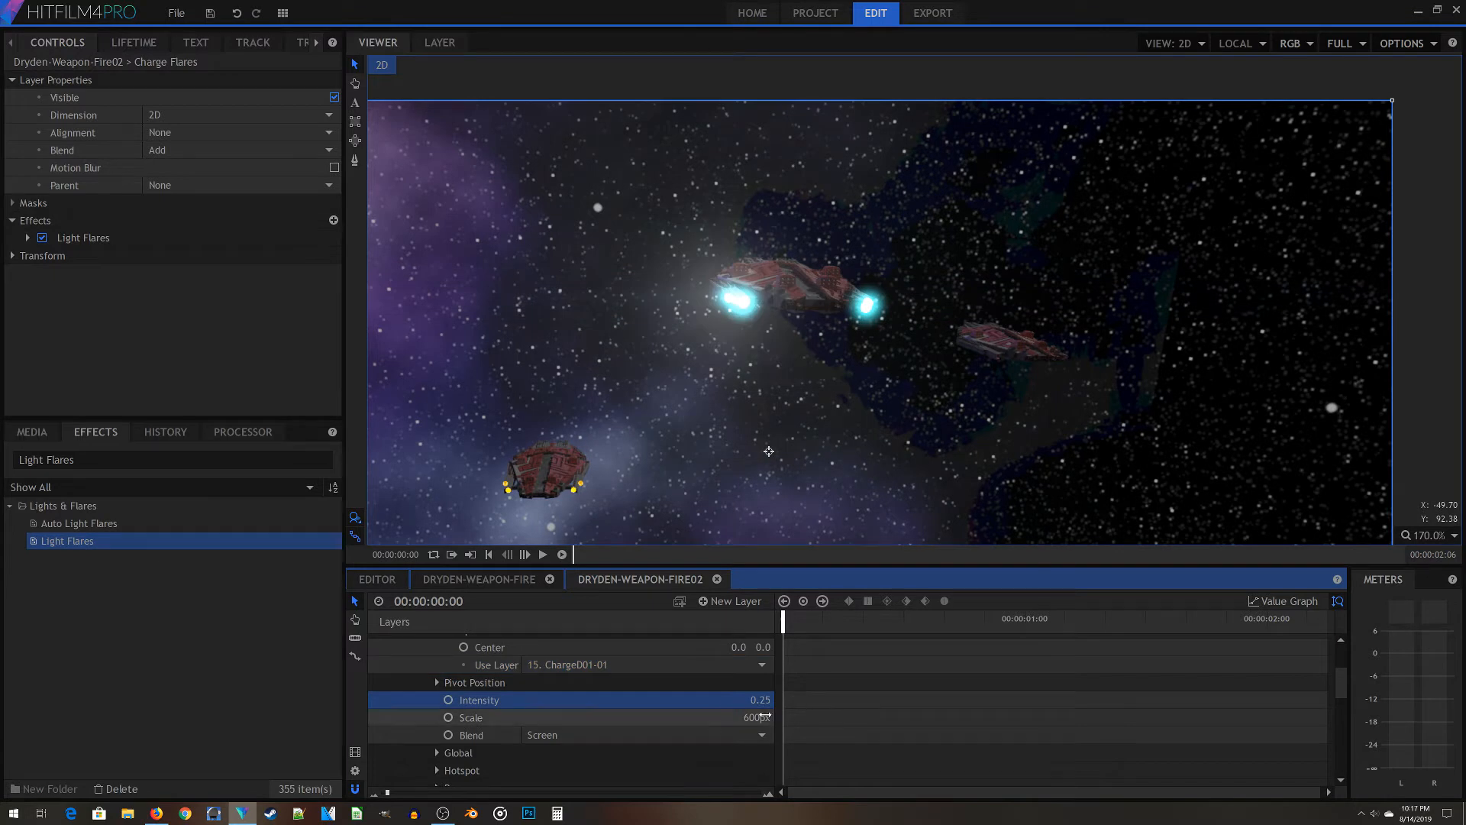
{"action": "left_click", "coordinate": [745, 701]}
{"action": "type", "text": "0.5"}
{"action": "key", "text": "Return"}
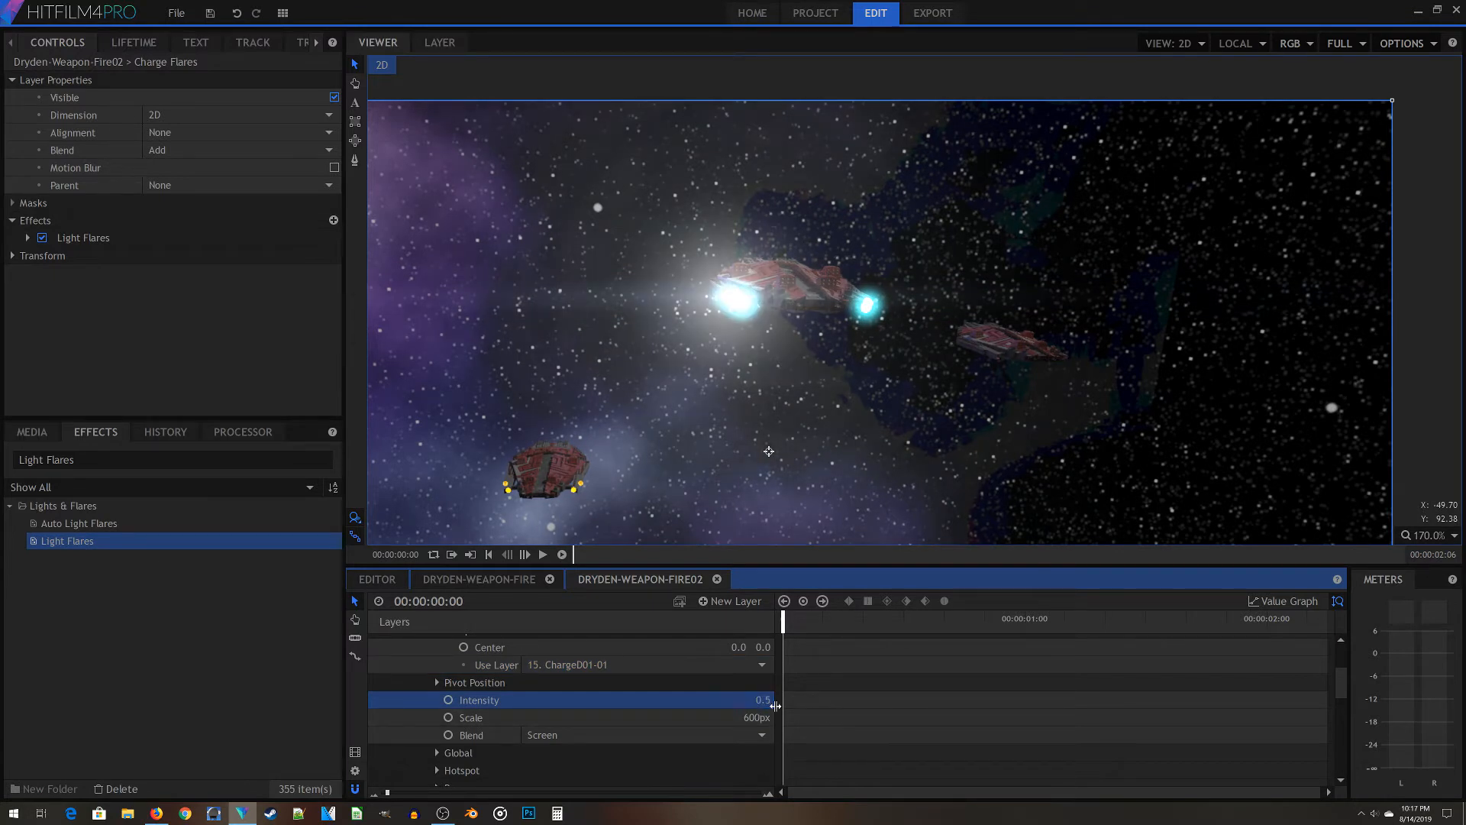
{"action": "left_click", "coordinate": [752, 717]}
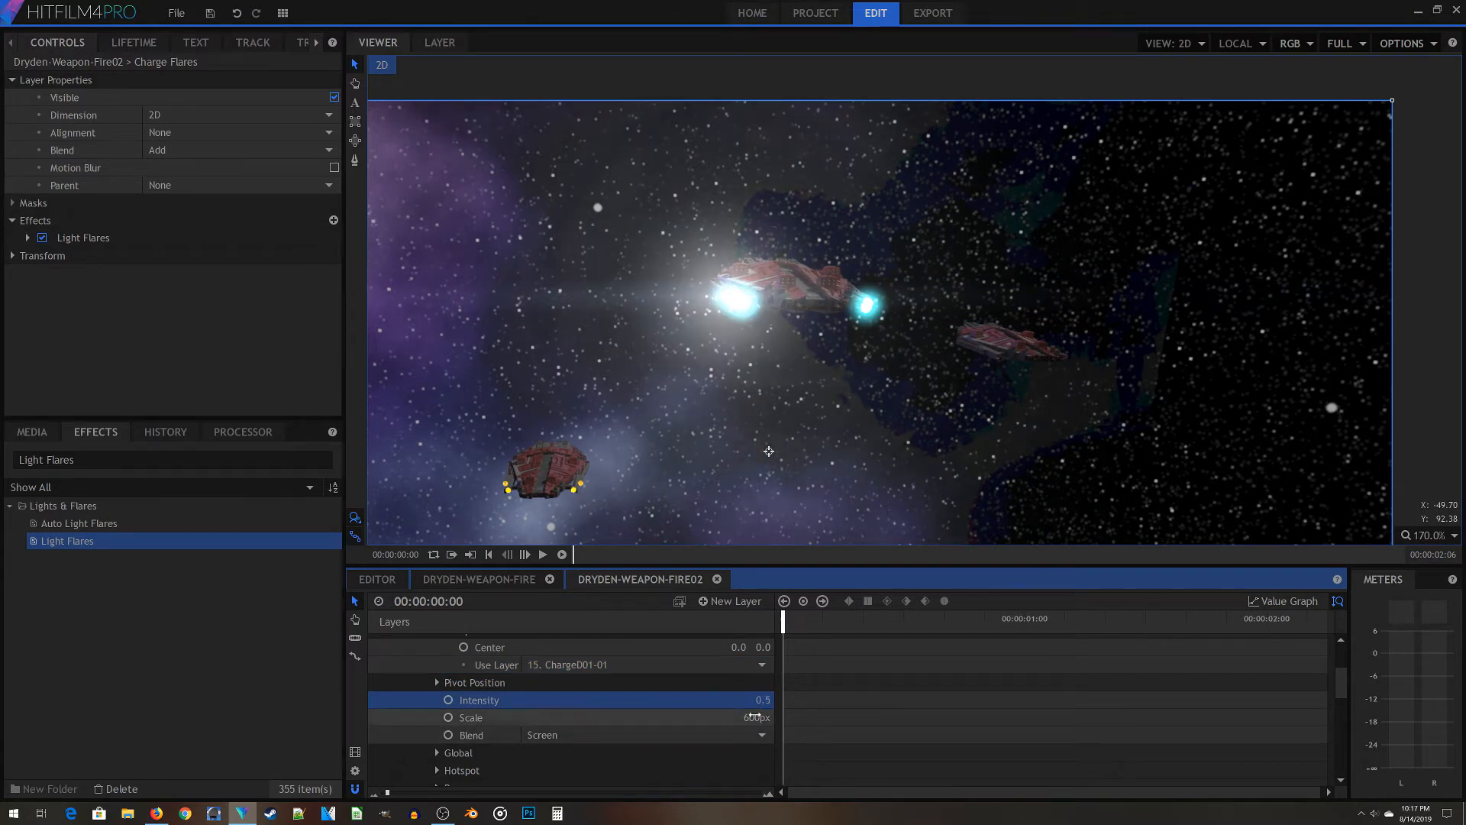
{"action": "type", "text": "200"}
{"action": "key", "text": "Return"}
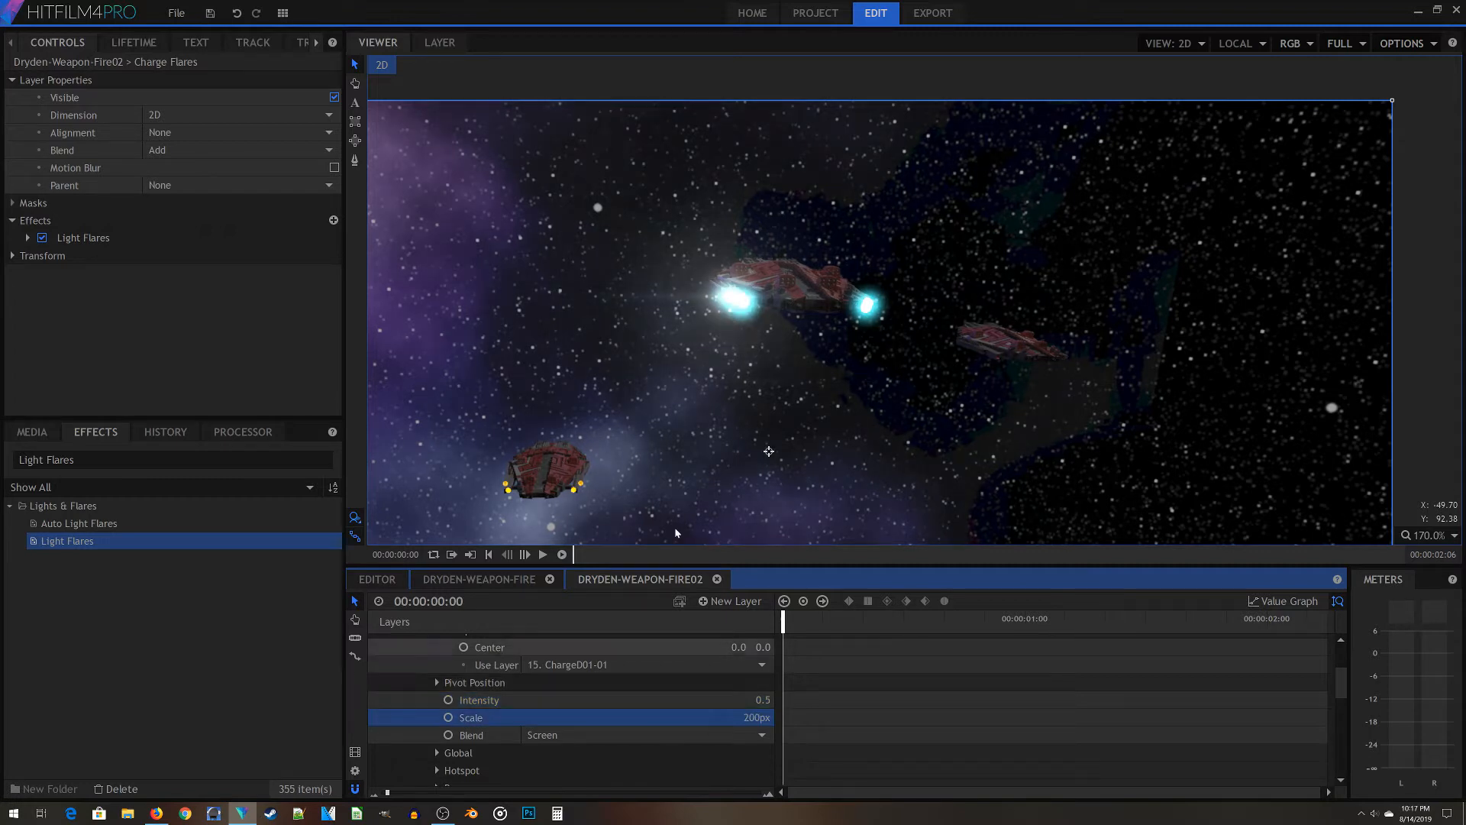
Toggle the Light Flares effect off and on to compare the ship's gun with and without the flare
{"action": "scroll", "coordinate": [624, 690], "scroll_direction": "up", "scroll_amount": 3}
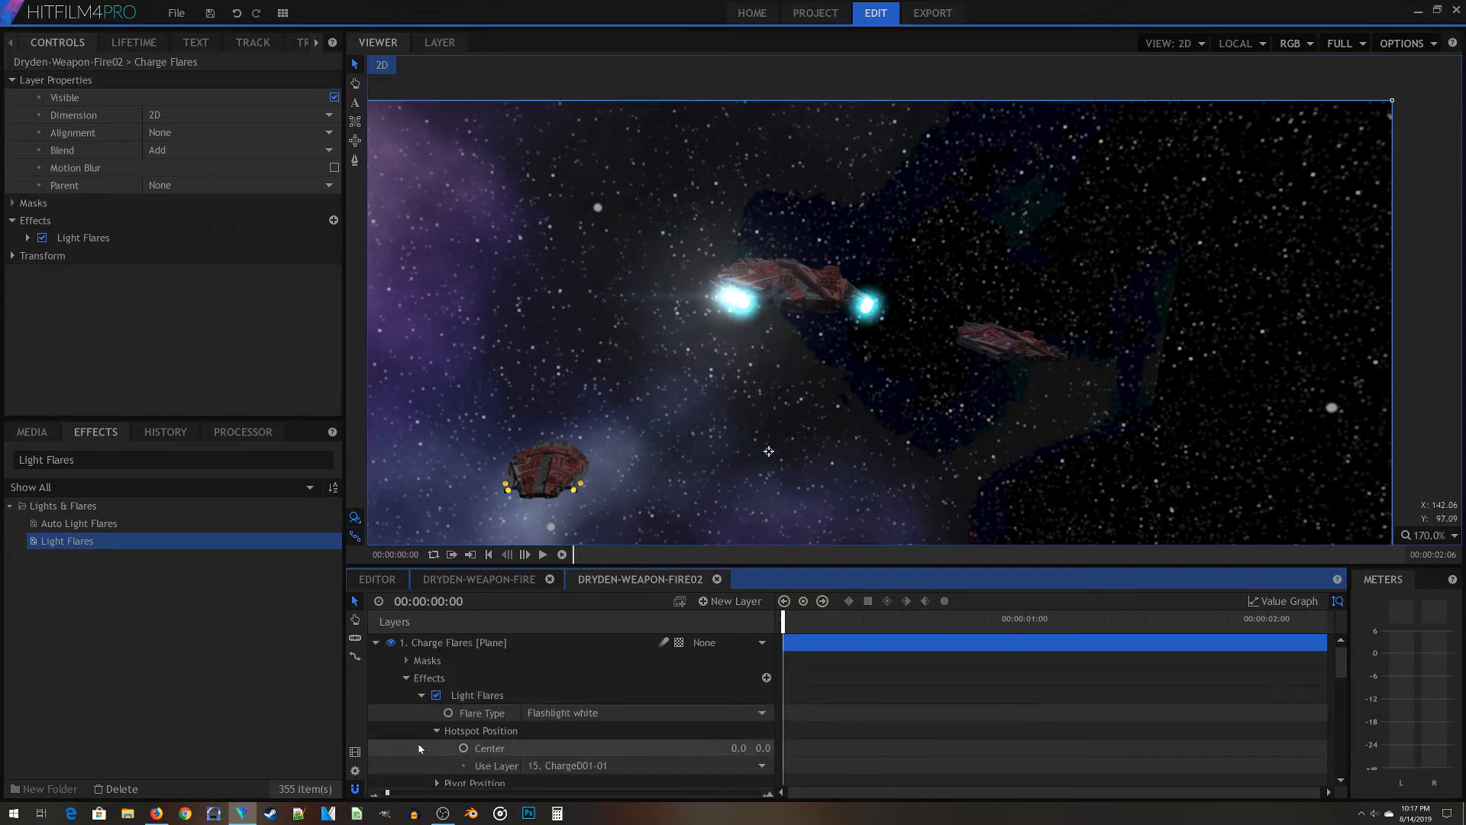
{"action": "left_click", "coordinate": [422, 693]}
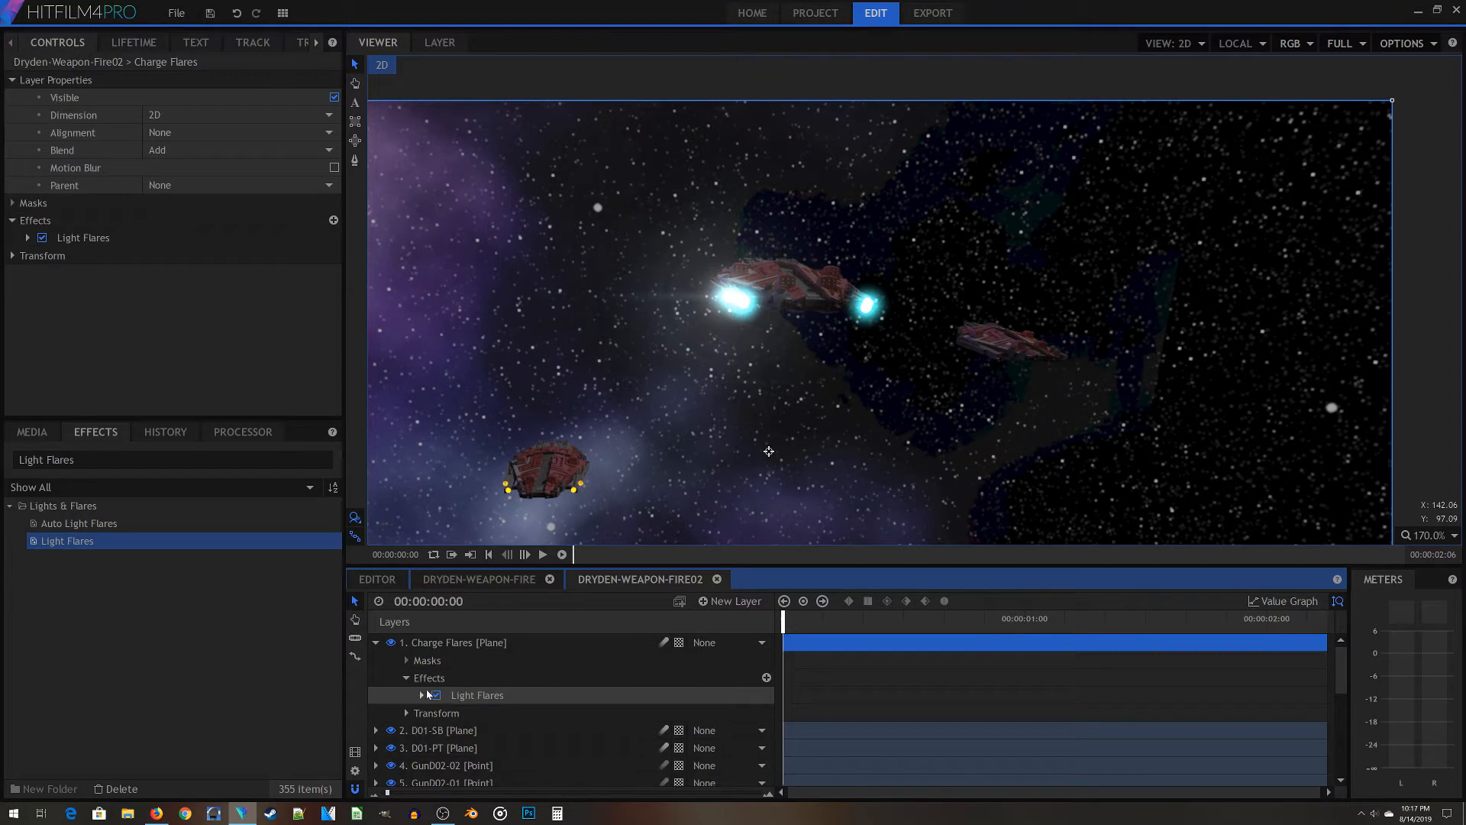
{"action": "left_click", "coordinate": [440, 698]}
{"action": "left_click", "coordinate": [439, 698]}
{"action": "left_click", "coordinate": [439, 698]}
{"action": "left_click", "coordinate": [439, 698]}
{"action": "left_click", "coordinate": [439, 698]}
{"action": "left_click", "coordinate": [440, 698]}
Set the Light Flares effect's hotspot color to light cyan (85, 255, 255)
{"action": "left_click", "coordinate": [420, 695]}
{"action": "scroll", "coordinate": [603, 718], "scroll_direction": "down", "scroll_amount": 2}
{"action": "left_click", "coordinate": [637, 749]}
{"action": "scroll", "coordinate": [535, 741], "scroll_direction": "down", "scroll_amount": 1}
{"action": "scroll", "coordinate": [504, 725], "scroll_direction": "down", "scroll_amount": 2}
{"action": "left_click", "coordinate": [439, 695]}
{"action": "left_click", "coordinate": [438, 695]}
{"action": "left_click", "coordinate": [439, 695]}
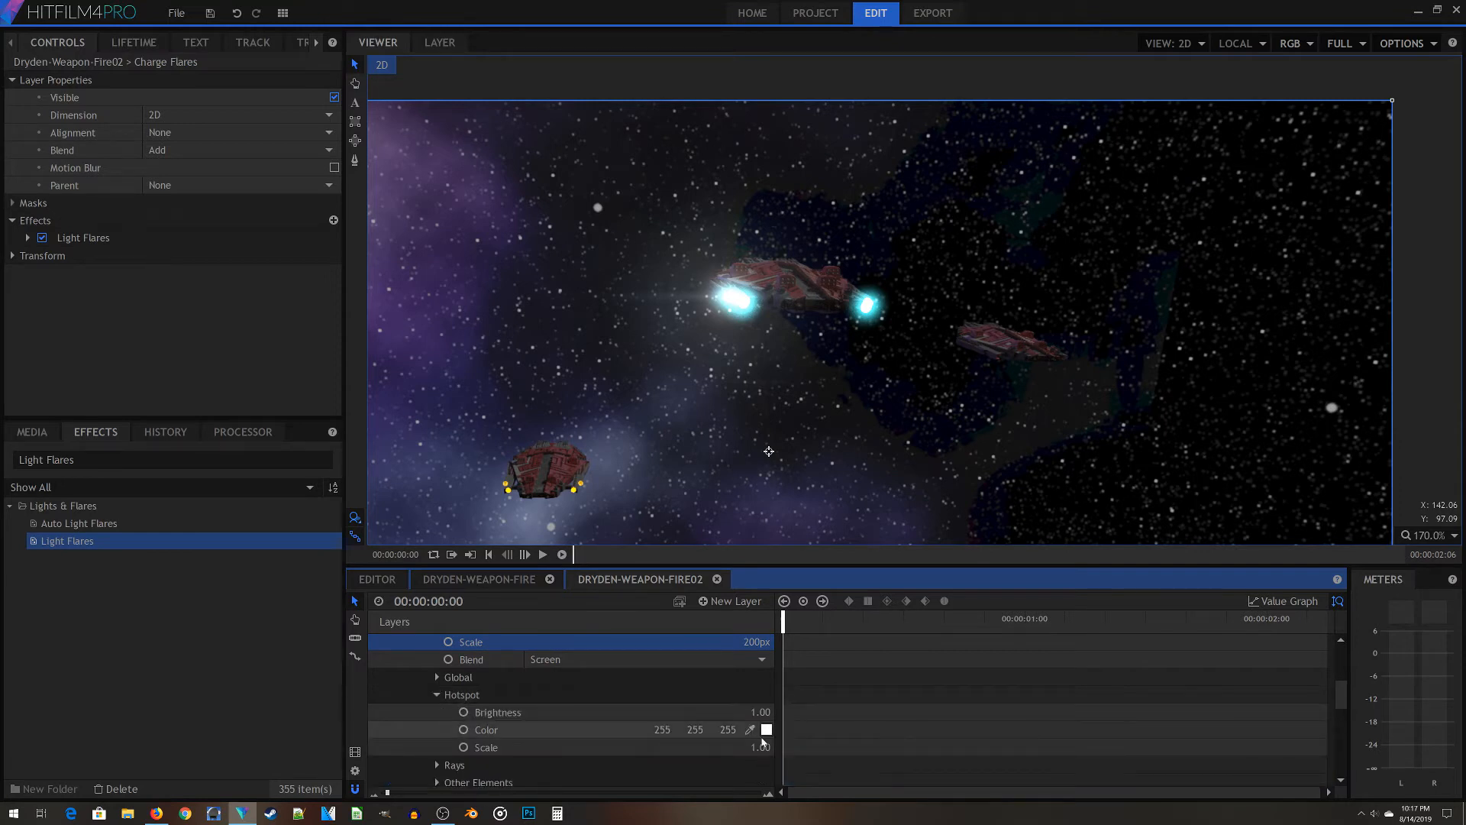
{"action": "left_click", "coordinate": [766, 729]}
{"action": "left_click", "coordinate": [686, 386]}
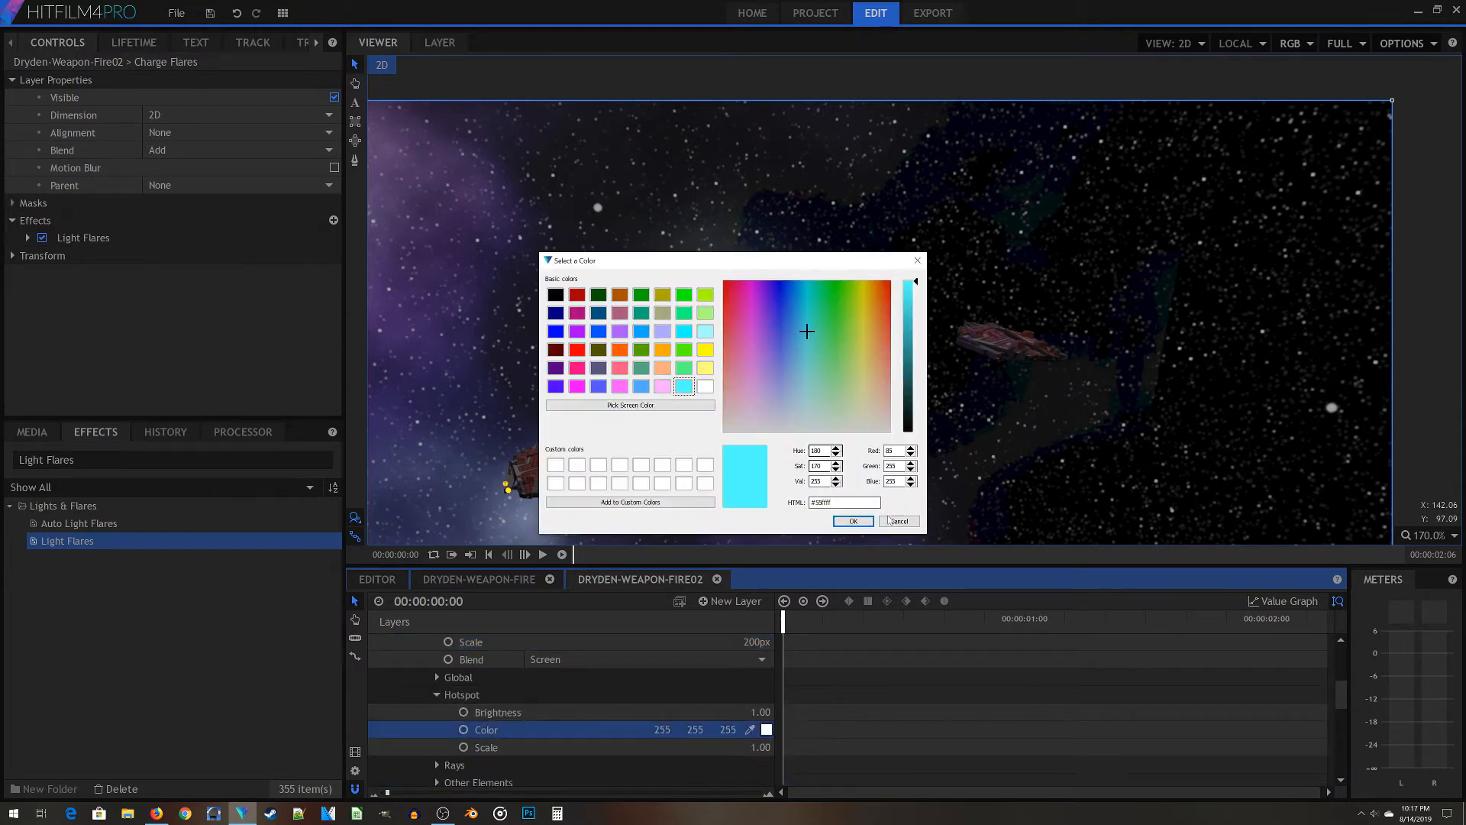
{"action": "left_click", "coordinate": [853, 520]}
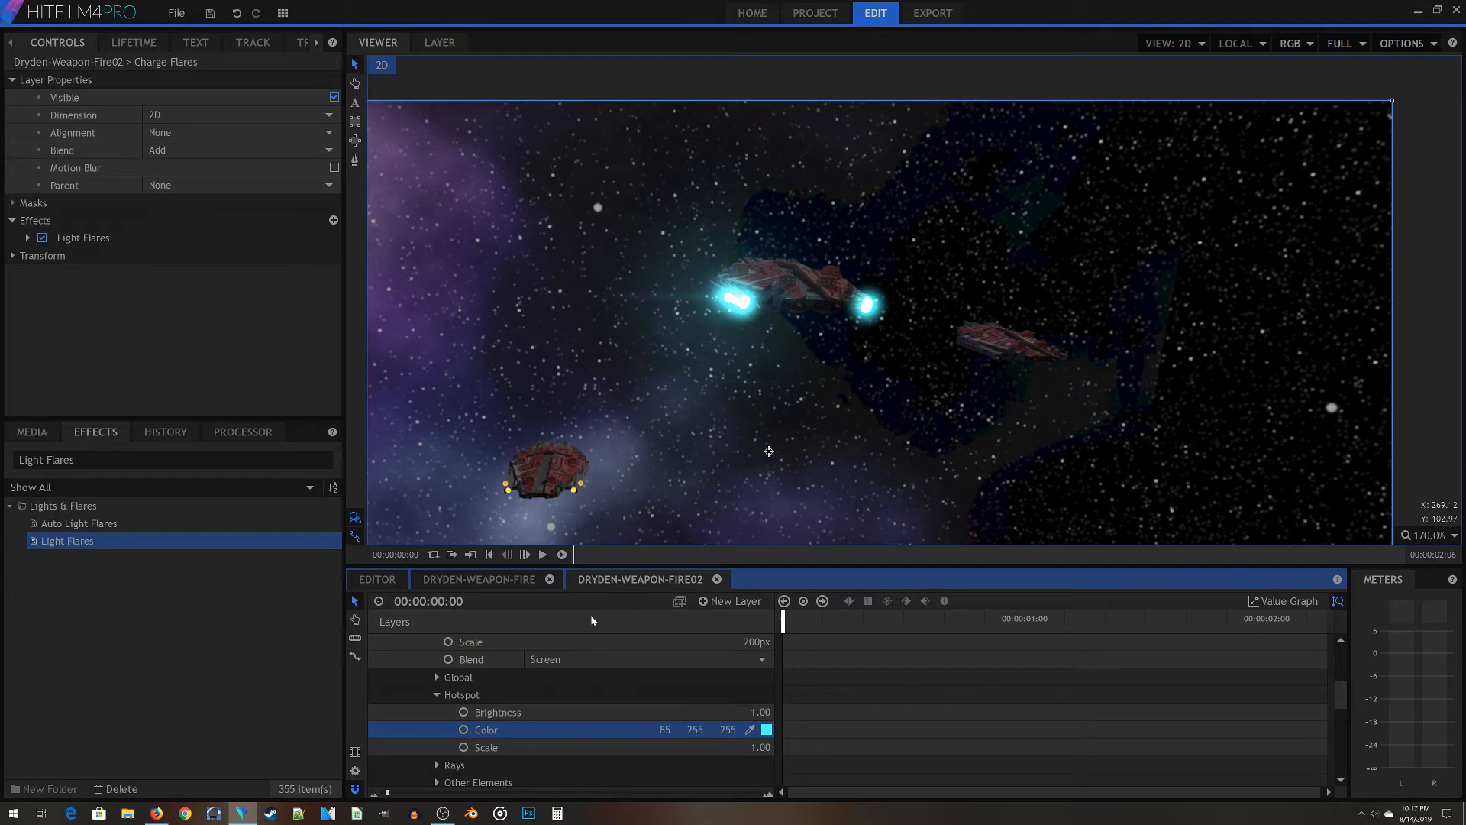
Enable keyframing for the flare's intensity and scale at 00:00:00:00
{"action": "scroll", "coordinate": [764, 664], "scroll_direction": "up", "scroll_amount": 5}
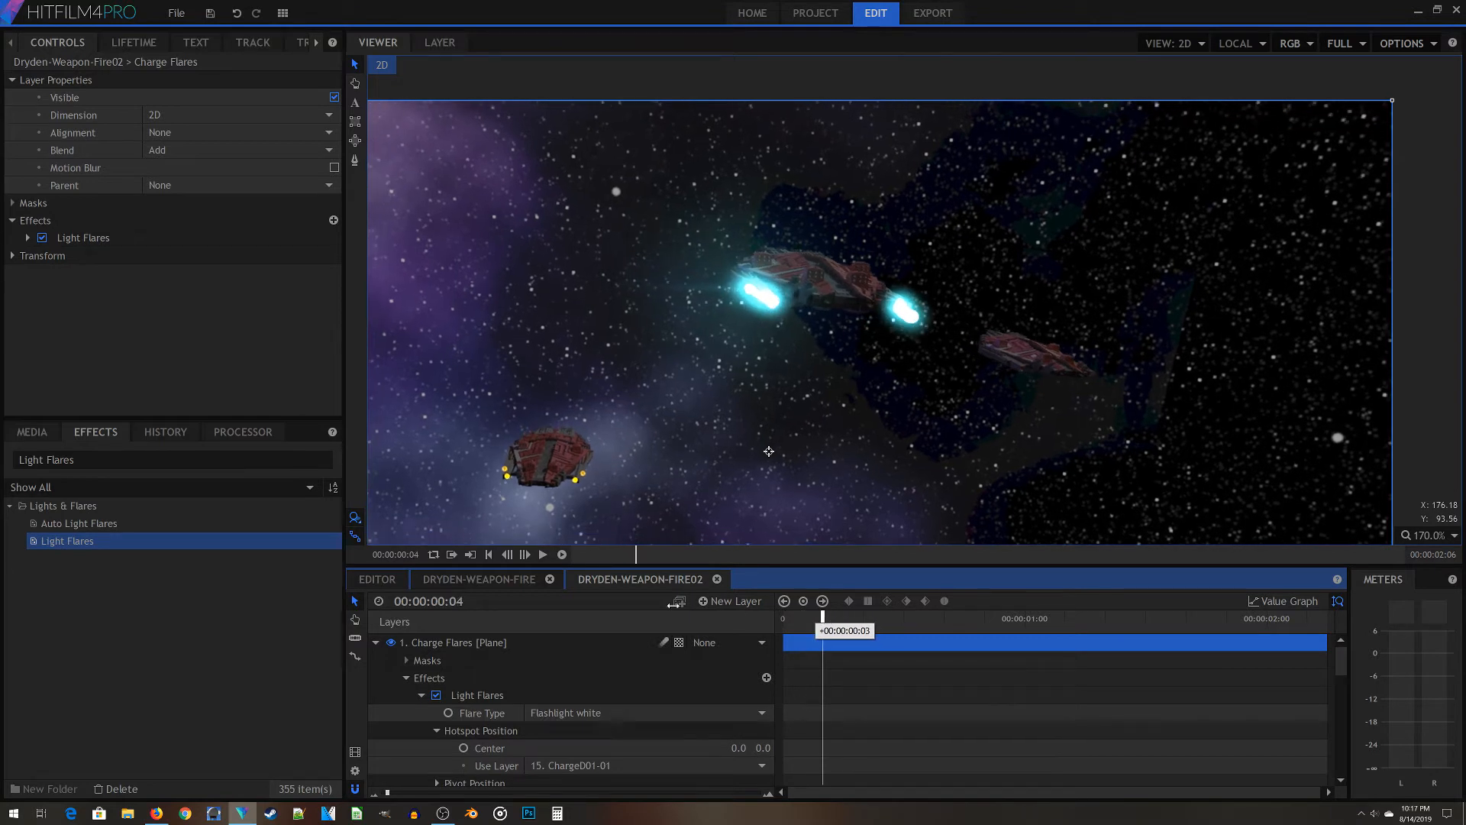
{"action": "scroll", "coordinate": [623, 659], "scroll_direction": "down", "scroll_amount": 3}
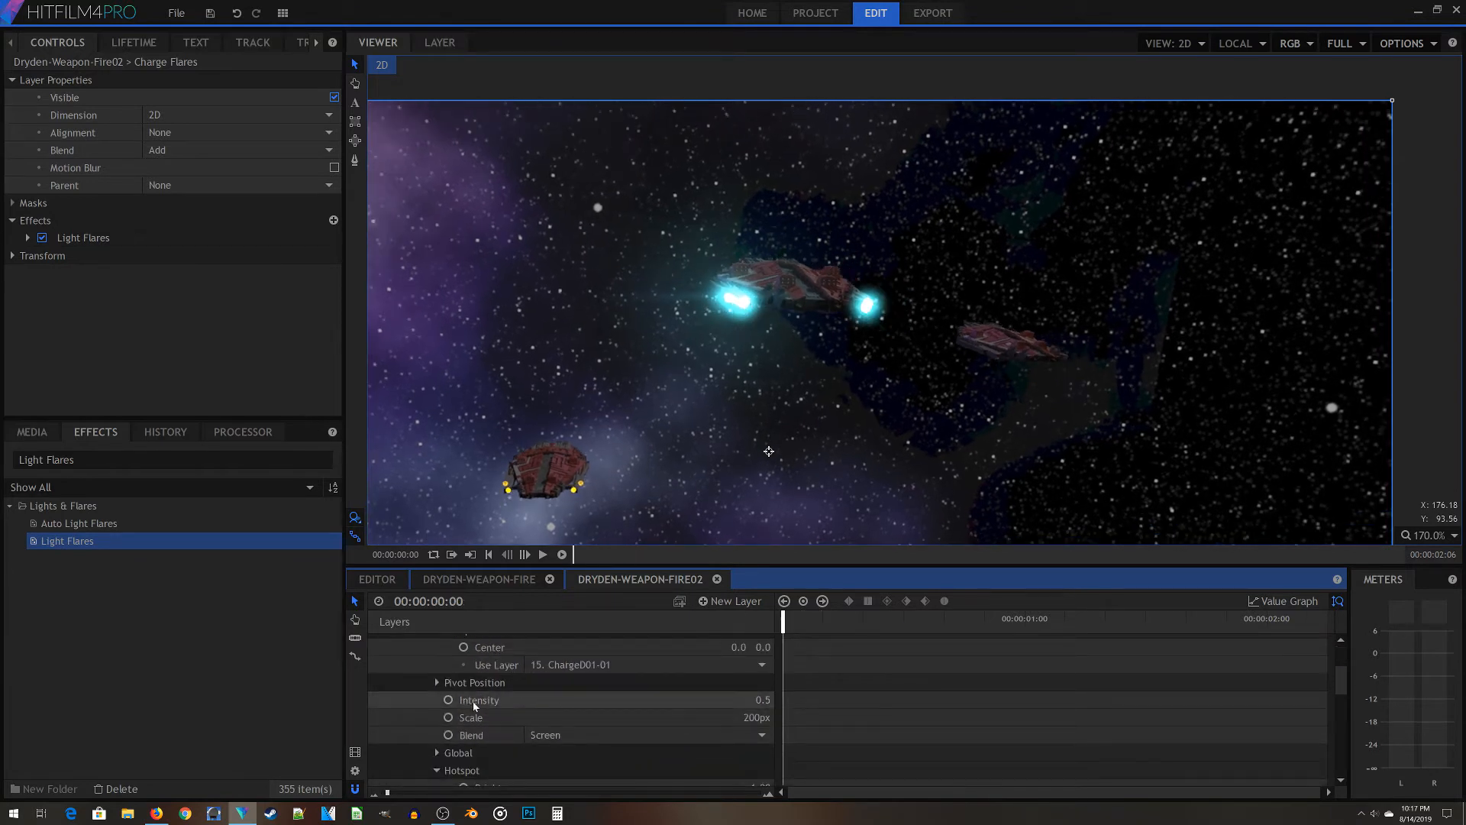
{"action": "left_click", "coordinate": [448, 701]}
{"action": "left_click", "coordinate": [448, 718]}
At 00:00:00:19, keyframe the flare's intensity at 0.65 and its scale at 250px
{"action": "left_click_drag", "start_coordinate": [784, 618], "coordinate": [980, 647]}
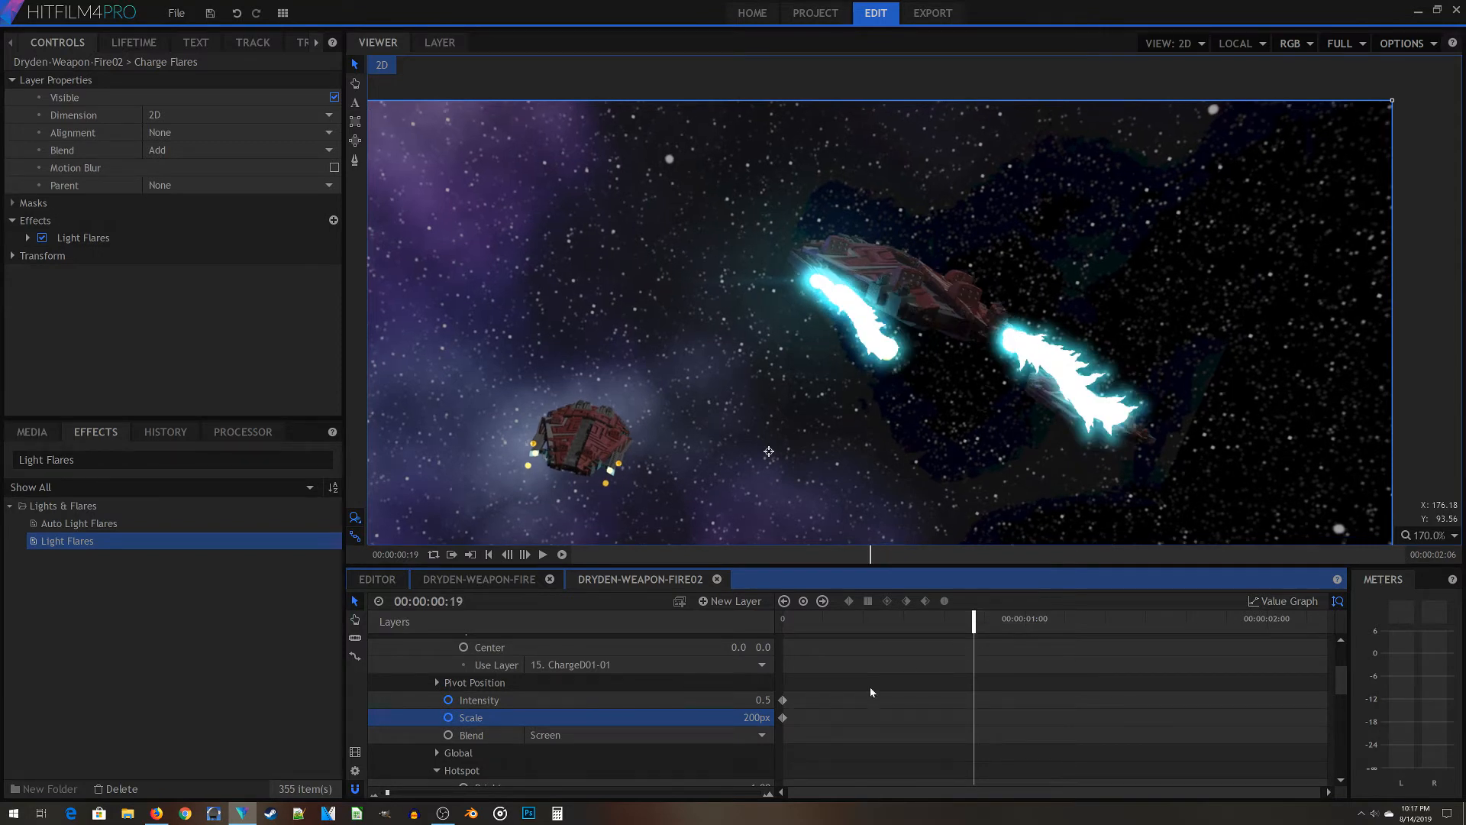
{"action": "left_click", "coordinate": [762, 700]}
{"action": "type", "text": "0.65"}
{"action": "key", "text": "Return"}
{"action": "left_click", "coordinate": [761, 717]}
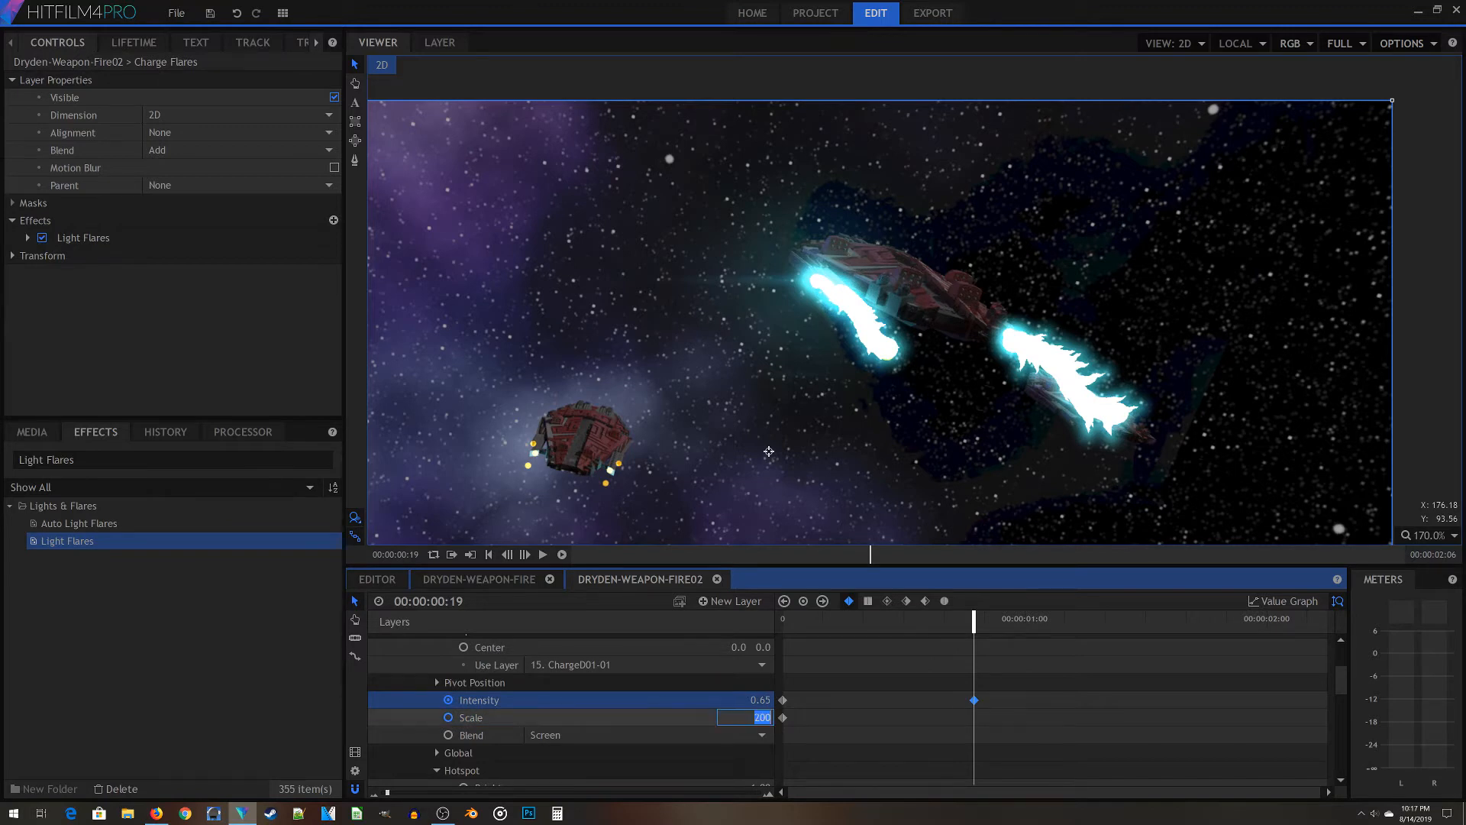
{"action": "type", "text": "250"}
{"action": "key", "text": "Return"}
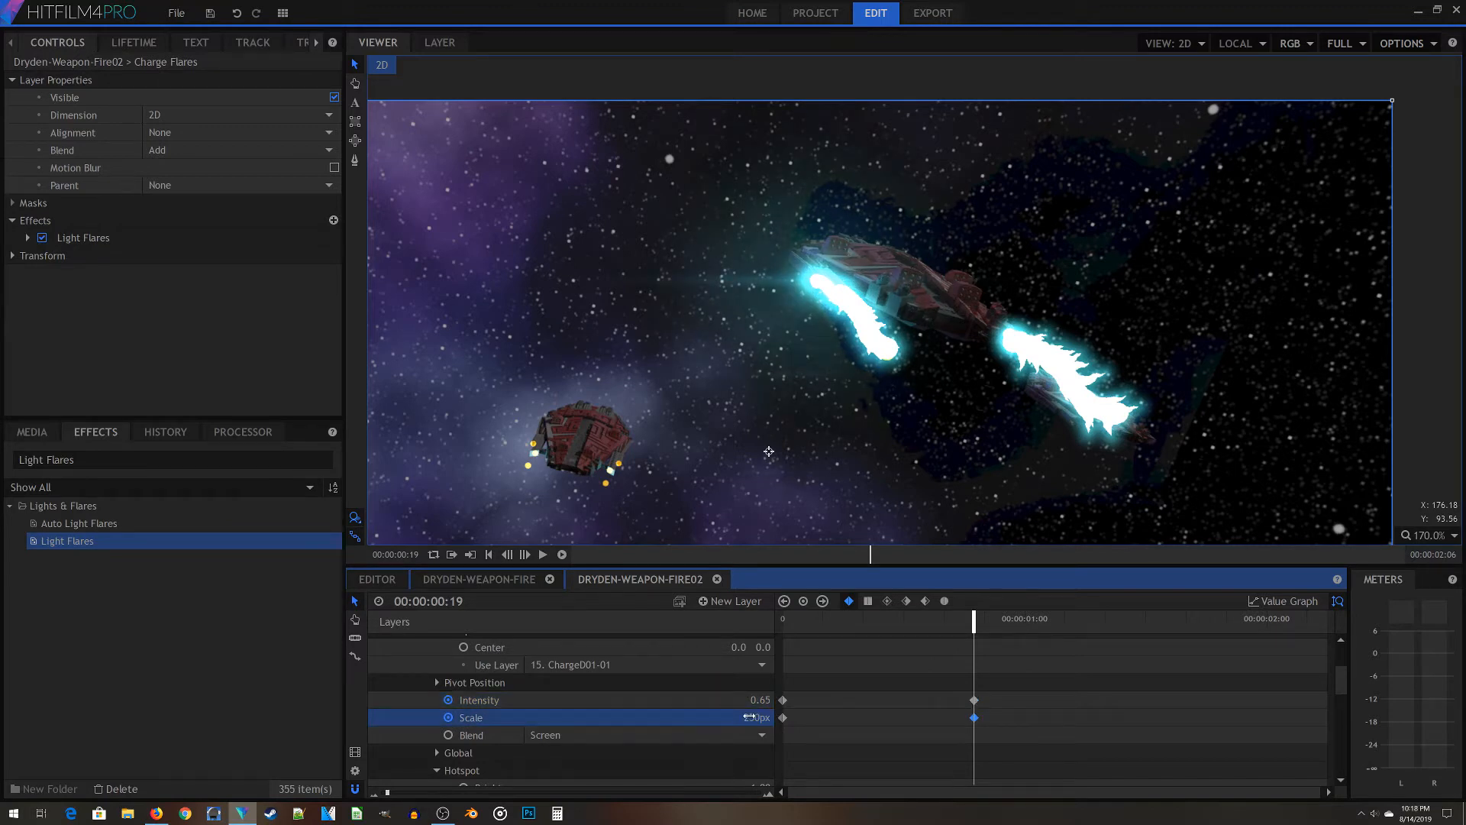
Rename the Light Flares effect on the Charge Flares layer as Charge SB
{"action": "scroll", "coordinate": [611, 714], "scroll_direction": "up", "scroll_amount": 5}
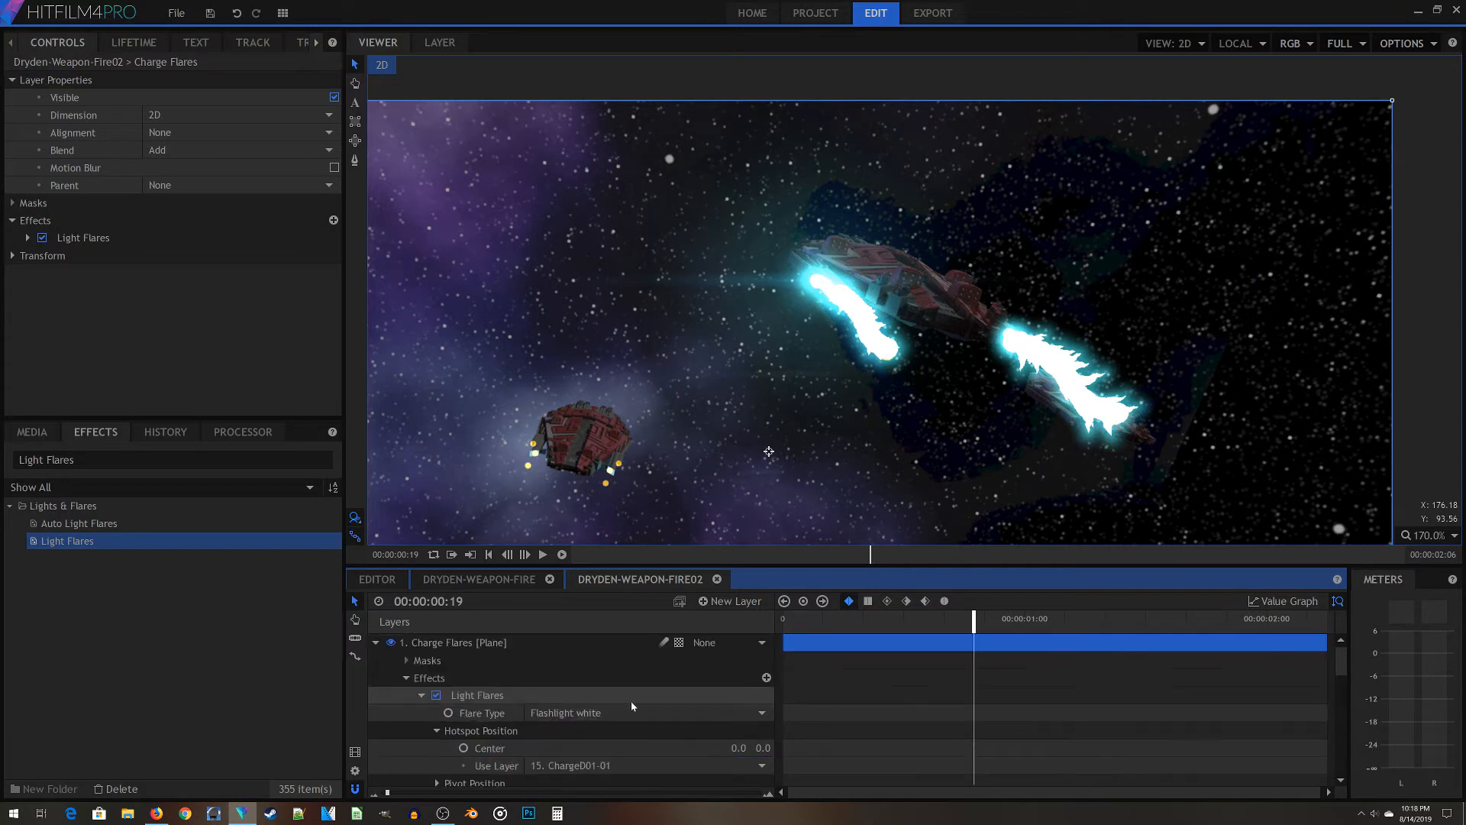
{"action": "left_click", "coordinate": [420, 696]}
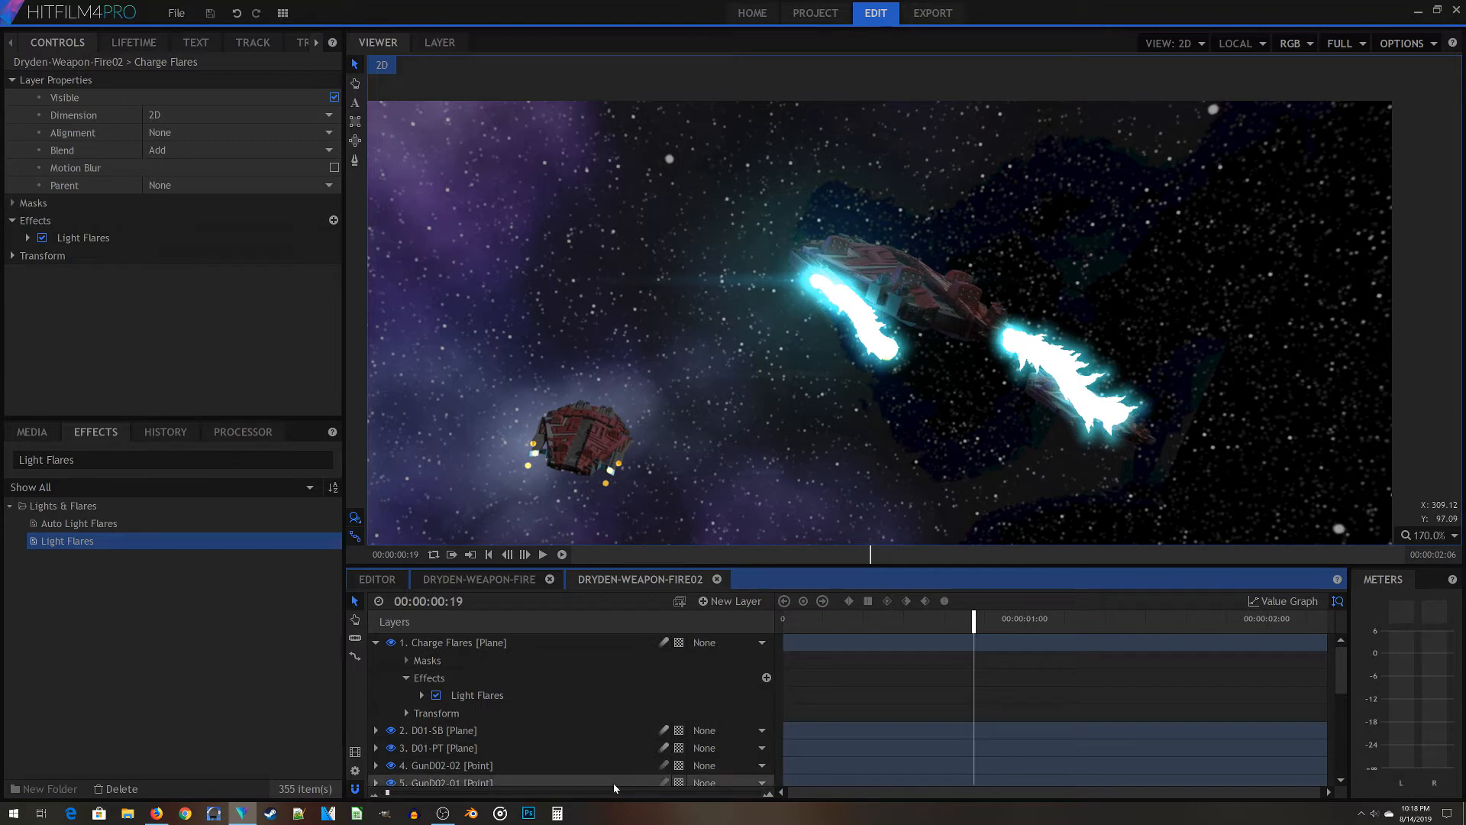
{"action": "left_click", "coordinate": [501, 701]}
{"action": "right_click", "coordinate": [501, 701]}
{"action": "left_click", "coordinate": [555, 702]}
{"action": "right_click", "coordinate": [496, 706]}
{"action": "left_click", "coordinate": [526, 696]}
{"action": "type", "text": "Charge SB"}
{"action": "key", "text": "Return"}
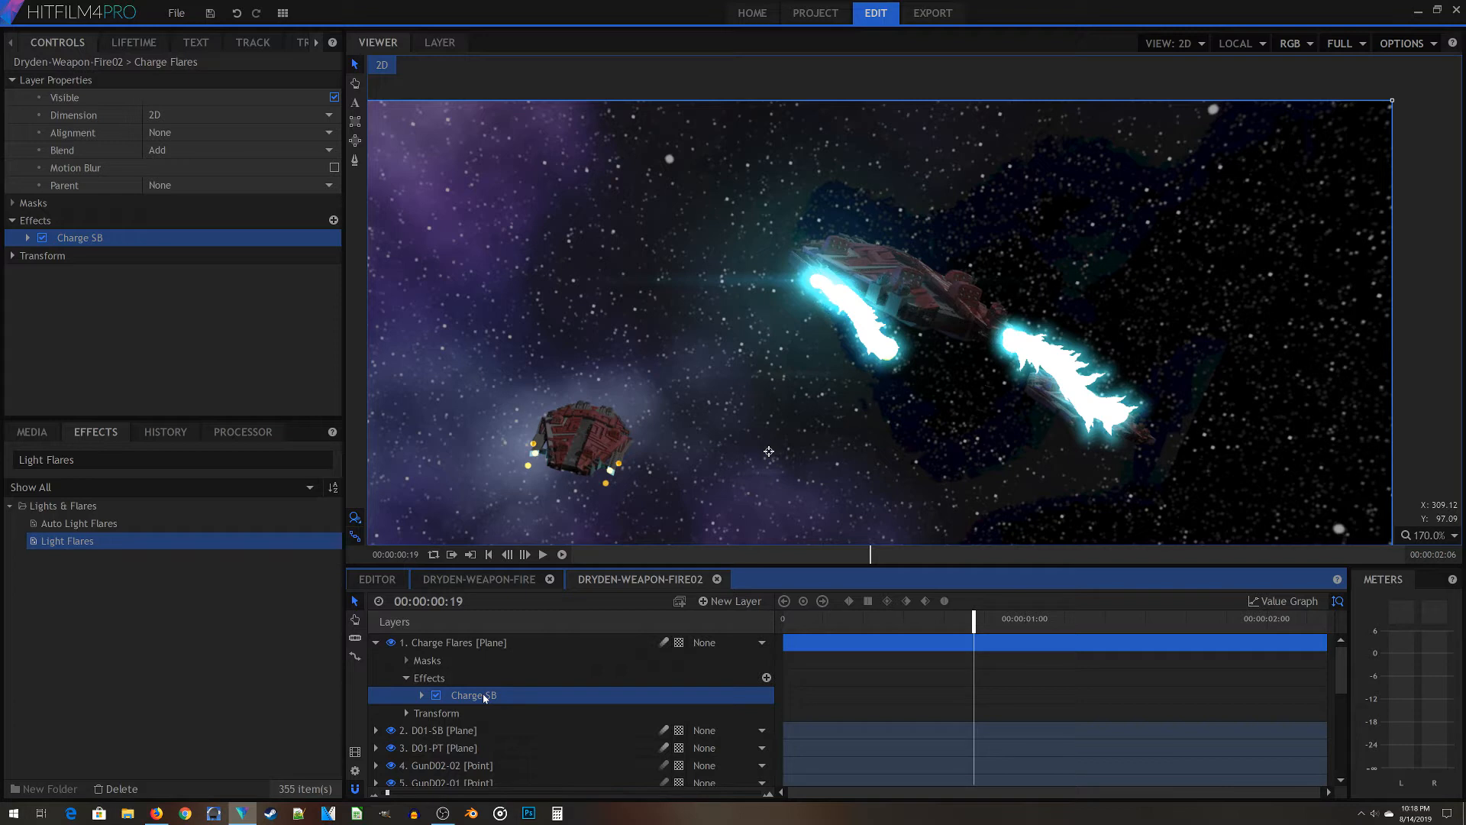
Duplicate the Charge SB effect and rename the copy as Charge Port
{"action": "right_click", "coordinate": [483, 697]}
{"action": "left_click", "coordinate": [504, 668]}
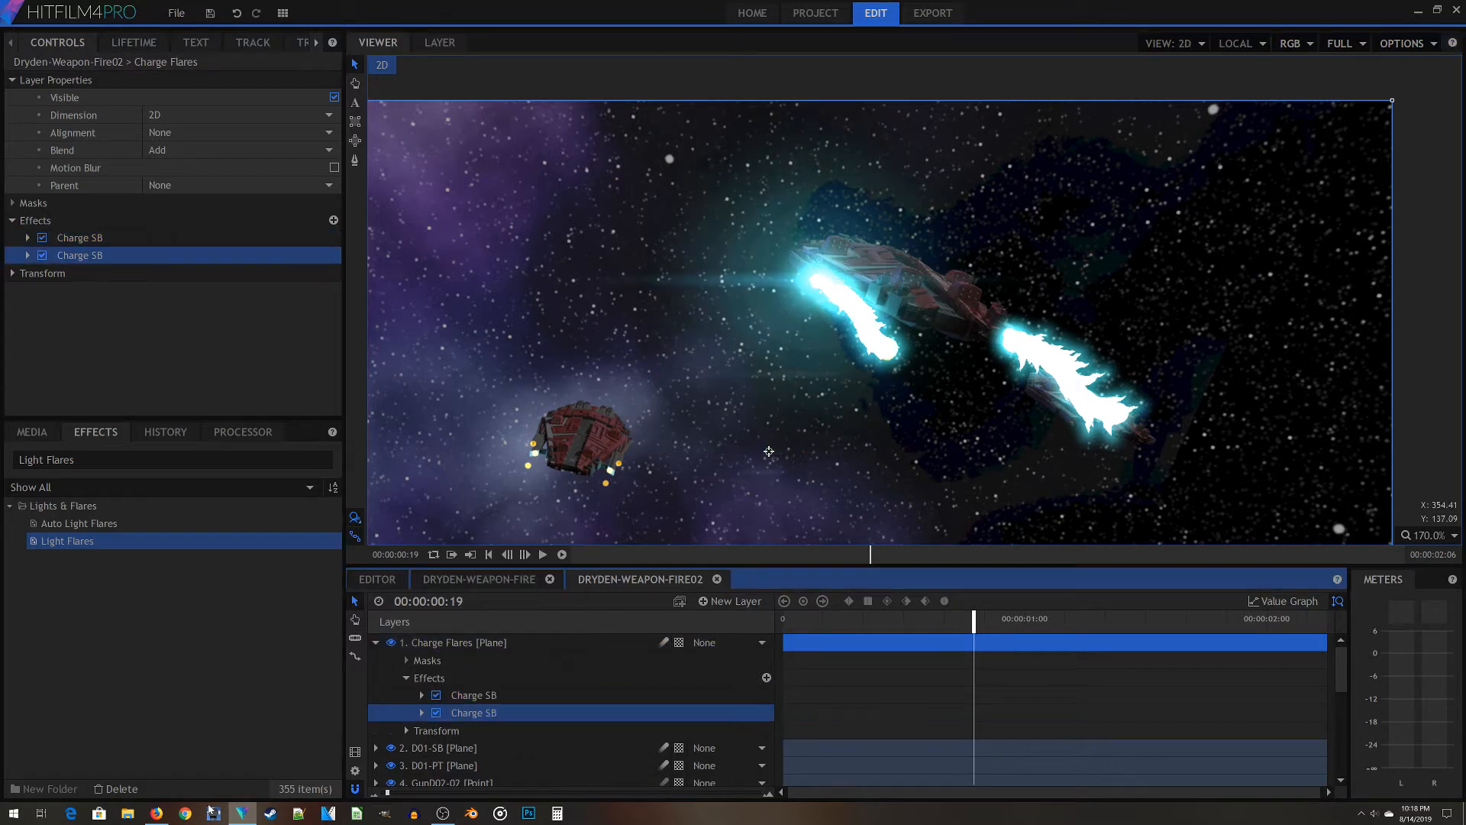
{"action": "right_click", "coordinate": [472, 712]}
{"action": "left_click", "coordinate": [500, 704]}
{"action": "type", "text": "Charge Port"}
{"action": "key", "text": "Return"}
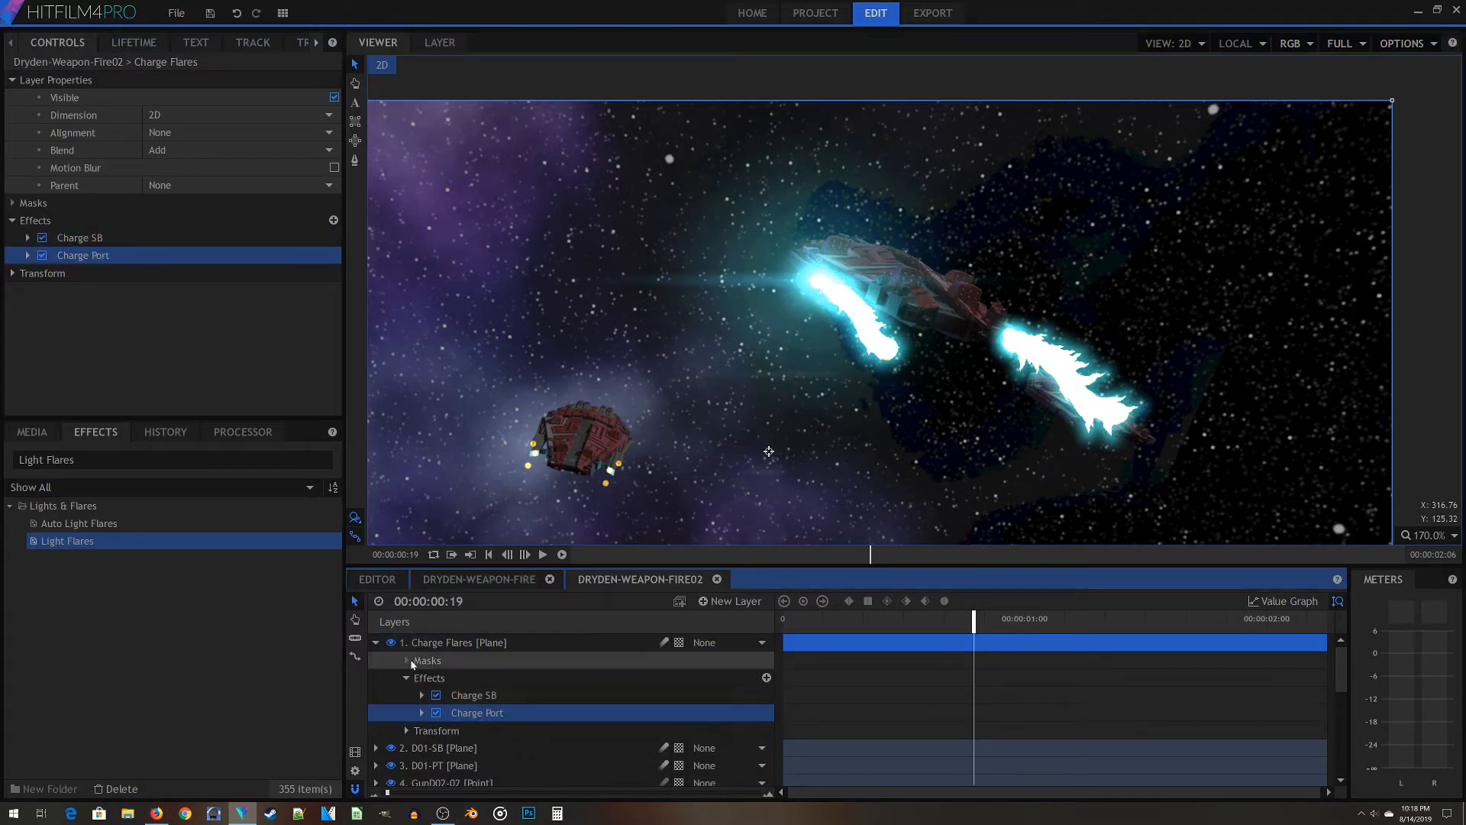
Attach the Charge Port flare's hotspot position to the ChargeD01-02 layer and collapse the effect's properties
{"action": "left_click", "coordinate": [422, 712]}
{"action": "scroll", "coordinate": [691, 706], "scroll_direction": "down", "scroll_amount": 3}
{"action": "scroll", "coordinate": [691, 706], "scroll_direction": "up", "scroll_amount": 1}
{"action": "left_click", "coordinate": [437, 698]}
{"action": "left_click", "coordinate": [611, 732]}
{"action": "left_click", "coordinate": [649, 635]}
{"action": "scroll", "coordinate": [598, 677], "scroll_direction": "up", "scroll_amount": 2}
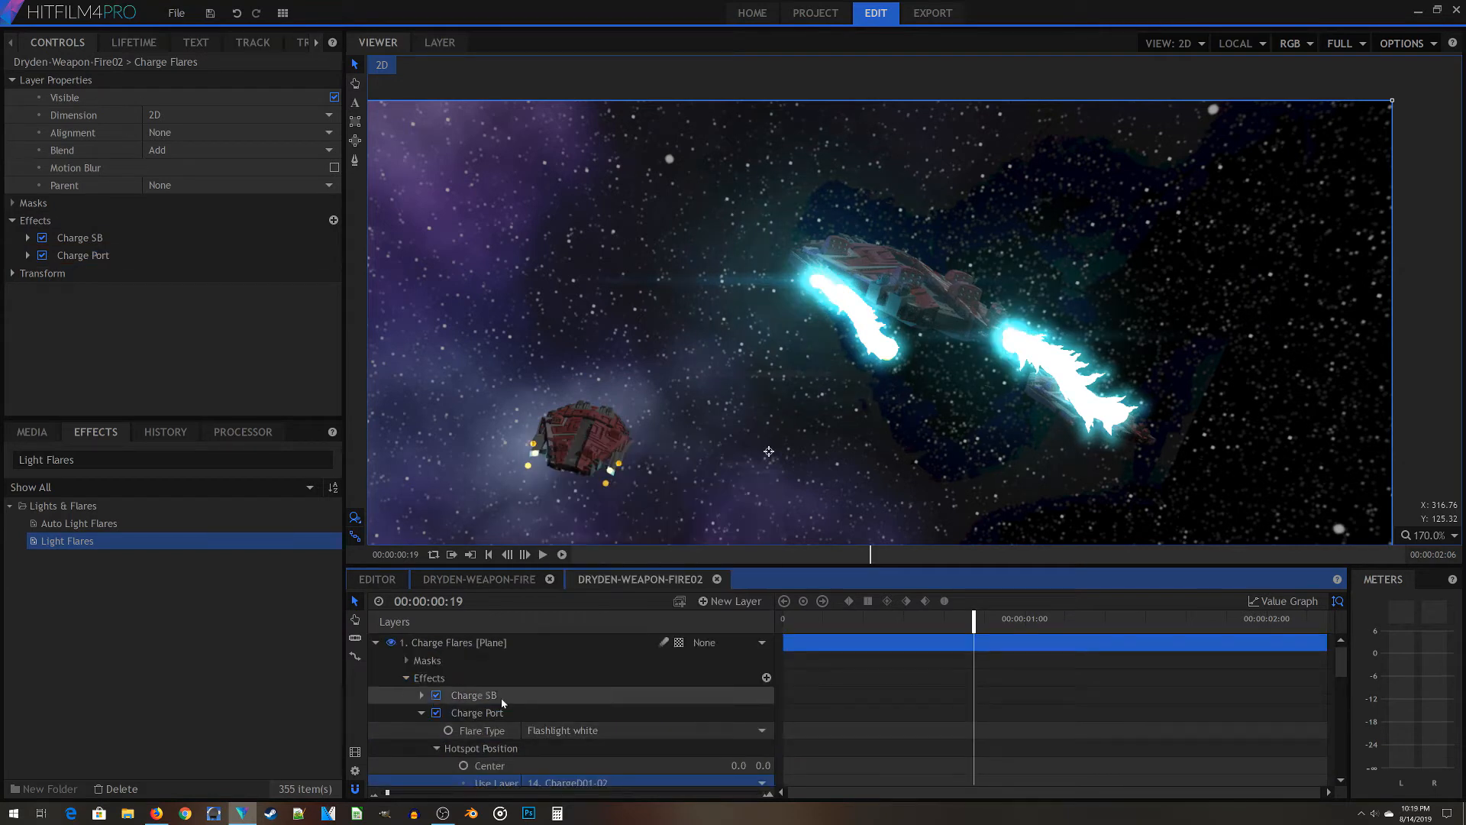
{"action": "left_click", "coordinate": [421, 712]}
Return to 00:00:00:00, duplicate the Charge SB effect and rename the copy as Gun SB
{"action": "left_click", "coordinate": [784, 619]}
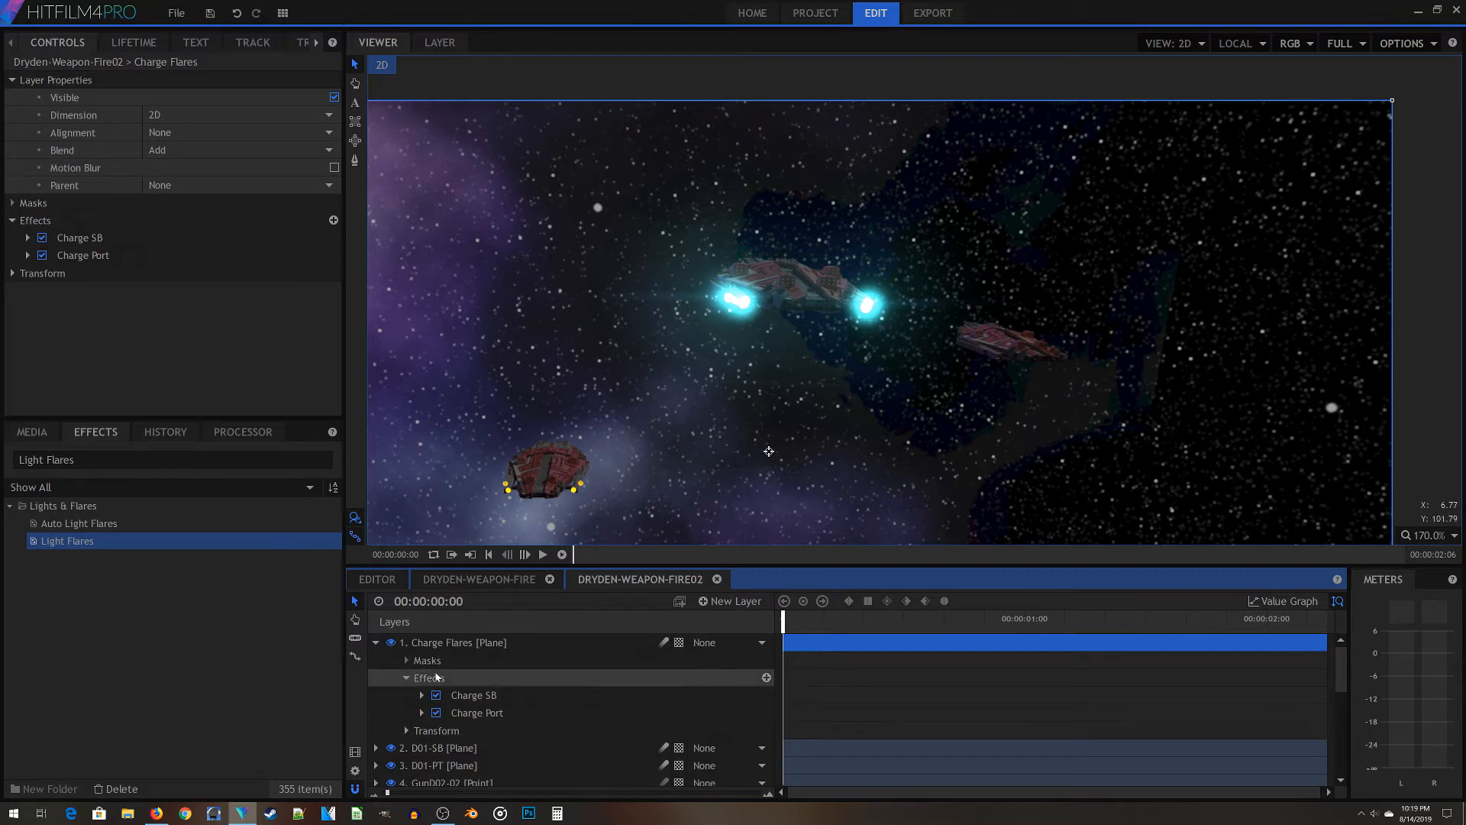
{"action": "left_click", "coordinate": [482, 694]}
{"action": "right_click", "coordinate": [493, 696]}
{"action": "left_click", "coordinate": [550, 603]}
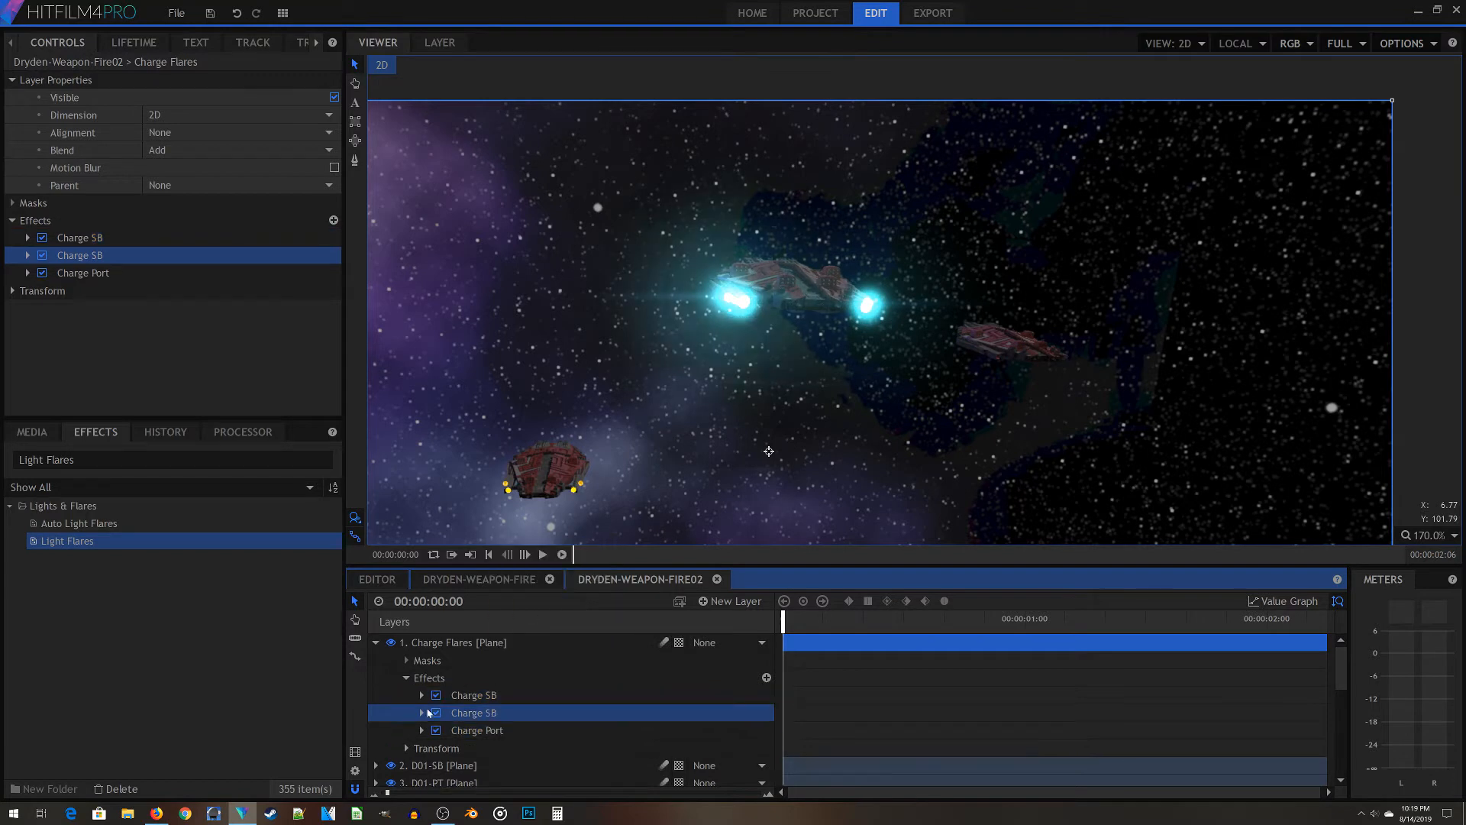
{"action": "right_click", "coordinate": [478, 713]}
{"action": "left_click", "coordinate": [526, 700]}
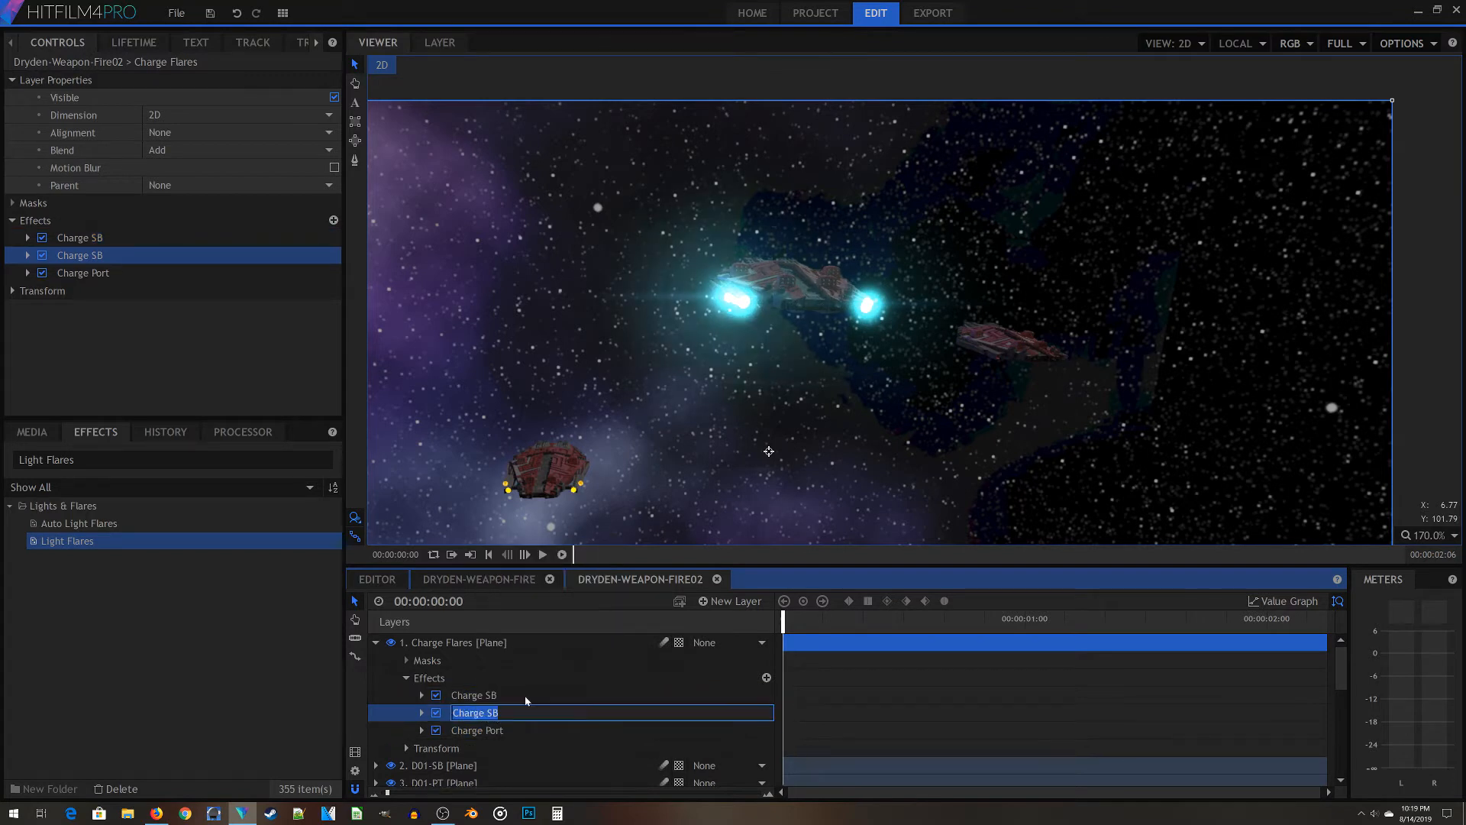
{"action": "type", "text": "Gun SB"}
{"action": "key", "text": "Return"}
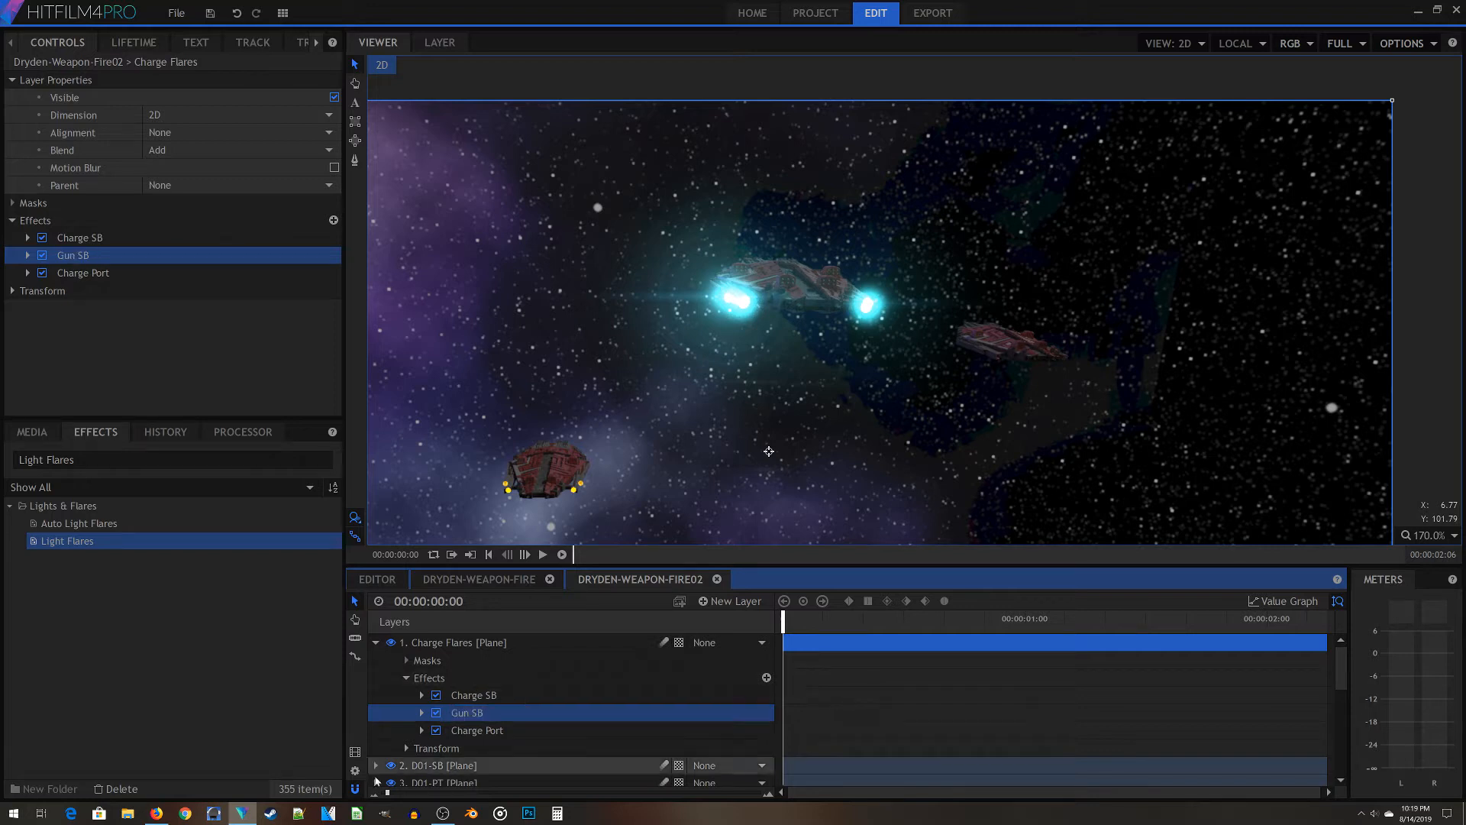
Attach the Gun SB flare's hotspot position to the GunD01-01 layer
{"action": "left_click", "coordinate": [423, 714]}
{"action": "scroll", "coordinate": [579, 682], "scroll_direction": "down", "scroll_amount": 1}
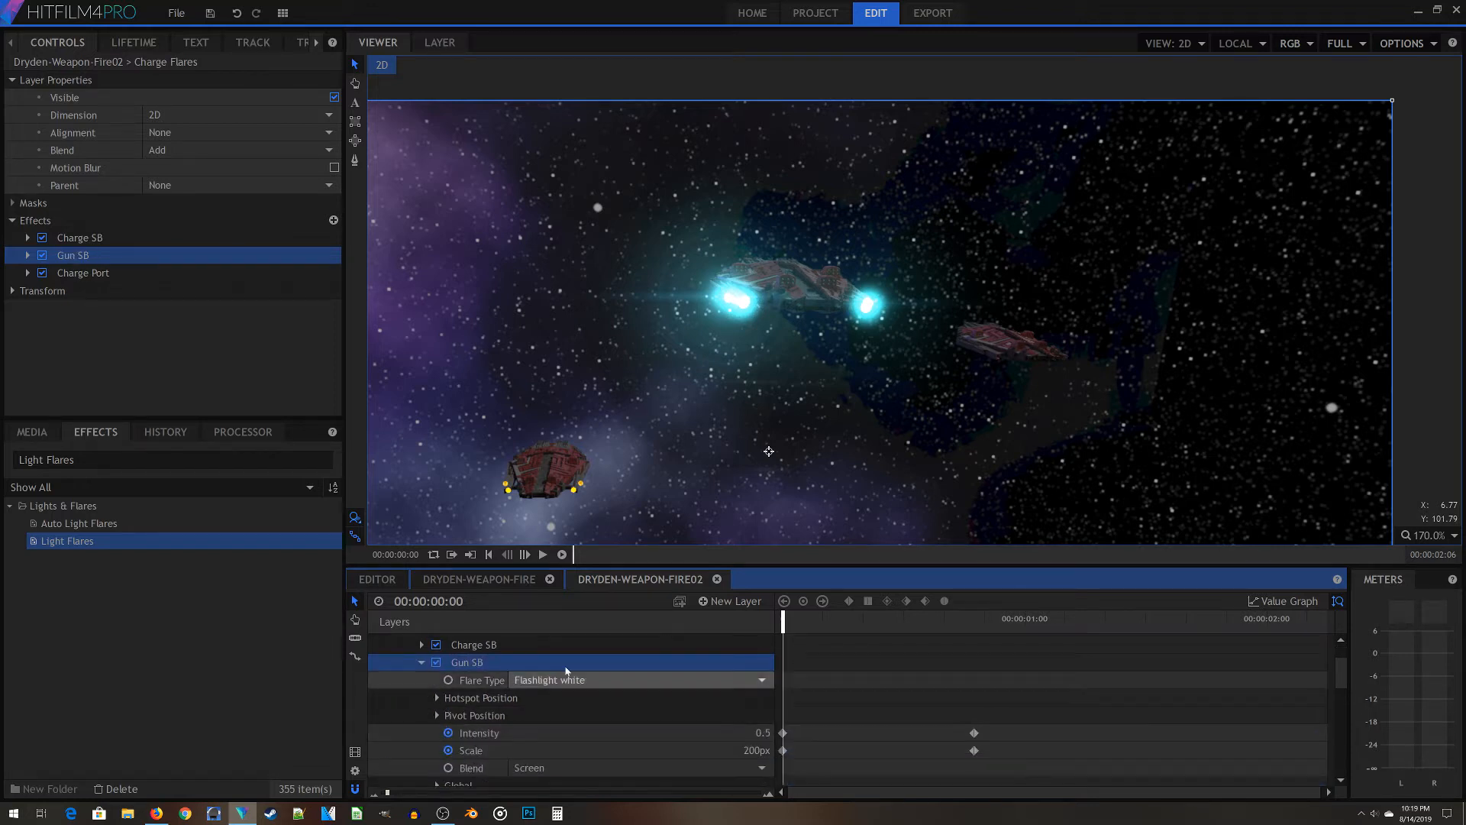
{"action": "left_click", "coordinate": [436, 699]}
{"action": "left_click", "coordinate": [563, 734]}
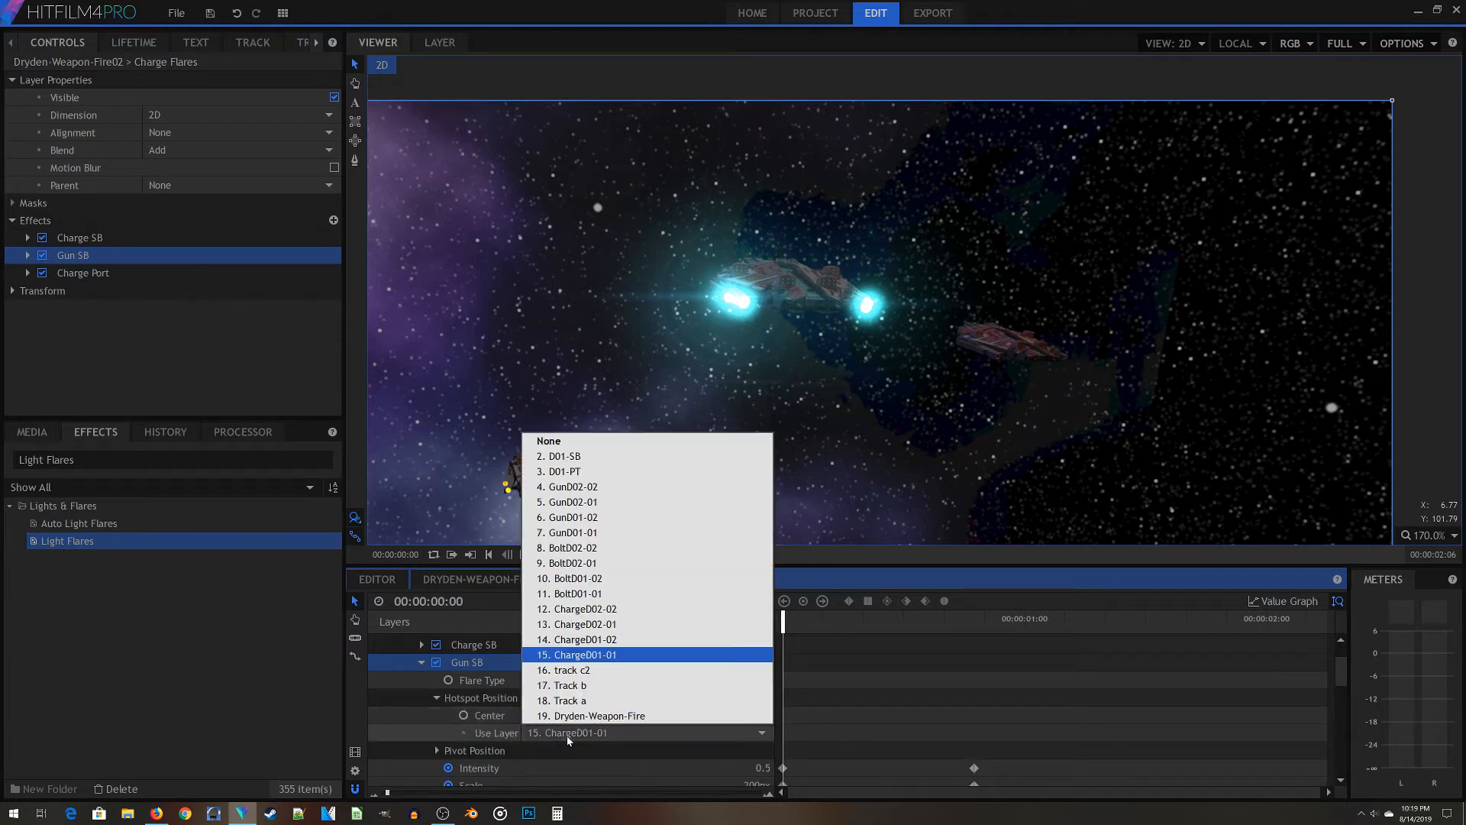
{"action": "left_click", "coordinate": [607, 532]}
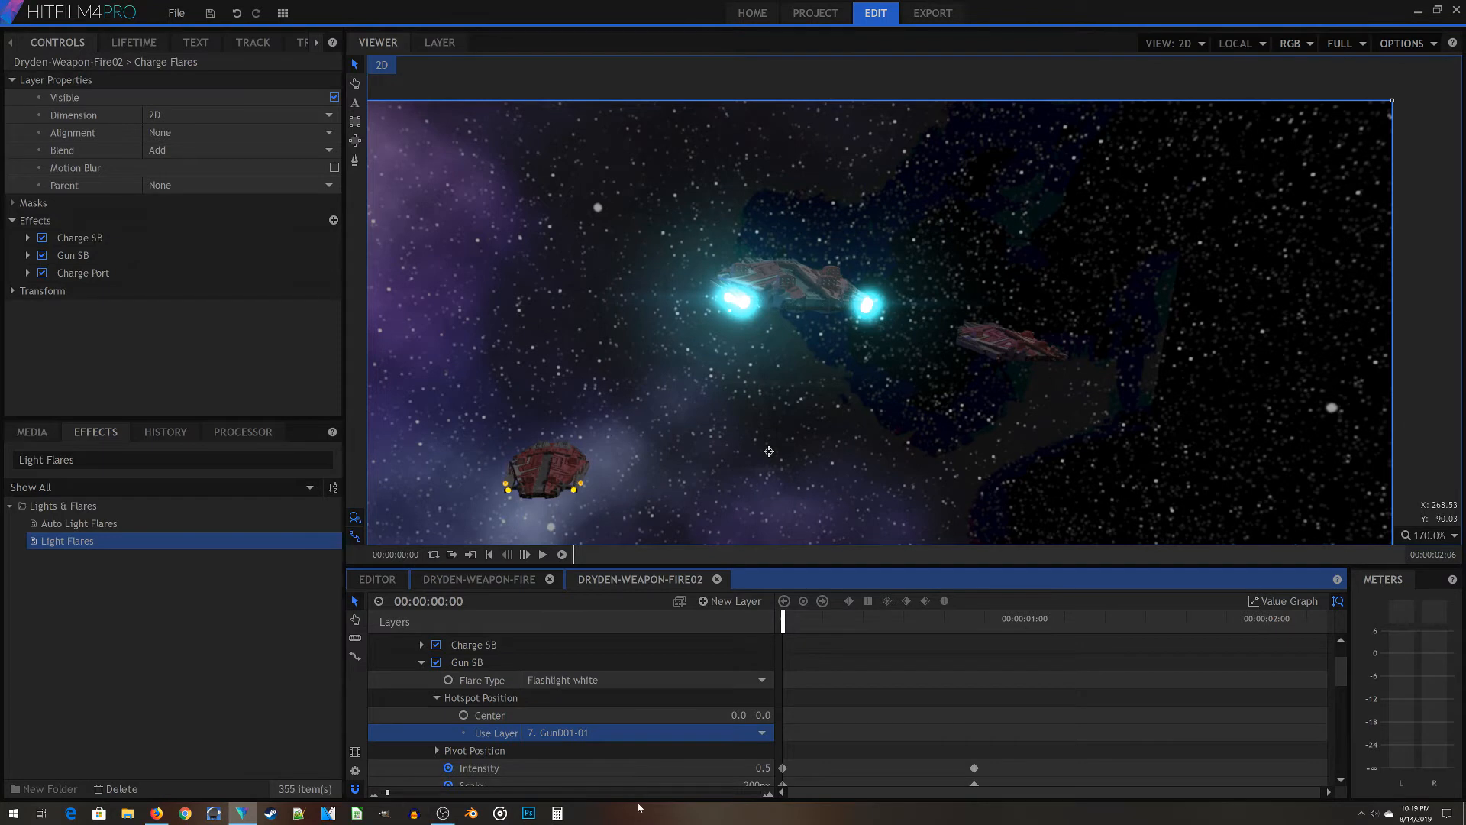
At 00:00:00:00, set the Gun SB flare's scale to 350px and its intensity to 0.75
{"action": "scroll", "coordinate": [565, 745], "scroll_direction": "down", "scroll_amount": 3}
{"action": "left_click", "coordinate": [731, 707]}
{"action": "type", "text": "350"}
{"action": "key", "text": "Return"}
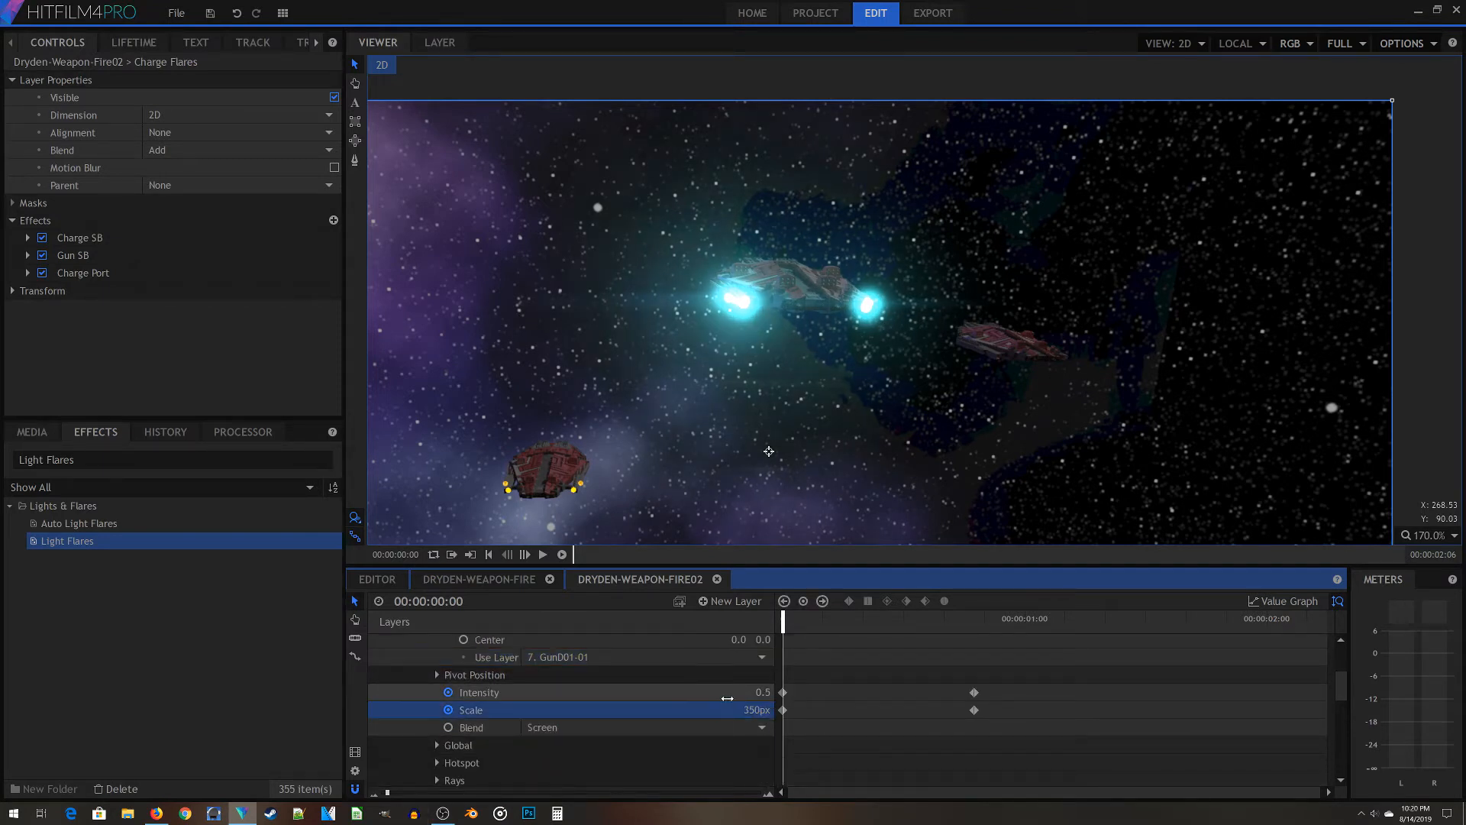
{"action": "left_click", "coordinate": [761, 693]}
{"action": "type", "text": ".75"}
{"action": "key", "text": "Return"}
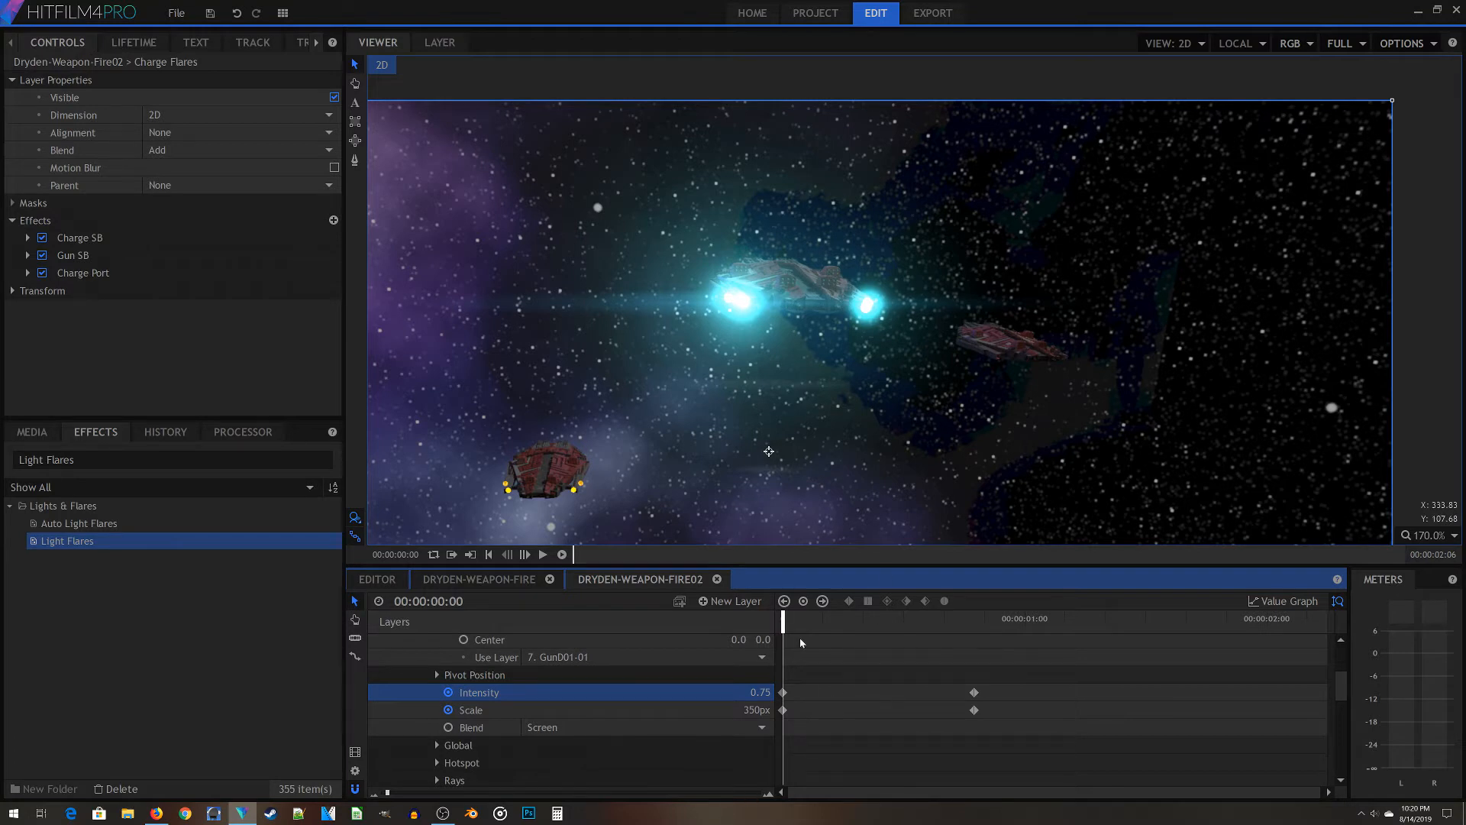
At 00:00:00:17, add an intensity keyframe to the Gun SB flare and set its scale to 400px
{"action": "left_click_drag", "start_coordinate": [881, 618], "coordinate": [958, 618]}
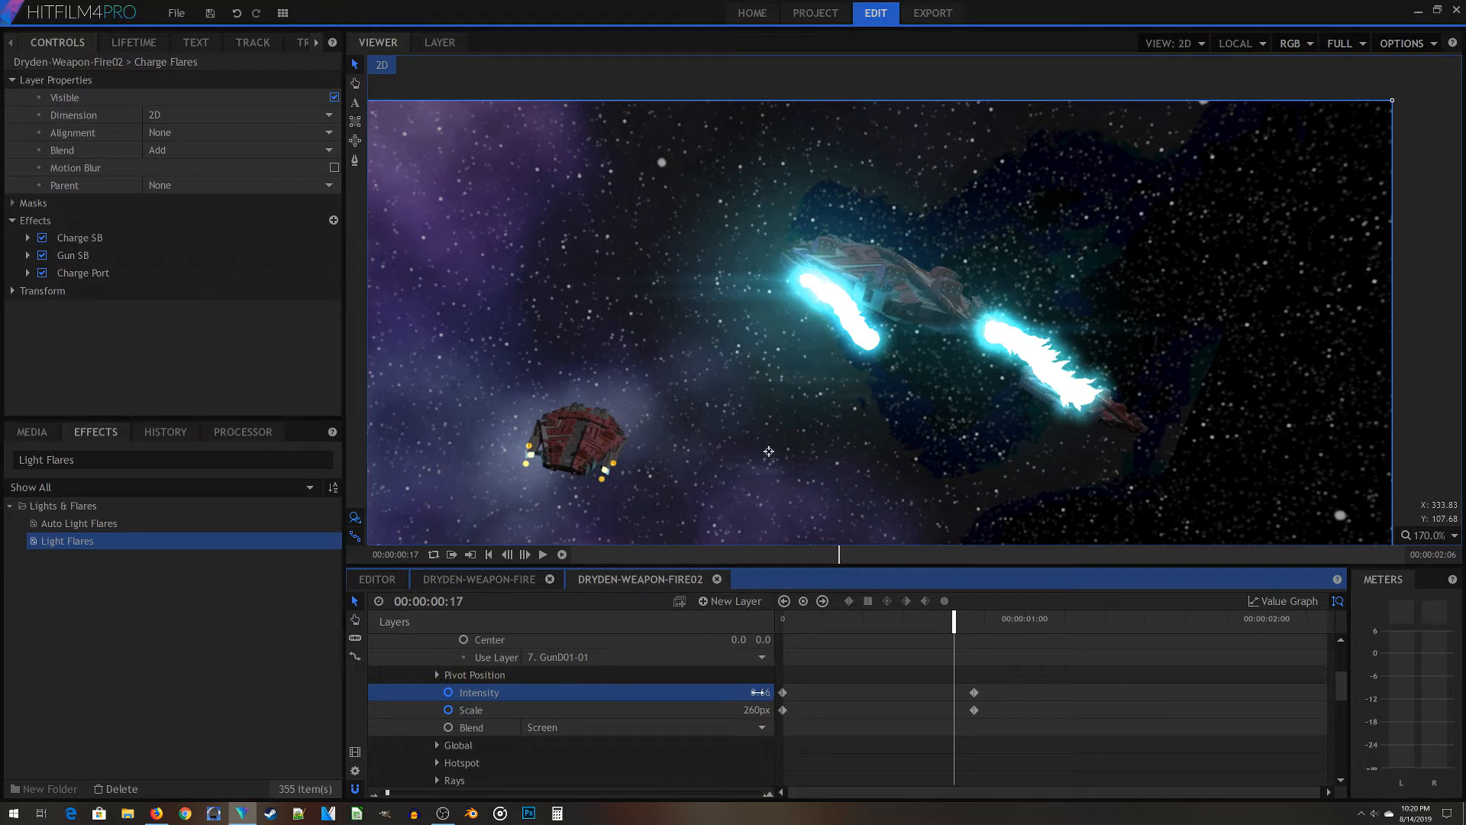
{"action": "key", "text": "Return"}
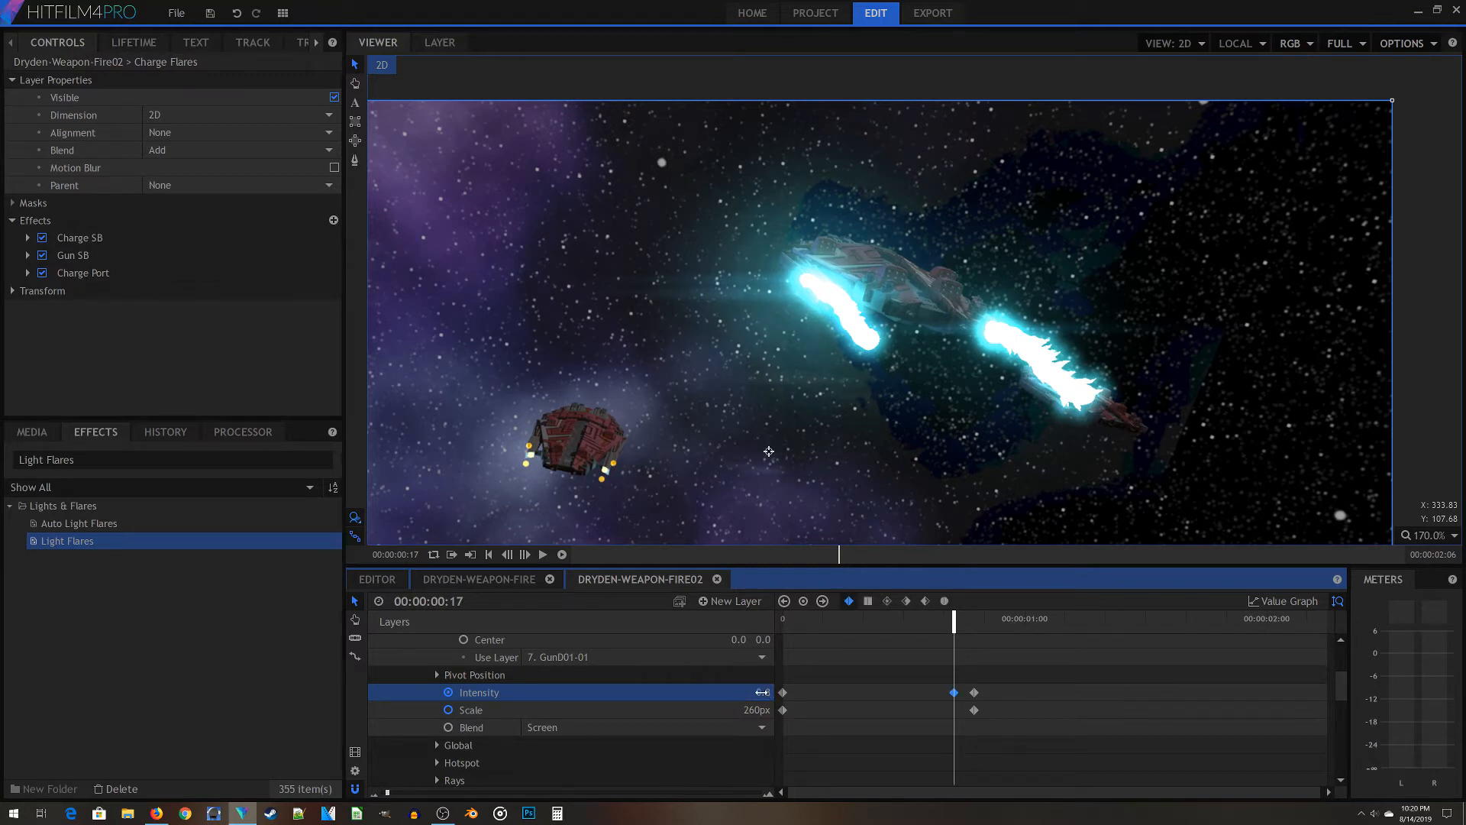
{"action": "mouse_move", "coordinate": [836, 618]}
{"action": "left_mouse_down"}
{"action": "mouse_move", "coordinate": [658, 620]}
{"action": "mouse_move", "coordinate": [982, 623]}
{"action": "mouse_move", "coordinate": [954, 614]}
{"action": "left_mouse_up"}
{"action": "left_click", "coordinate": [753, 709]}
{"action": "type", "text": "400"}
{"action": "key", "text": "Return"}
At 00:00:00:19, set the Gun SB flare's intensity to 1.5 and its scale to 600px
{"action": "left_click_drag", "start_coordinate": [954, 620], "coordinate": [971, 620]}
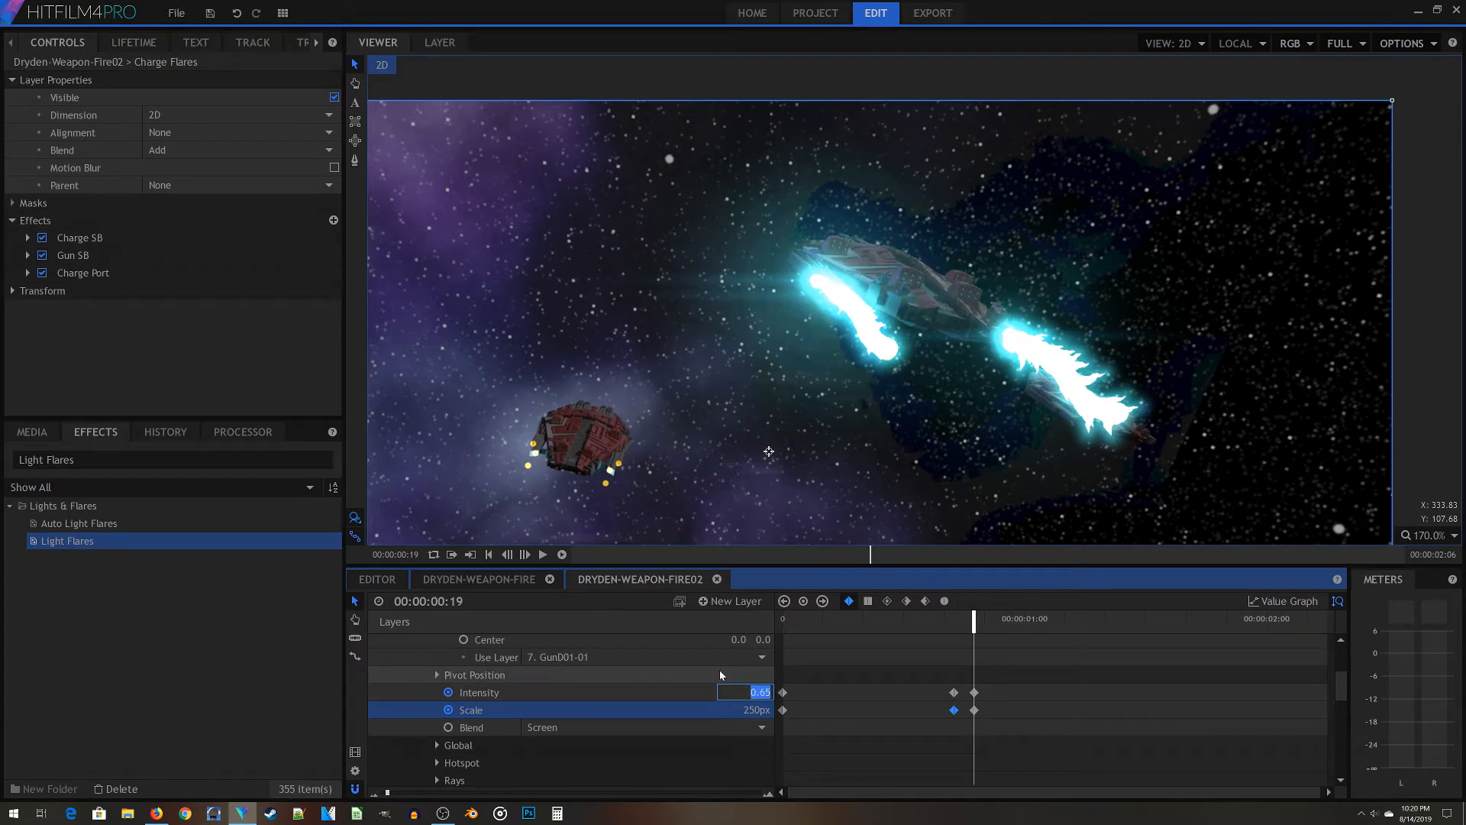
{"action": "type", "text": "1.5"}
{"action": "key", "text": "Return"}
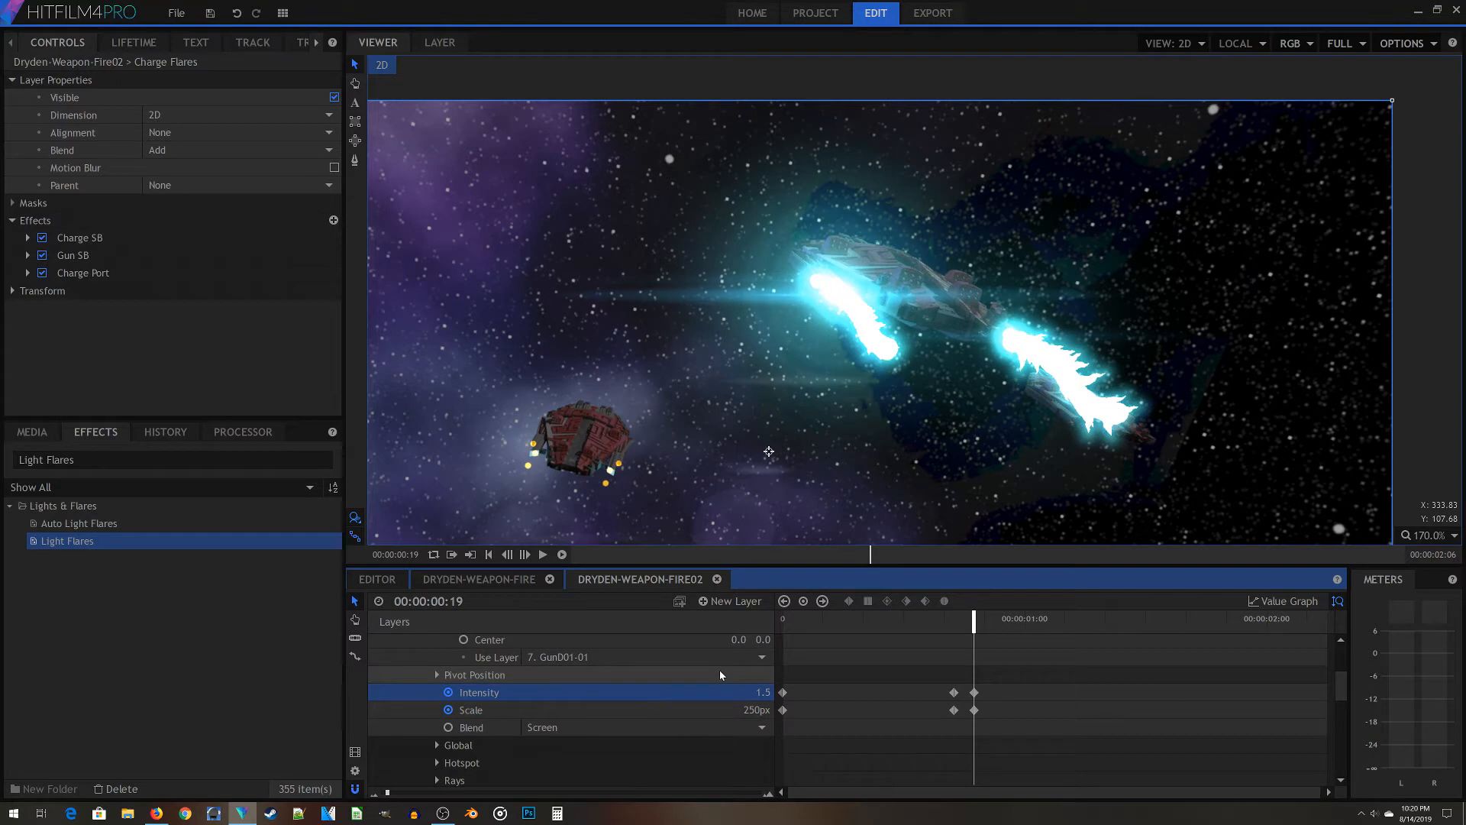
{"action": "left_click", "coordinate": [762, 710]}
{"action": "type", "text": "600"}
{"action": "key", "text": "Return"}
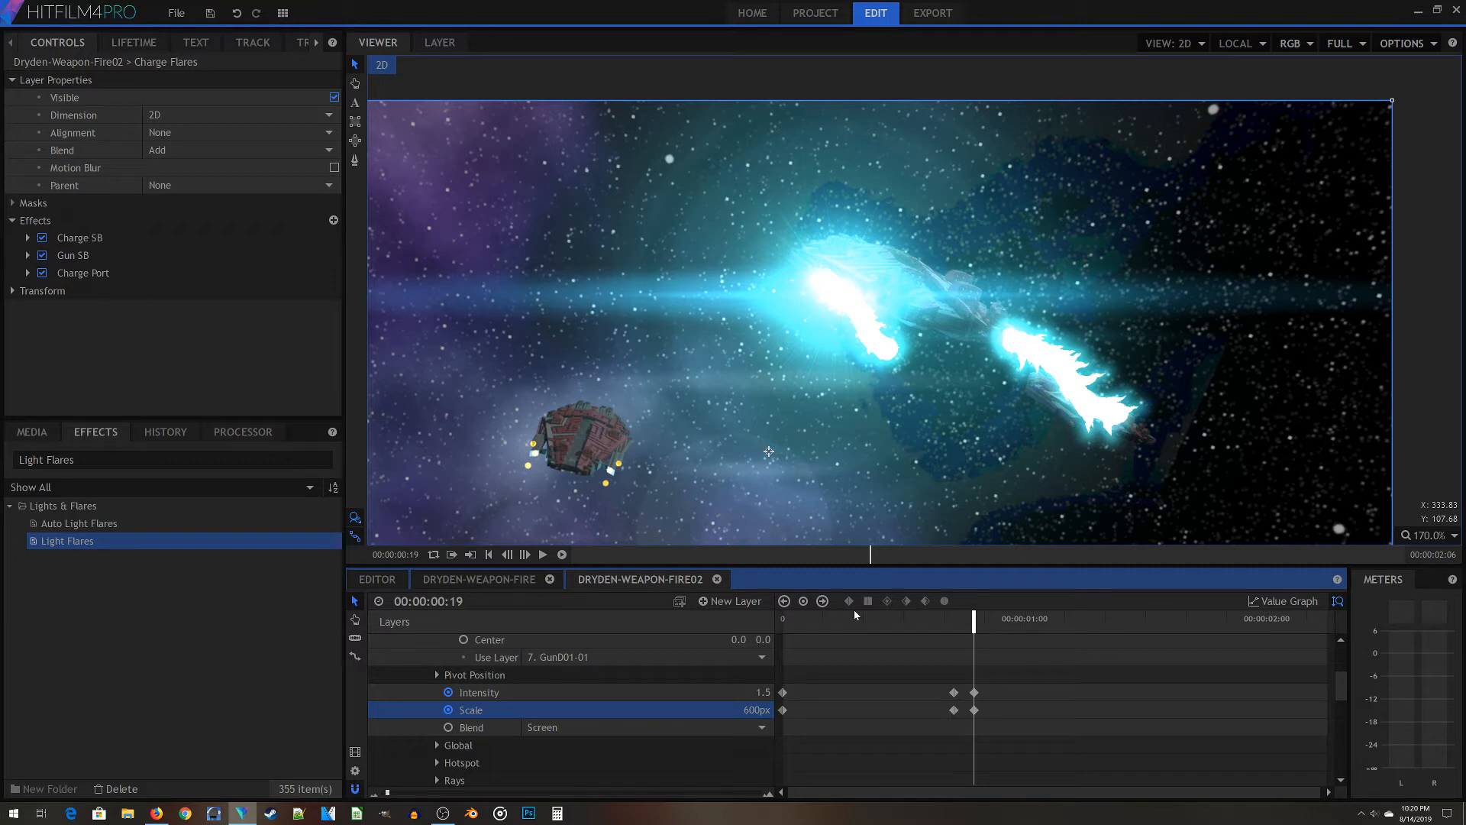
{"action": "scroll", "coordinate": [1007, 687], "scroll_direction": "up", "scroll_amount": 1}
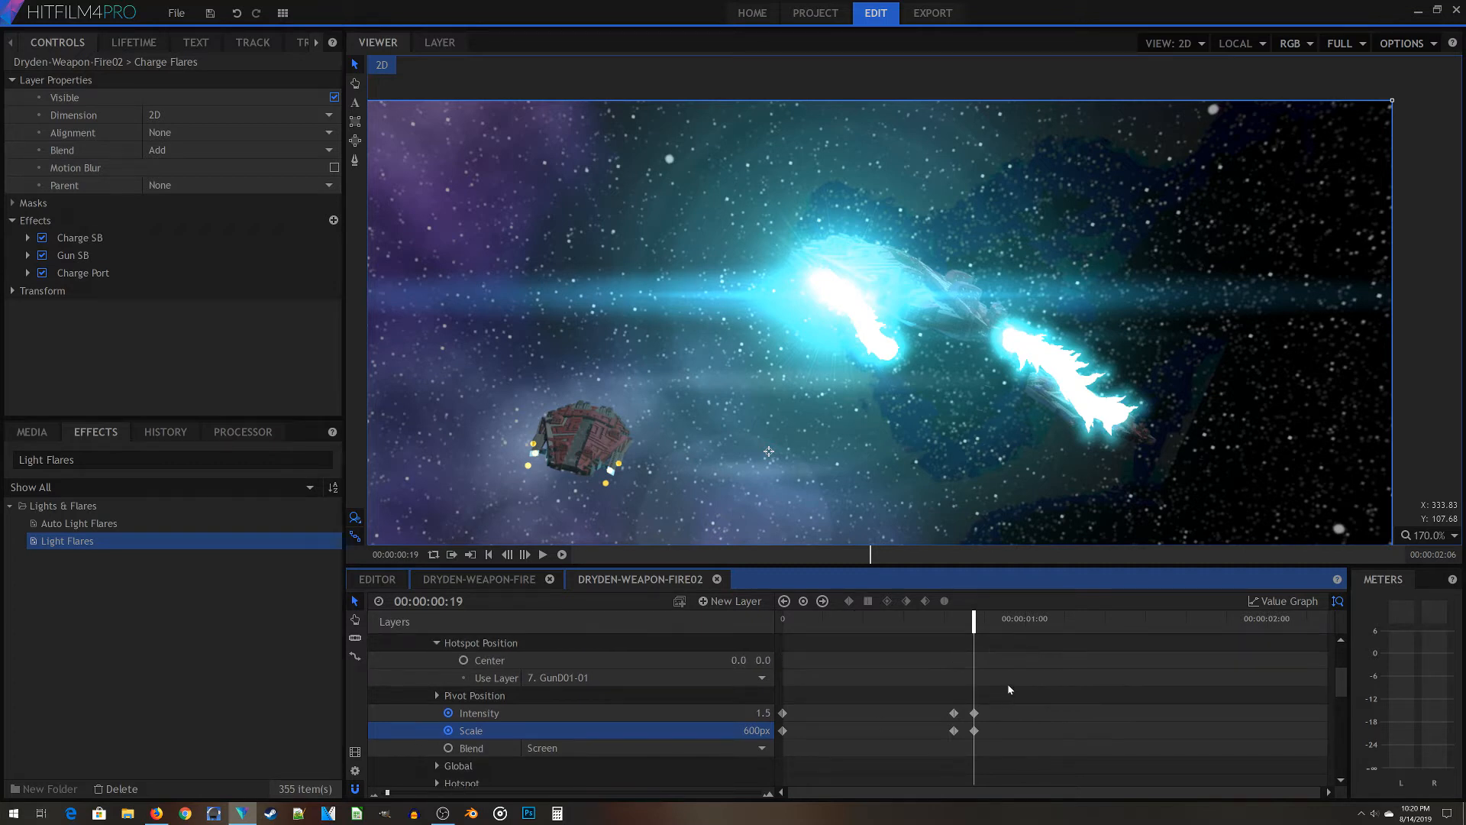
Review the Charge SB flare's keyframes and compare the frame with that flare disabled and enabled
{"action": "scroll", "coordinate": [1008, 690], "scroll_direction": "up", "scroll_amount": 6}
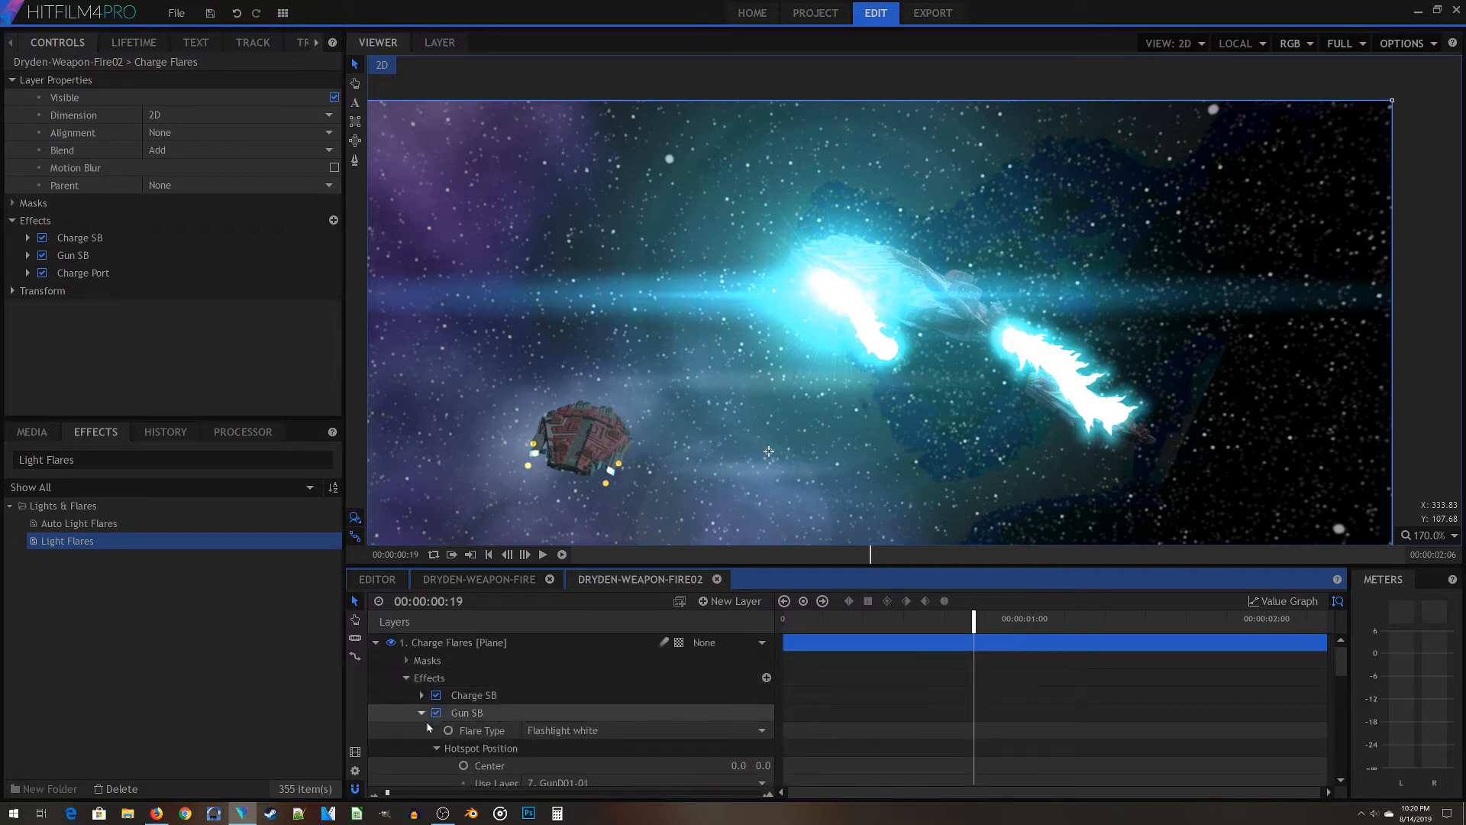
{"action": "left_click", "coordinate": [420, 711]}
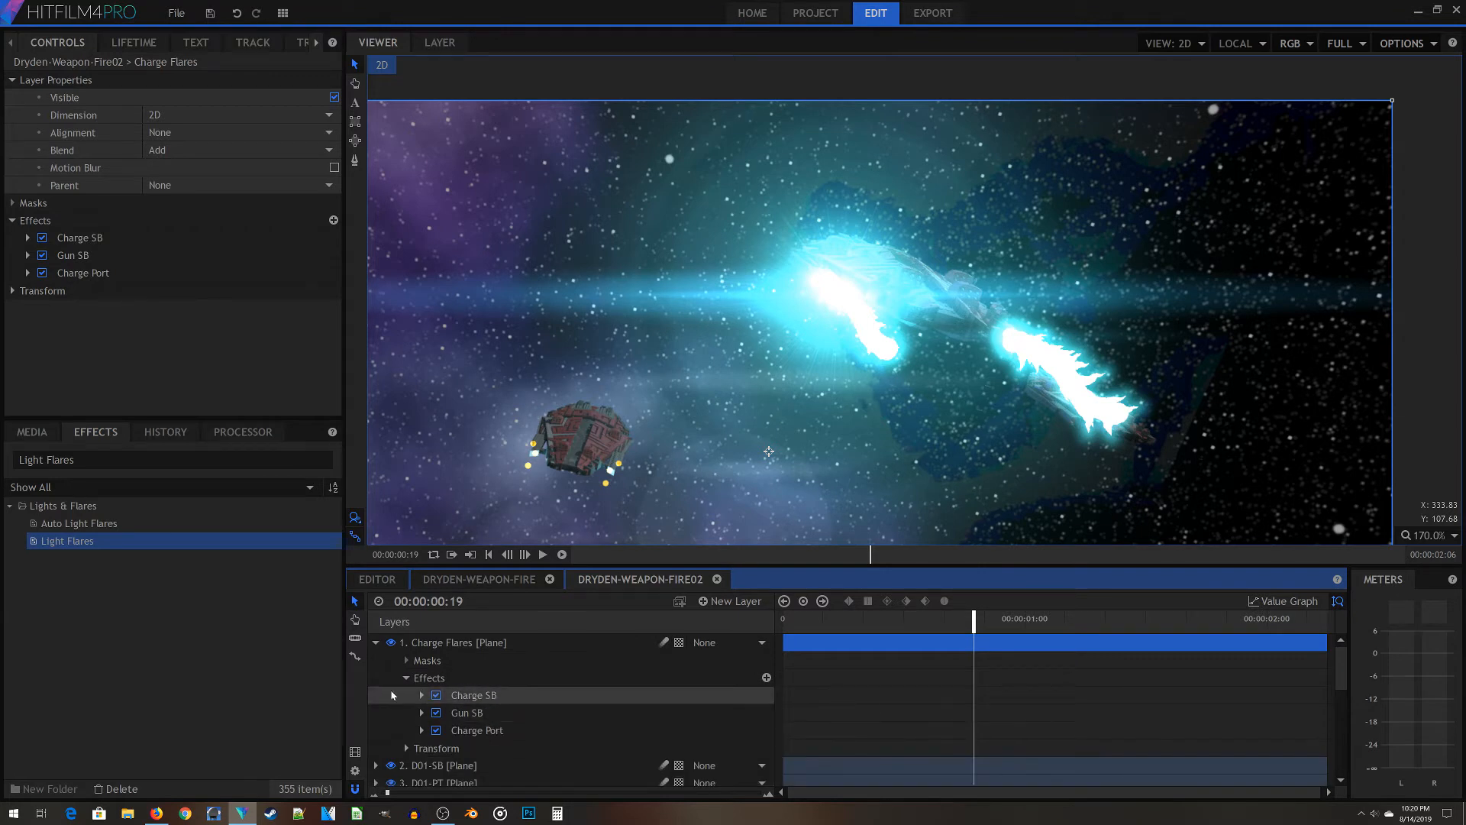
{"action": "left_click", "coordinate": [423, 695]}
{"action": "scroll", "coordinate": [512, 722], "scroll_direction": "down", "scroll_amount": 4}
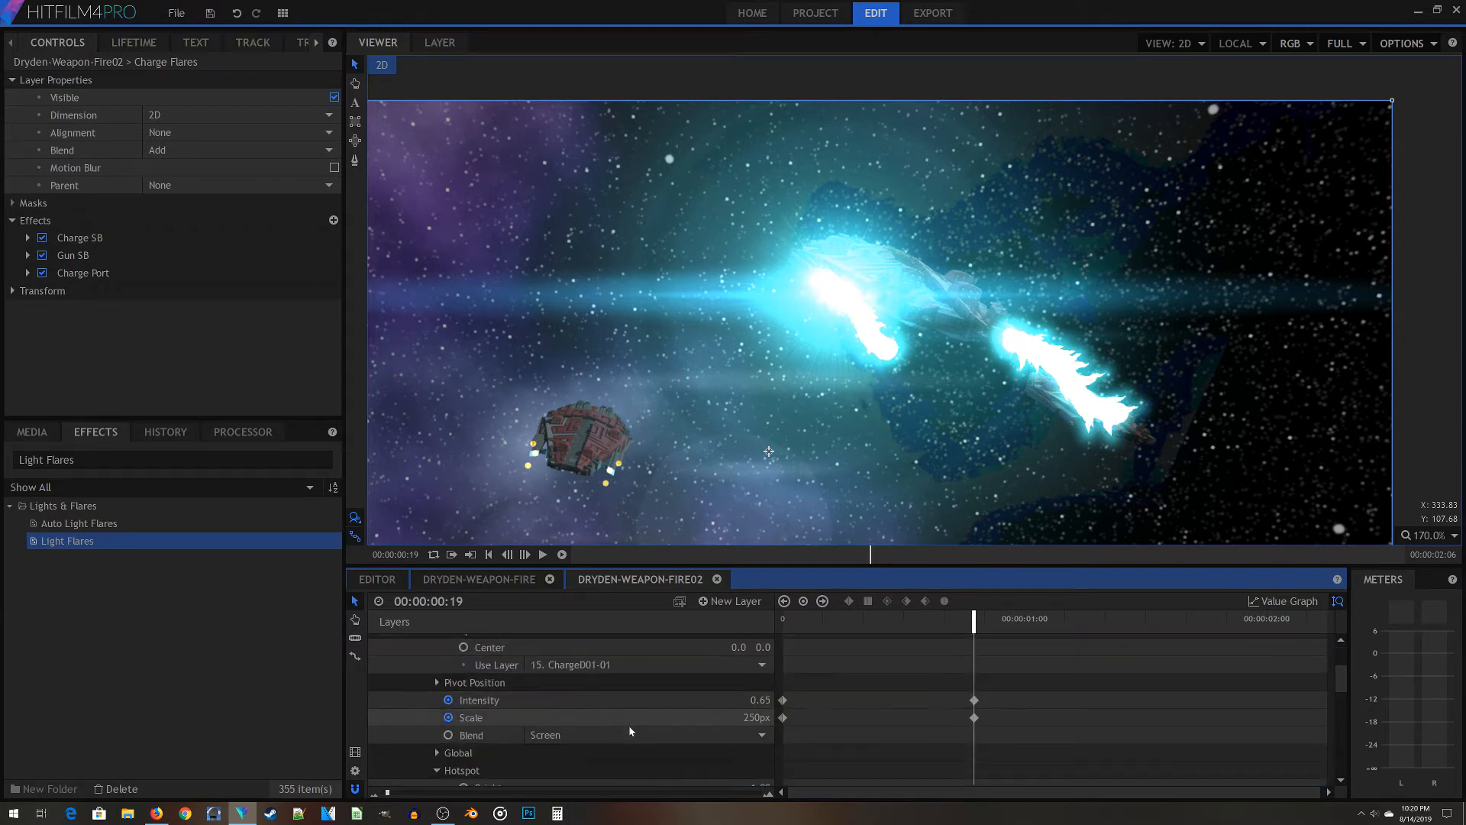
{"action": "scroll", "coordinate": [627, 726], "scroll_direction": "up", "scroll_amount": 4}
{"action": "left_click", "coordinate": [412, 698]}
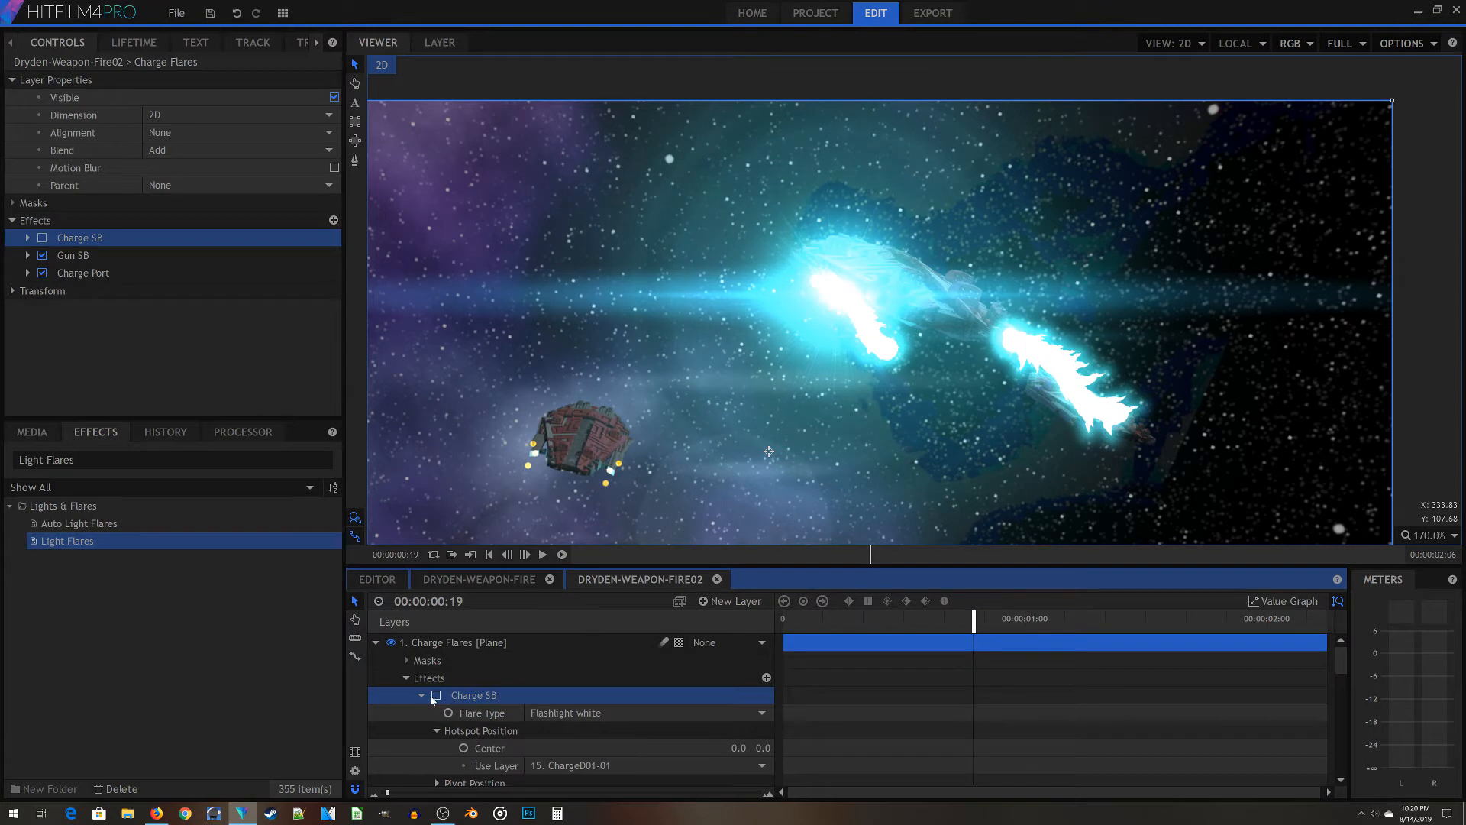
{"action": "left_click", "coordinate": [434, 697]}
{"action": "left_click", "coordinate": [422, 694]}
At 00:00:01:00, set the Gun SB flare's intensity to 0 and its scale to 0px
{"action": "left_click", "coordinate": [419, 714]}
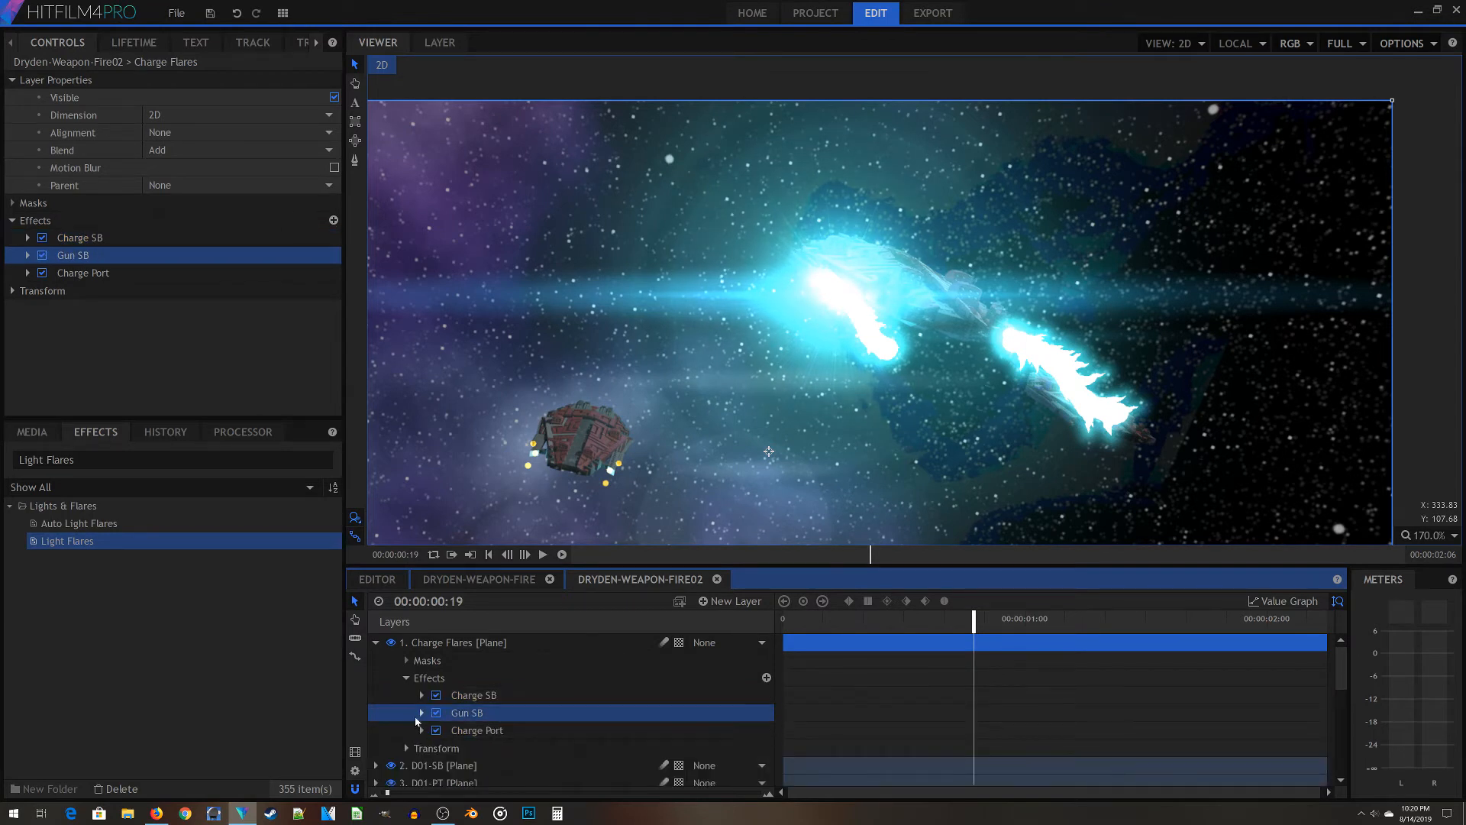
{"action": "left_click", "coordinate": [422, 712]}
{"action": "scroll", "coordinate": [840, 706], "scroll_direction": "down", "scroll_amount": 5}
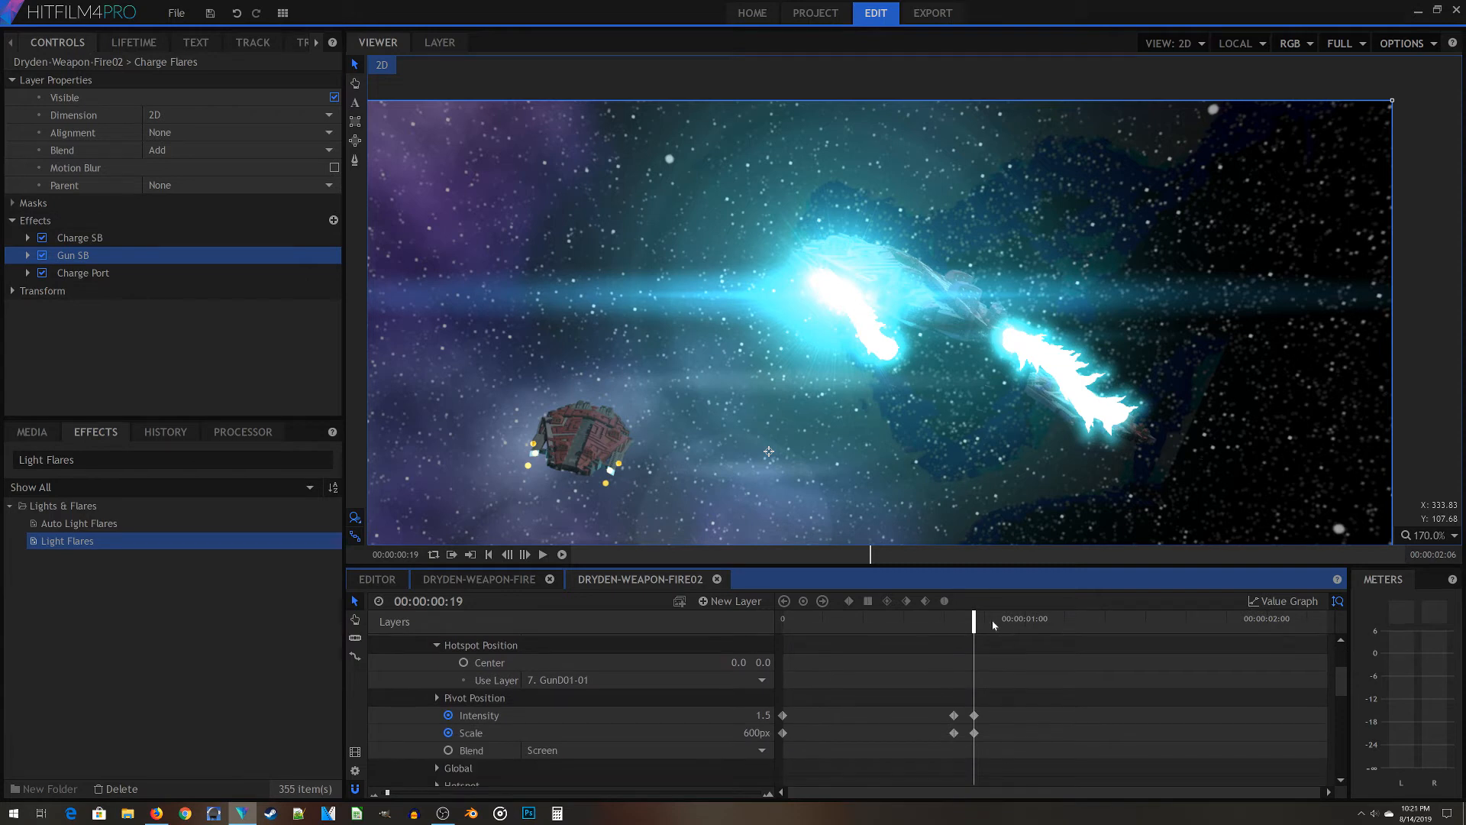
{"action": "left_click_drag", "start_coordinate": [983, 620], "coordinate": [1025, 626]}
{"action": "left_click", "coordinate": [762, 715]}
{"action": "key", "text": "Return"}
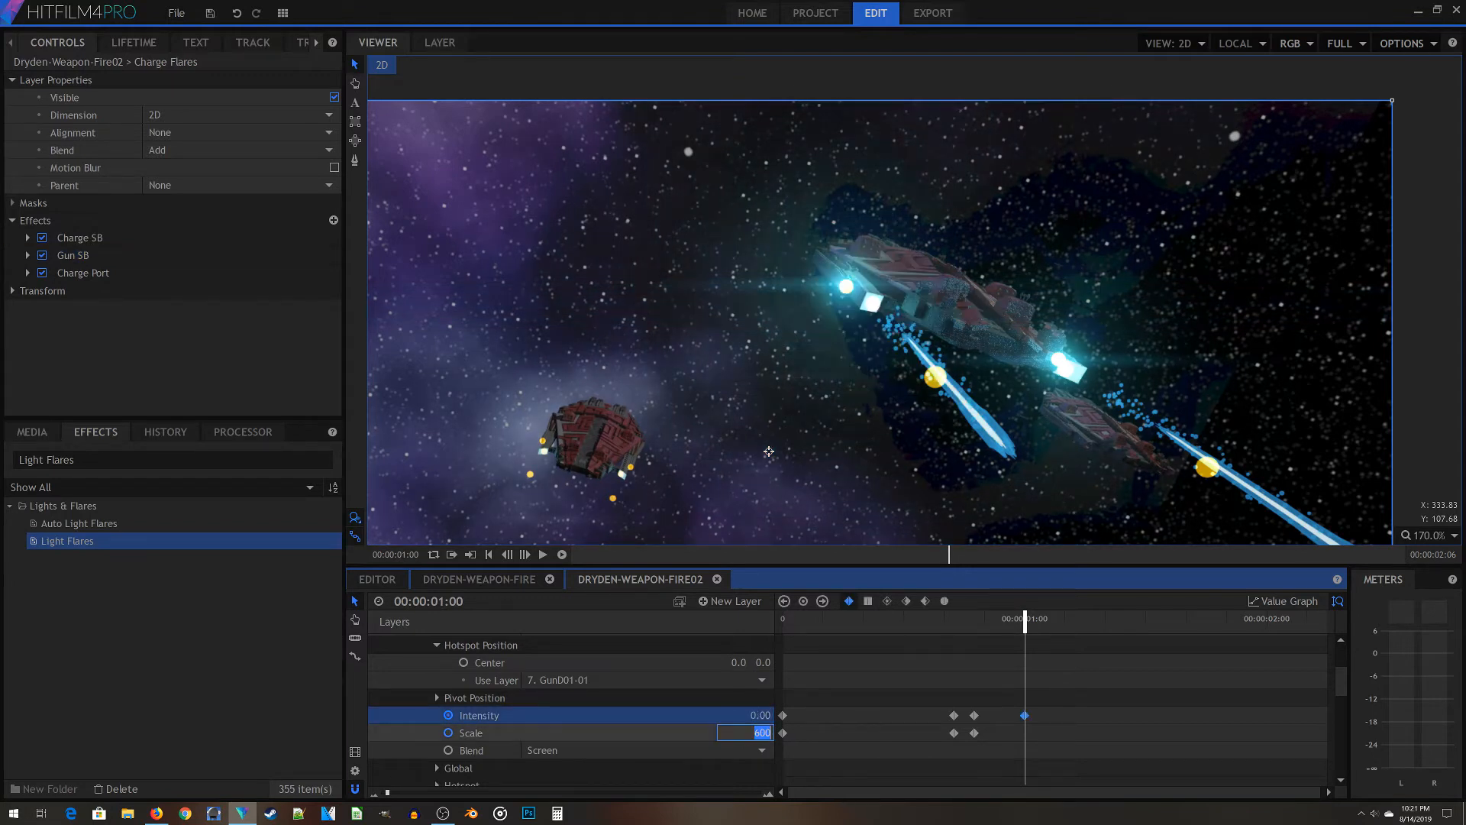
{"action": "type", "text": "0"}
{"action": "key", "text": "Return"}
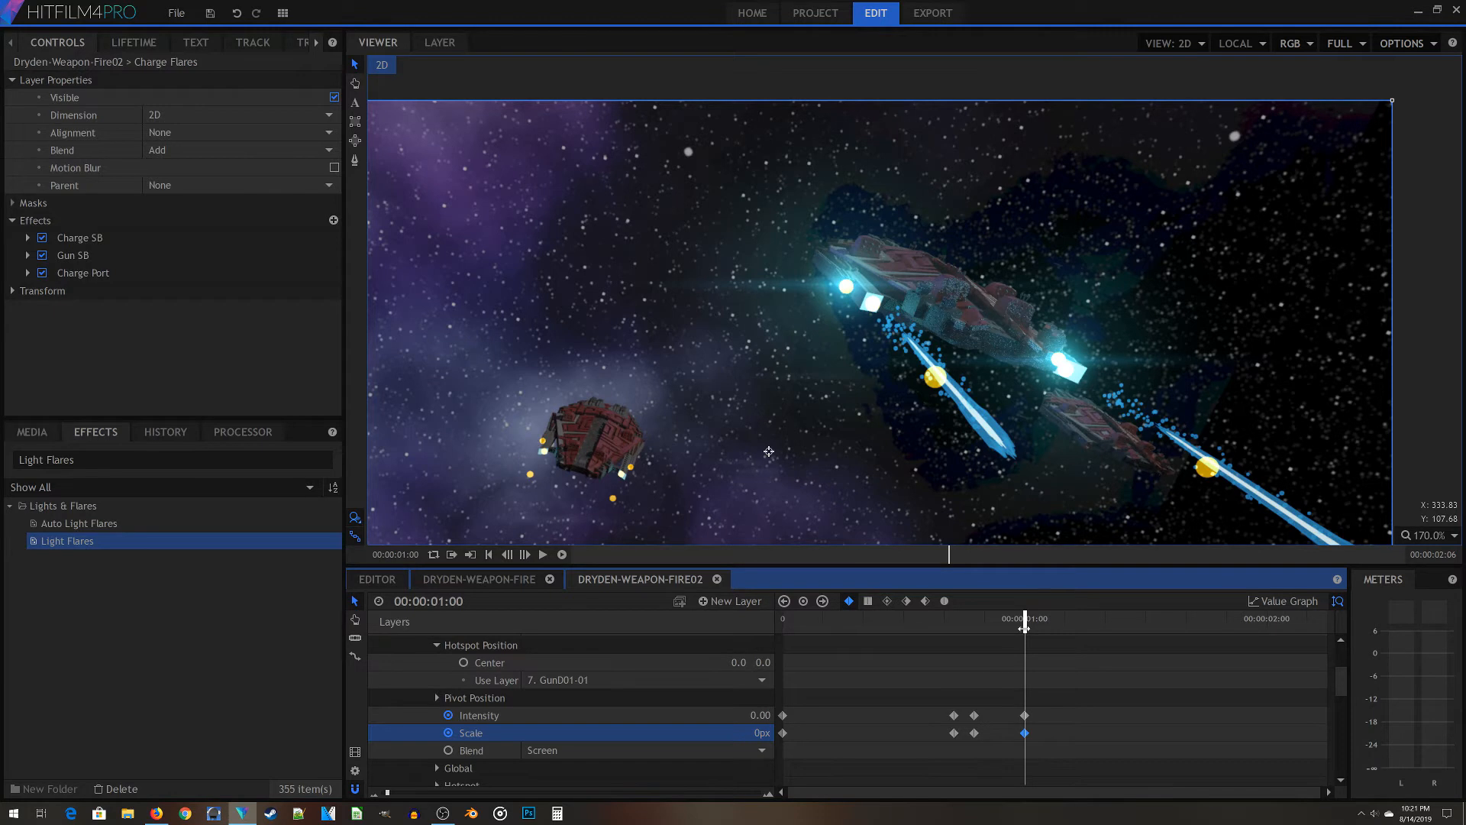
{"action": "mouse_move", "coordinate": [1000, 619]}
{"action": "left_mouse_down"}
{"action": "mouse_move", "coordinate": [988, 619]}
{"action": "mouse_move", "coordinate": [1024, 619]}
{"action": "mouse_move", "coordinate": [985, 618]}
{"action": "mouse_move", "coordinate": [1025, 618]}
{"action": "left_mouse_up"}
At 00:00:01:00, set the Charge SB flare's intensity and scale to 0
{"action": "scroll", "coordinate": [713, 749], "scroll_direction": "up", "scroll_amount": 2}
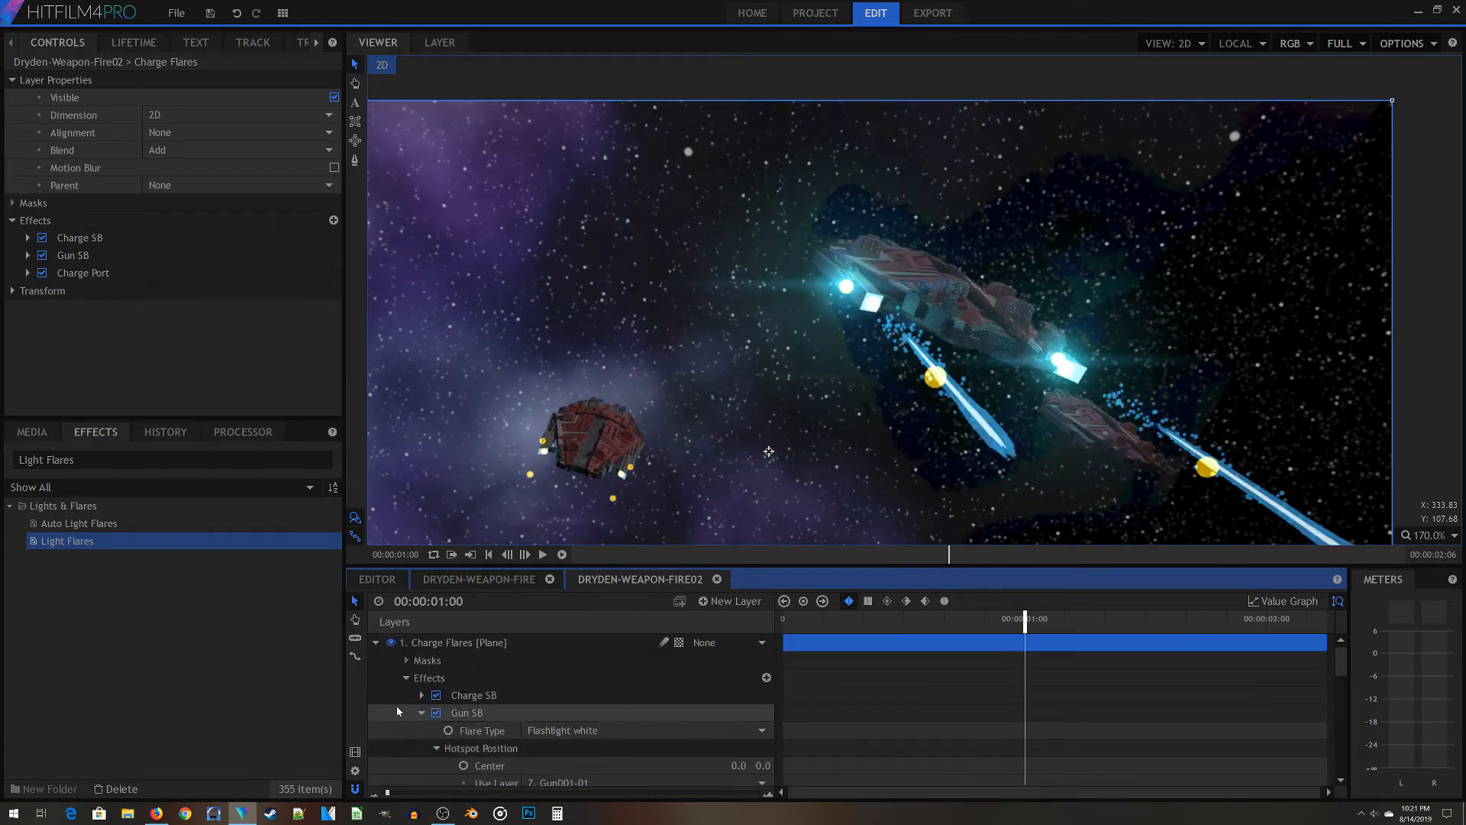
{"action": "left_click", "coordinate": [422, 695]}
{"action": "scroll", "coordinate": [1040, 675], "scroll_direction": "down", "scroll_amount": 2}
{"action": "scroll", "coordinate": [1040, 675], "scroll_direction": "down", "scroll_amount": 2}
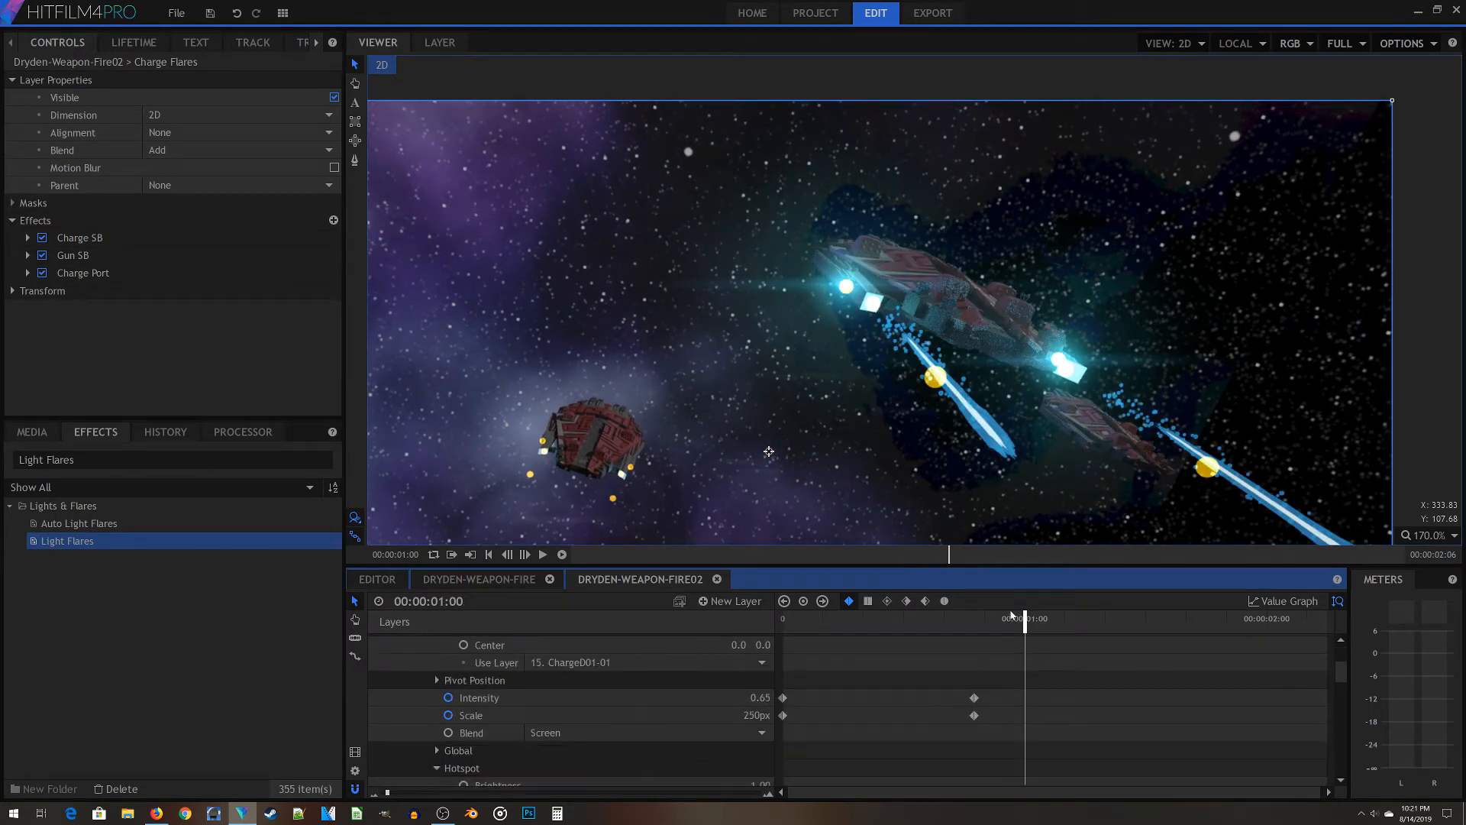
{"action": "left_click", "coordinate": [760, 698]}
{"action": "type", "text": "0"}
{"action": "key", "text": "Return"}
{"action": "left_click", "coordinate": [757, 715]}
{"action": "type", "text": "00"}
{"action": "key", "text": "Return"}
Keyframe the Charge Port flare to fade out at 00:00:01:00 and collapse the settings of the three flares
{"action": "scroll", "coordinate": [853, 666], "scroll_direction": "down", "scroll_amount": 6}
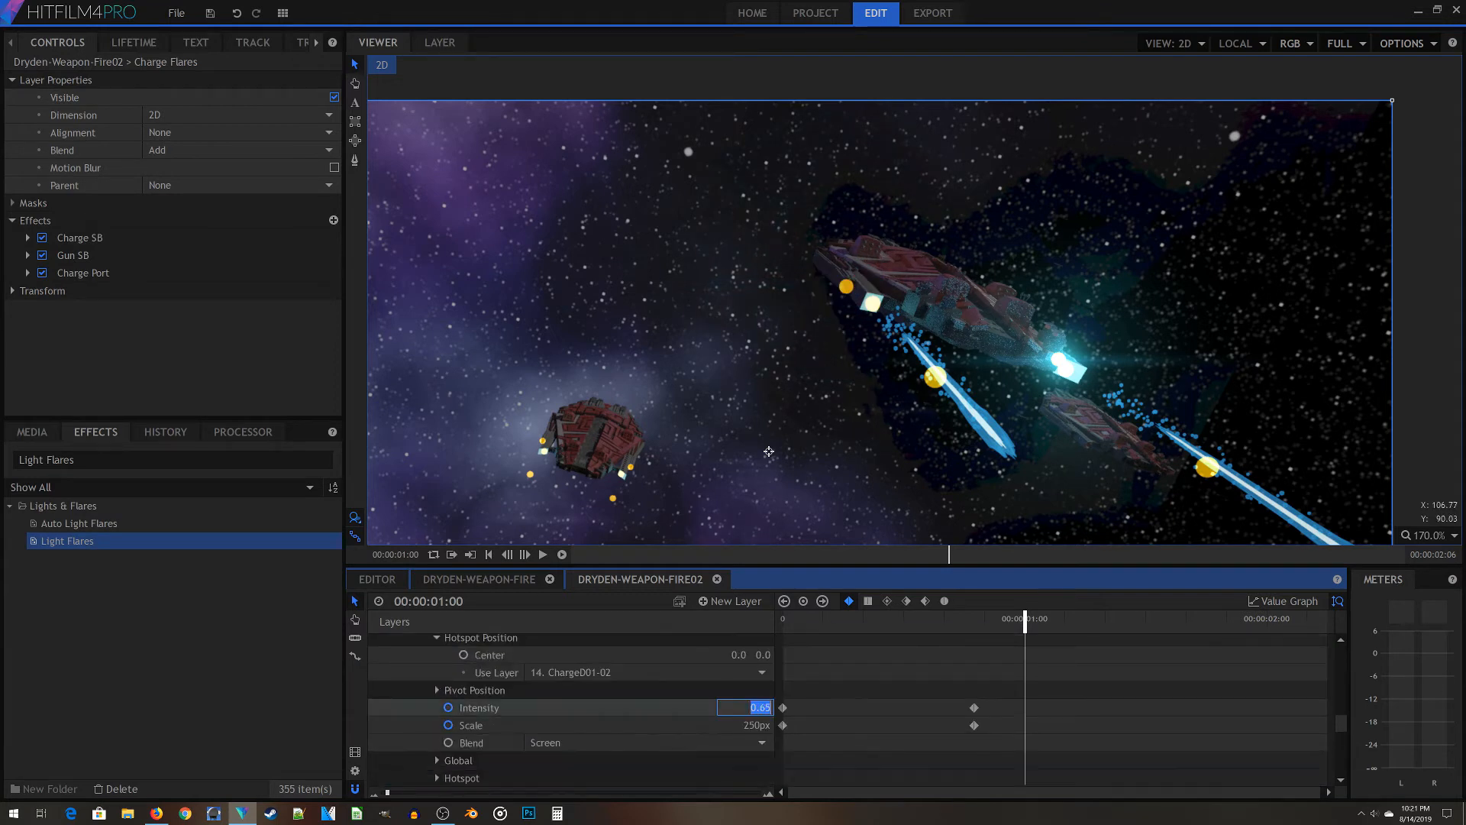
{"action": "scroll", "coordinate": [417, 748], "scroll_direction": "up", "scroll_amount": 5}
{"action": "scroll", "coordinate": [416, 748], "scroll_direction": "up", "scroll_amount": 4}
{"action": "left_click", "coordinate": [376, 645]}
{"action": "left_click", "coordinate": [376, 646]}
{"action": "scroll", "coordinate": [449, 678], "scroll_direction": "down", "scroll_amount": 1}
{"action": "left_click", "coordinate": [422, 671]}
{"action": "left_click", "coordinate": [421, 688]}
{"action": "left_click", "coordinate": [422, 705]}
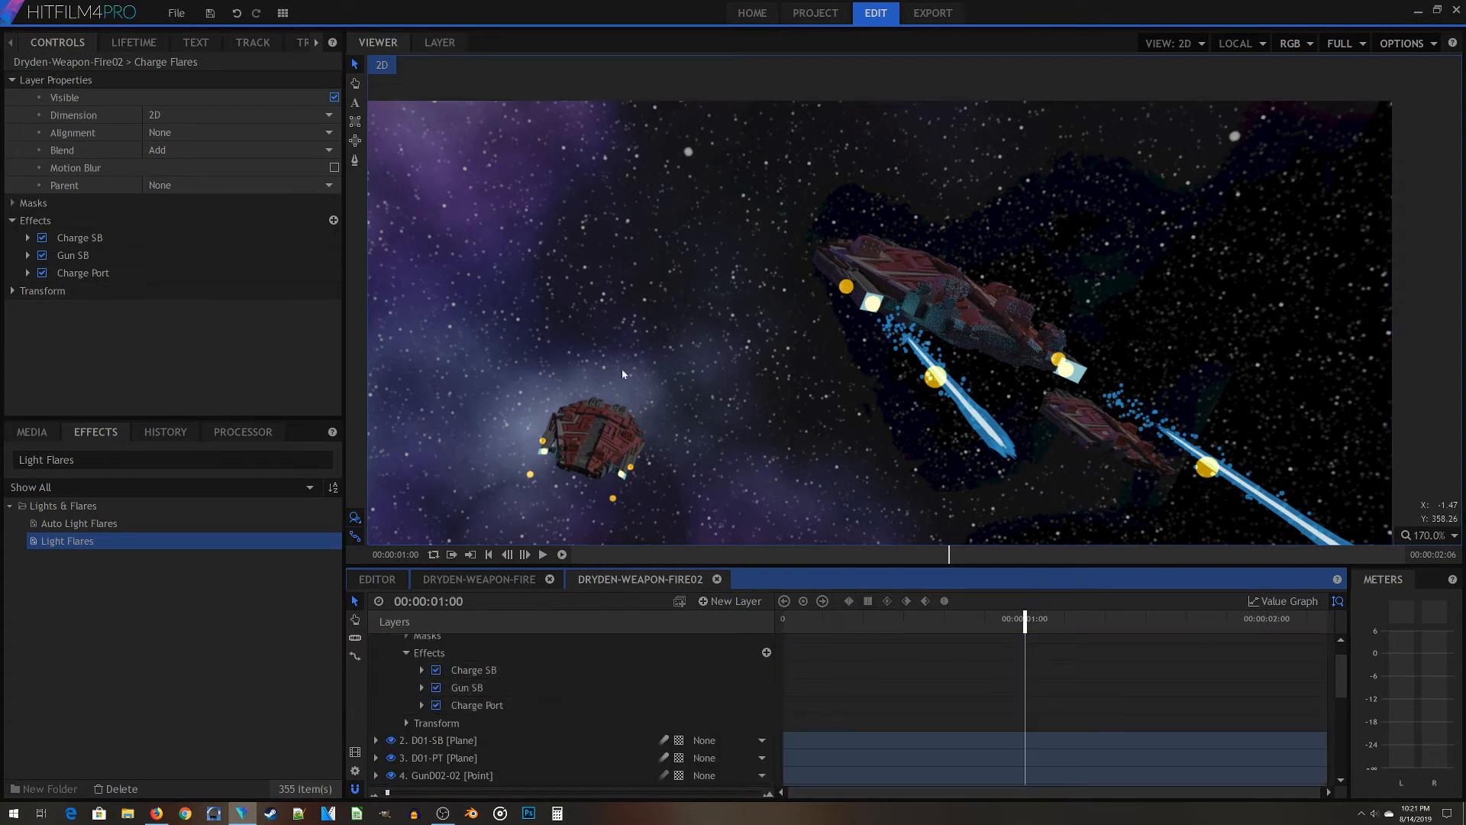
At 00:00:00:00, duplicate the Gun SB flare and rename the copy Gun Port
{"action": "left_click", "coordinate": [470, 689]}
{"action": "left_click_drag", "start_coordinate": [1012, 621], "coordinate": [782, 621]}
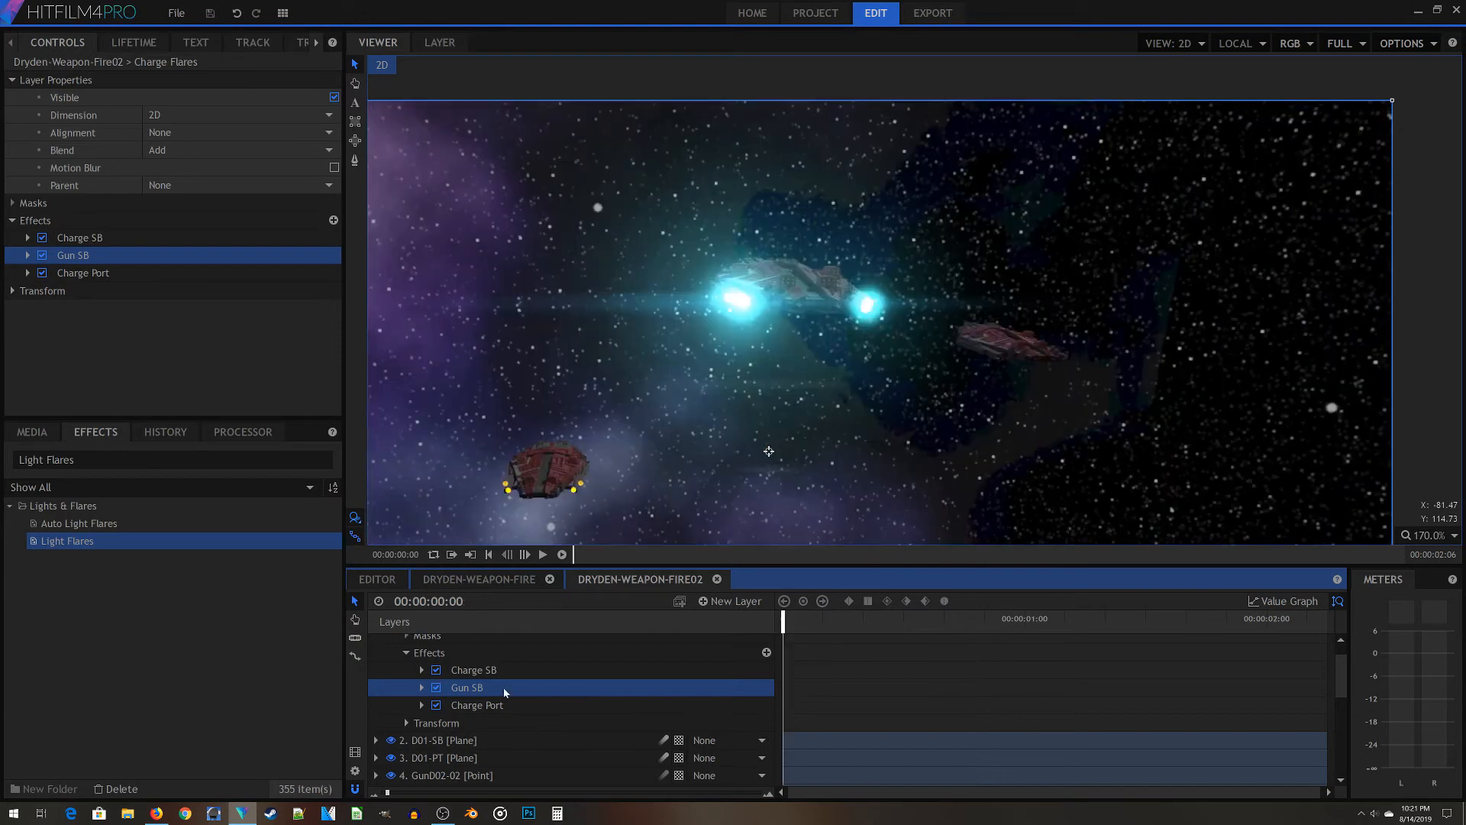
{"action": "right_click", "coordinate": [459, 691]}
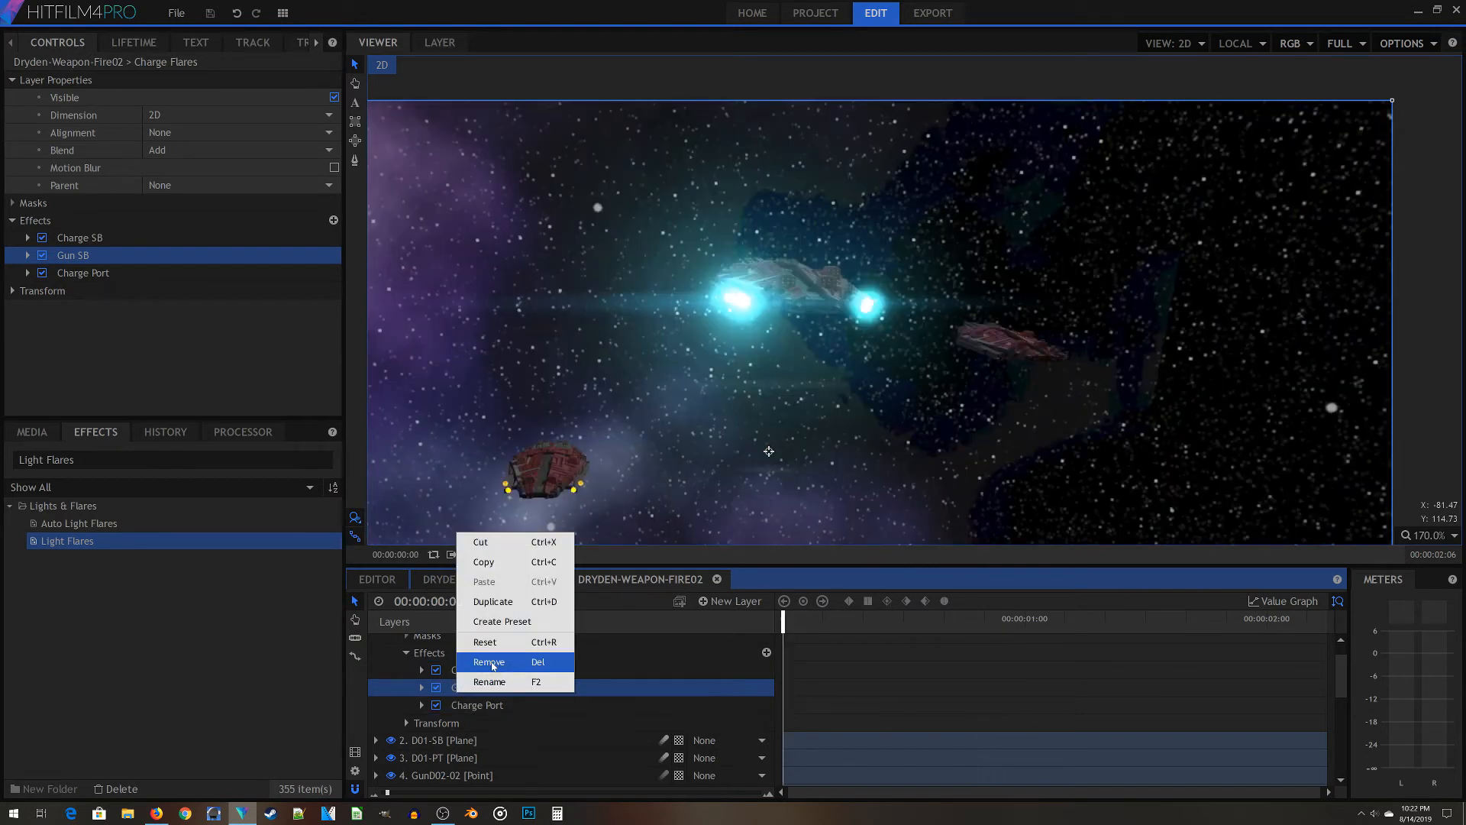
{"action": "left_click", "coordinate": [493, 603]}
{"action": "right_click", "coordinate": [489, 705]}
{"action": "left_click", "coordinate": [527, 691]}
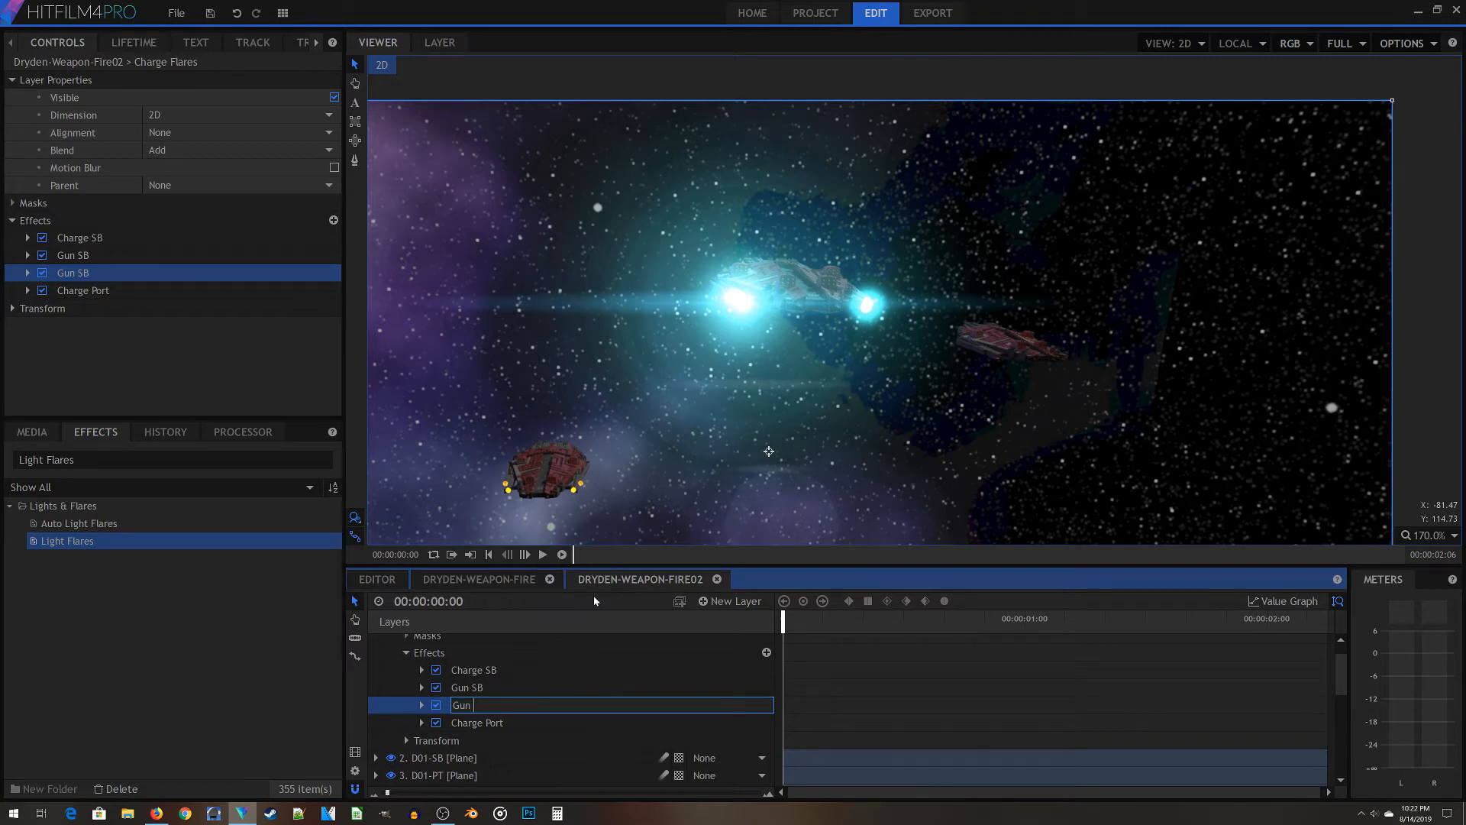
{"action": "type", "text": "Gun Port"}
{"action": "key", "text": "Return"}
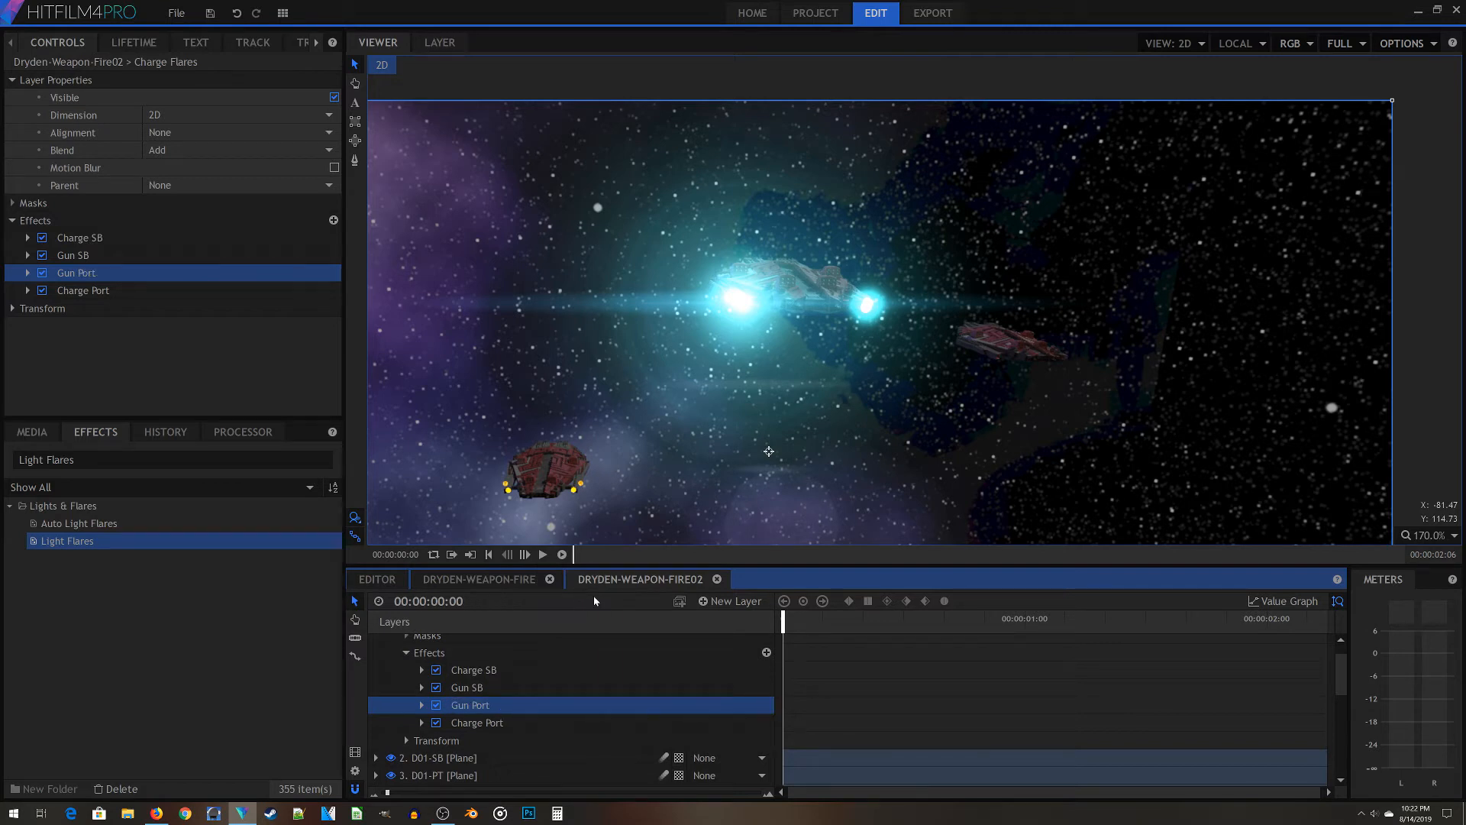
Attach the Gun Port flare's hotspot position to the GunD01-02 layer and scrub through the shot to check it
{"action": "left_click", "coordinate": [421, 705]}
{"action": "scroll", "coordinate": [525, 759], "scroll_direction": "down", "scroll_amount": 2}
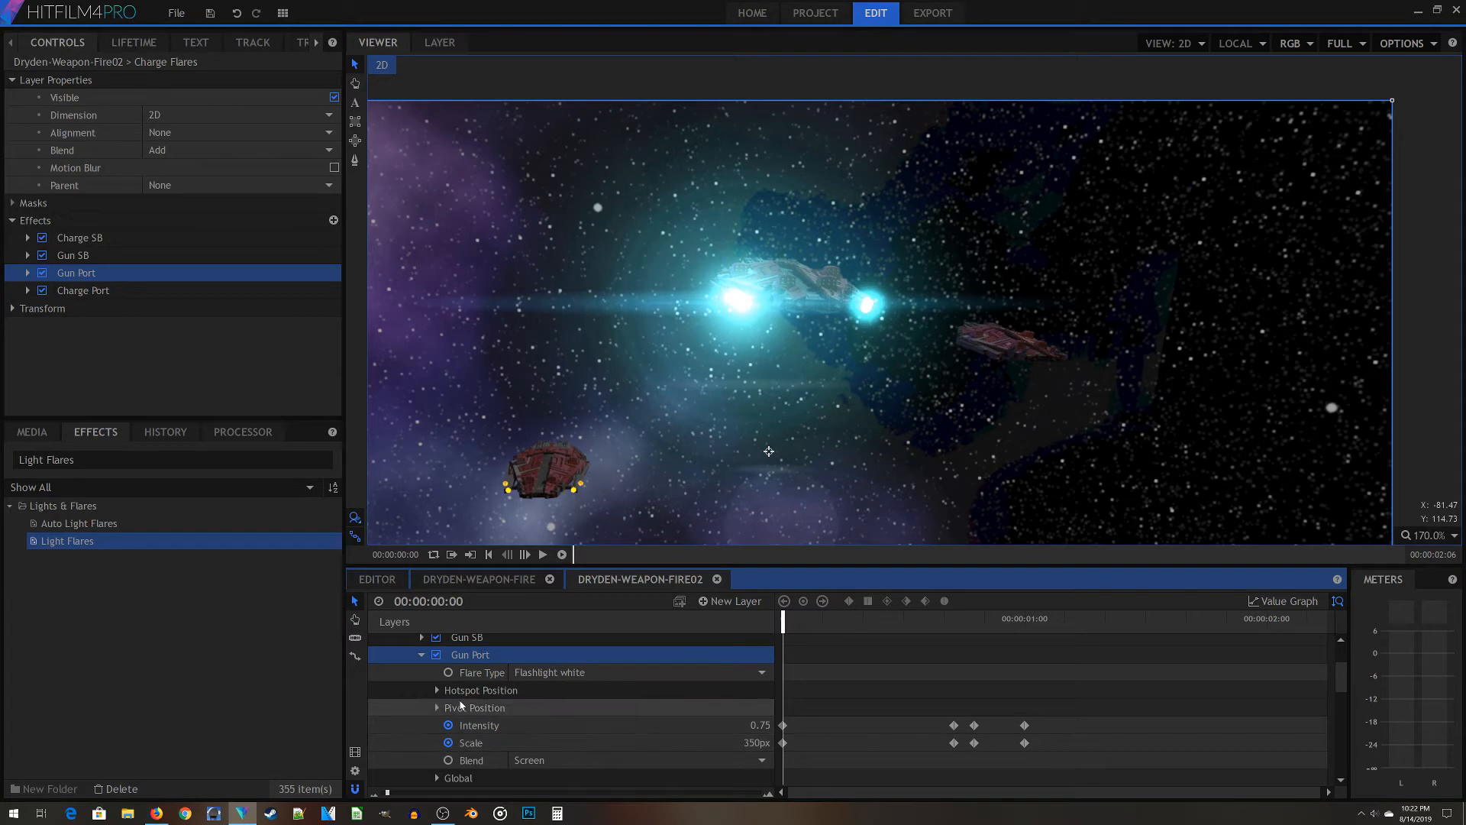
{"action": "left_click", "coordinate": [438, 691]}
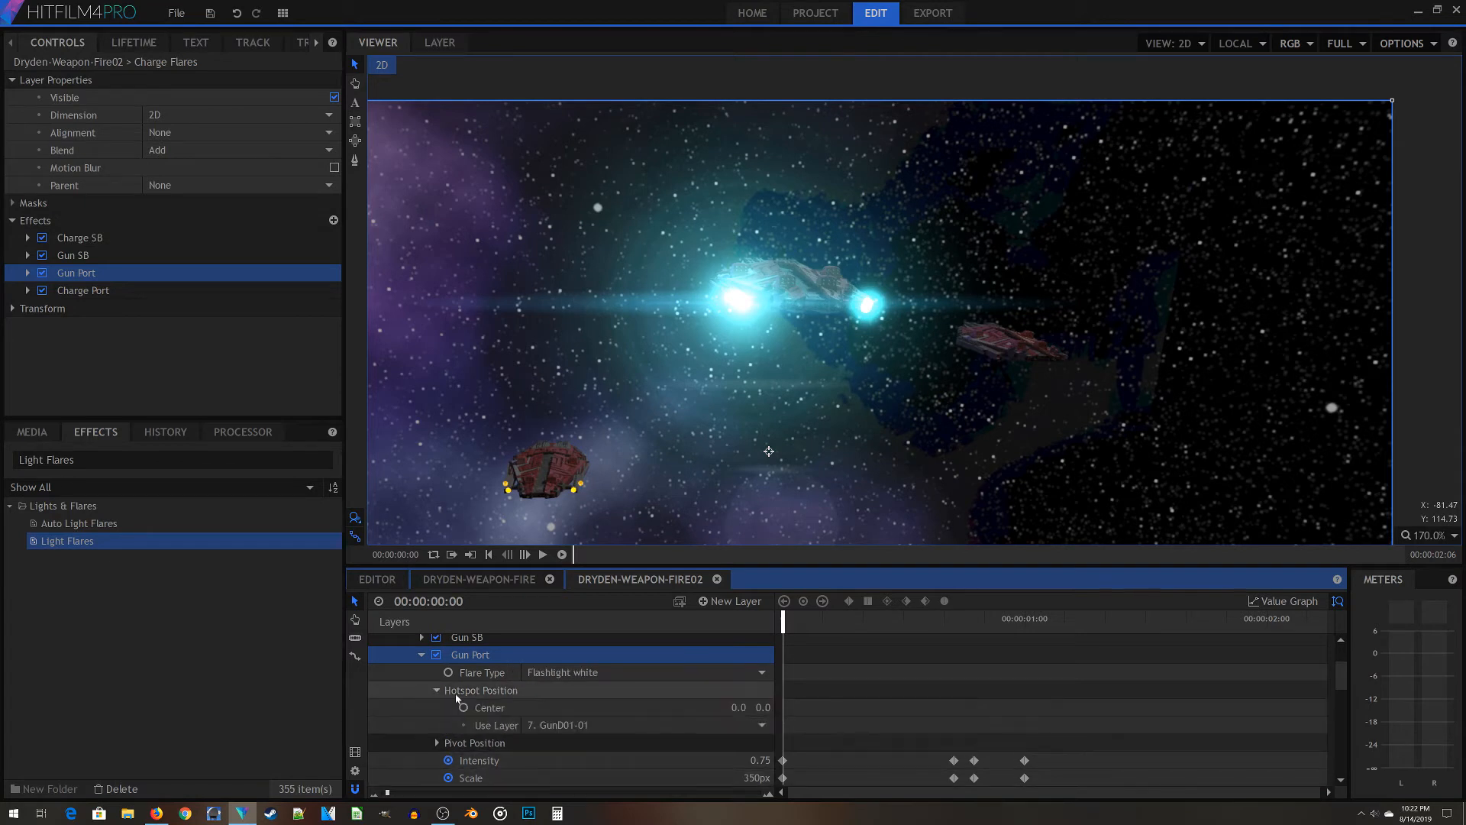
{"action": "left_click", "coordinate": [587, 726]}
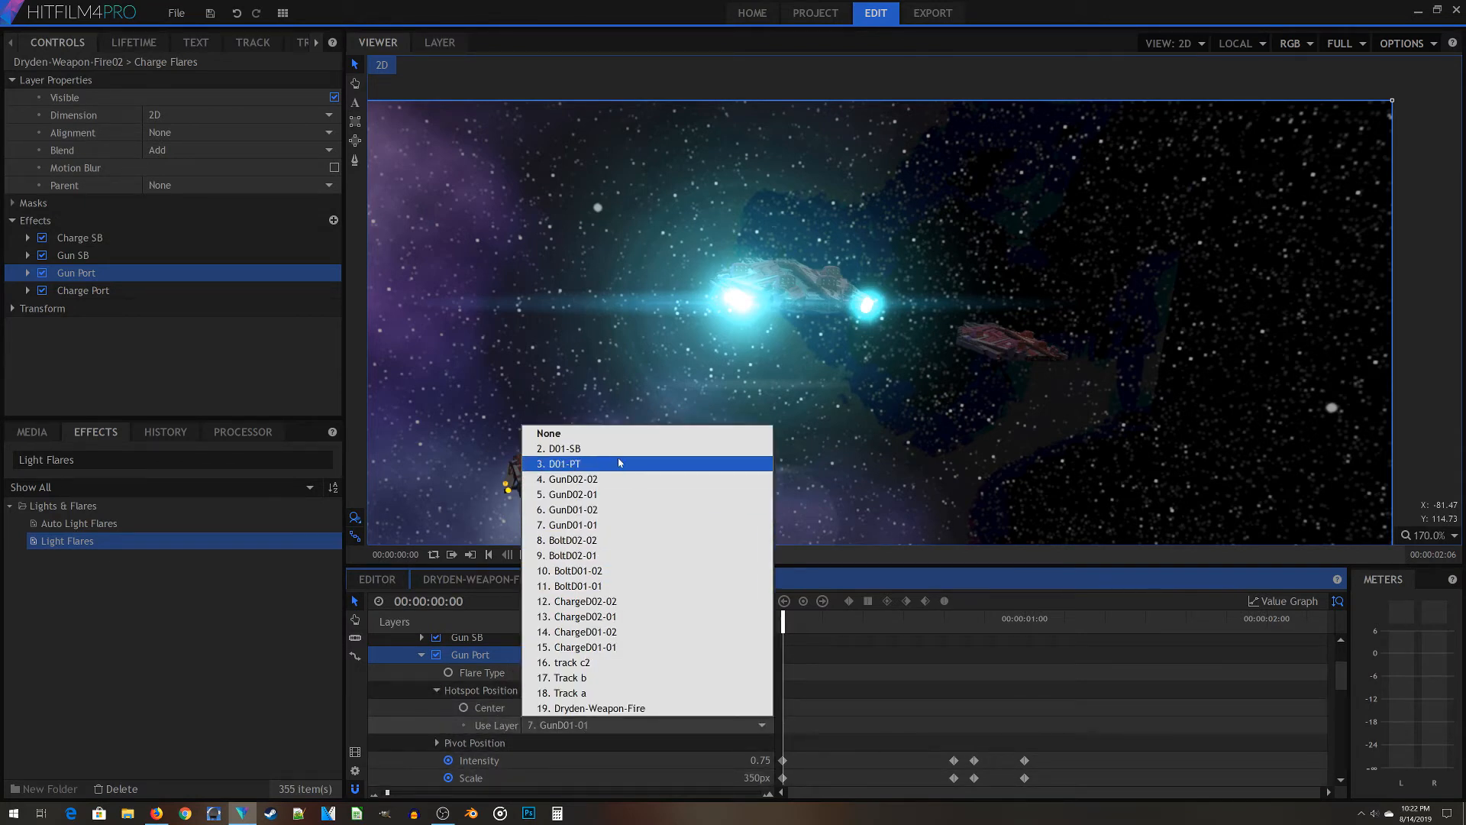
{"action": "left_click", "coordinate": [587, 510]}
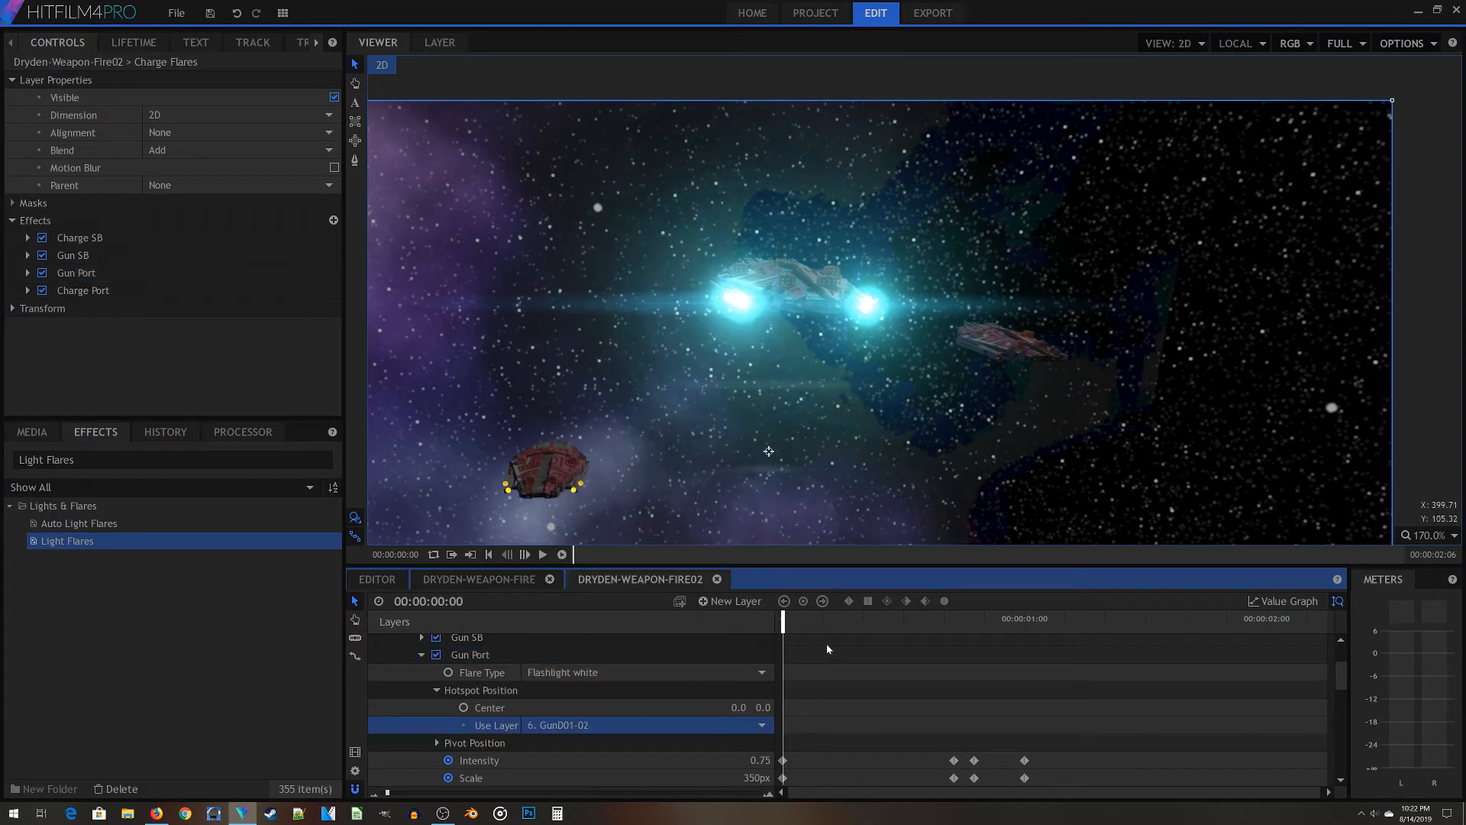
{"action": "left_click_drag", "start_coordinate": [794, 620], "coordinate": [1126, 620]}
Collapse the Charge Flares layer and hide the track c2, Track b and Track a layers
{"action": "scroll", "coordinate": [1062, 433], "scroll_direction": "down", "scroll_amount": 5}
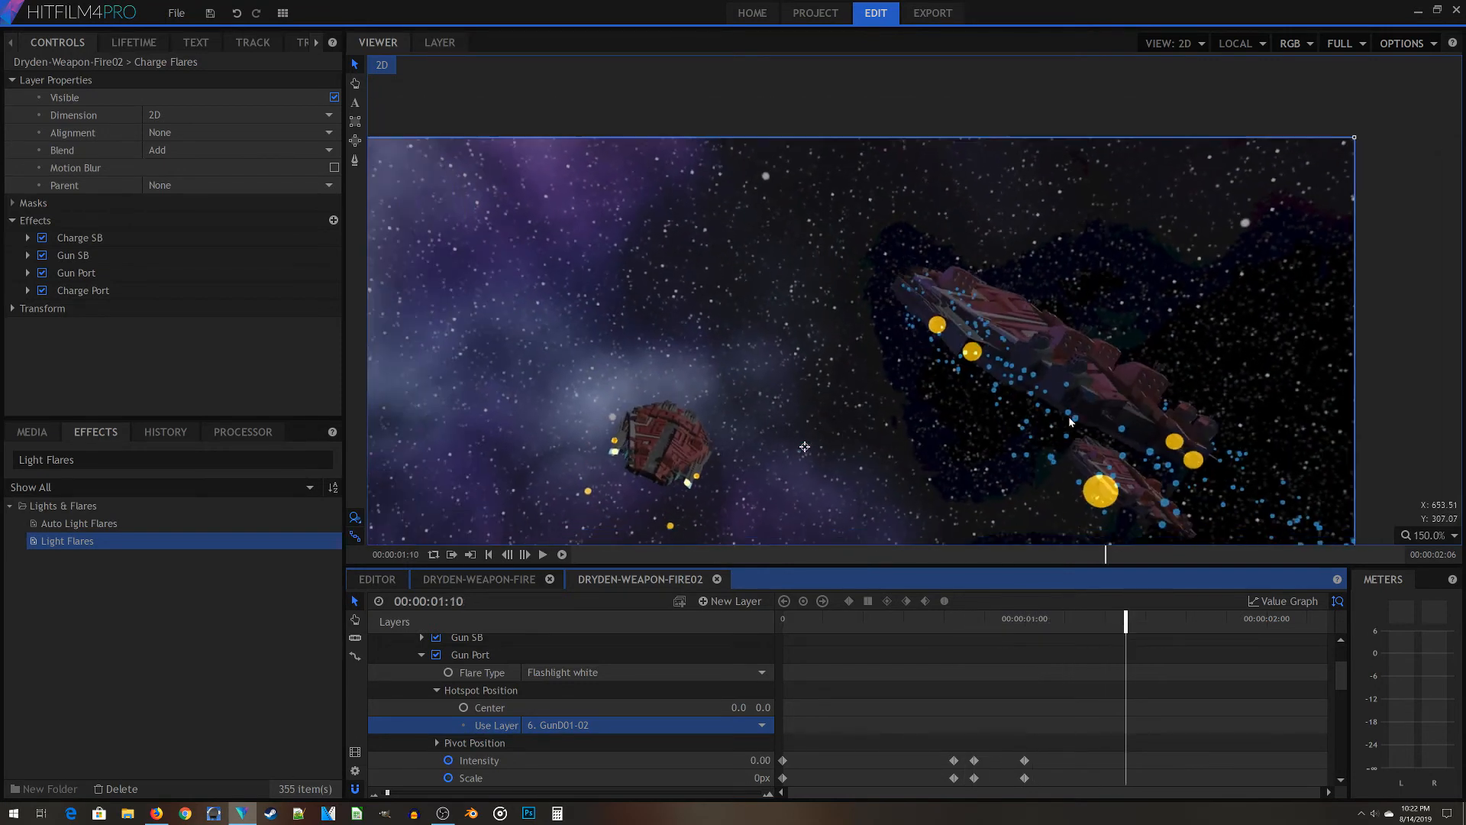
{"action": "scroll", "coordinate": [1061, 436], "scroll_direction": "down", "scroll_amount": 2}
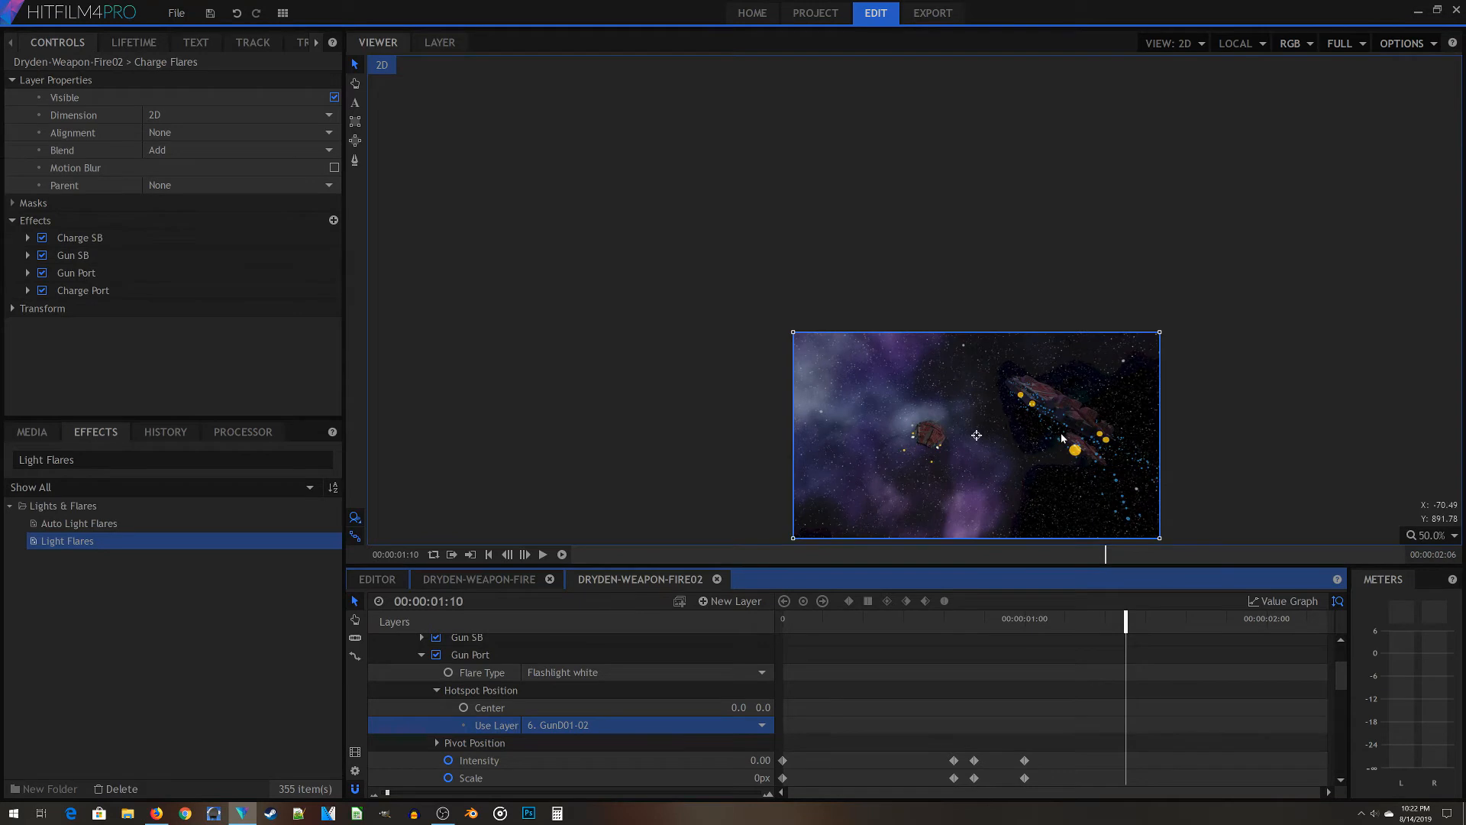
{"action": "left_click", "coordinate": [1062, 440]}
{"action": "scroll", "coordinate": [992, 405], "scroll_direction": "up", "scroll_amount": 4}
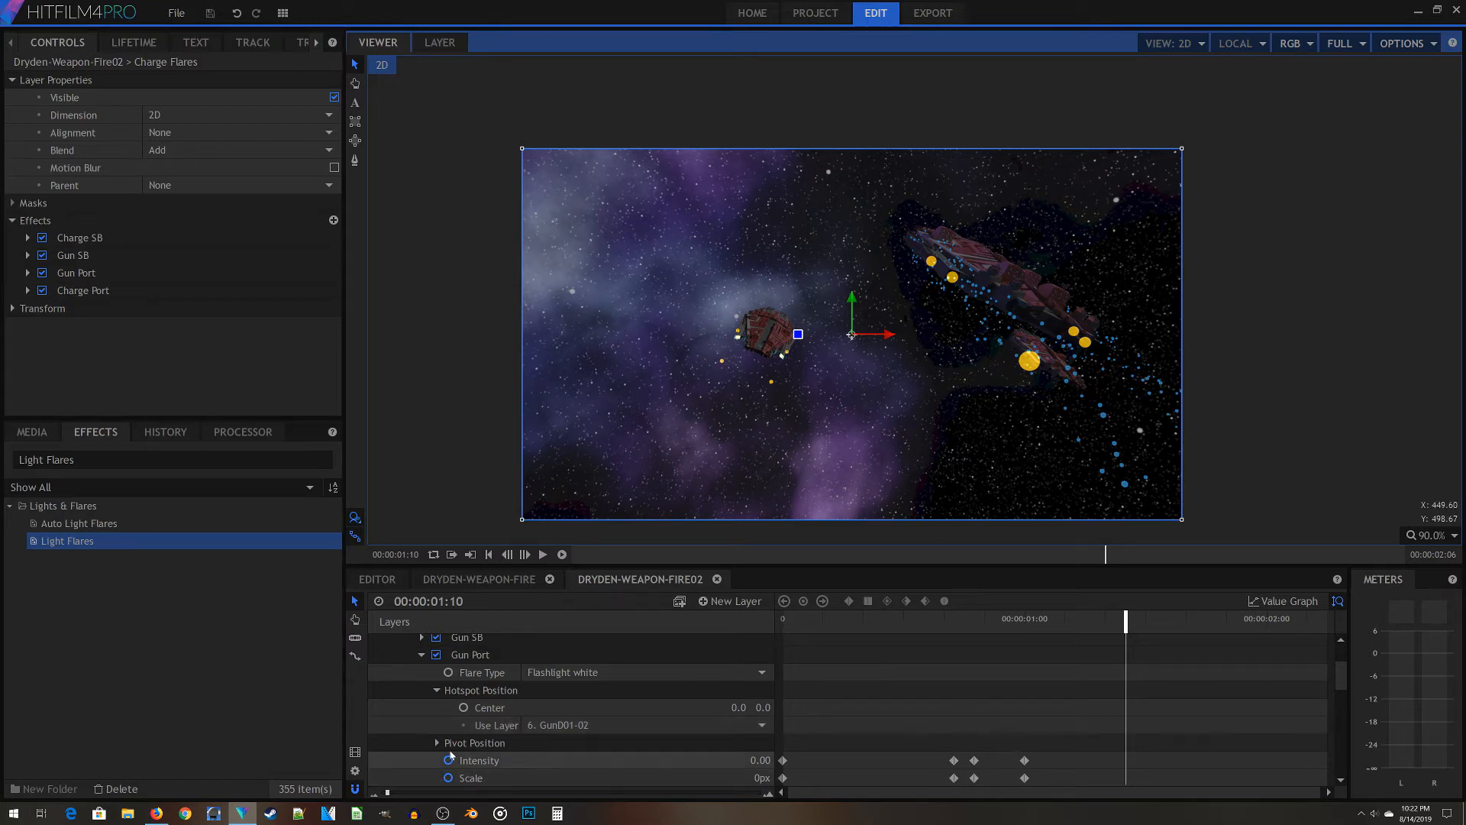
{"action": "scroll", "coordinate": [428, 710], "scroll_direction": "up", "scroll_amount": 3}
{"action": "left_click", "coordinate": [376, 643]}
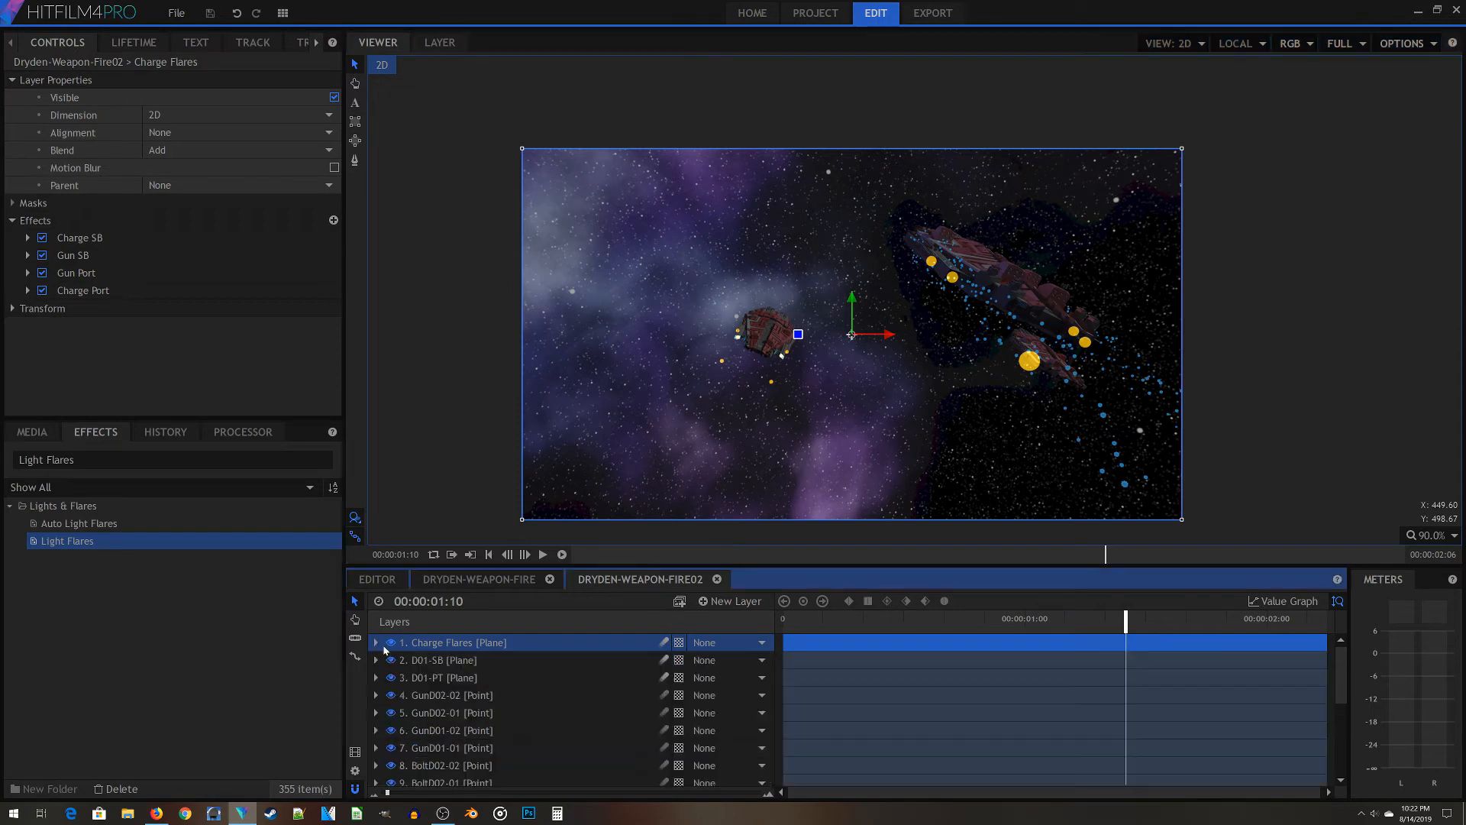
{"action": "scroll", "coordinate": [375, 703], "scroll_direction": "down", "scroll_amount": 3}
{"action": "scroll", "coordinate": [377, 706], "scroll_direction": "down", "scroll_amount": 2}
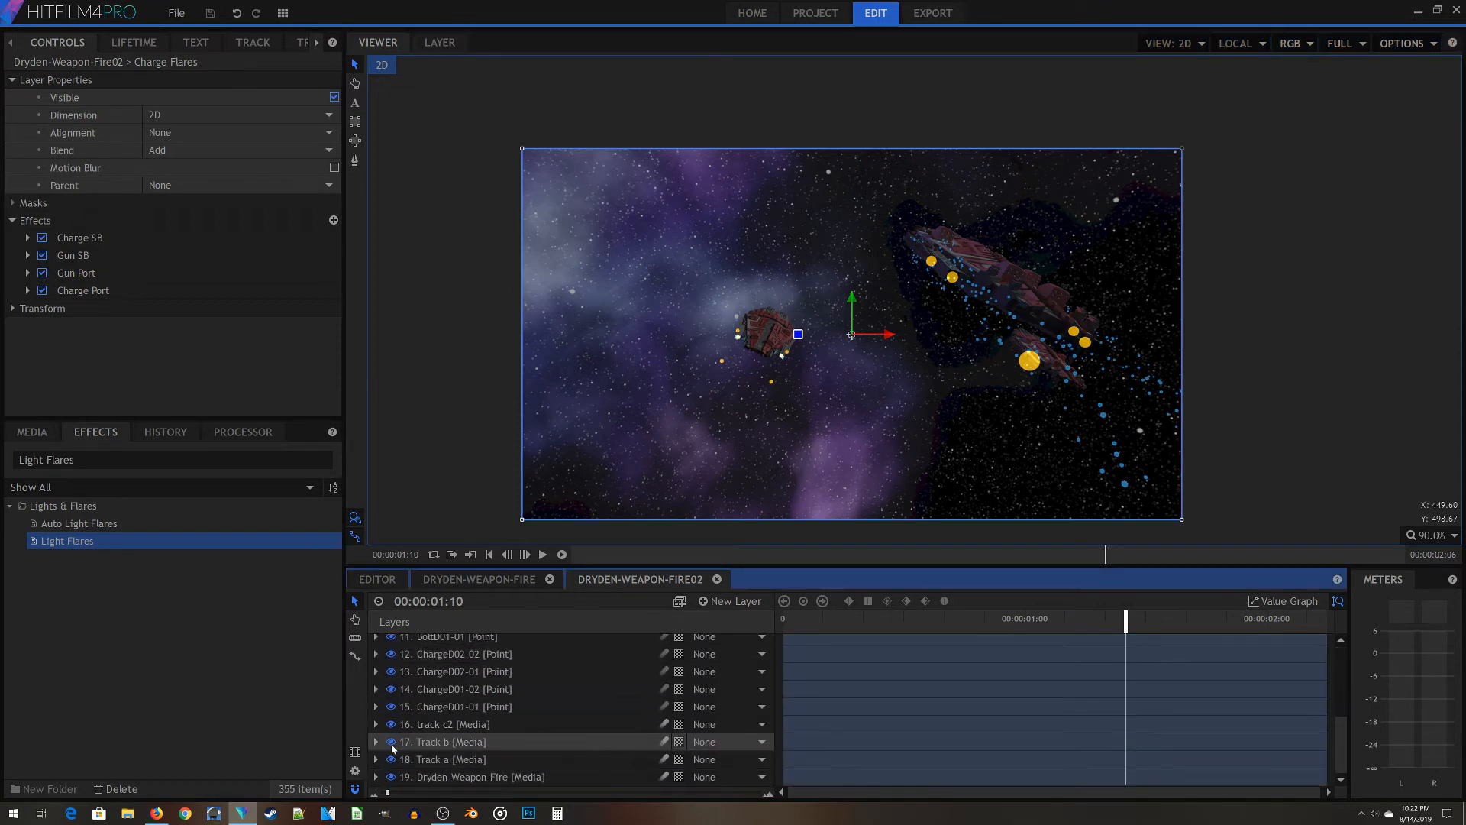
{"action": "left_click", "coordinate": [391, 725]}
{"action": "left_click", "coordinate": [392, 742]}
{"action": "left_click", "coordinate": [391, 760]}
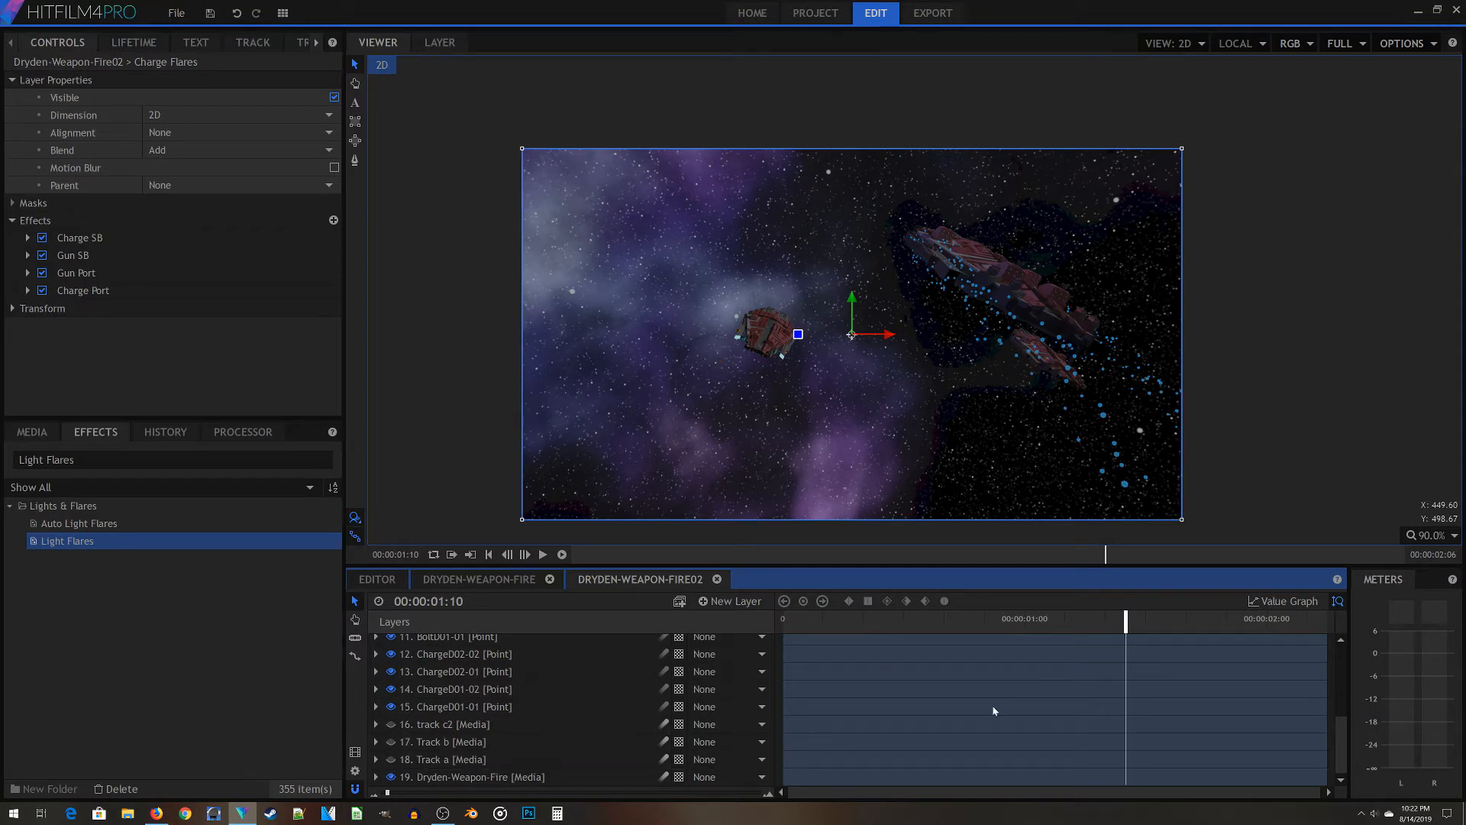
Duplicate the D01-PT plane as D02-PT for the second ship and attach its effect's end point to GunD02-02
{"action": "key", "text": "Home"}
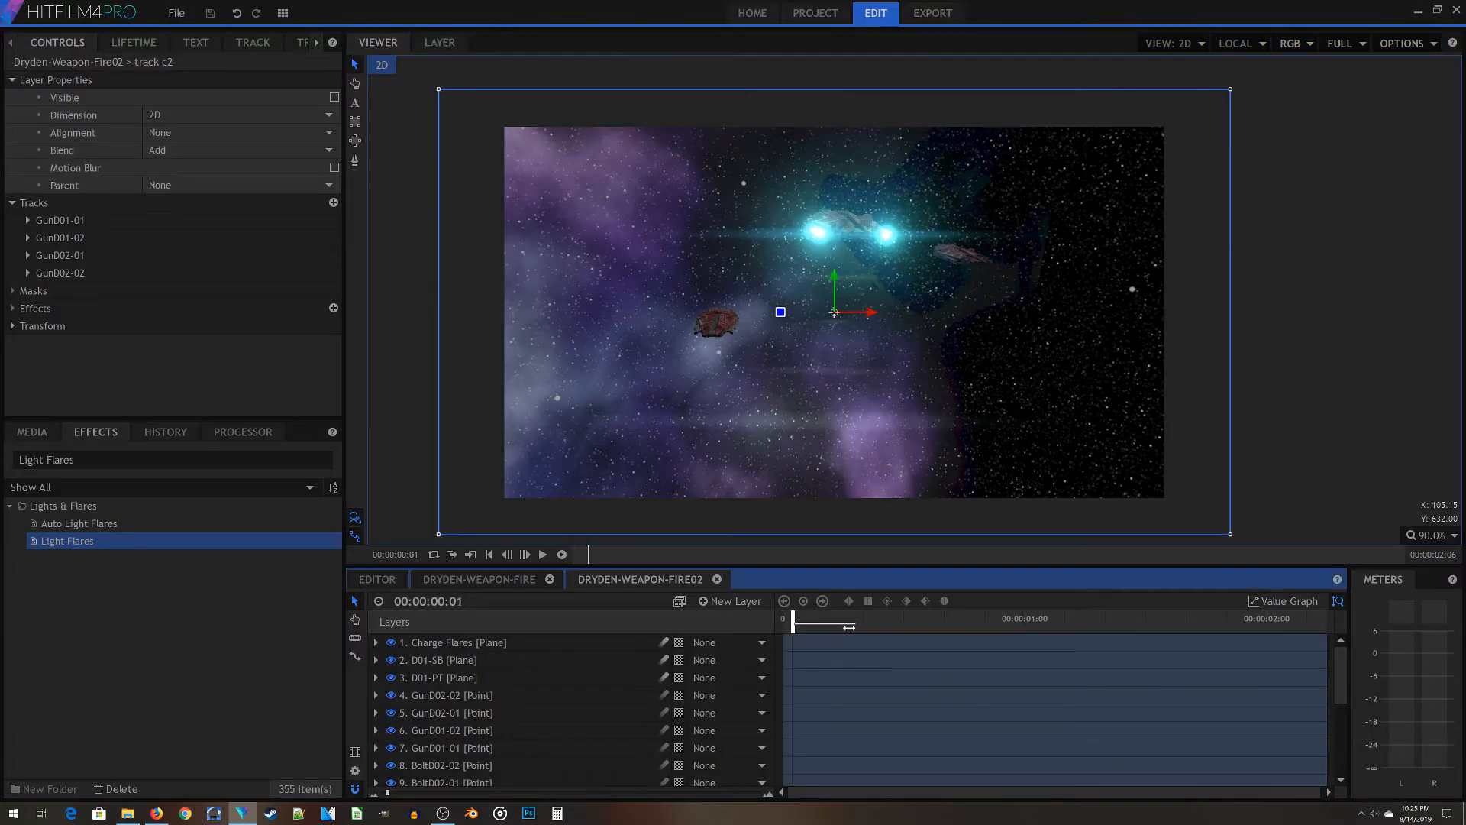
{"action": "left_click_drag", "start_coordinate": [848, 626], "coordinate": [854, 627]}
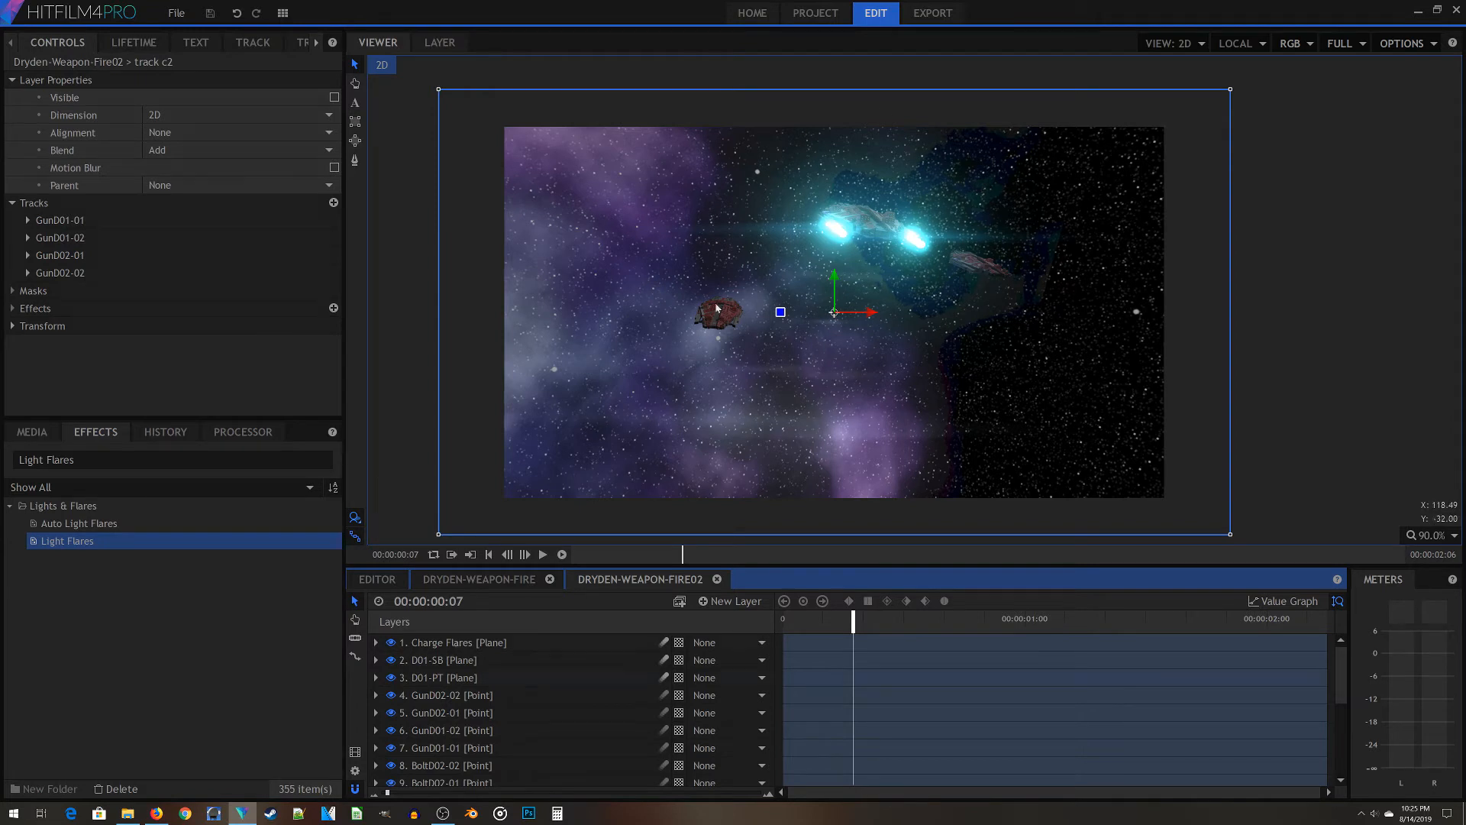
{"action": "left_click", "coordinate": [435, 677]}
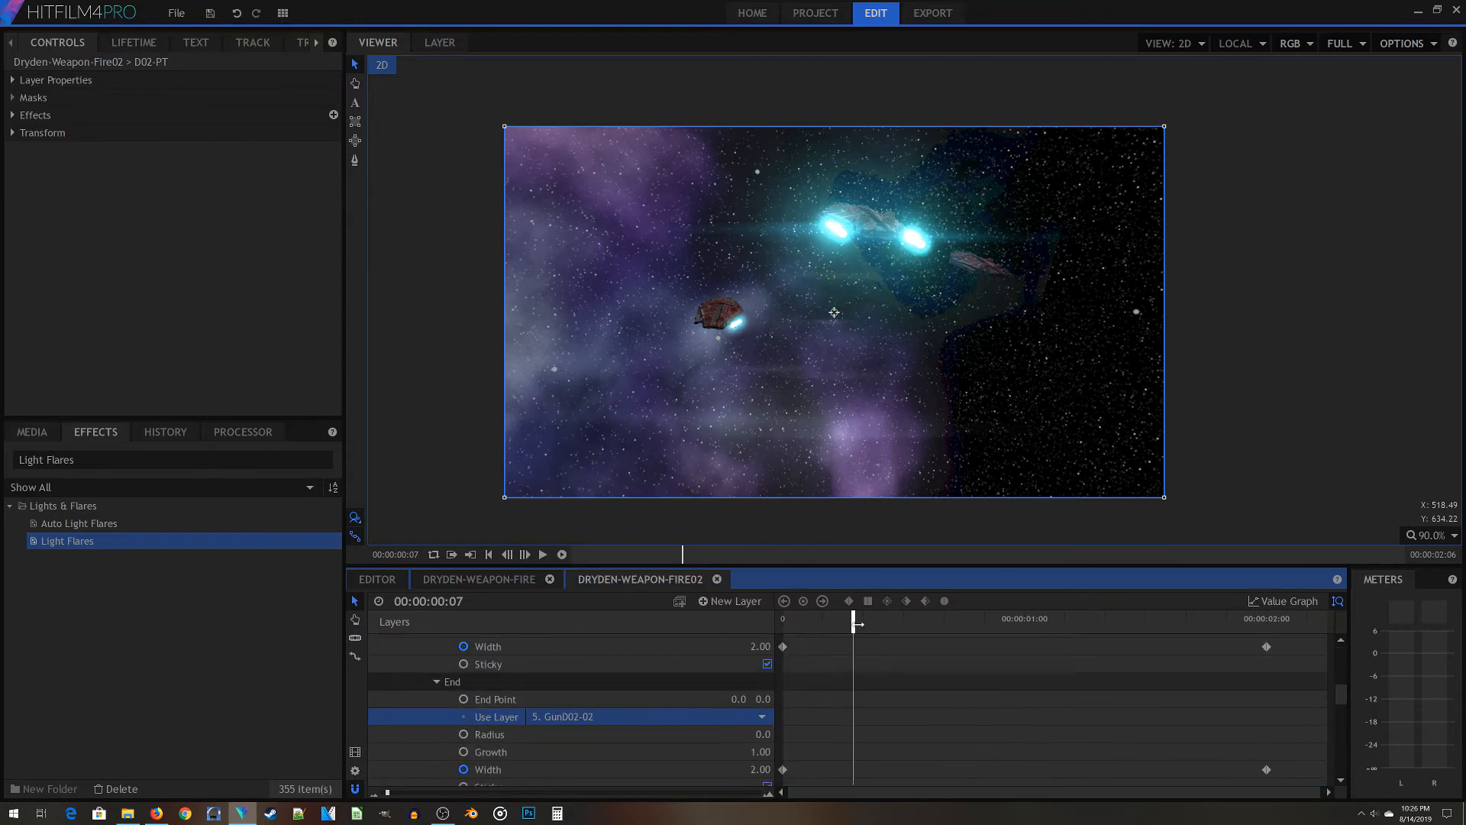
{"action": "left_click", "coordinate": [437, 710]}
Retarget the D02-PT plane's remaining start point to GunD02-02 and its end point to BoltD02-02
{"action": "left_click", "coordinate": [637, 746]}
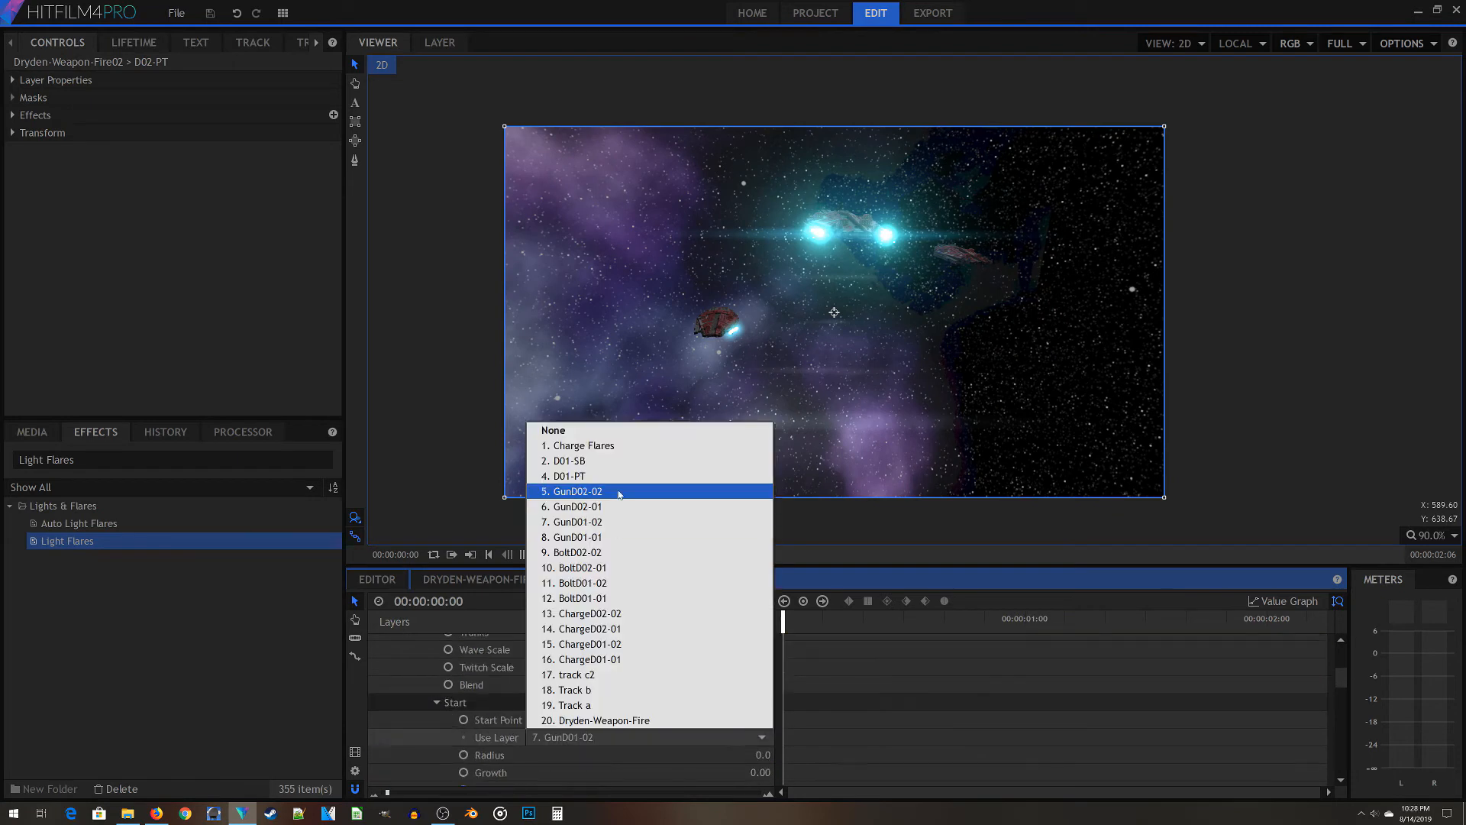
{"action": "left_click", "coordinate": [616, 523]}
{"action": "scroll", "coordinate": [751, 406], "scroll_direction": "up", "scroll_amount": 2}
{"action": "left_click", "coordinate": [438, 702]}
{"action": "left_click", "coordinate": [576, 730]}
{"action": "left_click", "coordinate": [581, 548]}
{"action": "scroll", "coordinate": [637, 683], "scroll_direction": "down", "scroll_amount": 1}
{"action": "scroll", "coordinate": [637, 684], "scroll_direction": "down", "scroll_amount": 1}
{"action": "left_click", "coordinate": [637, 719]}
{"action": "left_click_drag", "start_coordinate": [783, 618], "coordinate": [1053, 643]}
In the D02-SB plane, attach the effect's start point to GunD02-01 and its end point to BoltD02-01
{"action": "scroll", "coordinate": [550, 714], "scroll_direction": "up", "scroll_amount": 10}
{"action": "left_click", "coordinate": [375, 677]}
{"action": "left_click", "coordinate": [407, 714]}
{"action": "left_click", "coordinate": [421, 730]}
{"action": "scroll", "coordinate": [624, 670], "scroll_direction": "down", "scroll_amount": 5}
{"action": "left_click", "coordinate": [637, 669]}
{"action": "left_click", "coordinate": [637, 740]}
{"action": "left_click", "coordinate": [576, 511]}
{"action": "scroll", "coordinate": [549, 707], "scroll_direction": "down", "scroll_amount": 4}
{"action": "left_click", "coordinate": [637, 732]}
{"action": "left_click", "coordinate": [632, 590]}
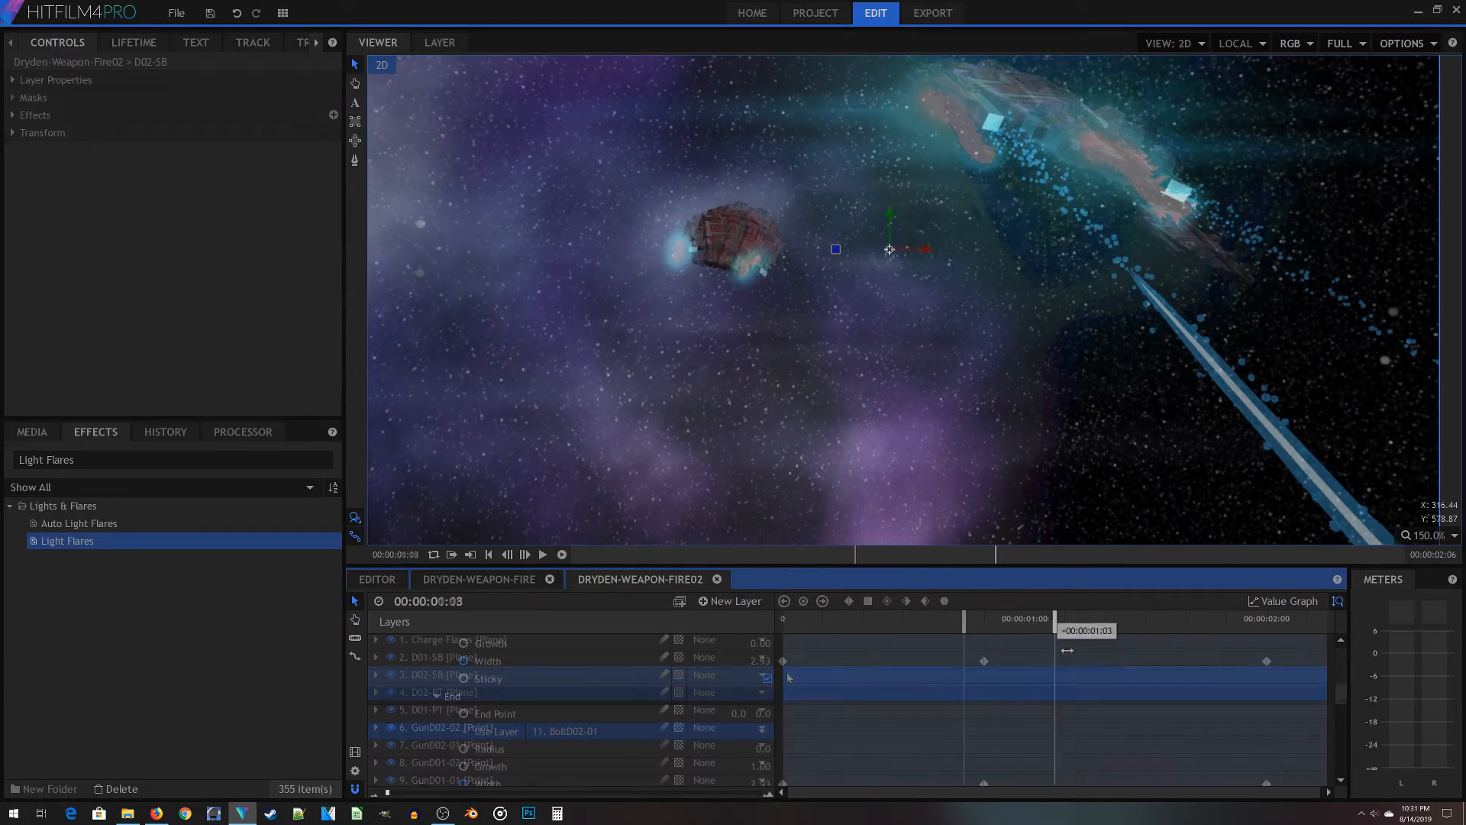
Shift the D02-SB and D02-PT planes about 17 frames later on the timeline and scrub through the result
{"action": "left_click", "coordinate": [832, 678]}
{"action": "left_click_drag", "start_coordinate": [833, 677], "coordinate": [953, 677]}
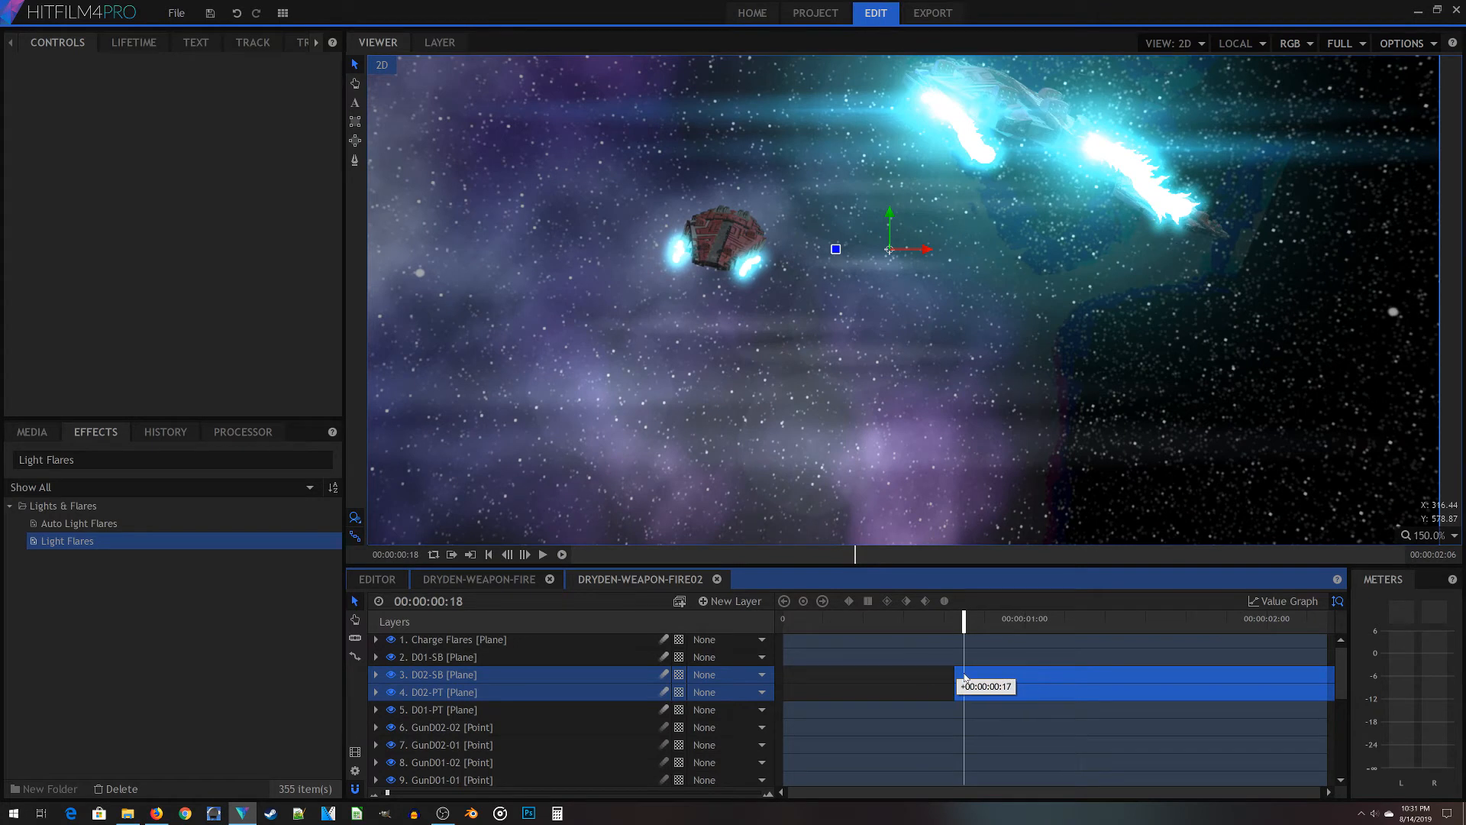
{"action": "mouse_move", "coordinate": [972, 618]}
{"action": "left_mouse_down"}
{"action": "mouse_move", "coordinate": [988, 618]}
{"action": "mouse_move", "coordinate": [849, 618]}
{"action": "mouse_move", "coordinate": [1046, 626]}
{"action": "mouse_move", "coordinate": [1218, 660]}
{"action": "mouse_move", "coordinate": [965, 660]}
{"action": "mouse_move", "coordinate": [1018, 630]}
{"action": "mouse_move", "coordinate": [1281, 632]}
{"action": "mouse_move", "coordinate": [971, 626]}
{"action": "left_mouse_up"}
{"action": "left_click_drag", "start_coordinate": [937, 628], "coordinate": [1156, 628]}
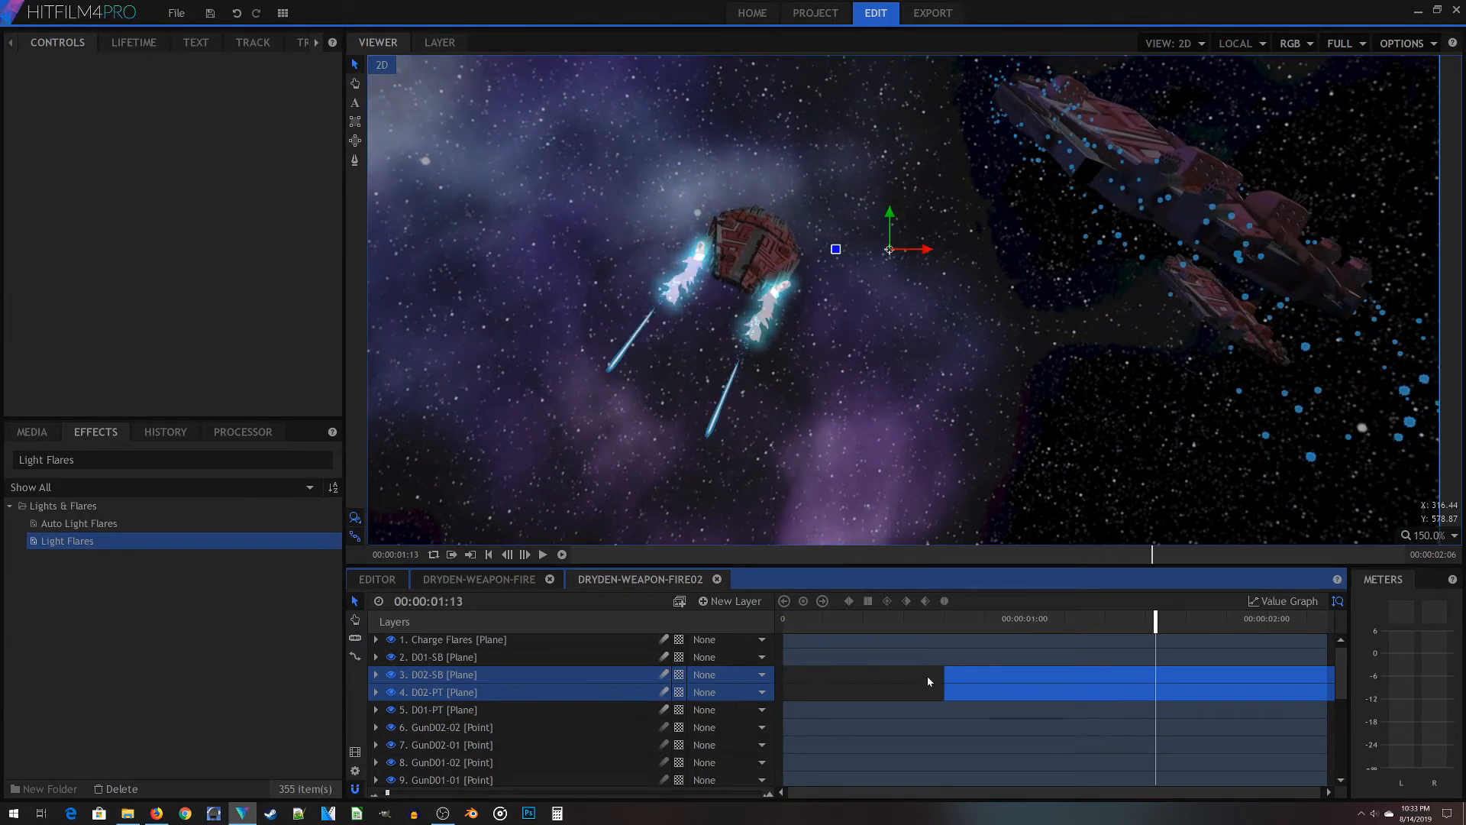
At 00:00:00:18, keyframe the opacity of the D02-SB and D02-PT planes to 100%
{"action": "left_click_drag", "start_coordinate": [952, 628], "coordinate": [933, 627]}
{"action": "left_click", "coordinate": [755, 706]}
{"action": "type", "text": "1"}
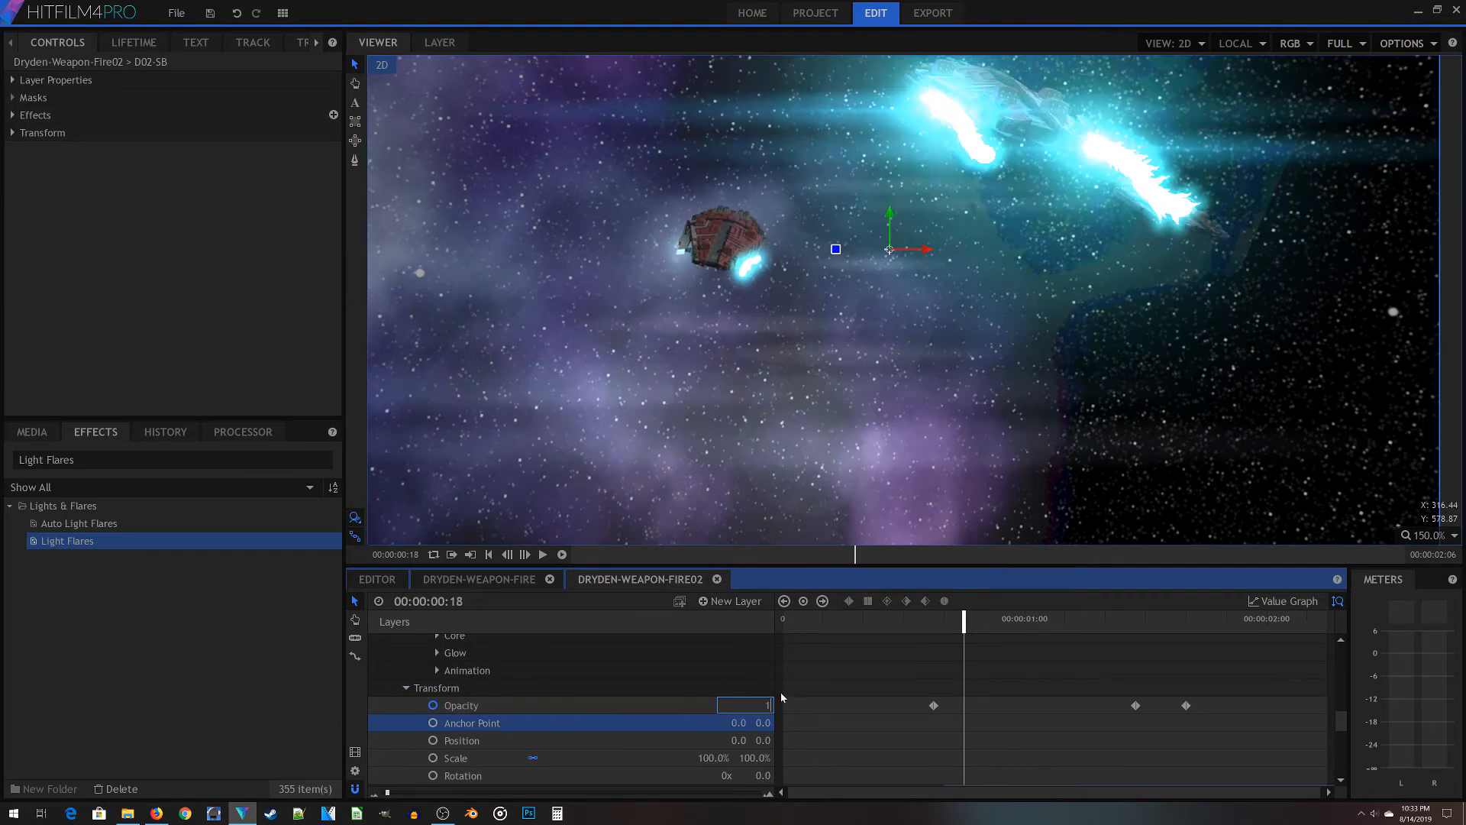
{"action": "right_click", "coordinate": [944, 615]}
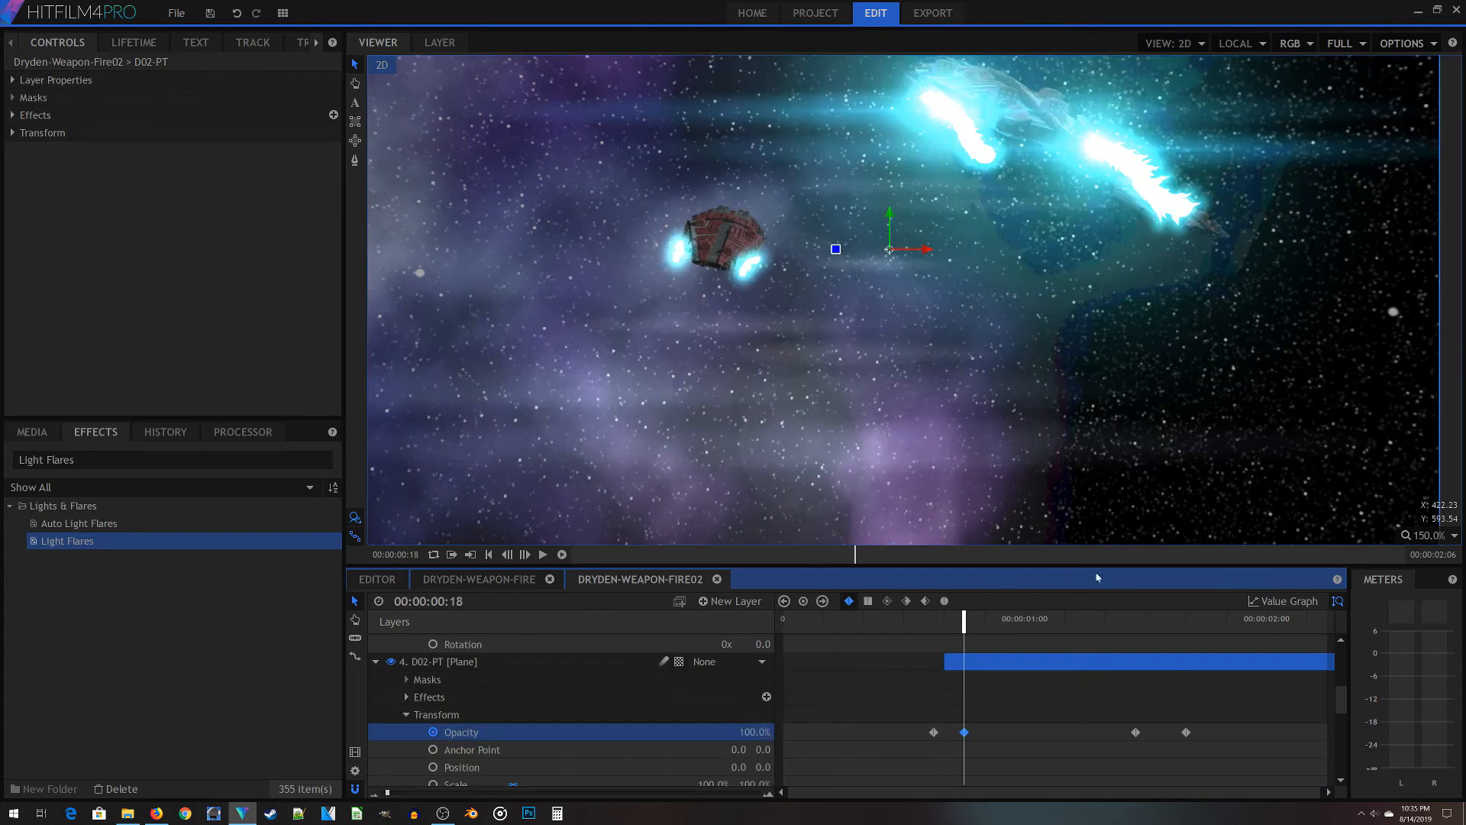
Scrub the timeline from 00:00:01:22 back to 00:00:00:16 to check the bolts, and collapse the D02-SB and D02-PT layers
{"action": "left_click_drag", "start_coordinate": [953, 620], "coordinate": [1247, 632]}
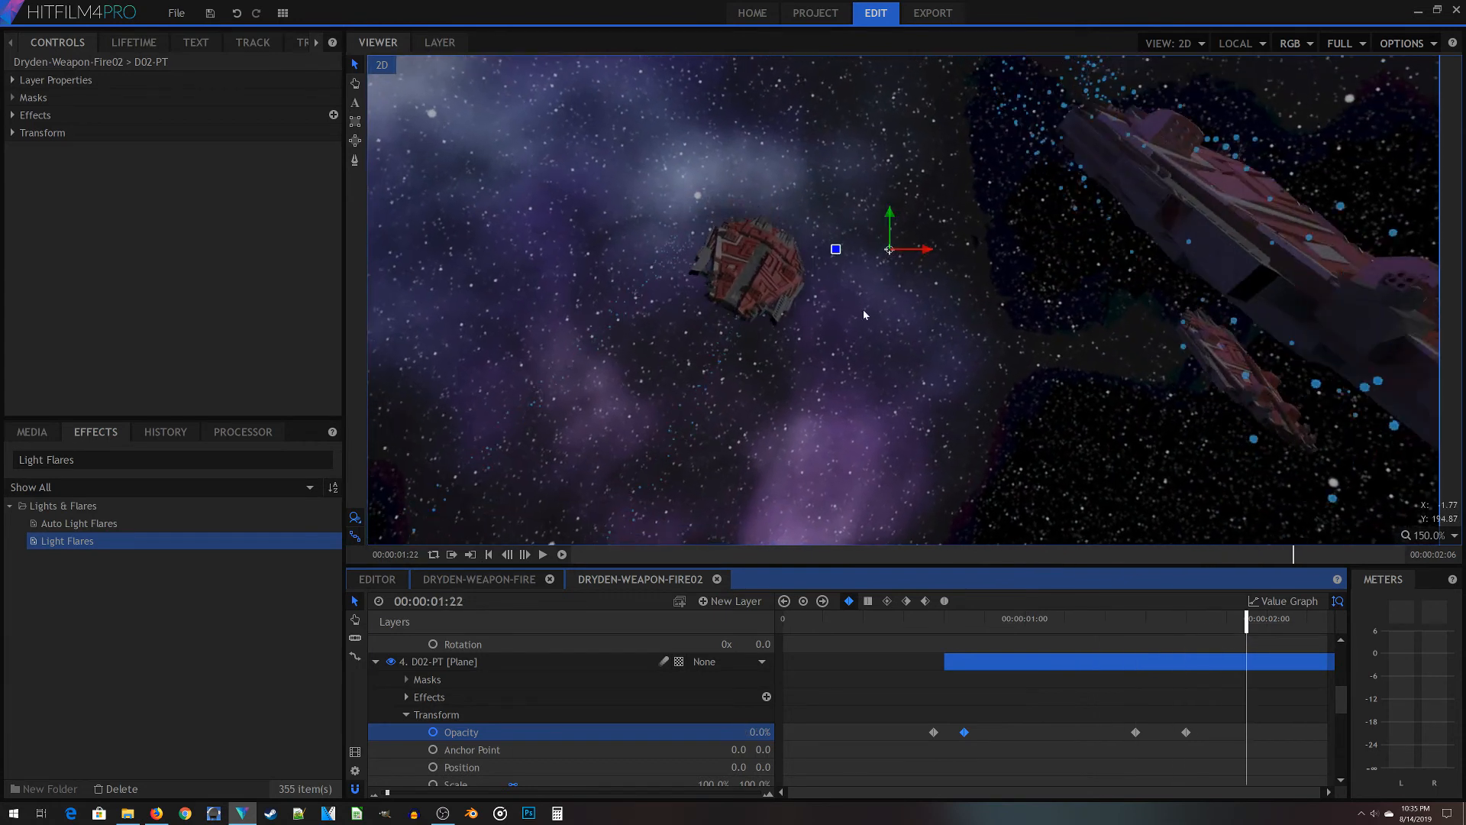
{"action": "scroll", "coordinate": [863, 309], "scroll_direction": "down", "scroll_amount": 4}
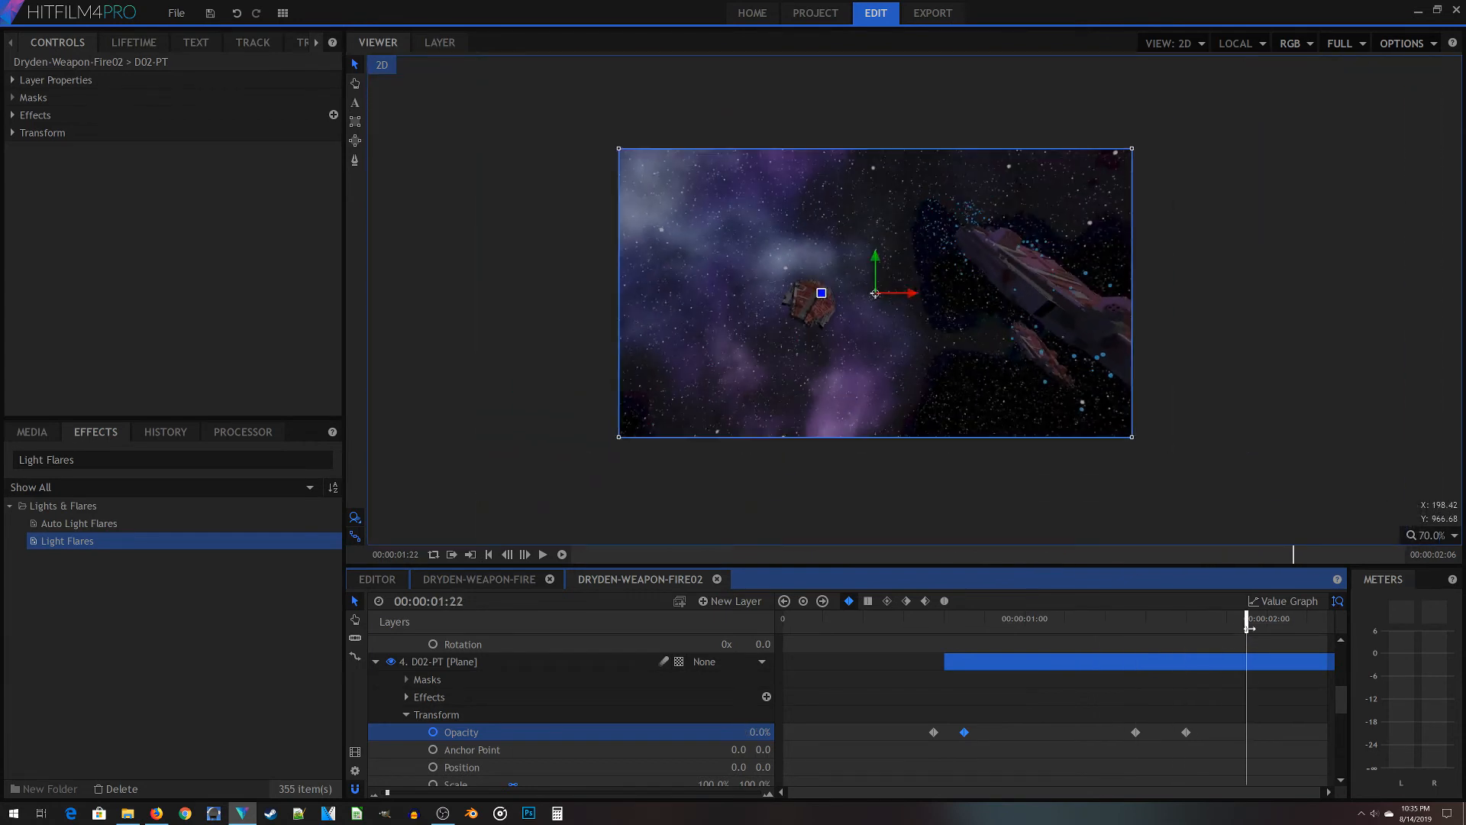
{"action": "left_click_drag", "start_coordinate": [1247, 620], "coordinate": [944, 619]}
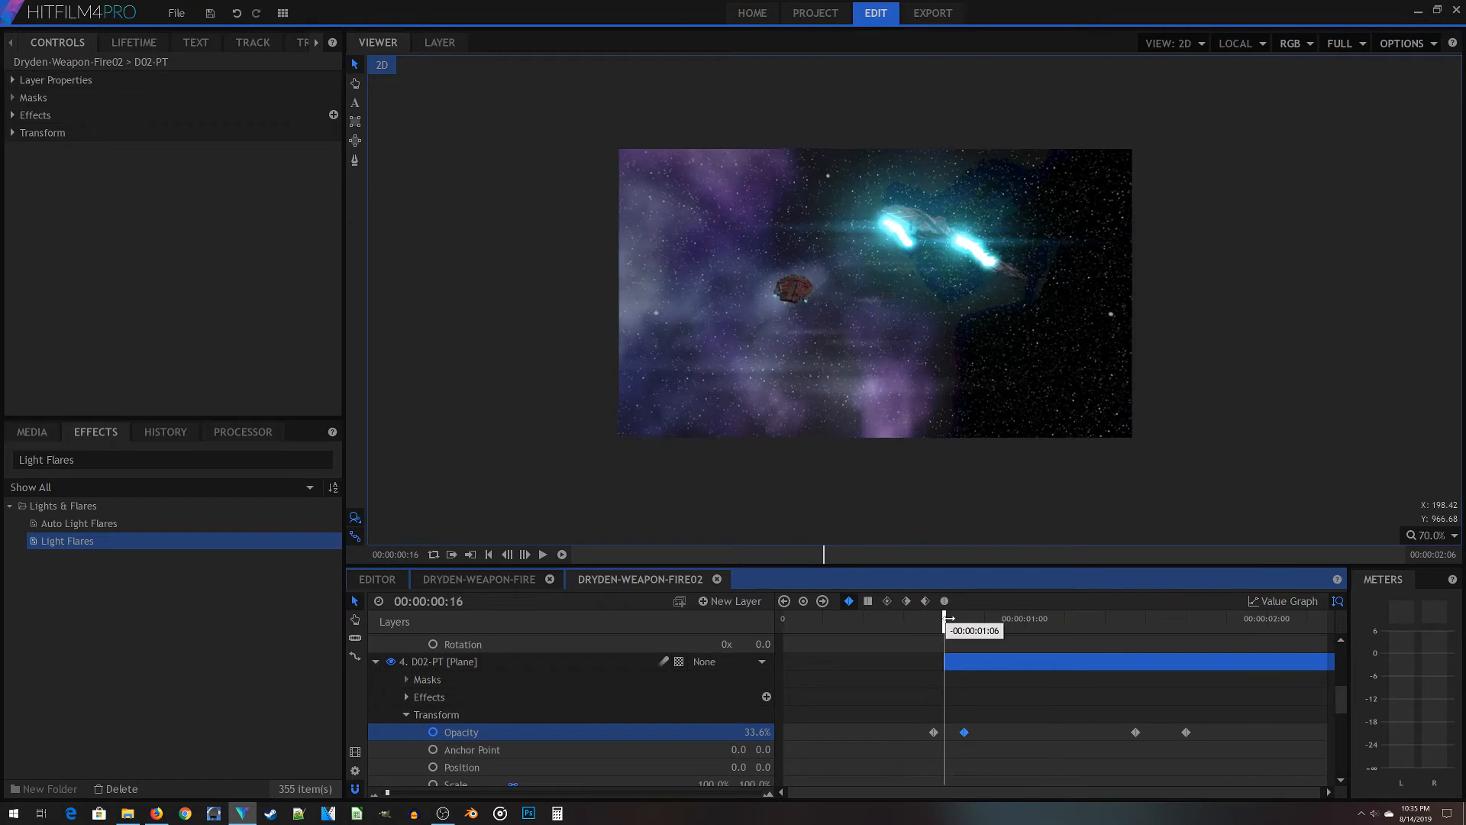
{"action": "scroll", "coordinate": [703, 724], "scroll_direction": "up", "scroll_amount": 5}
{"action": "left_click", "coordinate": [375, 678]}
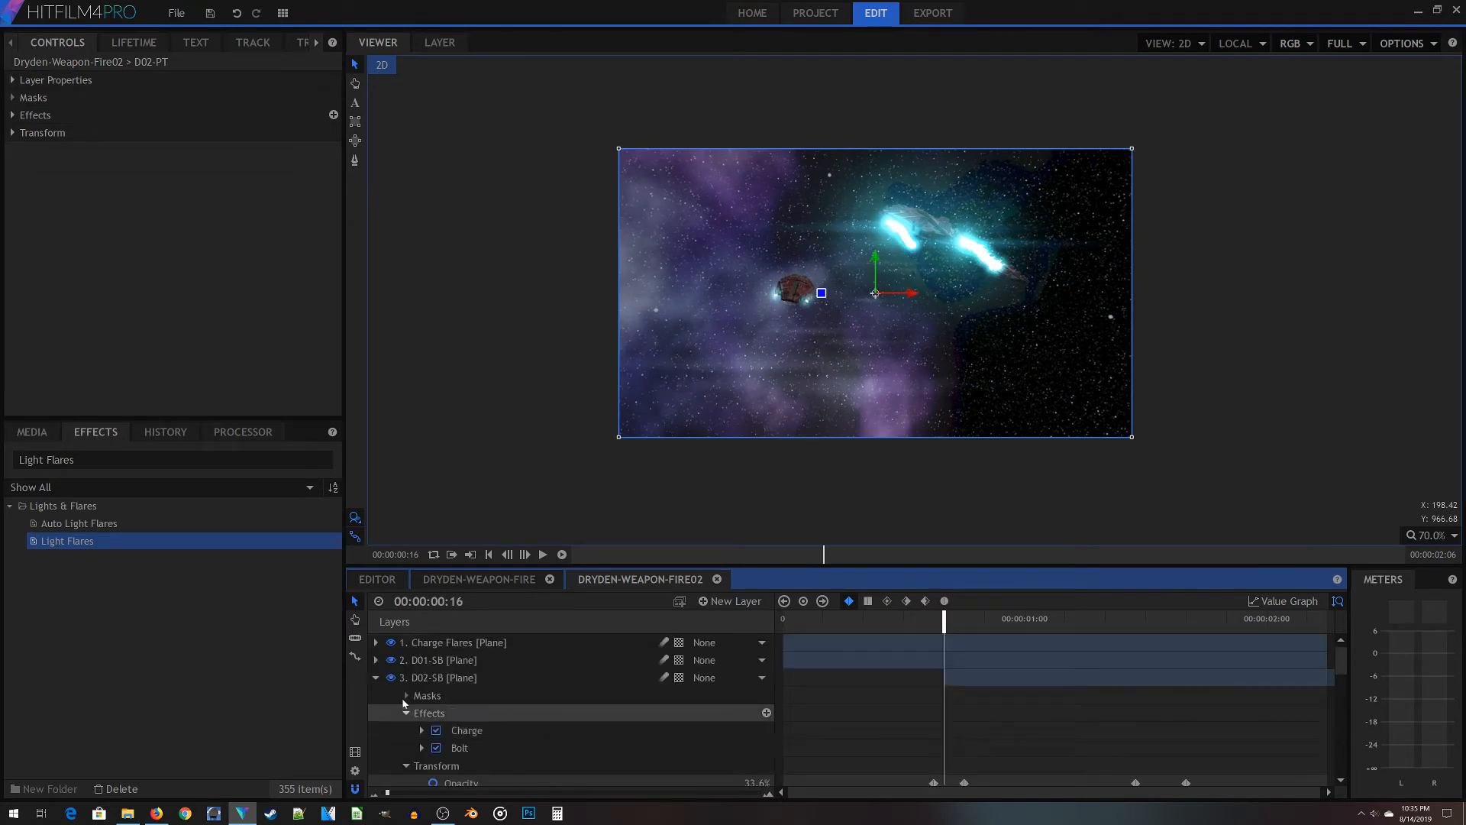
{"action": "left_click", "coordinate": [376, 695]}
{"action": "left_click", "coordinate": [375, 694]}
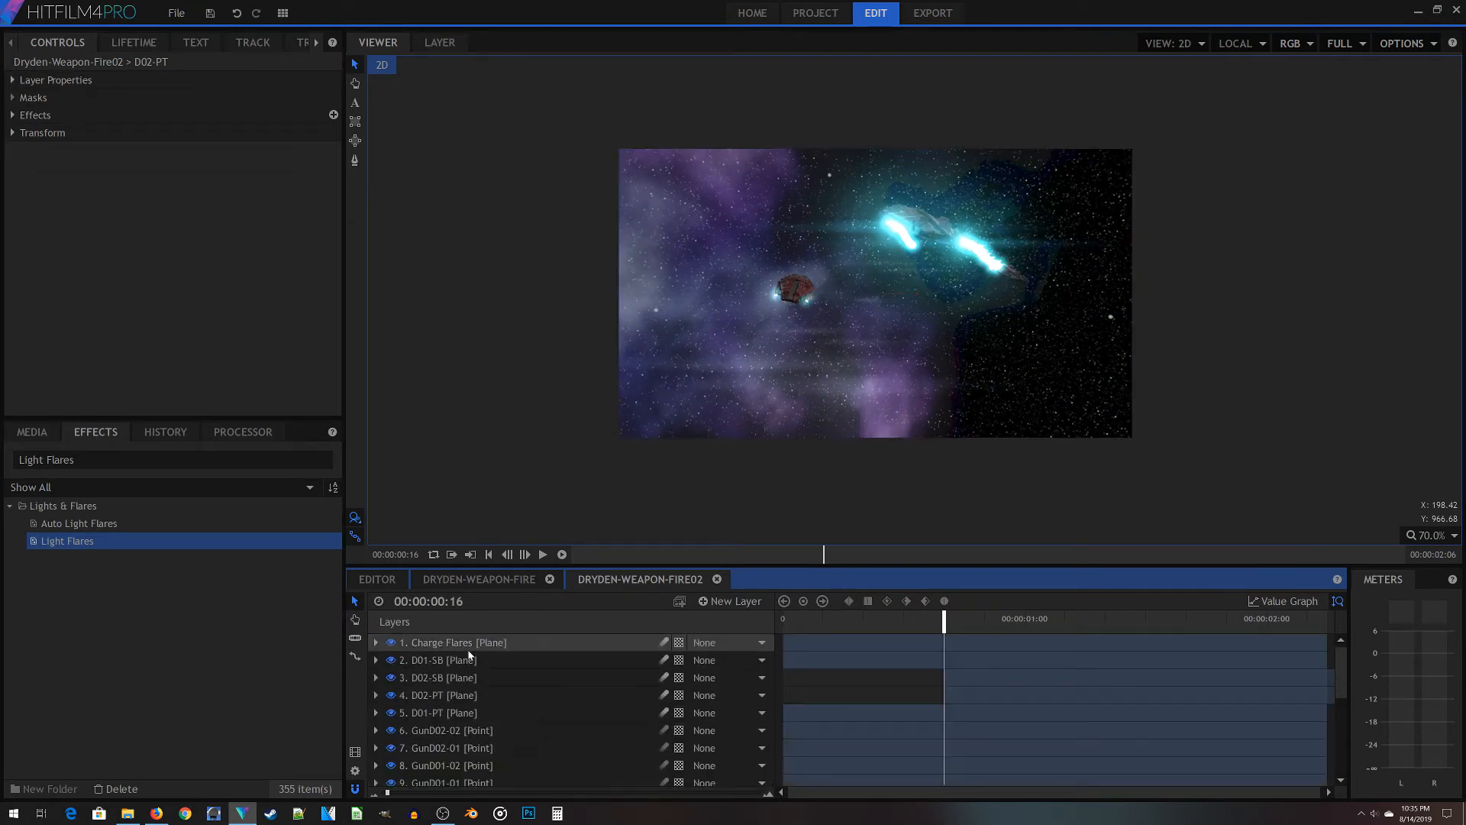
Rename the Charge Flares plane as Charge Flares D01
{"action": "left_click", "coordinate": [447, 641]}
{"action": "right_click", "coordinate": [443, 649]}
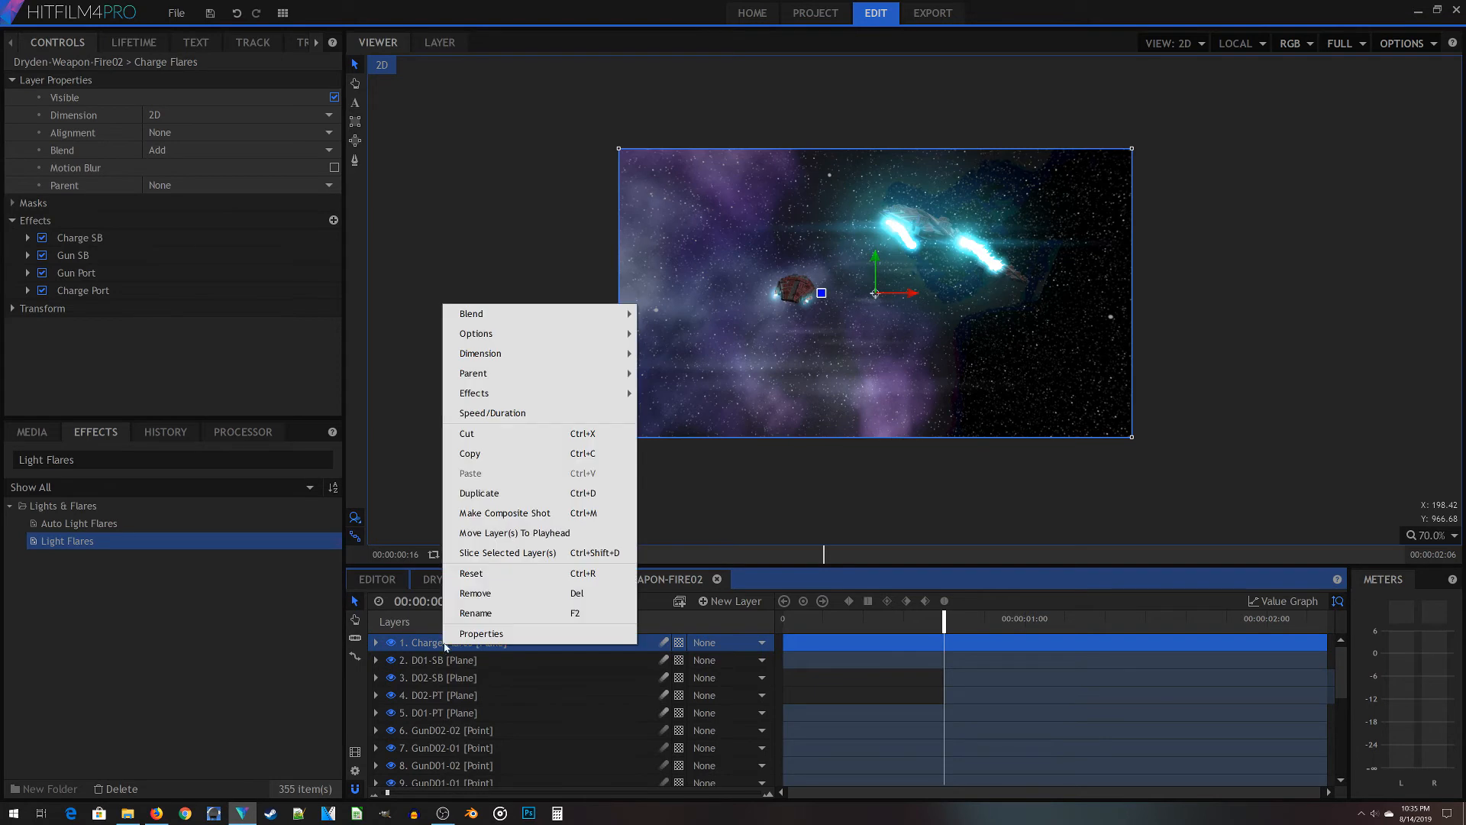
{"action": "left_click", "coordinate": [480, 614]}
{"action": "key", "text": "End"}
{"action": "type", "text": "D01"}
{"action": "key", "text": "Return"}
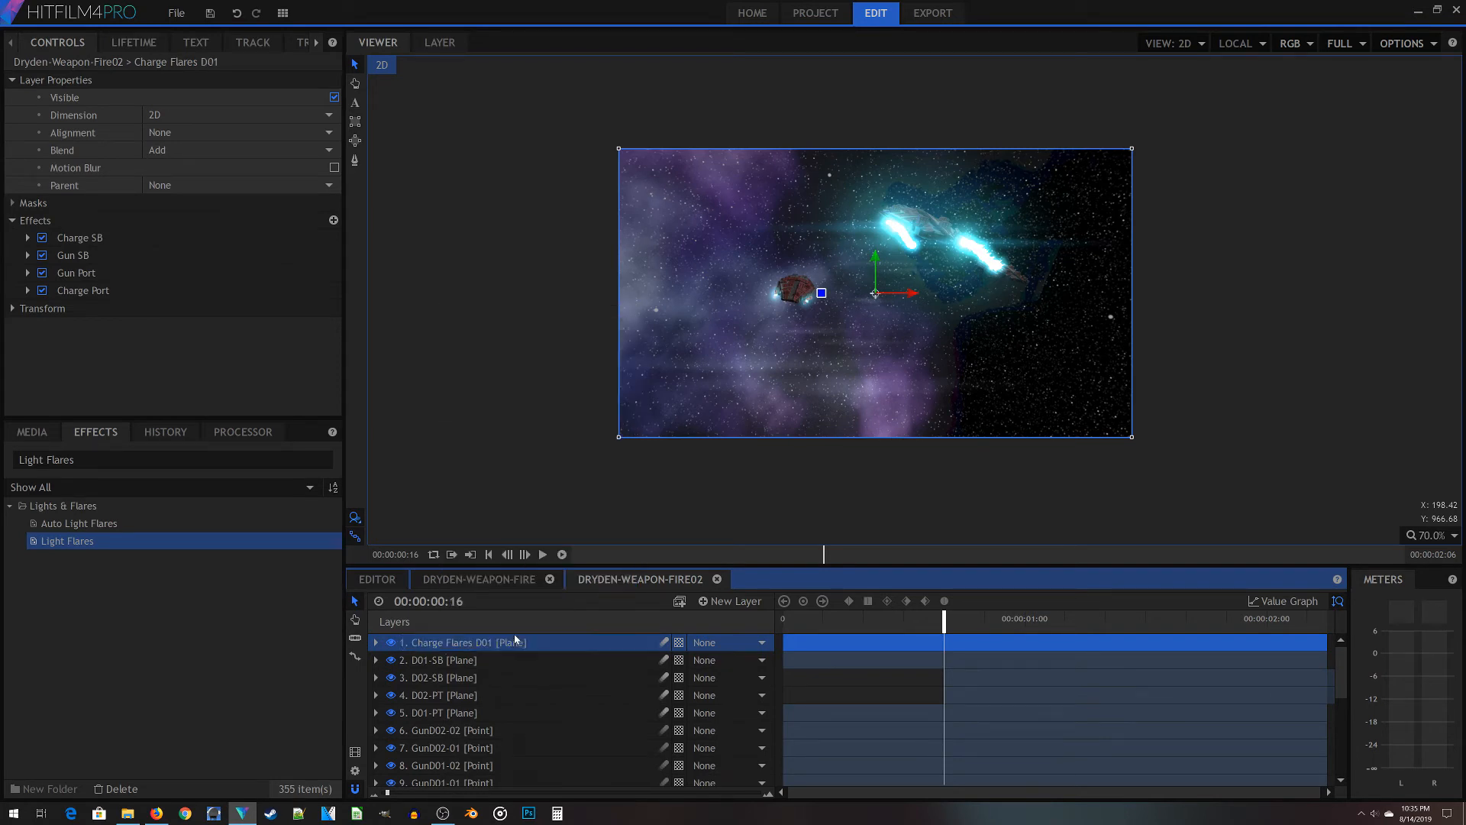
Duplicate the Charge Flares D01 plane and rename the copy as Charge Flares D02
{"action": "right_click", "coordinate": [516, 640]}
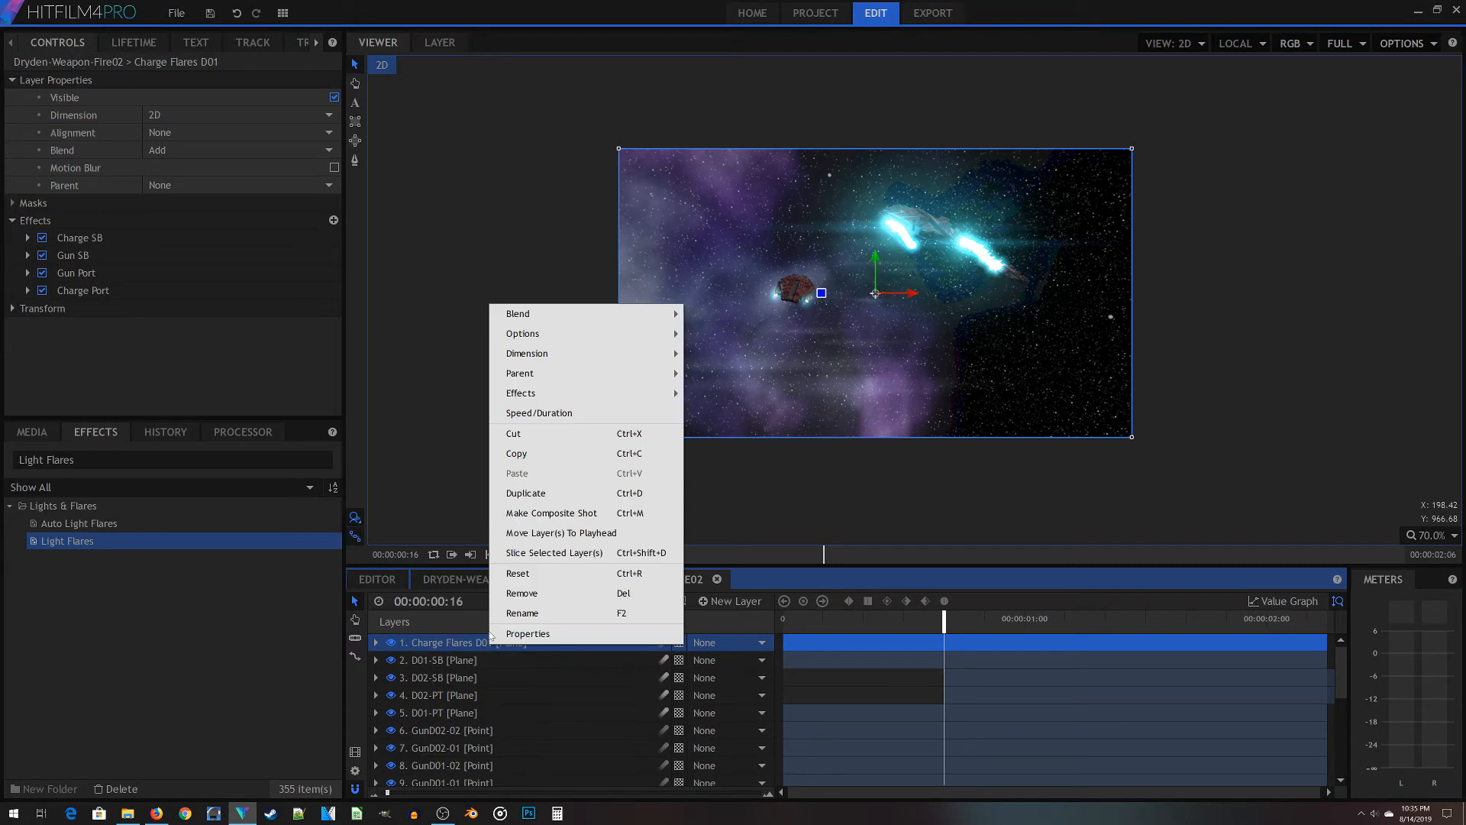
{"action": "left_click", "coordinate": [517, 493]}
{"action": "right_click", "coordinate": [450, 649]}
{"action": "left_click", "coordinate": [524, 611]}
{"action": "key", "text": "BackSpace"}
{"action": "type", "text": "2"}
{"action": "key", "text": "Return"}
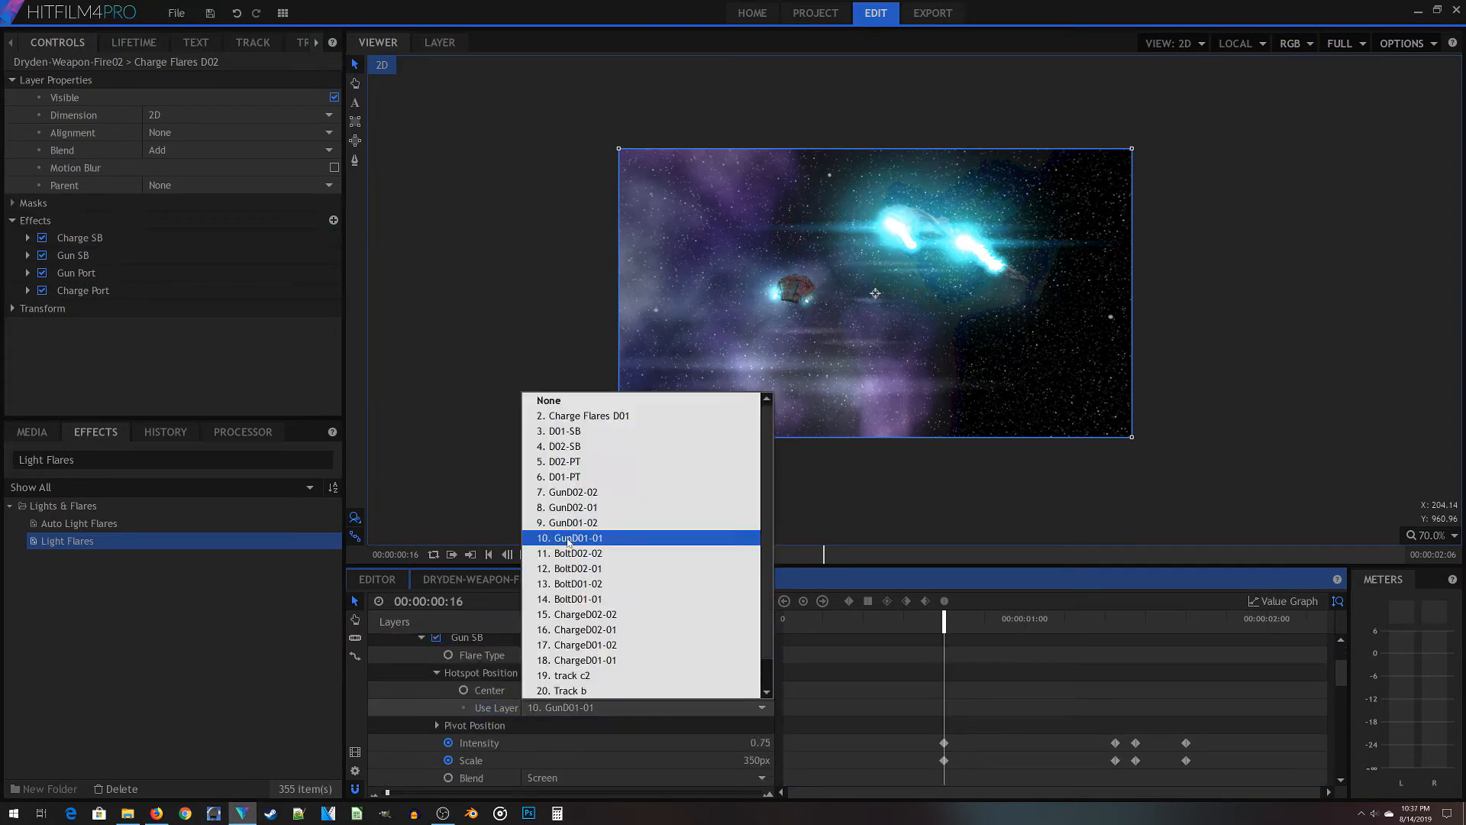
In Charge Flares D02, retarget the Gun SB flare's hotspot to GunD02-01 and reassign the following flare's hotspot layer
{"action": "left_click", "coordinate": [567, 508]}
{"action": "left_click", "coordinate": [422, 687]}
{"action": "left_click", "coordinate": [421, 705]}
{"action": "left_click", "coordinate": [646, 749]}
{"action": "left_click", "coordinate": [573, 534]}
{"action": "left_click", "coordinate": [421, 680]}
{"action": "left_click", "coordinate": [421, 698]}
{"action": "mouse_move", "coordinate": [944, 620]}
{"action": "left_mouse_down"}
{"action": "mouse_move", "coordinate": [944, 584]}
{"action": "mouse_move", "coordinate": [1136, 620]}
{"action": "mouse_move", "coordinate": [943, 620]}
{"action": "left_mouse_up"}
{"action": "left_click", "coordinate": [375, 642]}
Add the Dryden Mask composite as a hidden layer above the charge flare planes
{"action": "scroll", "coordinate": [661, 687], "scroll_direction": "down", "scroll_amount": 5}
{"action": "left_click", "coordinate": [973, 691]}
{"action": "scroll", "coordinate": [661, 702], "scroll_direction": "up", "scroll_amount": 5}
{"action": "scroll", "coordinate": [704, 733], "scroll_direction": "down", "scroll_amount": 1}
{"action": "left_click", "coordinate": [761, 685]}
{"action": "key", "text": "Tab"}
{"action": "left_click", "coordinate": [615, 701]}
Play and scrub through the Dryden-Weapon-Fire02 shot to review the weapon effects, returning to its first frame
{"action": "scroll", "coordinate": [616, 699], "scroll_direction": "up", "scroll_amount": 4}
{"action": "scroll", "coordinate": [769, 745], "scroll_direction": "up", "scroll_amount": 1}
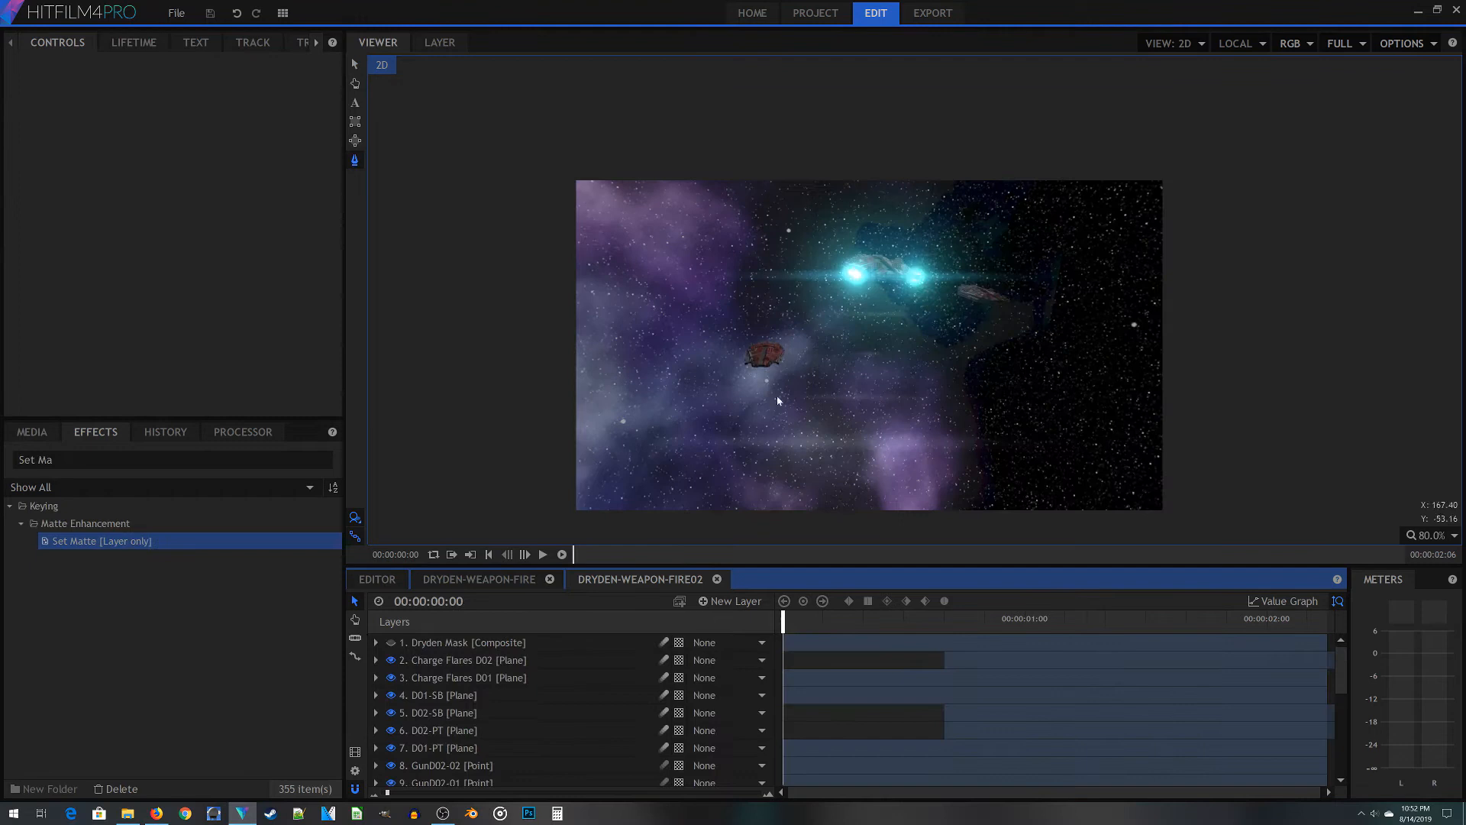
{"action": "key", "text": "space"}
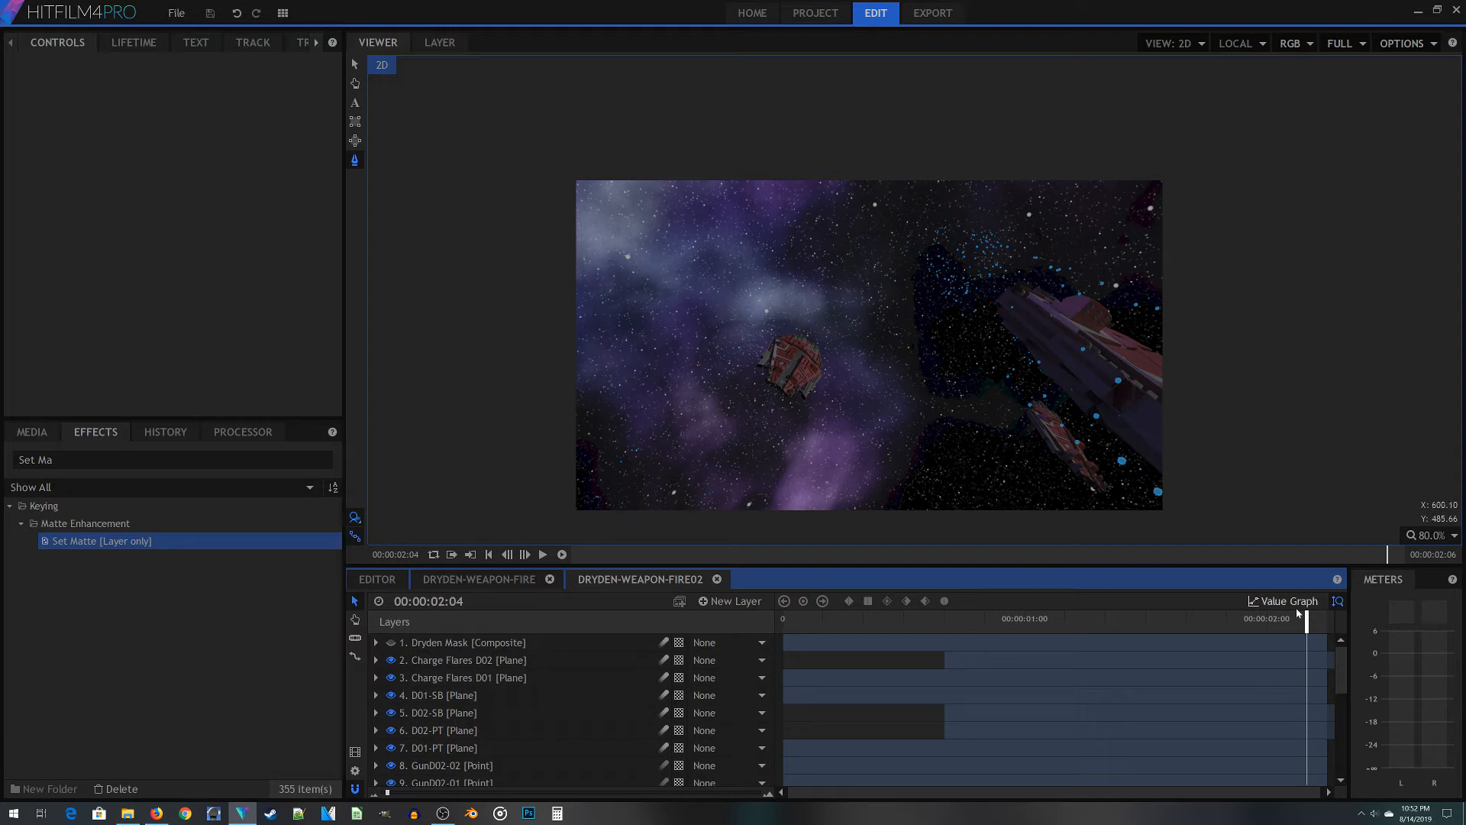
{"action": "left_click_drag", "start_coordinate": [1073, 610], "coordinate": [506, 626]}
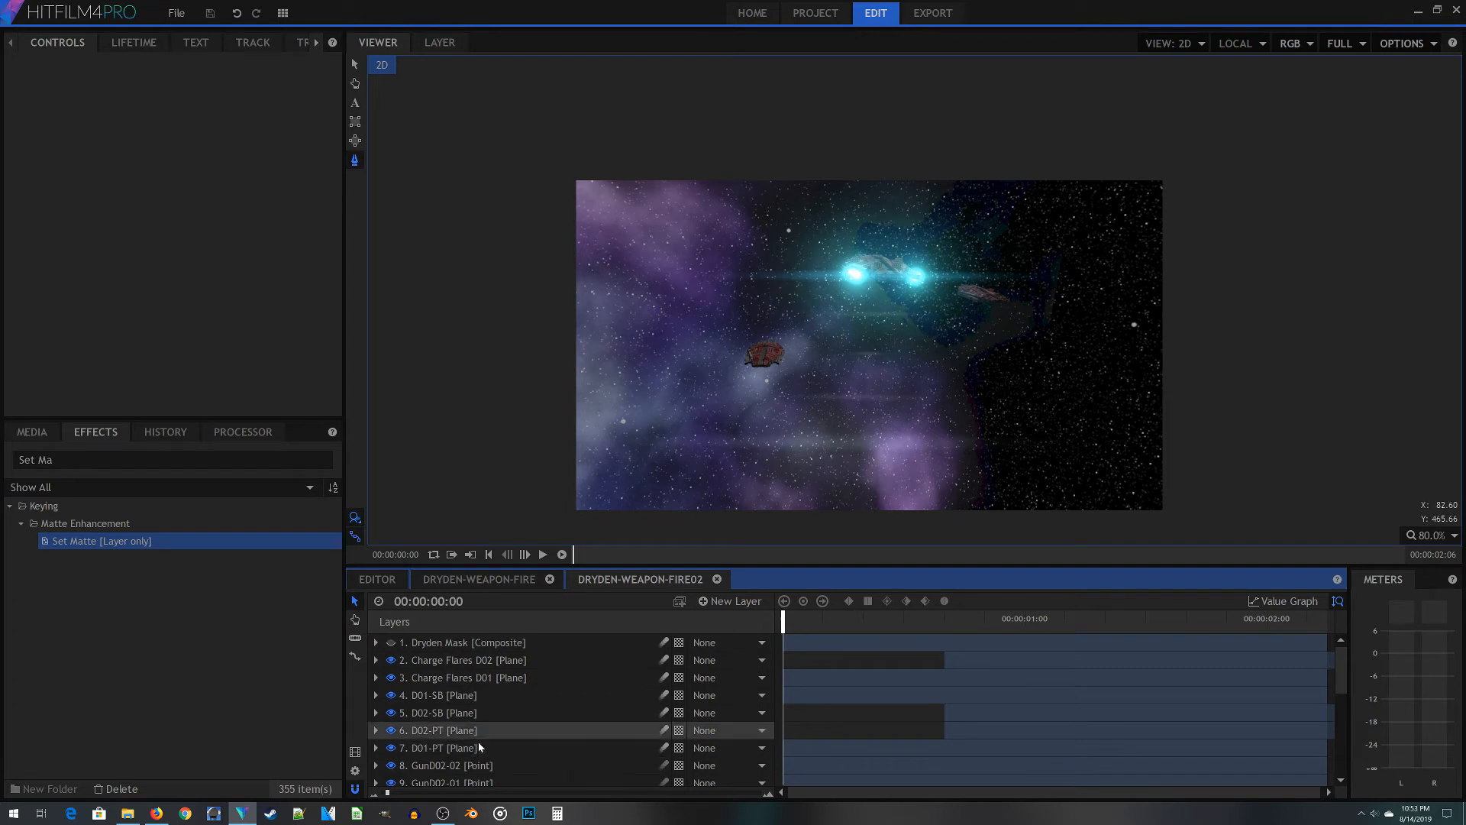
Find the Brightness & Contrast effect and apply it to the Dryden-Weapon-Fire media layer
{"action": "scroll", "coordinate": [482, 686], "scroll_direction": "down", "scroll_amount": 6}
{"action": "left_click", "coordinate": [456, 775]}
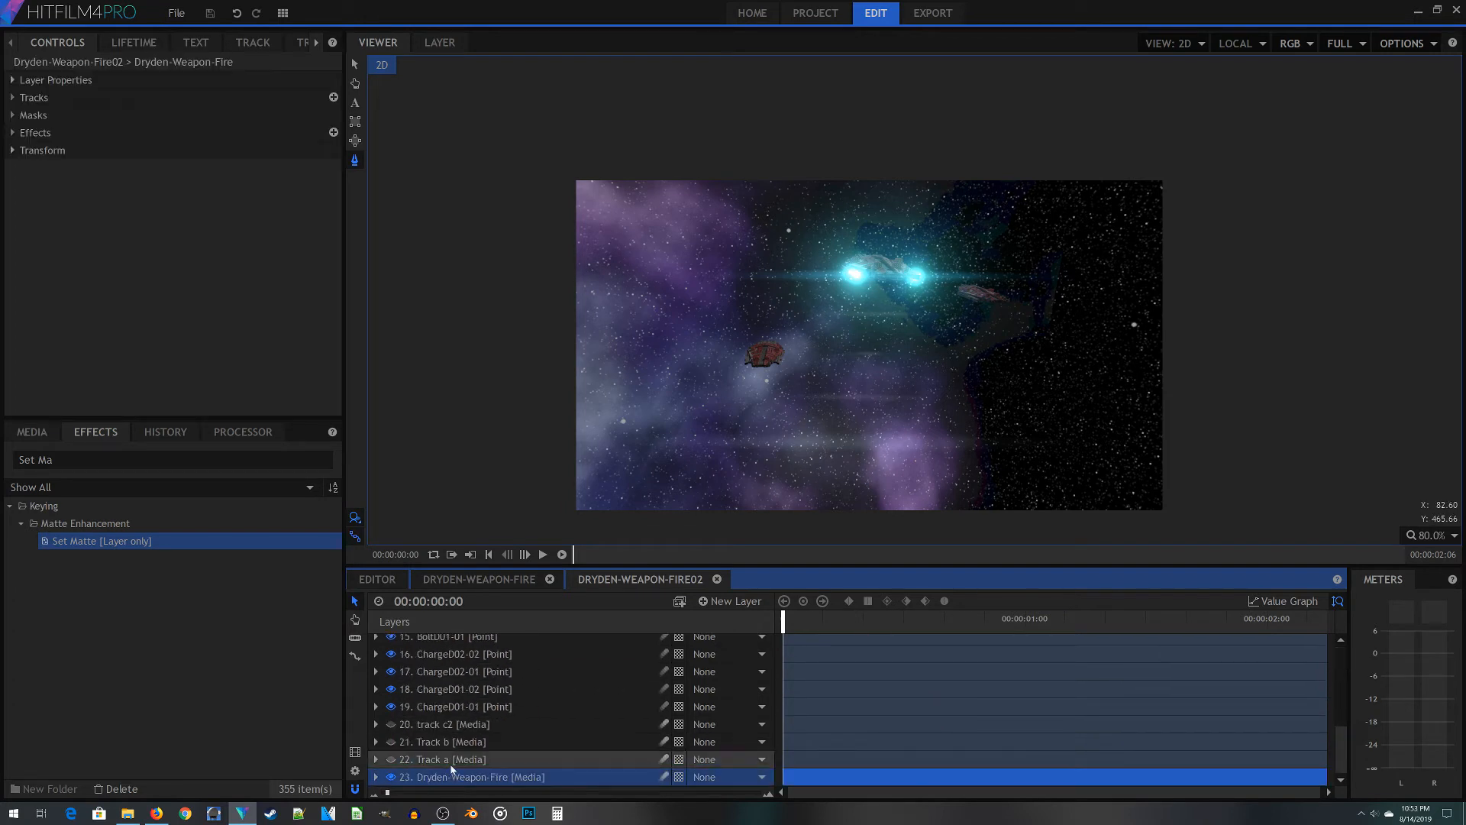
{"action": "left_click", "coordinate": [375, 777]}
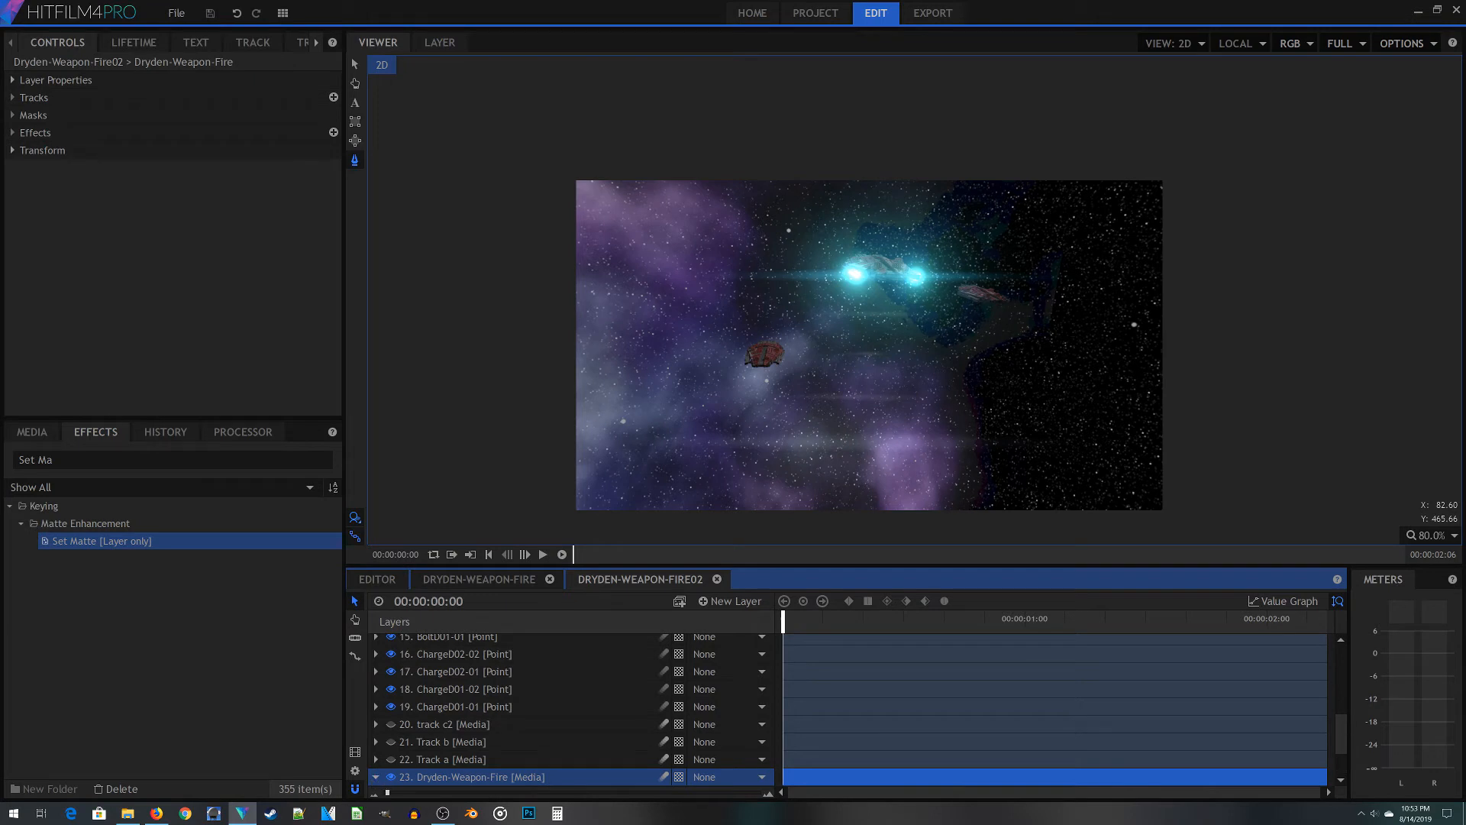
{"action": "left_click", "coordinate": [28, 433]}
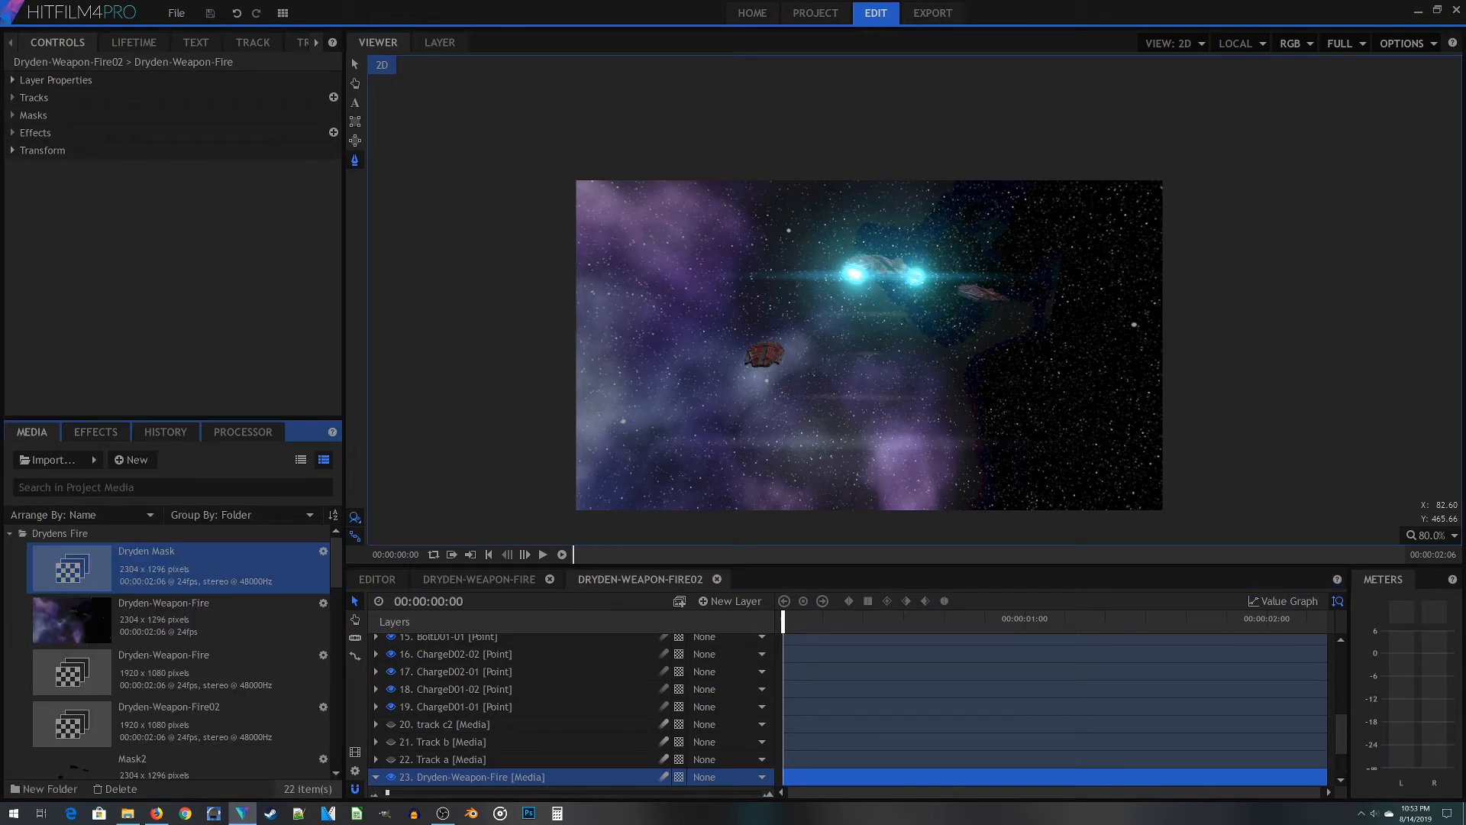
{"action": "left_click", "coordinate": [95, 432]}
{"action": "left_click", "coordinate": [21, 459]}
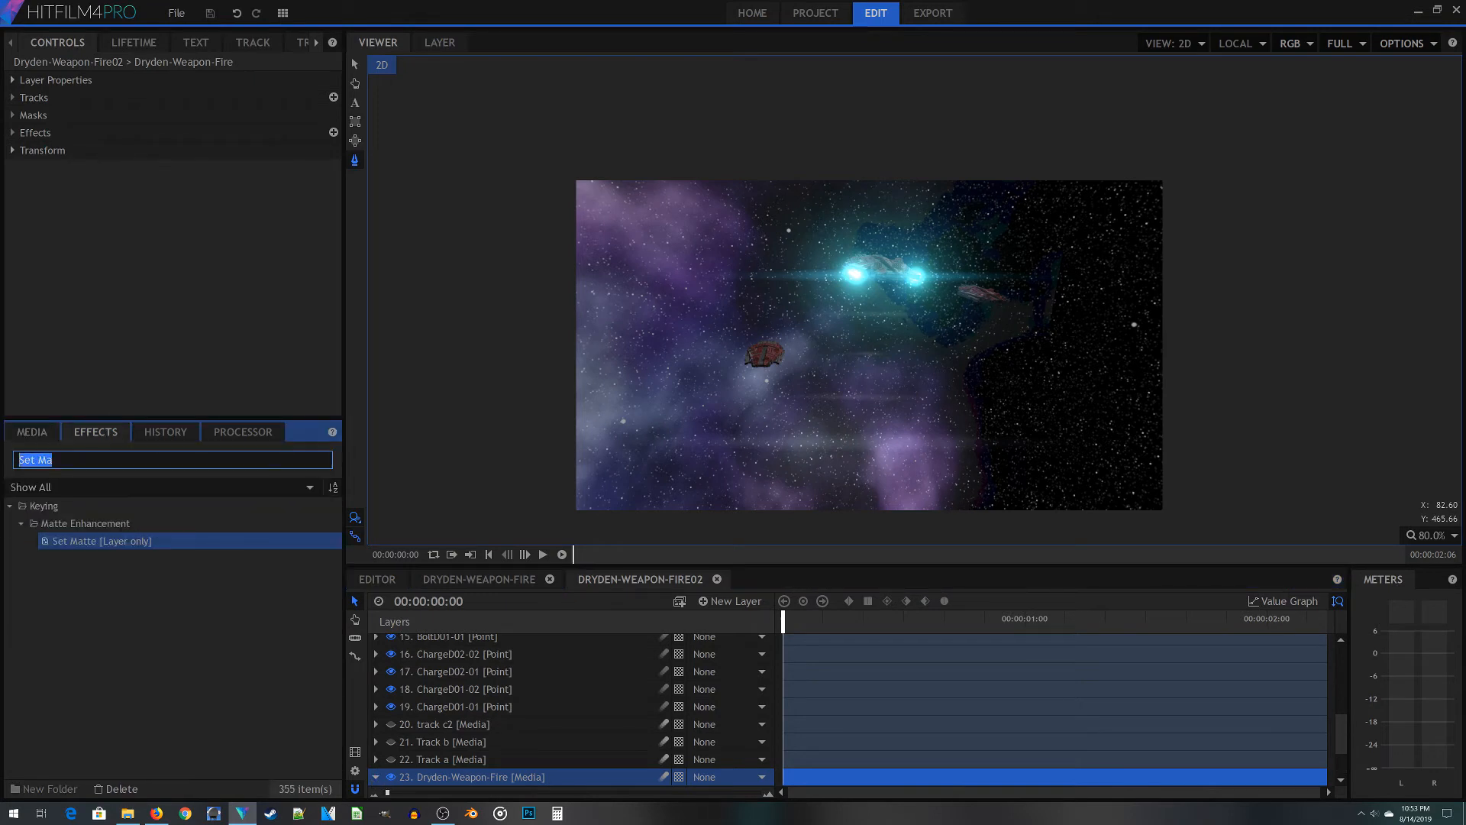
{"action": "type", "text": "Conmtra"}
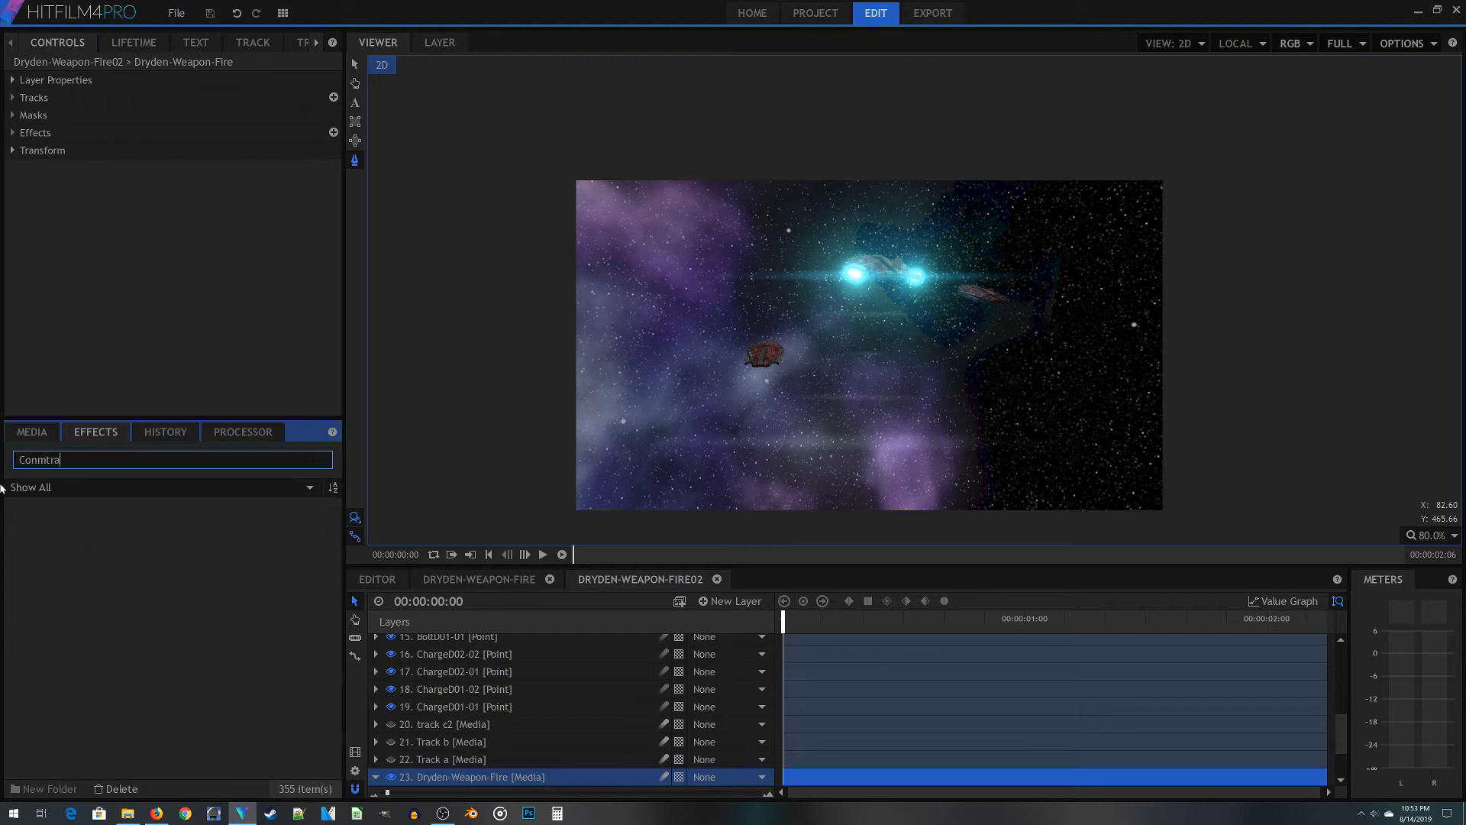
{"action": "key", "text": "BackSpace"}
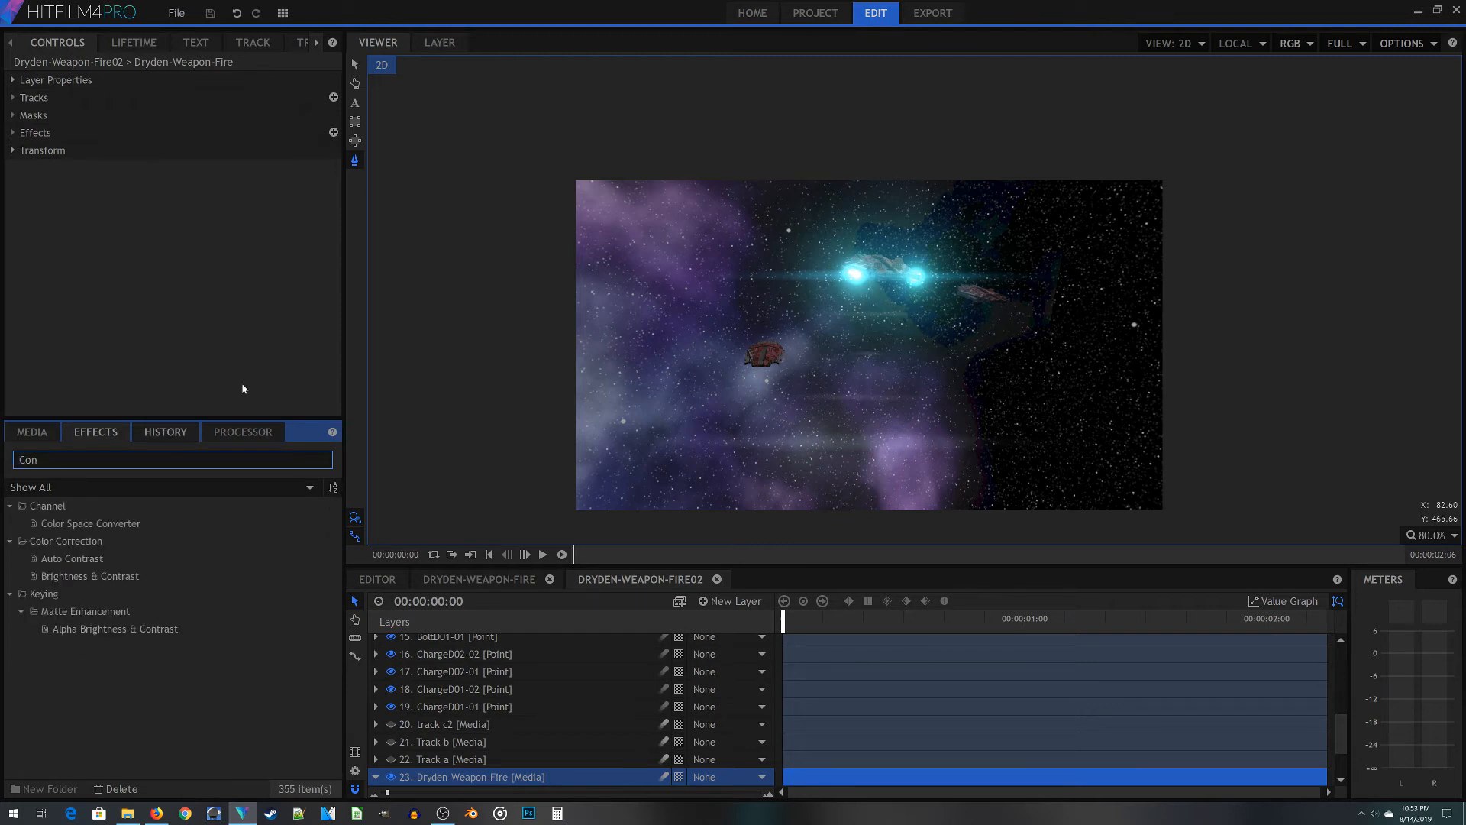
{"action": "left_click_drag", "start_coordinate": [87, 578], "coordinate": [464, 781]}
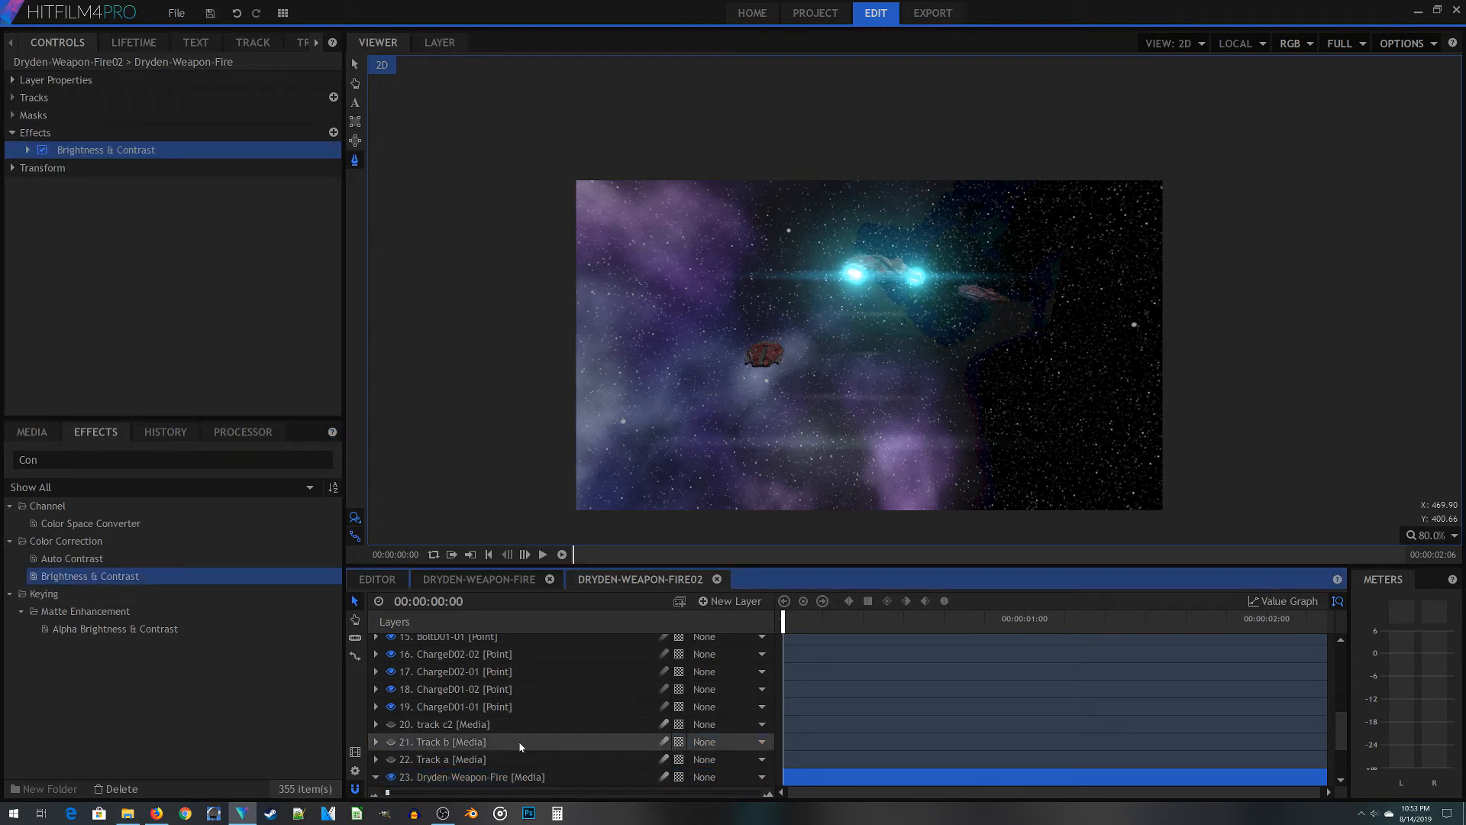
{"action": "scroll", "coordinate": [498, 753], "scroll_direction": "down", "scroll_amount": 2}
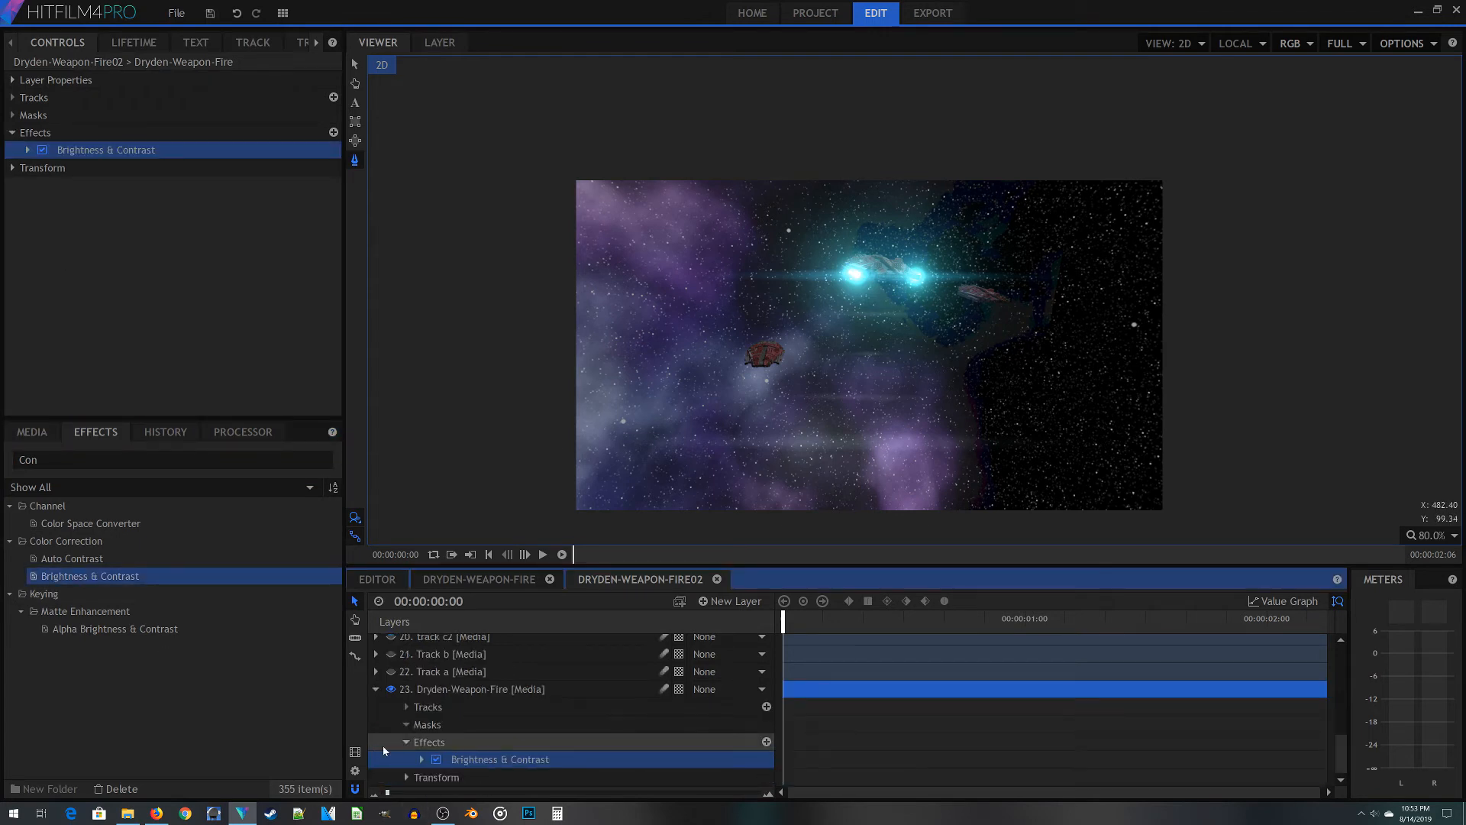
Set the background footage's contrast to 20 and toggle the effect off and on to compare the result
{"action": "left_click", "coordinate": [420, 760]}
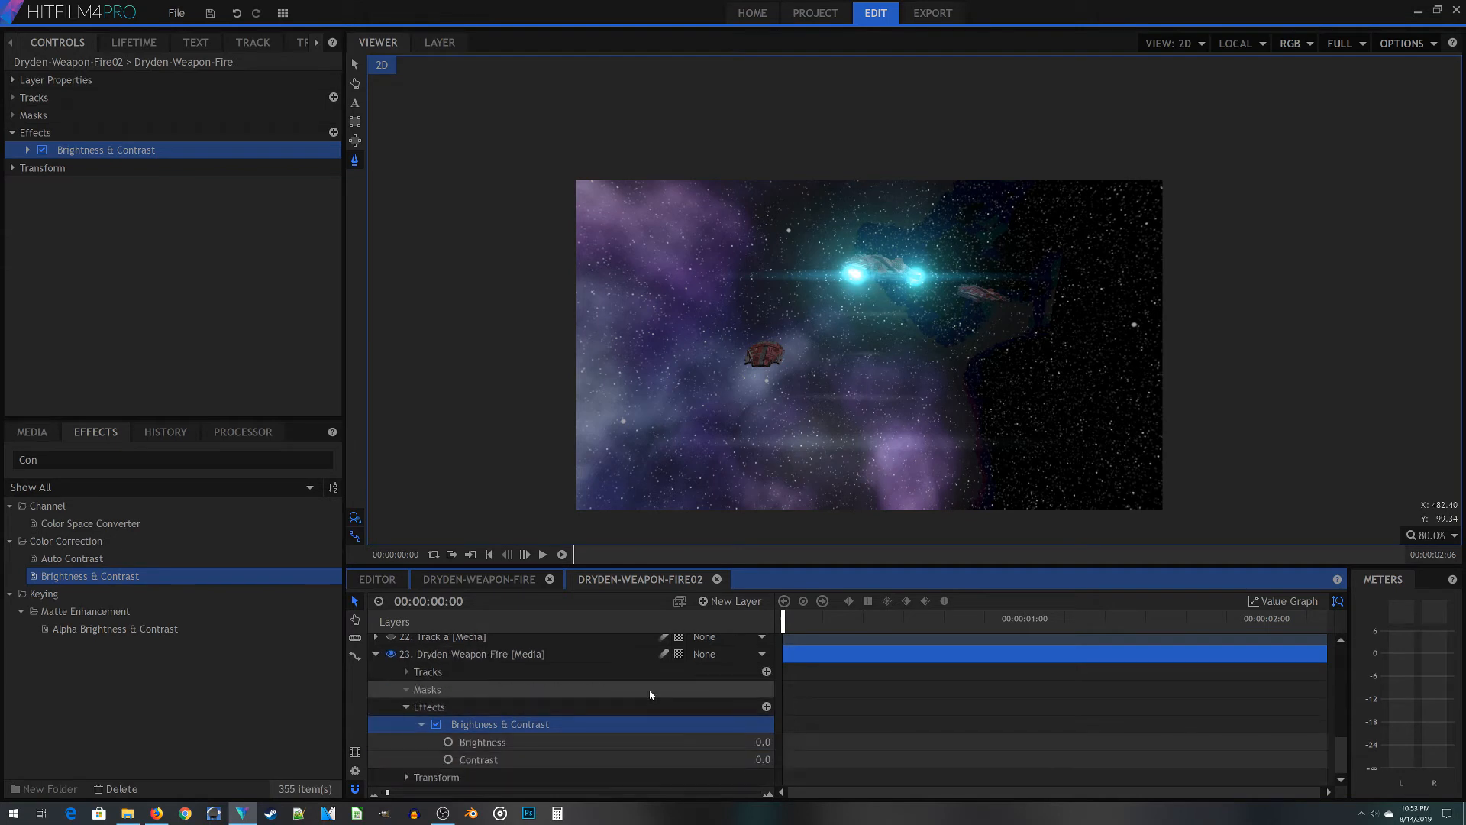
{"action": "left_click_drag", "start_coordinate": [766, 762], "coordinate": [781, 761]}
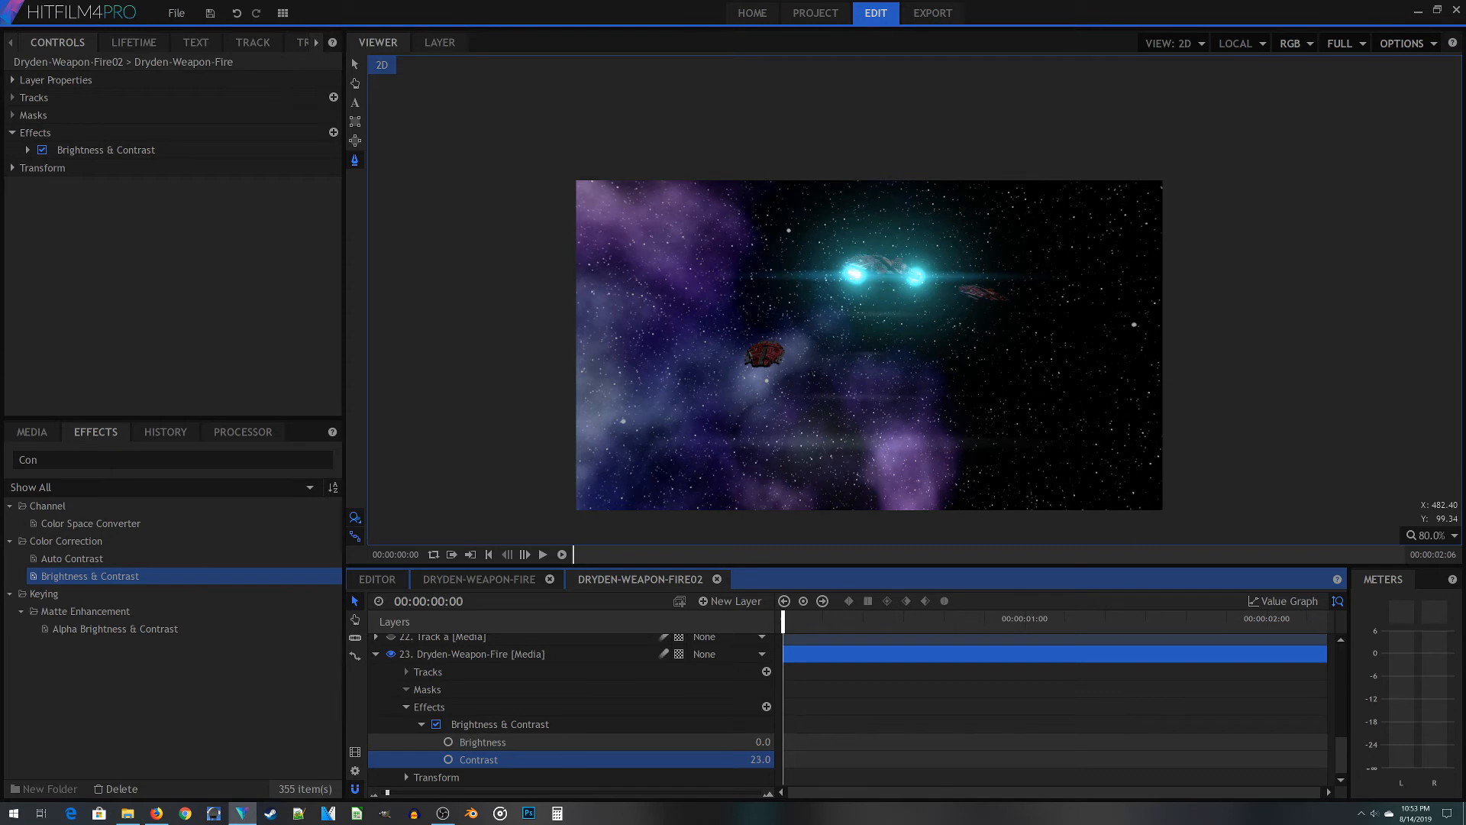
{"action": "scroll", "coordinate": [813, 388], "scroll_direction": "up", "scroll_amount": 6}
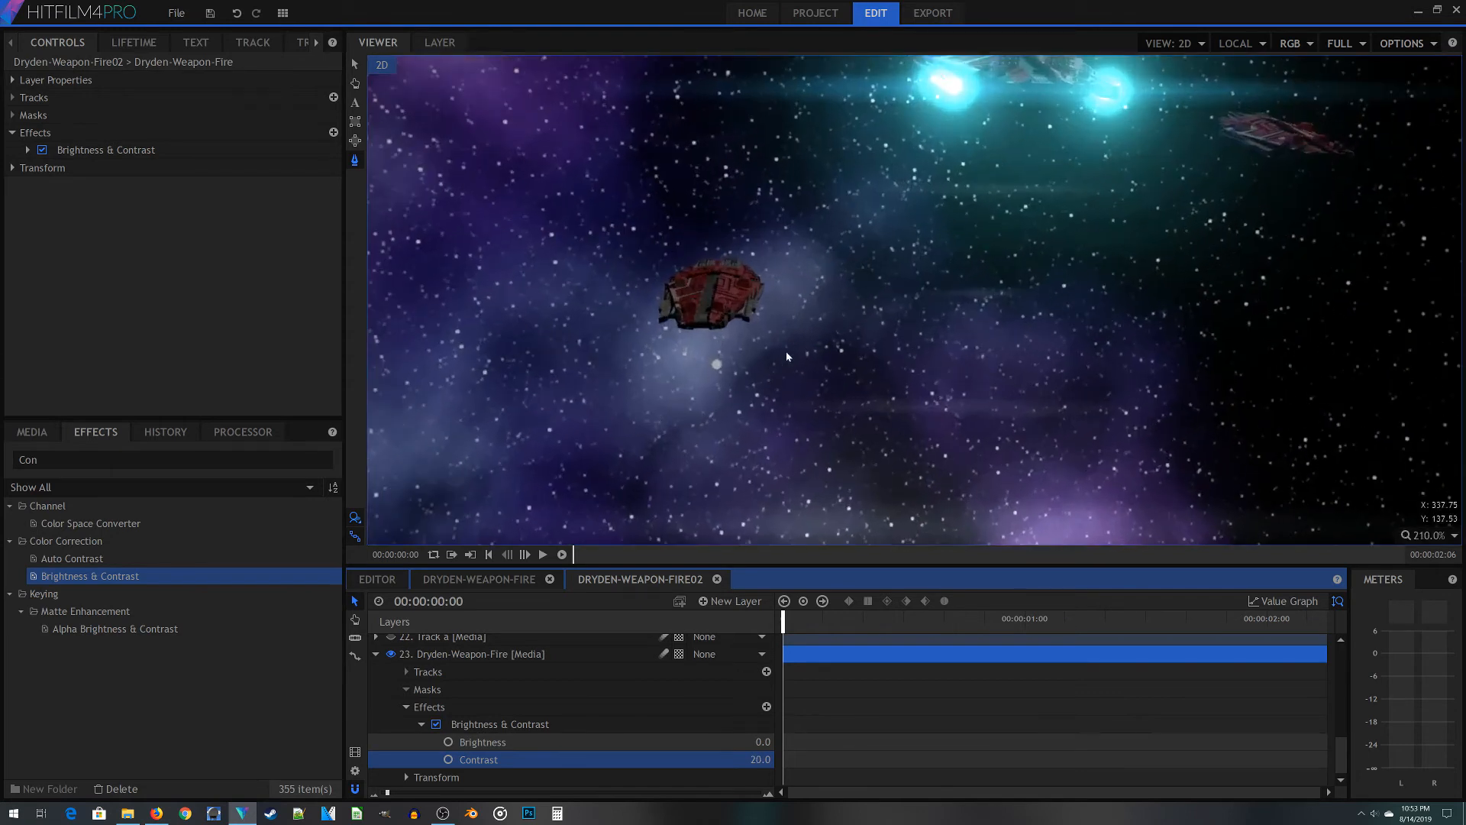
{"action": "left_click", "coordinate": [436, 725]}
{"action": "left_click", "coordinate": [436, 725]}
Apply the Sharpen effect to the Dryden-Weapon-Fire layer, check the footage and collapse the layer
{"action": "scroll", "coordinate": [773, 282], "scroll_direction": "down", "scroll_amount": 3}
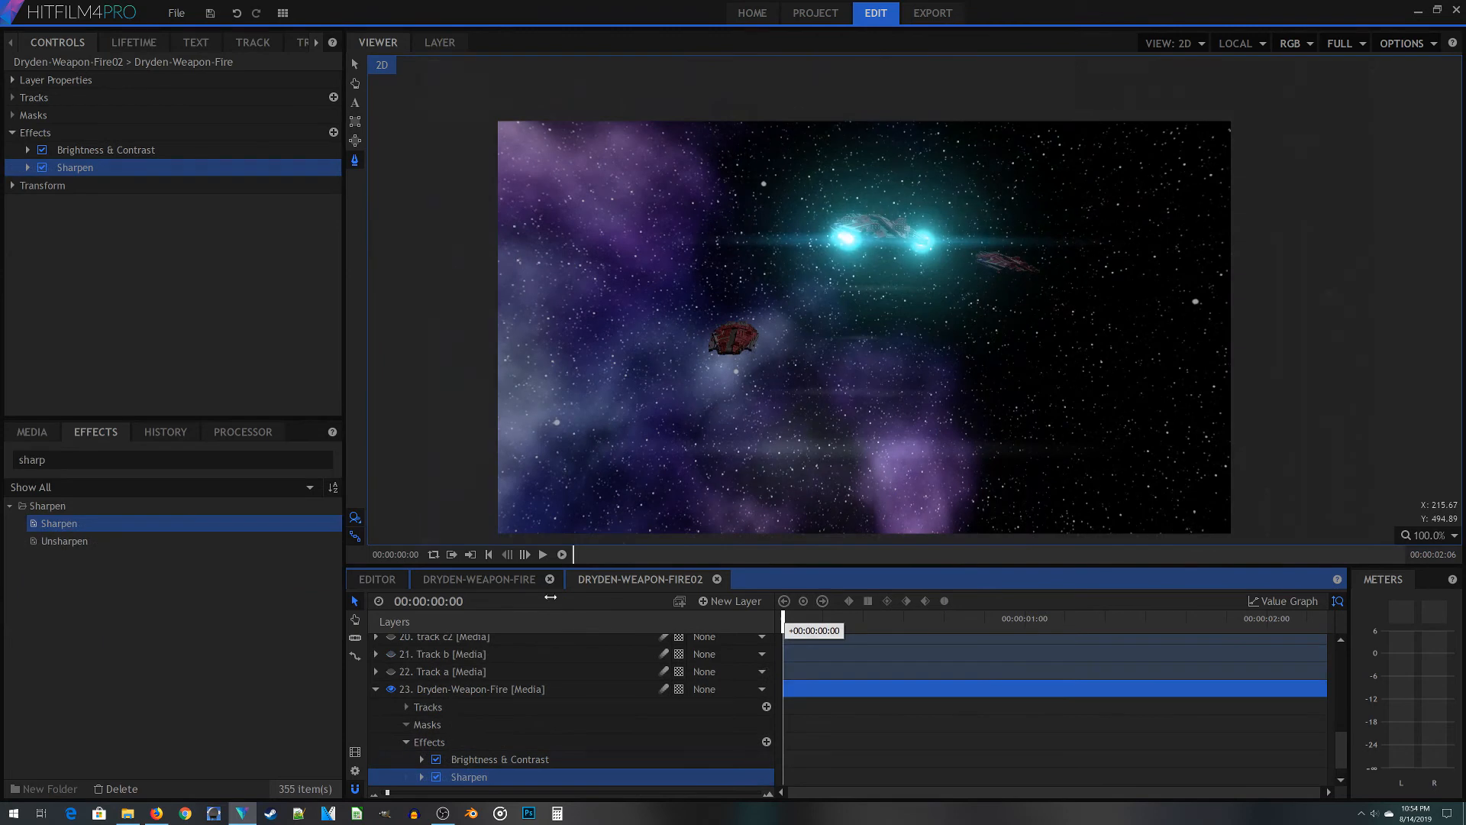
{"action": "left_click_drag", "start_coordinate": [784, 621], "coordinate": [716, 603]}
{"action": "scroll", "coordinate": [728, 239], "scroll_direction": "down", "scroll_amount": 3}
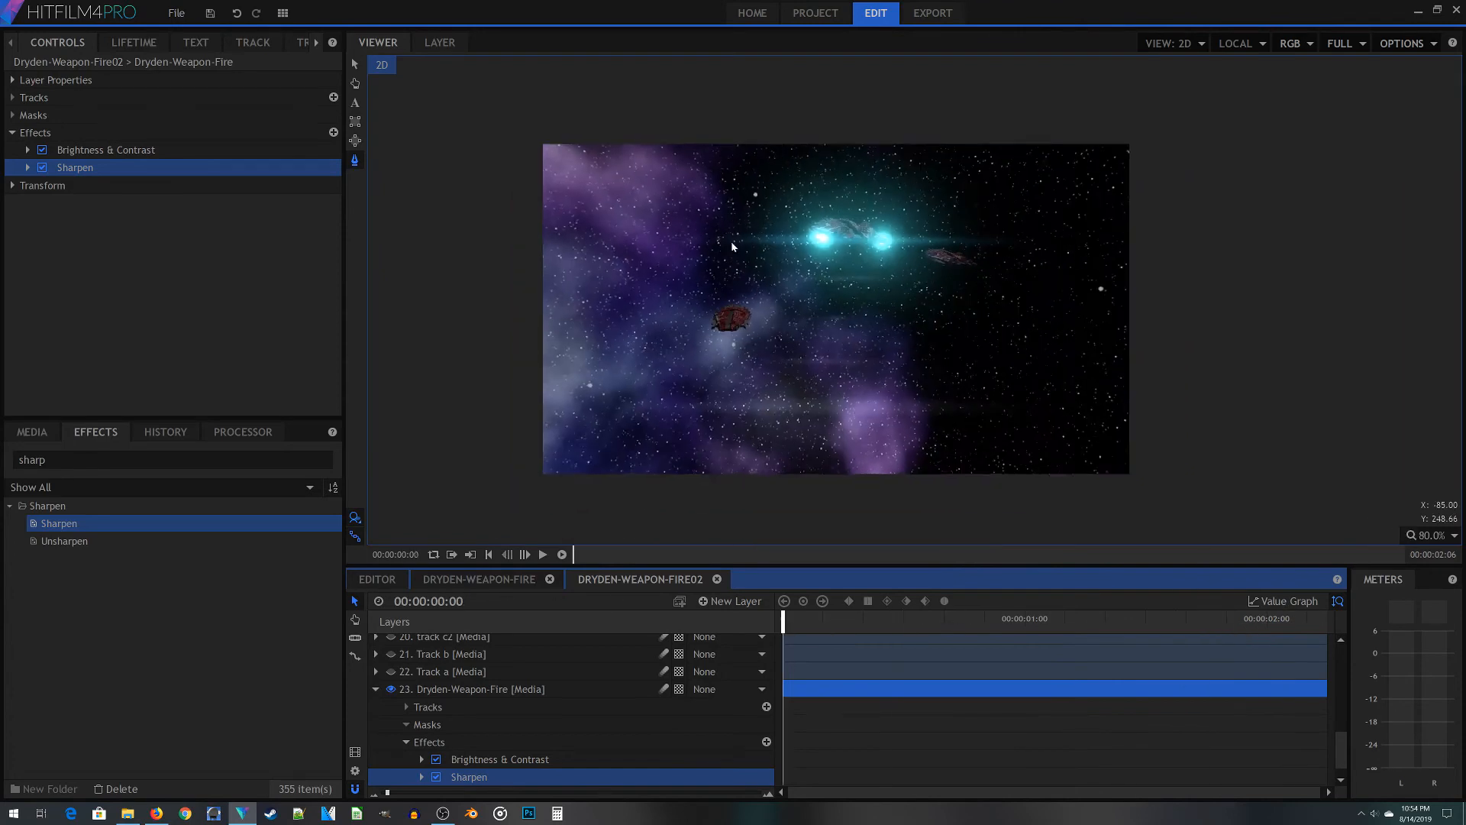
{"action": "left_click", "coordinate": [376, 689]}
{"action": "scroll", "coordinate": [430, 707], "scroll_direction": "up", "scroll_amount": 5}
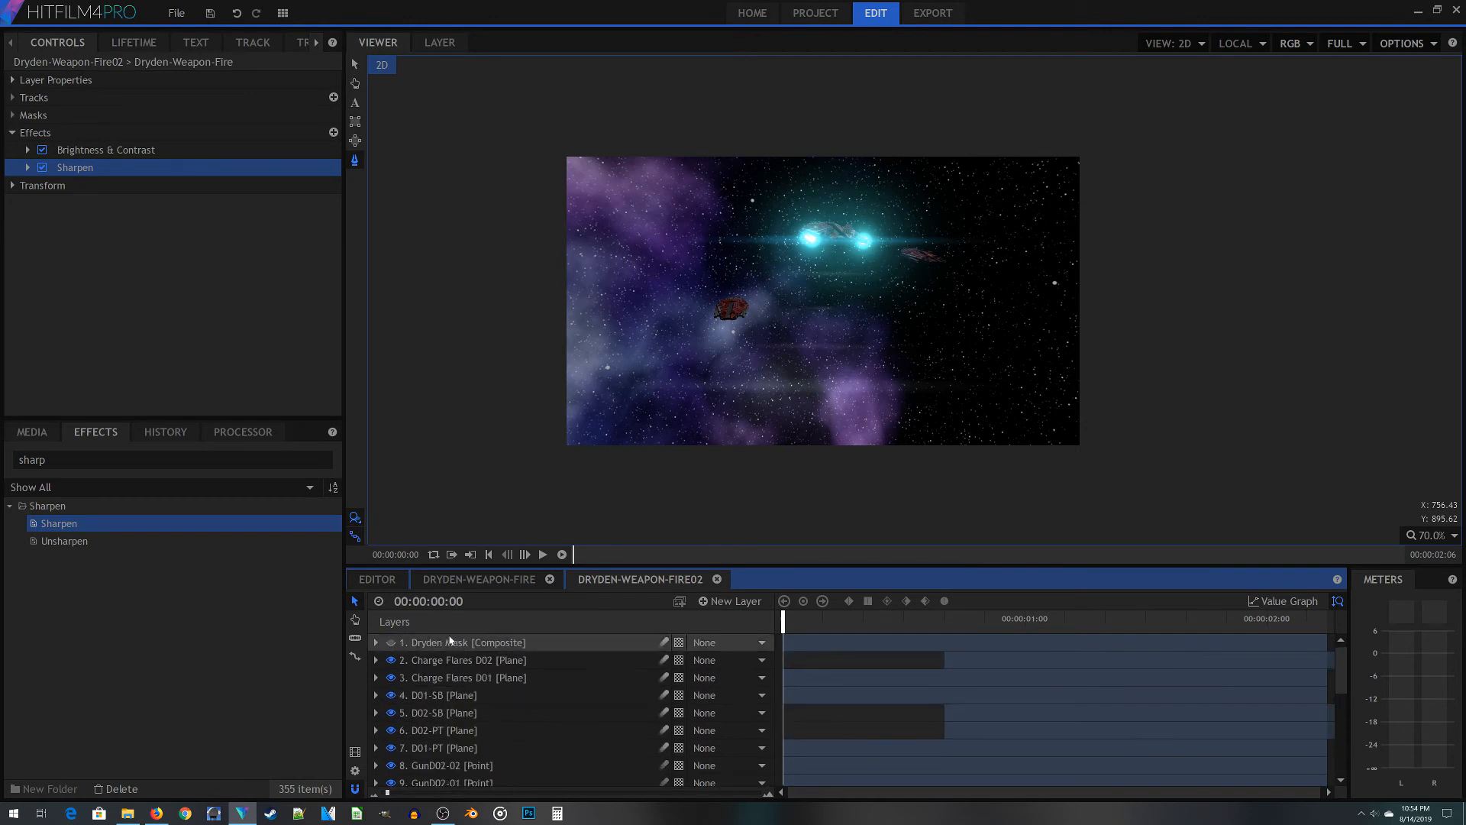
Add a new grade layer above the Dryden Mask composite
{"action": "left_click", "coordinate": [550, 642]}
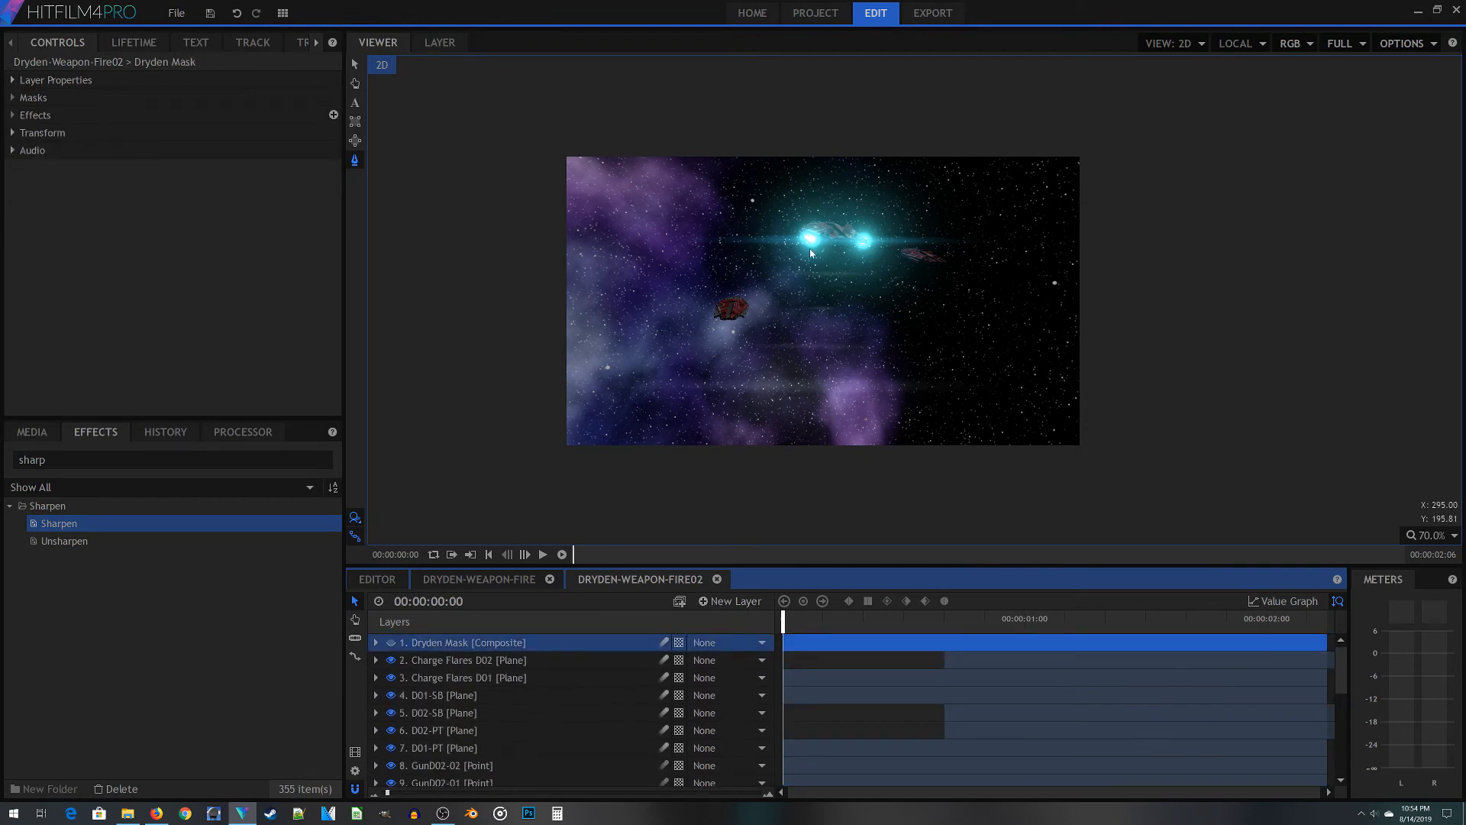
{"action": "scroll", "coordinate": [704, 404], "scroll_direction": "up", "scroll_amount": 4}
{"action": "scroll", "coordinate": [661, 269], "scroll_direction": "down", "scroll_amount": 3}
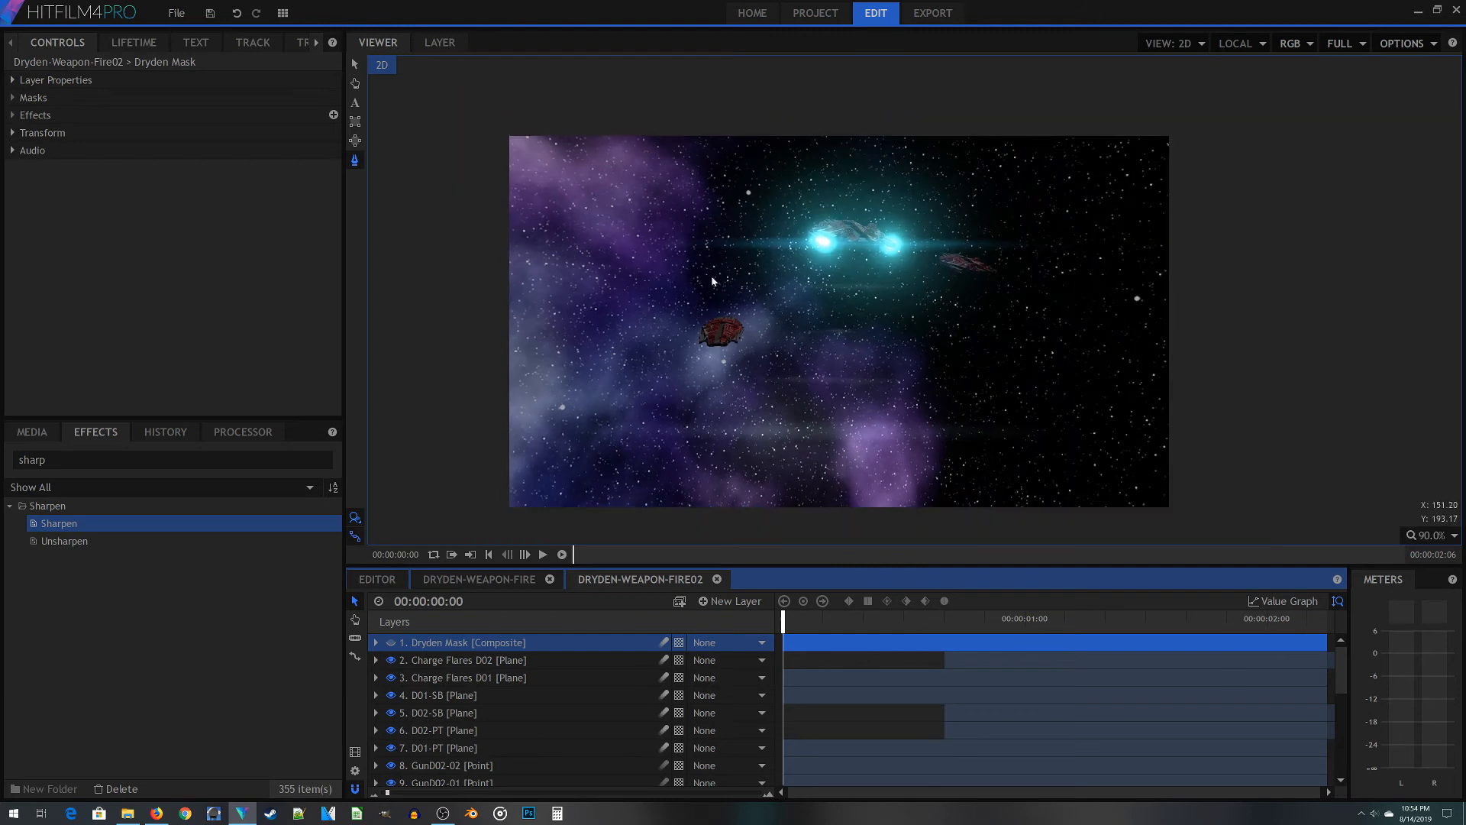
{"action": "scroll", "coordinate": [484, 318], "scroll_direction": "up", "scroll_amount": 1}
{"action": "left_click", "coordinate": [731, 600]}
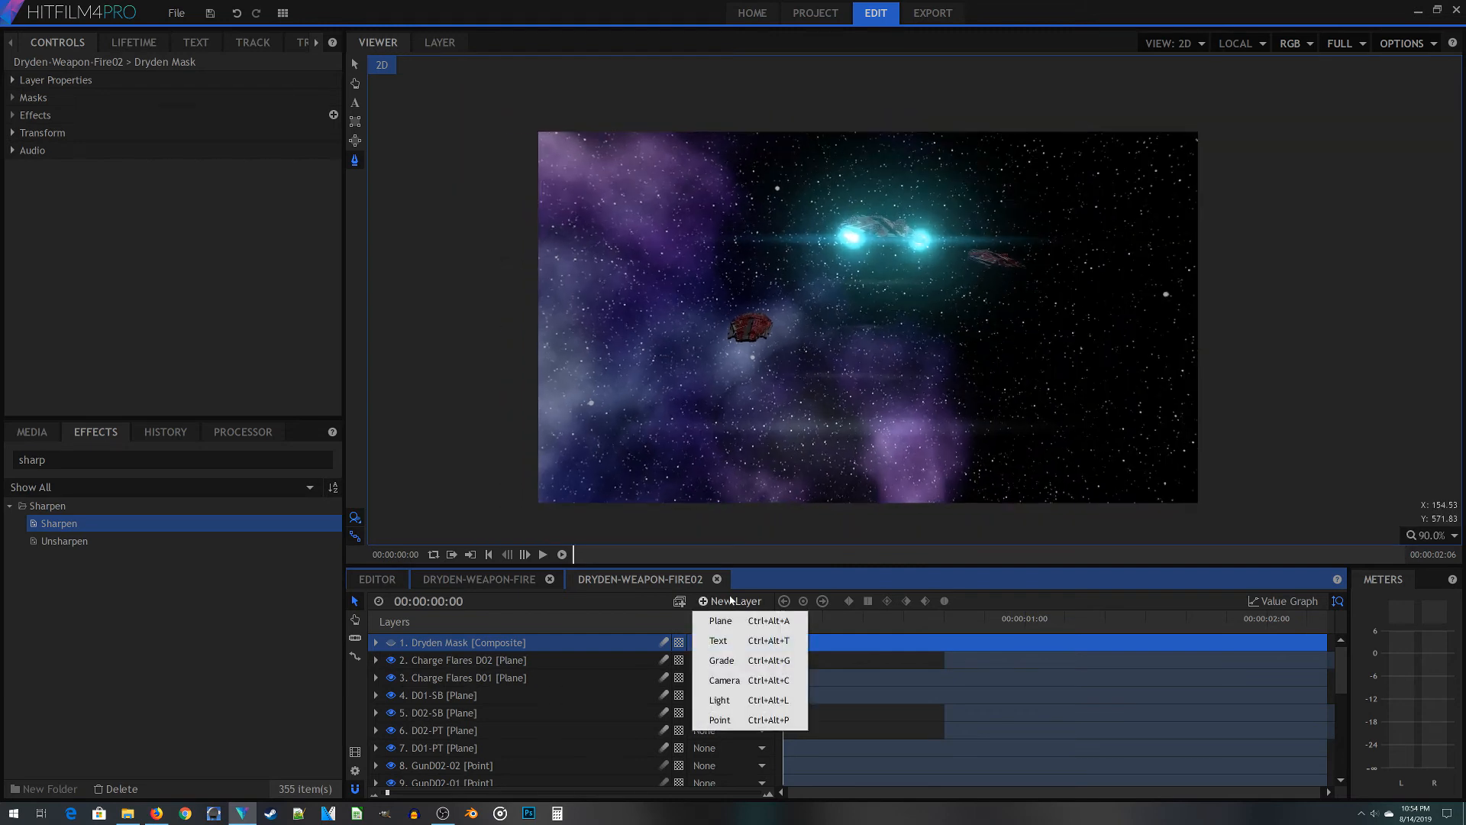
{"action": "left_click", "coordinate": [720, 662]}
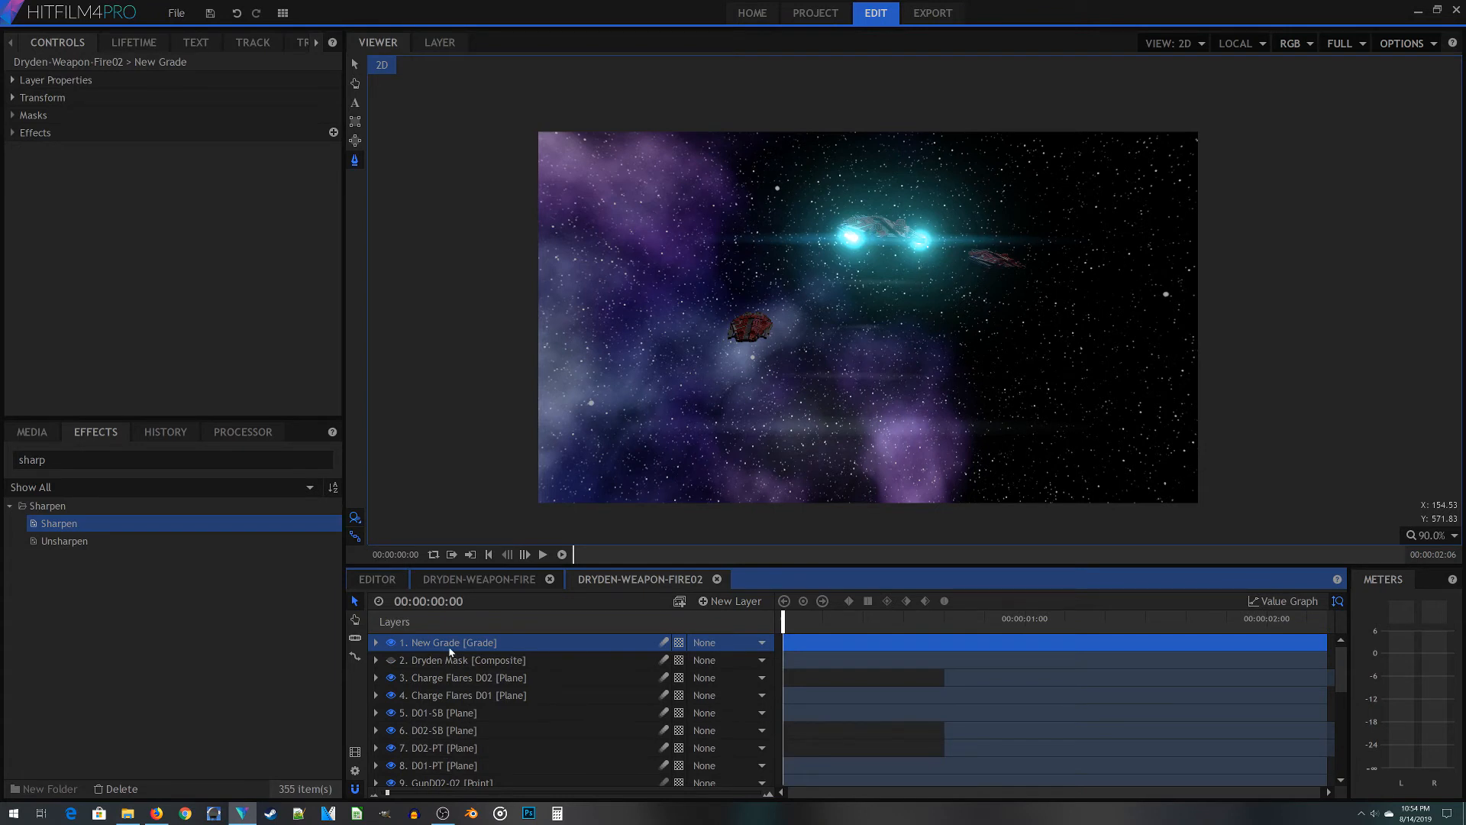
Find the Shake effect, apply it to the new grade layer and scrub the timeline to check it
{"action": "left_click_drag", "start_coordinate": [47, 460], "coordinate": [3, 459]}
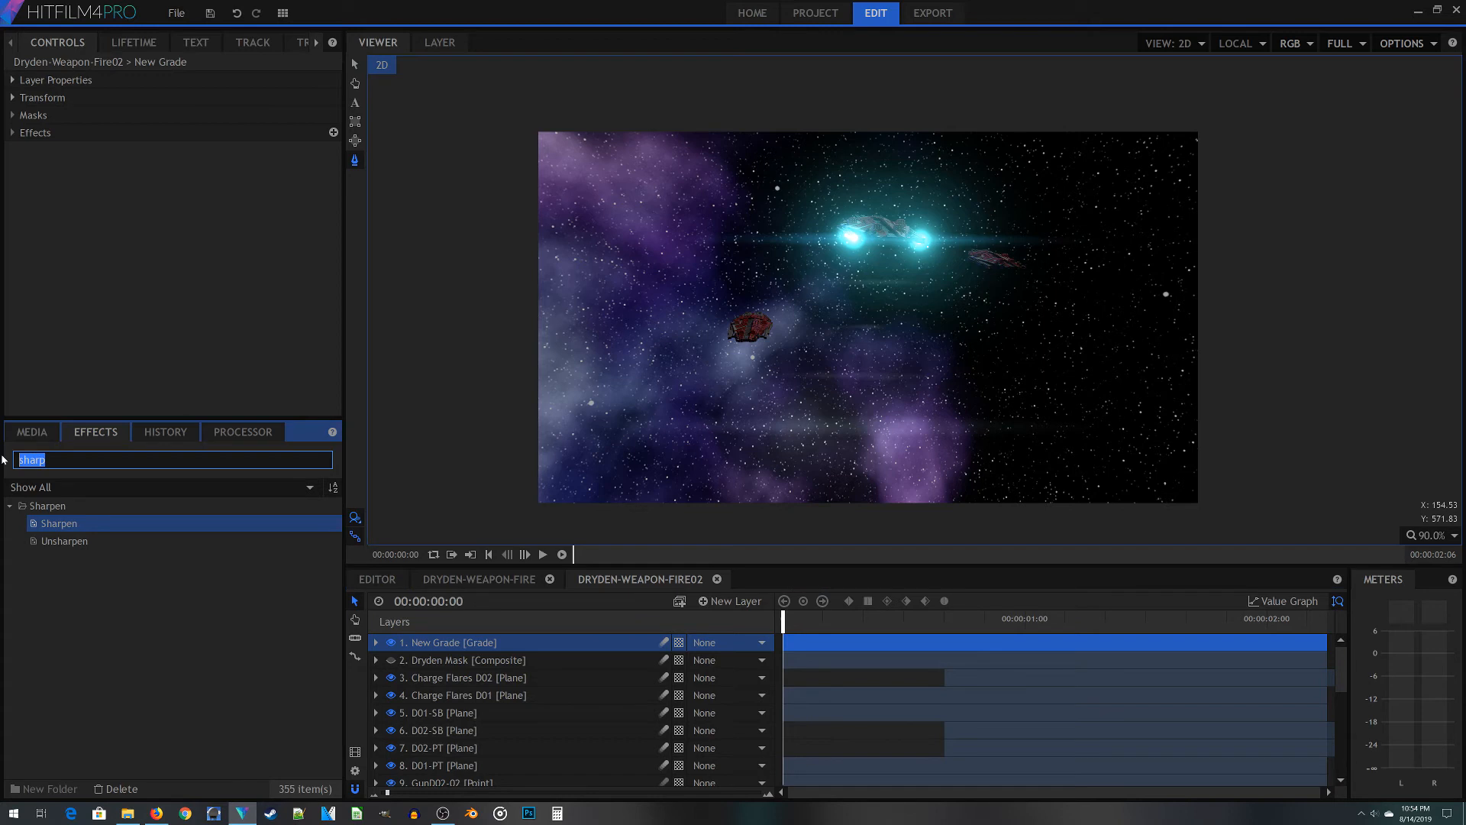
{"action": "type", "text": "Shak"}
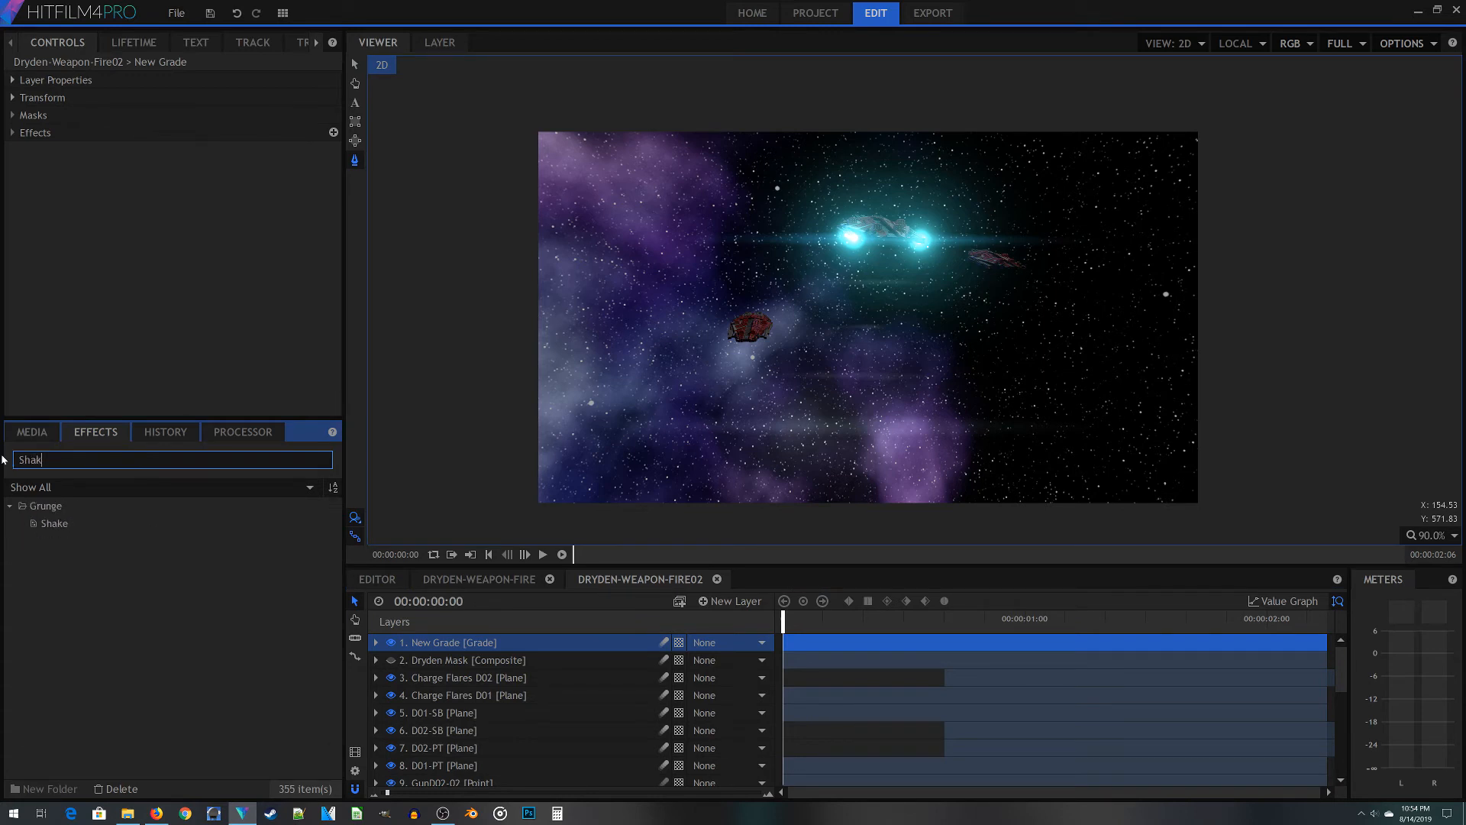
{"action": "left_click_drag", "start_coordinate": [54, 523], "coordinate": [489, 648]}
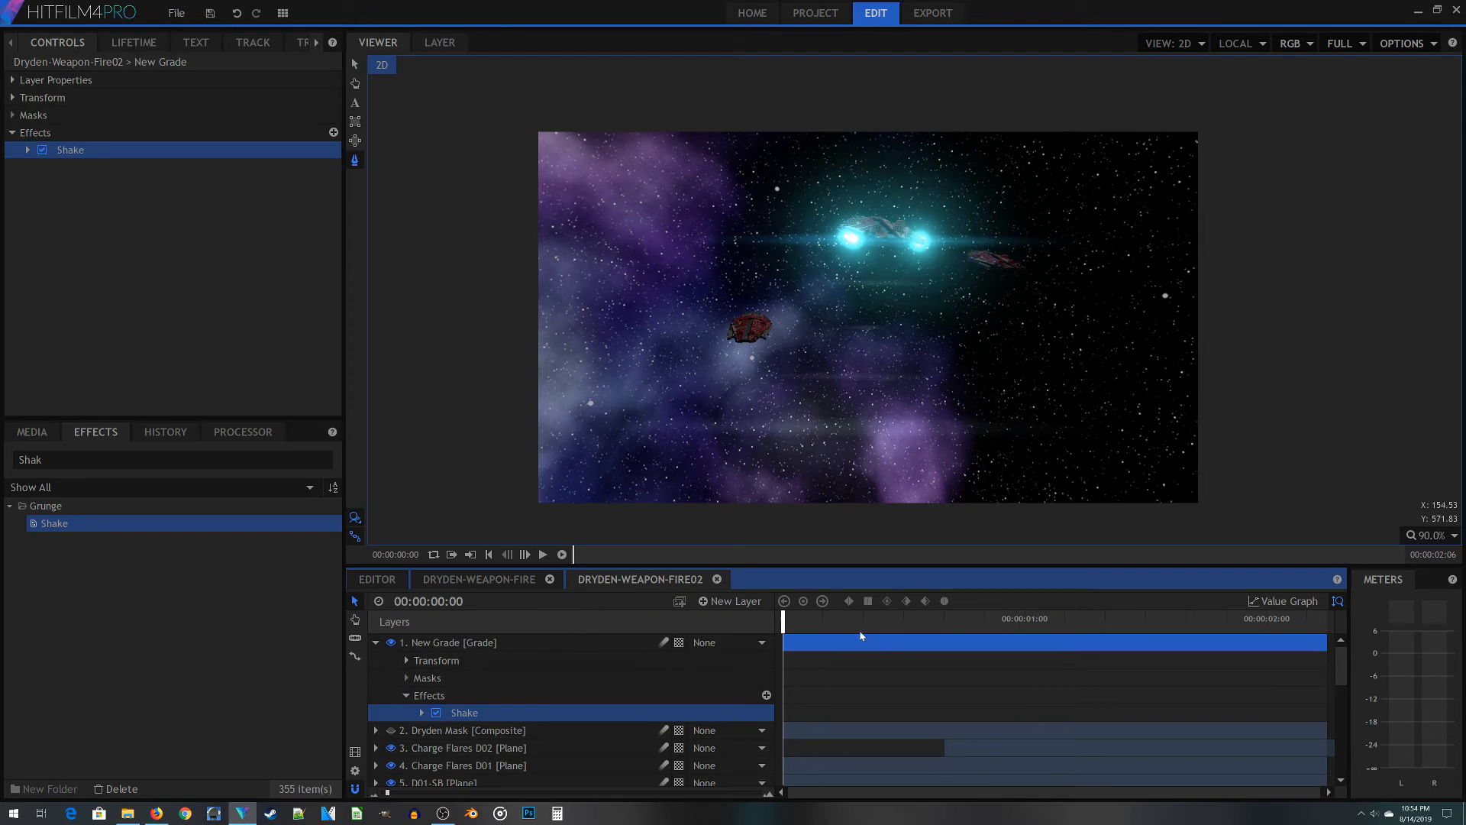
{"action": "left_click_drag", "start_coordinate": [782, 621], "coordinate": [667, 578]}
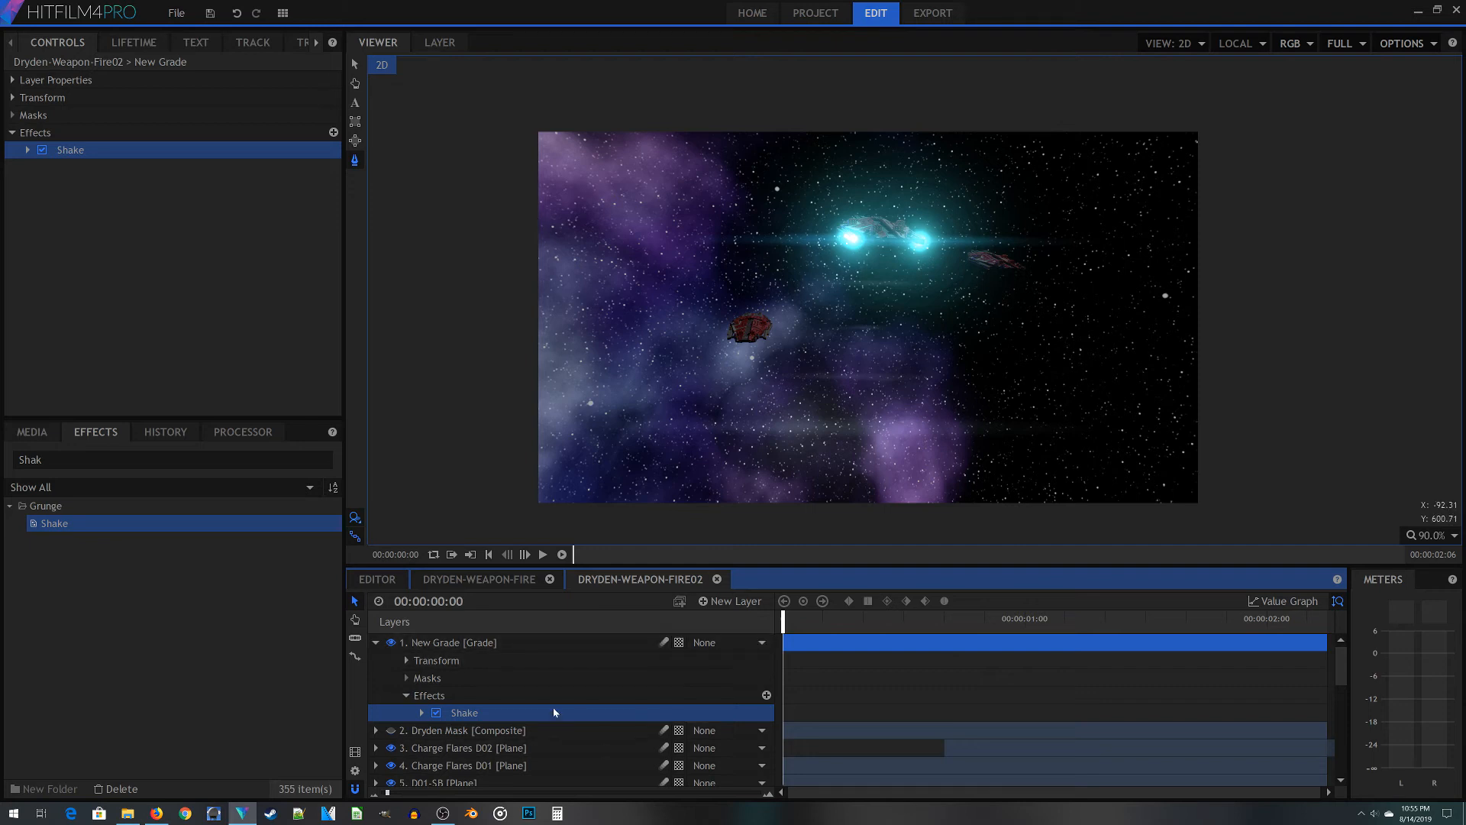
Start keyframing the Shake effect's Amount at the first frame and add a keyframe of 60 at 00:00:00:17
{"action": "scroll", "coordinate": [574, 718], "scroll_direction": "down", "scroll_amount": 1}
{"action": "left_click", "coordinate": [422, 688]}
{"action": "scroll", "coordinate": [483, 730], "scroll_direction": "down", "scroll_amount": 1}
{"action": "scroll", "coordinate": [615, 685], "scroll_direction": "up", "scroll_amount": 1}
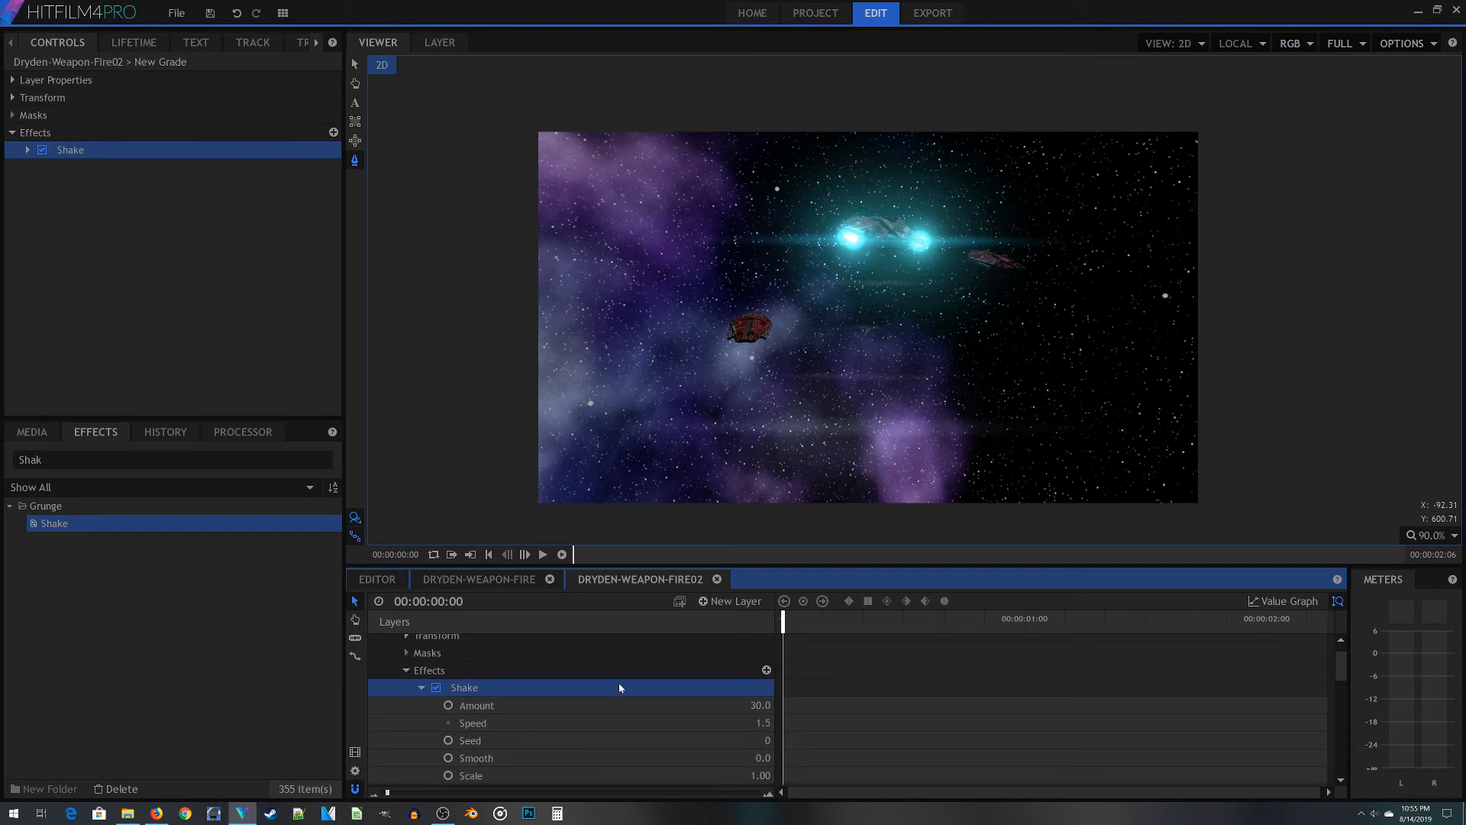
{"action": "left_click", "coordinate": [447, 706]}
{"action": "left_click_drag", "start_coordinate": [780, 628], "coordinate": [954, 624]}
{"action": "left_click", "coordinate": [756, 703]}
{"action": "type", "text": "60"}
{"action": "key", "text": "Return"}
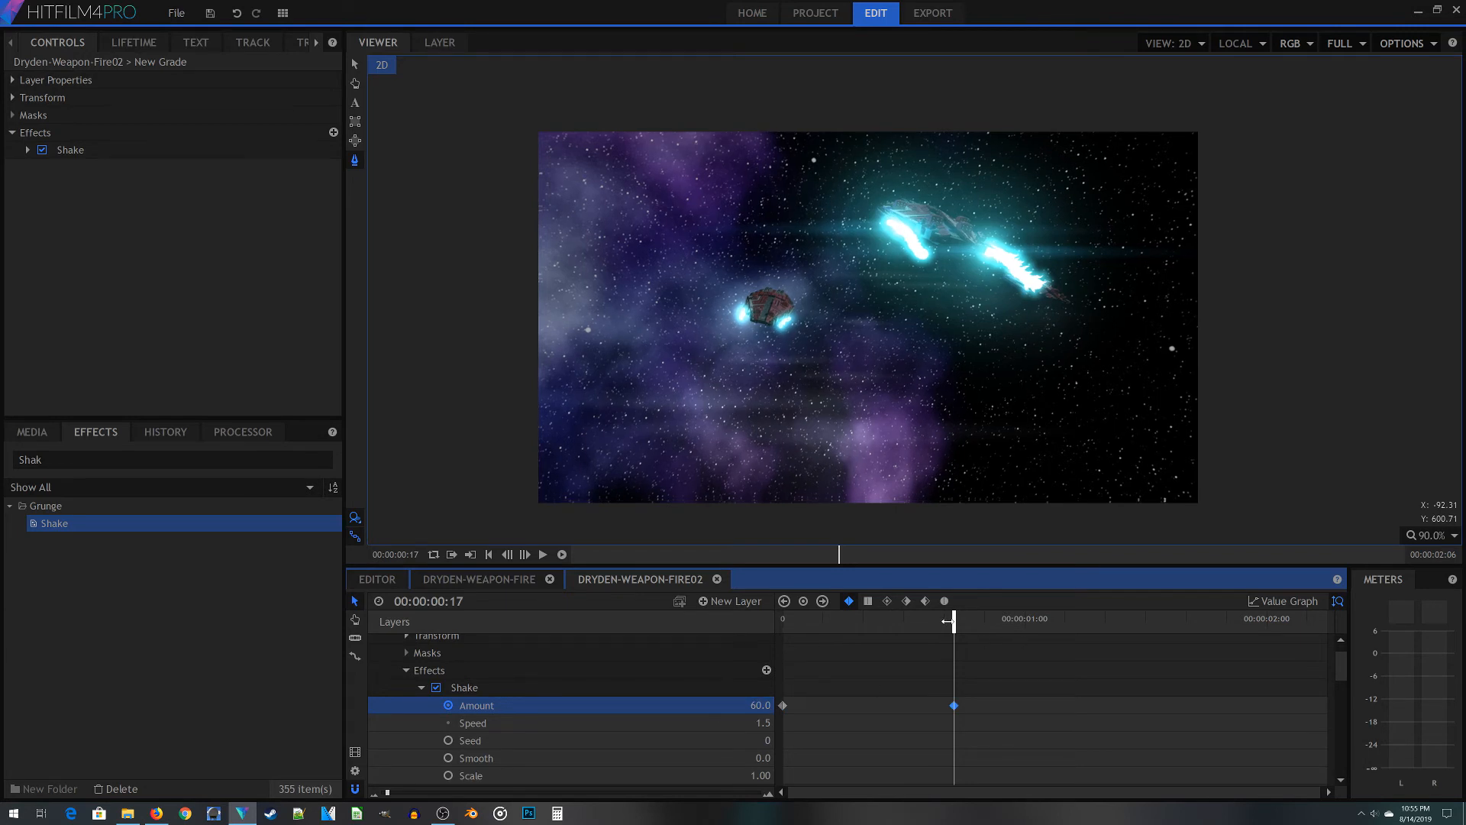
Add a Shake Amount keyframe of 150 at 00:00:00:19
{"action": "mouse_move", "coordinate": [954, 621]}
{"action": "left_mouse_down"}
{"action": "mouse_move", "coordinate": [988, 623]}
{"action": "mouse_move", "coordinate": [971, 623]}
{"action": "left_mouse_up"}
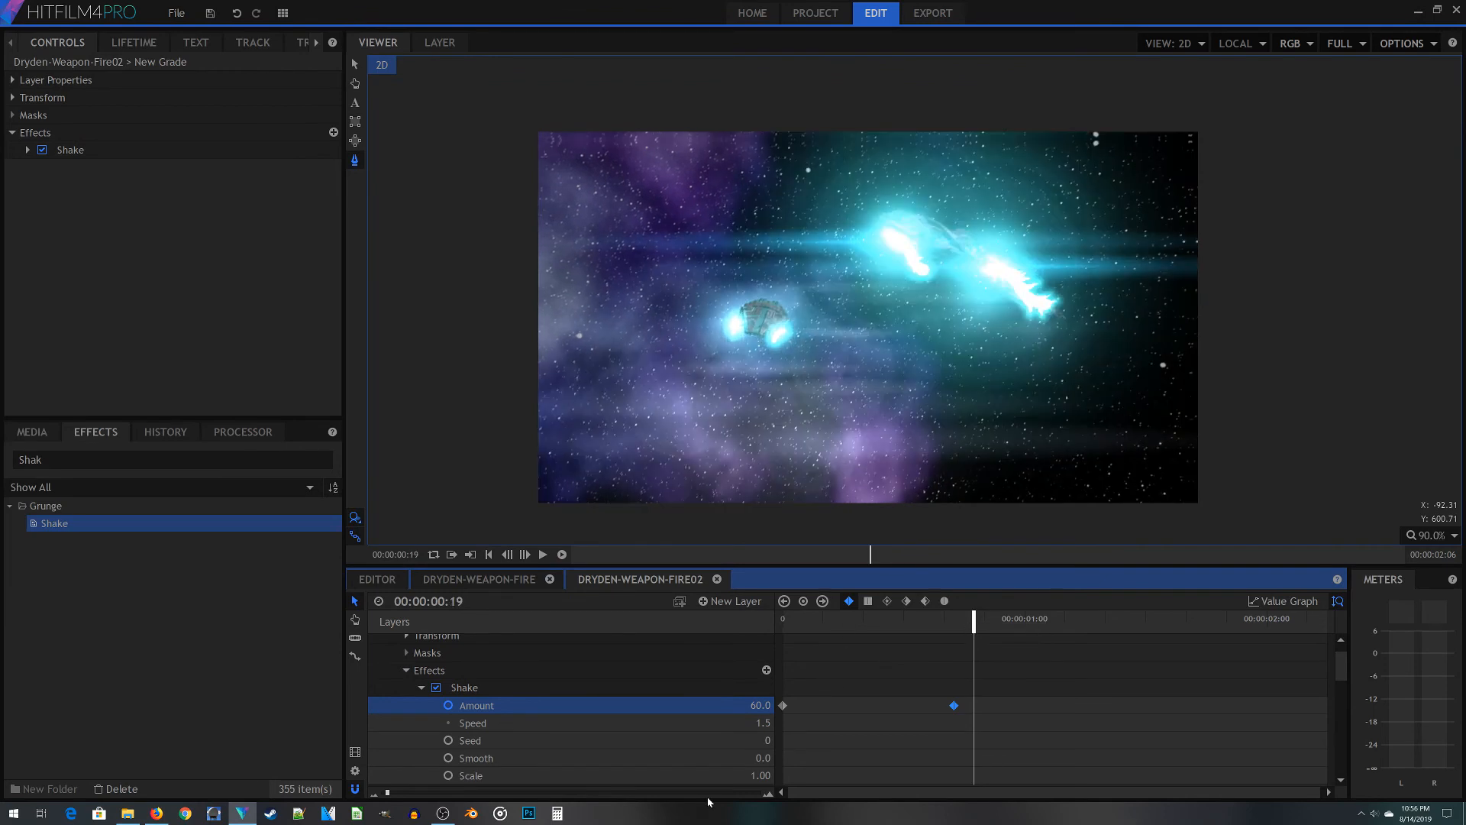
{"action": "left_click", "coordinate": [760, 701]}
{"action": "type", "text": "150"}
{"action": "key", "text": "Return"}
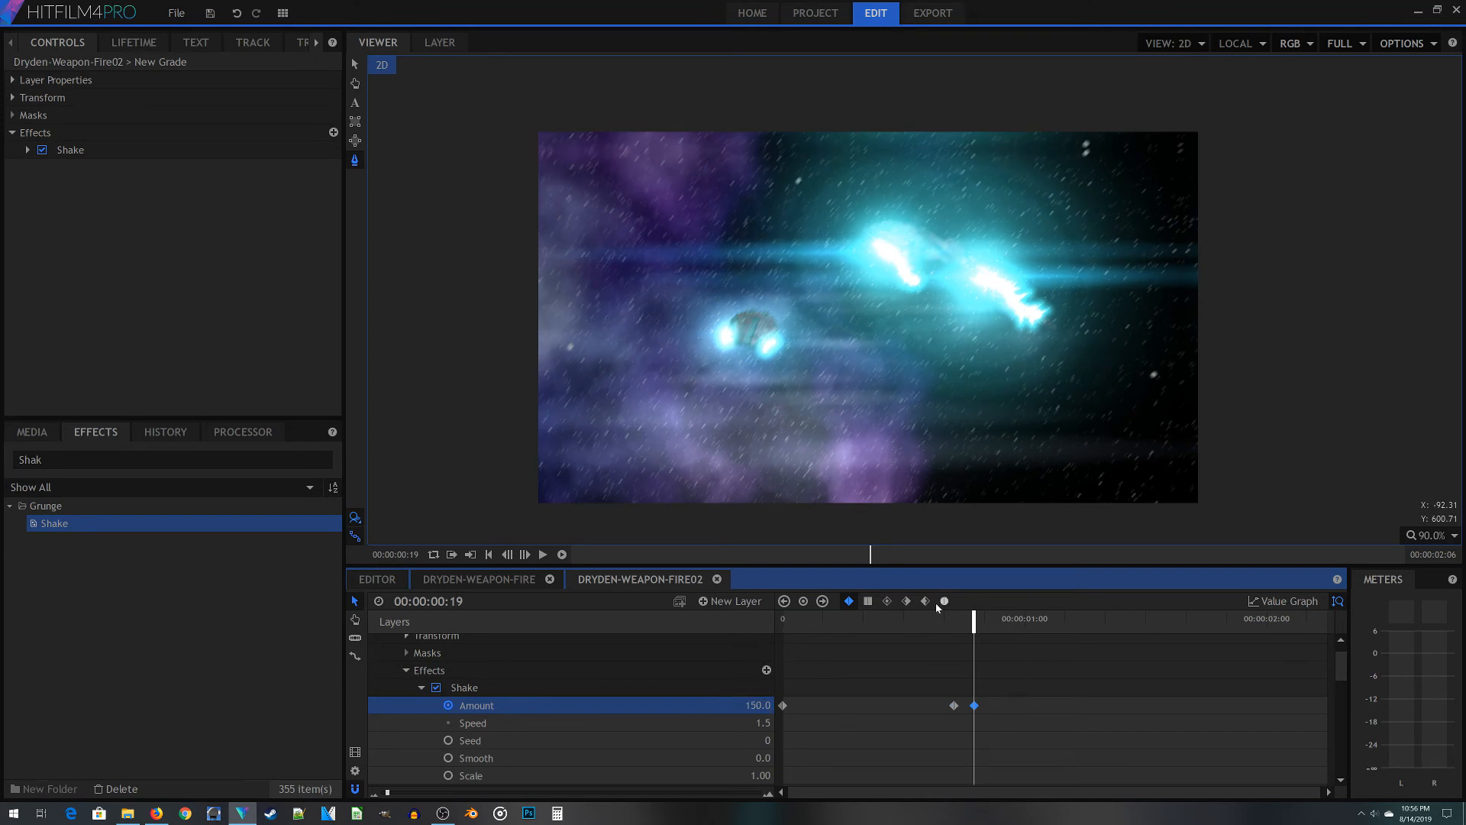
Add a Shake Amount keyframe at 00:00:00:22, trying 50 and settling on 40
{"action": "left_click_drag", "start_coordinate": [974, 620], "coordinate": [1005, 621]}
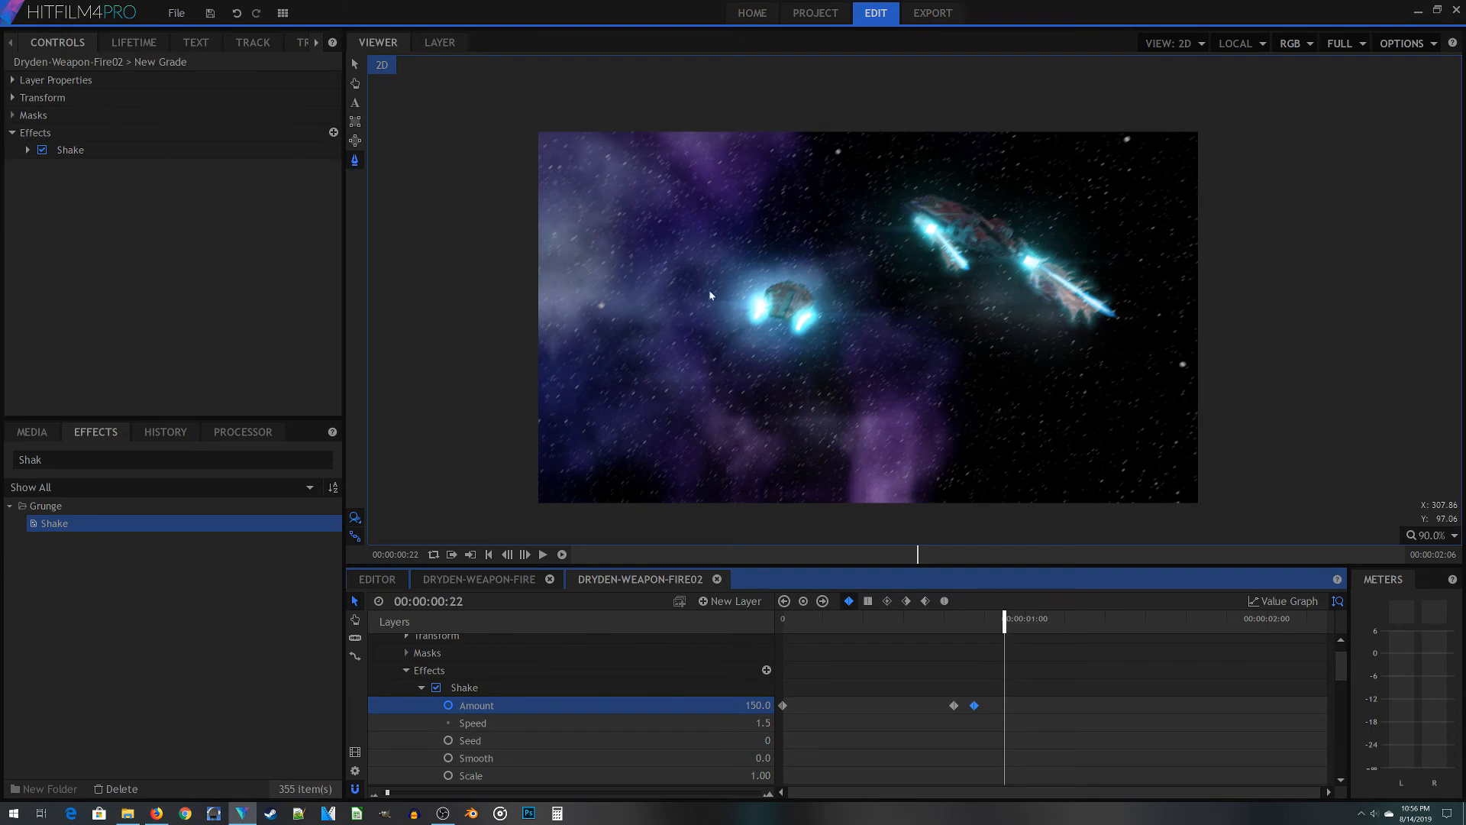
{"action": "left_click", "coordinate": [761, 701]}
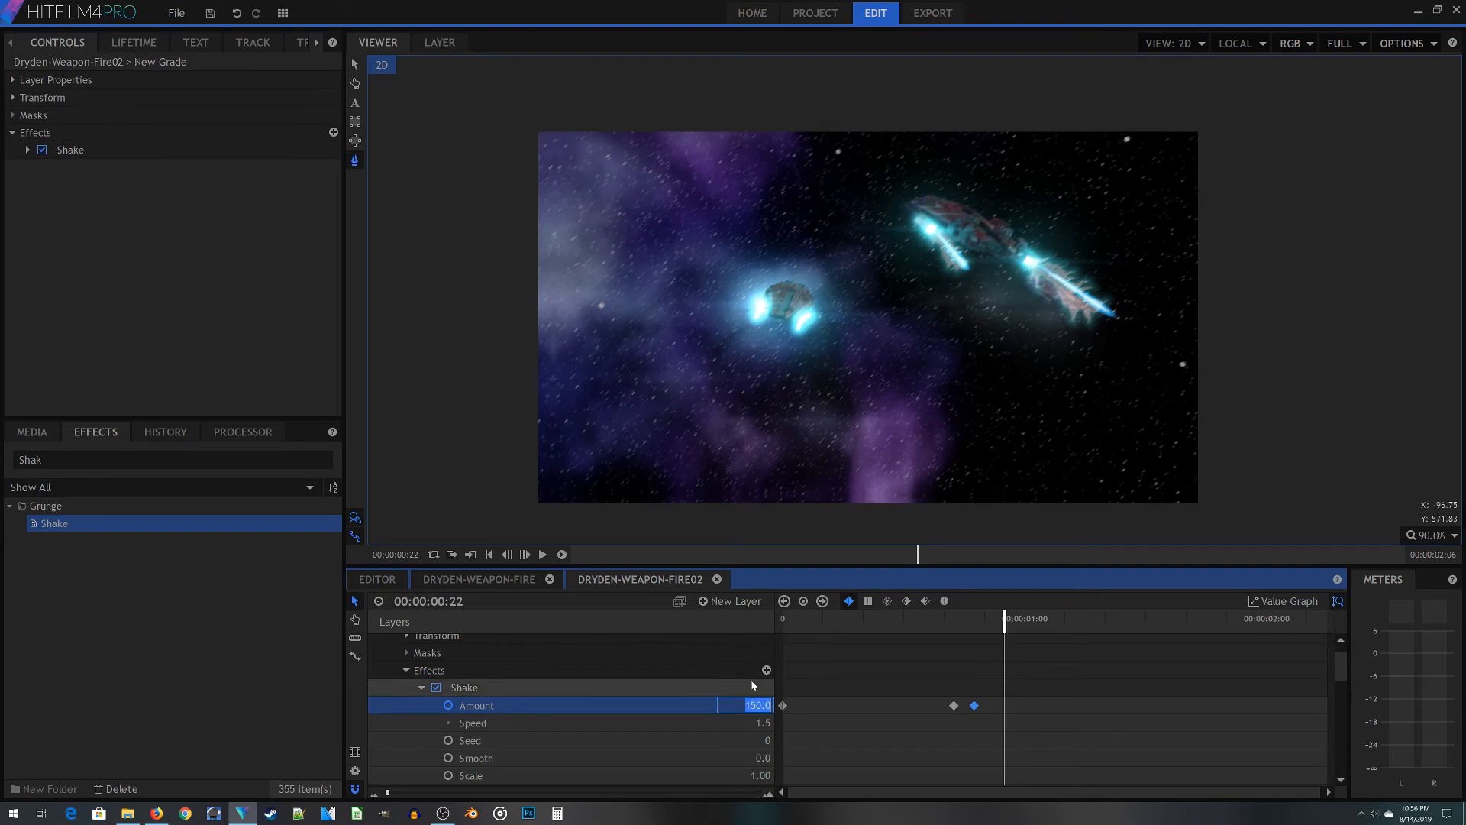
{"action": "type", "text": "50"}
{"action": "key", "text": "Return"}
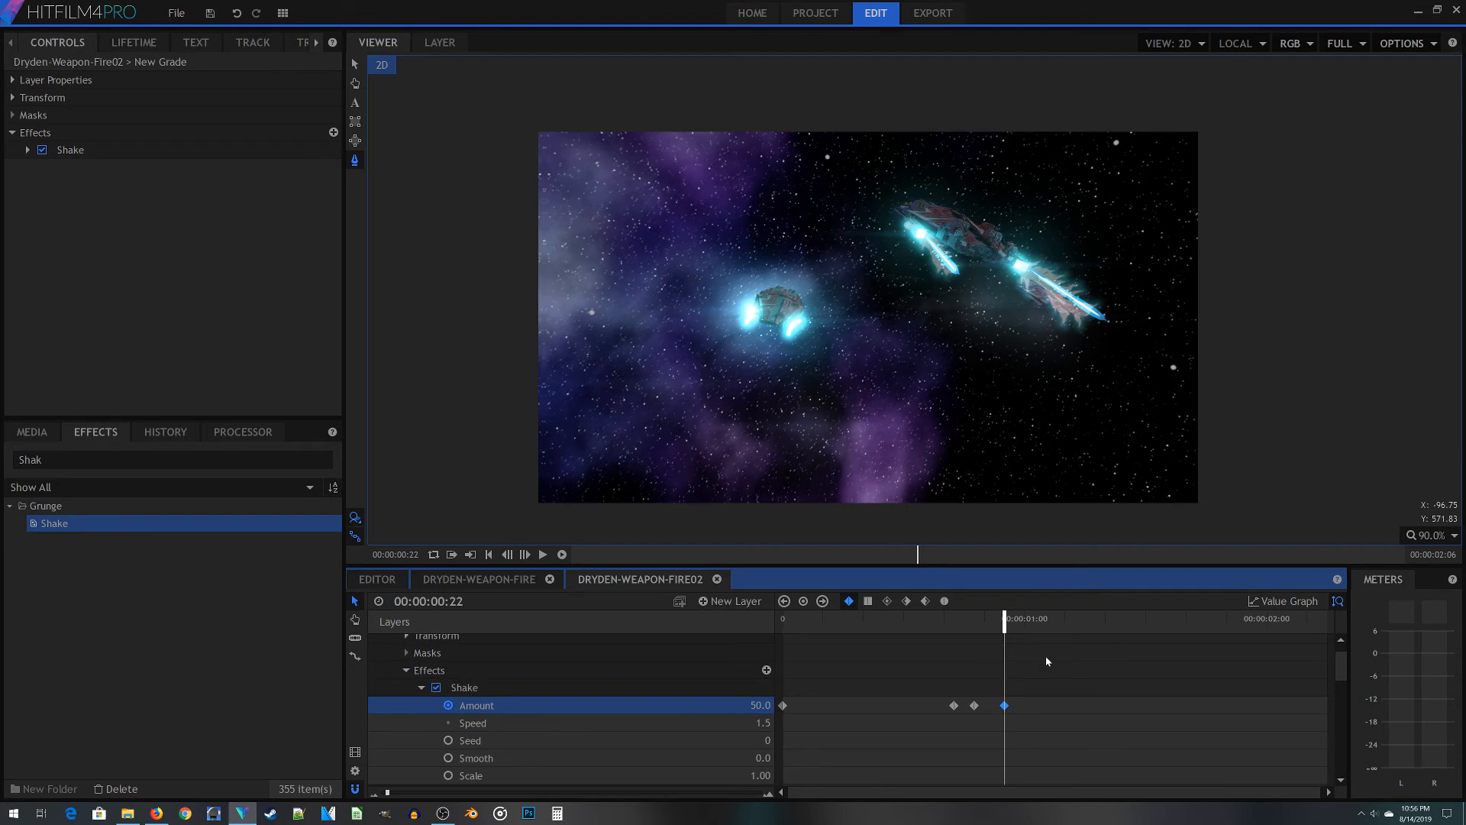
{"action": "mouse_move", "coordinate": [1004, 626]}
{"action": "left_mouse_down"}
{"action": "mouse_move", "coordinate": [1076, 623]}
{"action": "mouse_move", "coordinate": [1005, 622]}
{"action": "left_mouse_up"}
{"action": "left_click", "coordinate": [760, 705]}
{"action": "type", "text": "40"}
{"action": "key", "text": "Return"}
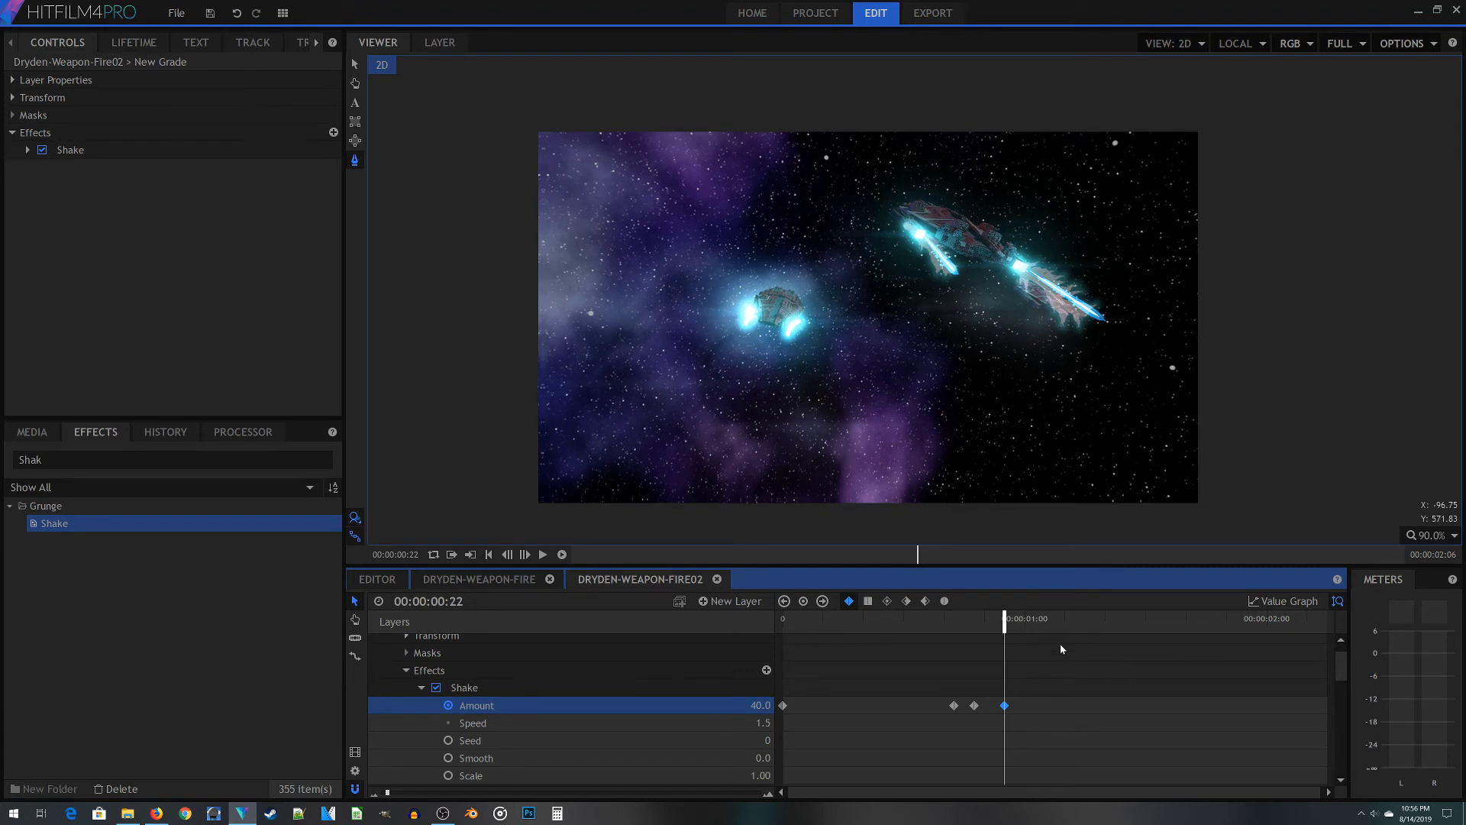
Add a Shake Amount keyframe of 50 at 00:00:01:09
{"action": "left_click_drag", "start_coordinate": [1005, 621], "coordinate": [1115, 655]}
{"action": "left_click", "coordinate": [759, 702]}
{"action": "type", "text": "5"}
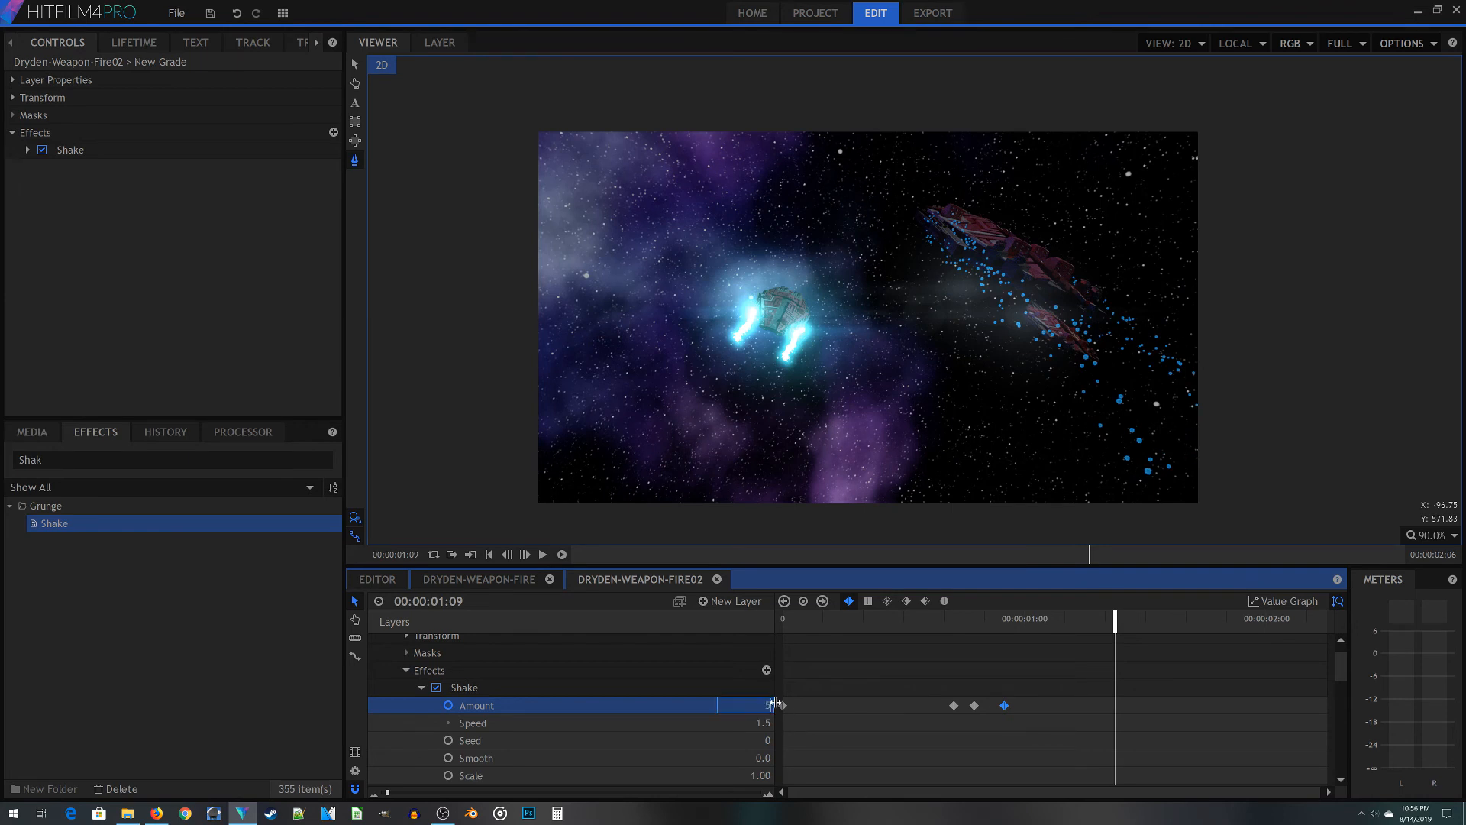
{"action": "type", "text": "0"}
{"action": "key", "text": "Return"}
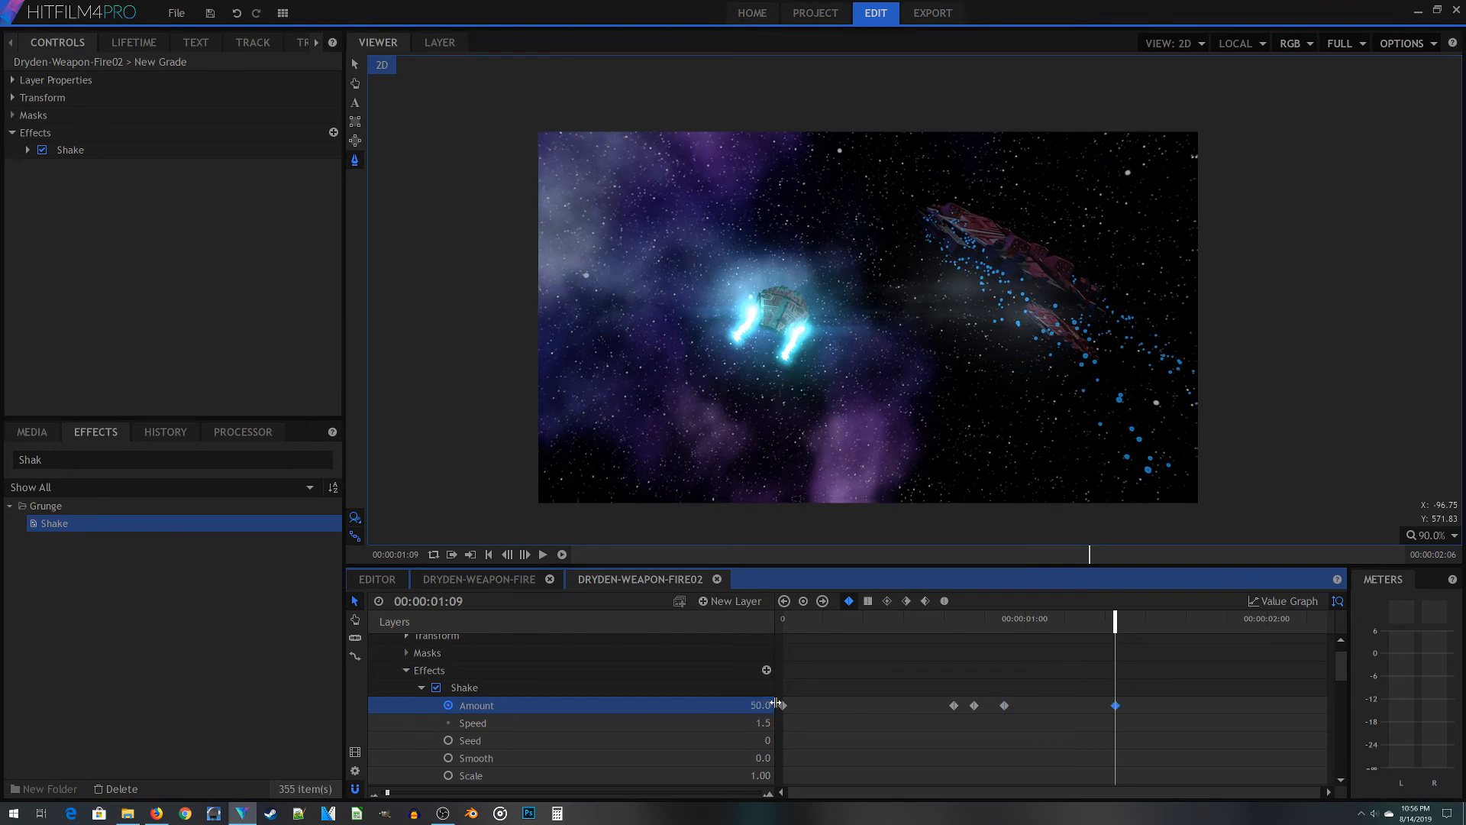
Add a Shake Amount keyframe of 120 at 00:00:01:11
{"action": "left_click_drag", "start_coordinate": [1114, 623], "coordinate": [1140, 622]}
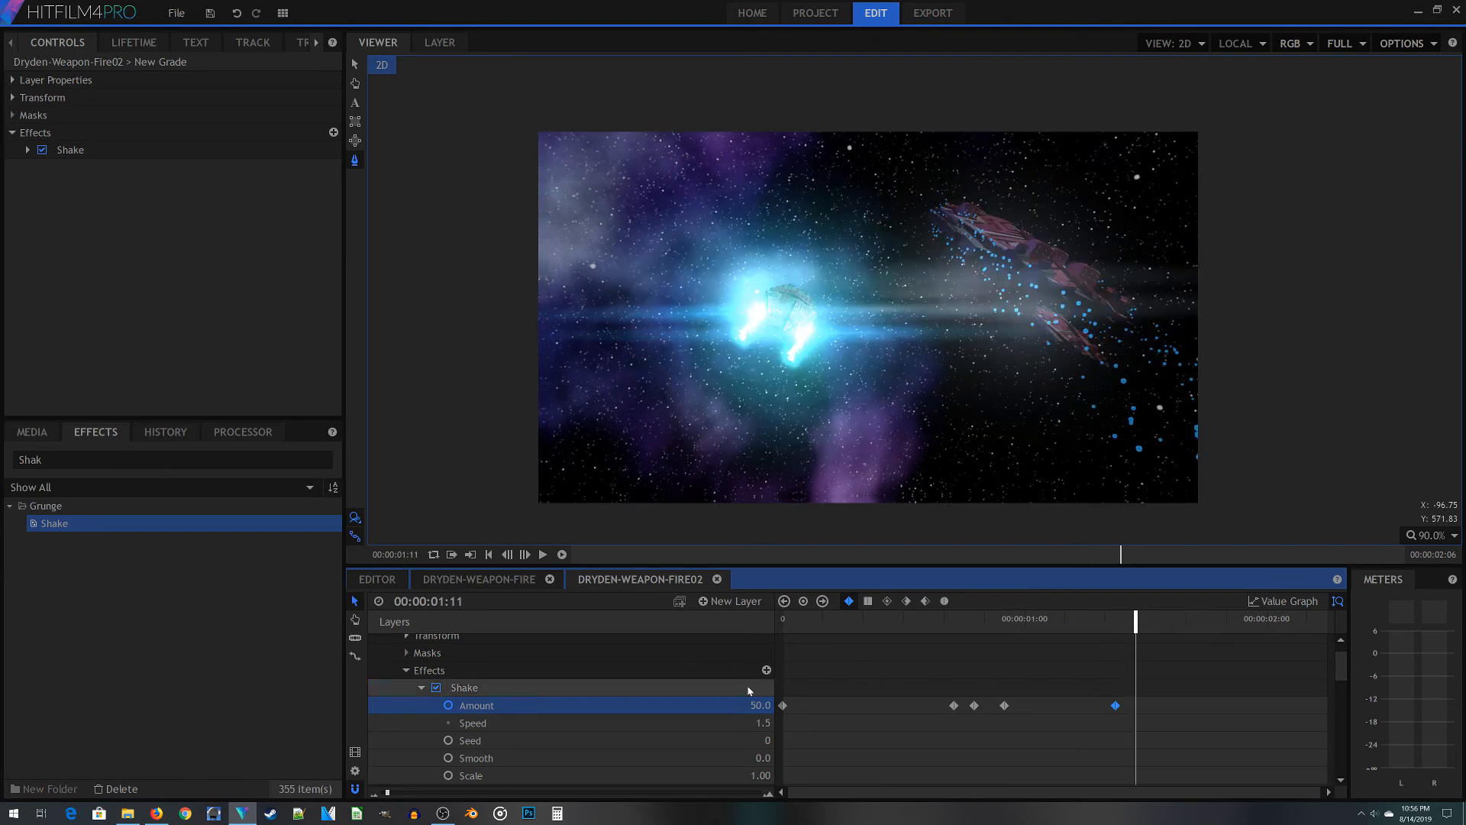
{"action": "left_click", "coordinate": [758, 705]}
{"action": "type", "text": "120"}
{"action": "key", "text": "Return"}
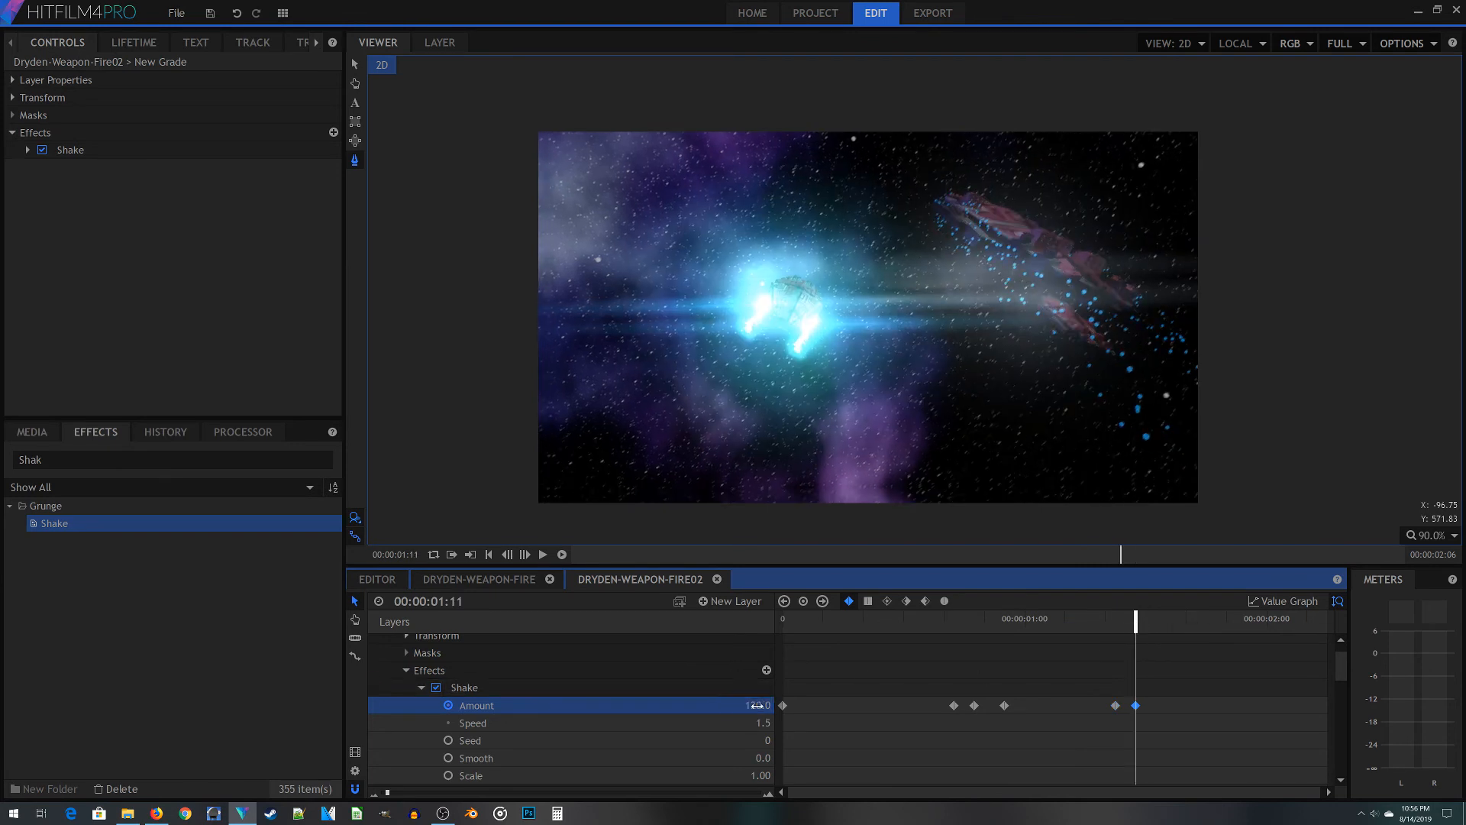
Add a Shake Amount keyframe at 00:00:01:18, trying 0, checking the end of the shot and settling on 30
{"action": "left_click_drag", "start_coordinate": [1134, 624], "coordinate": [1206, 623]}
{"action": "left_click", "coordinate": [760, 703]}
{"action": "type", "text": "0"}
{"action": "key", "text": "Return"}
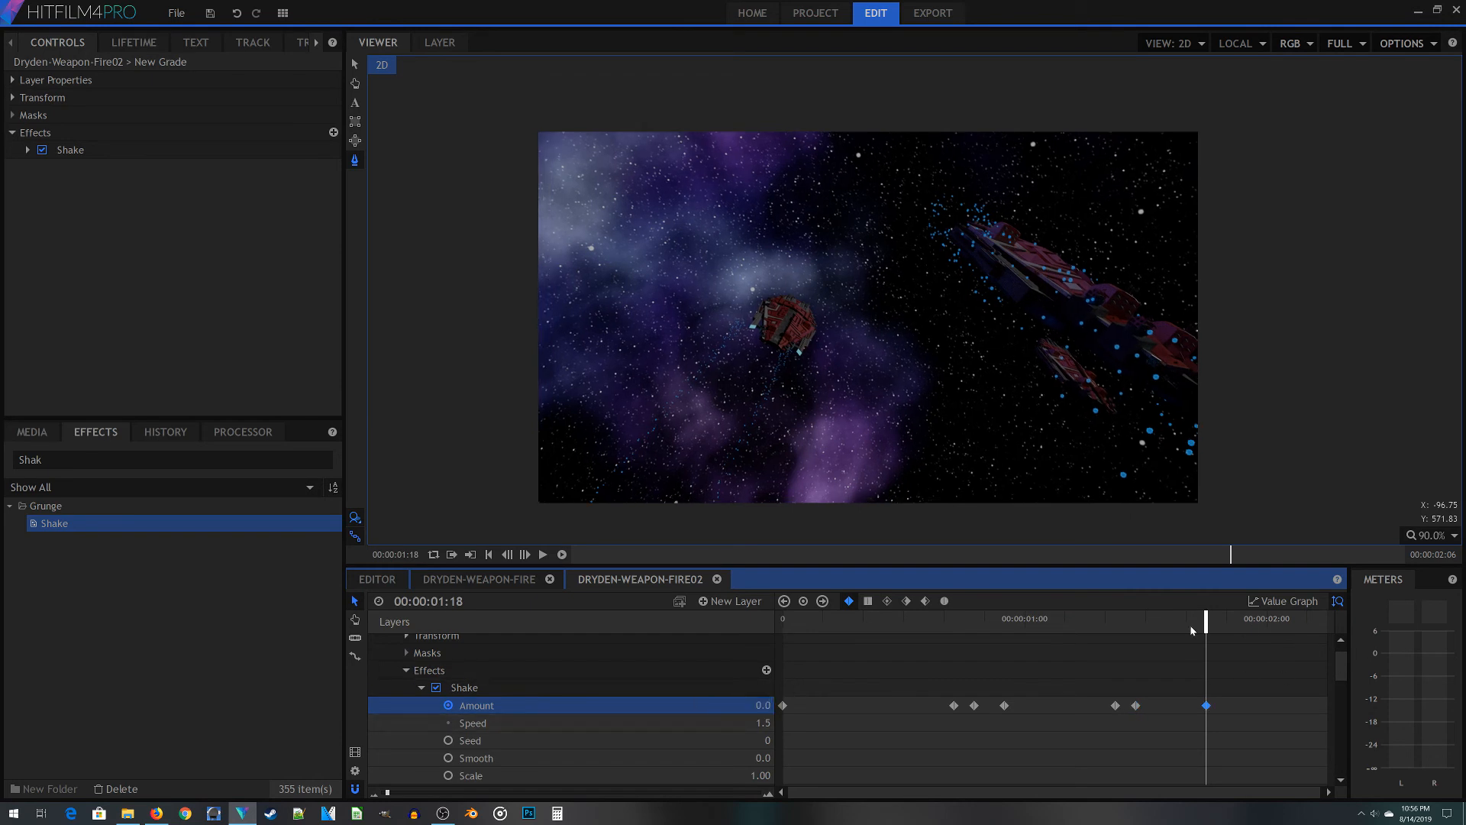
{"action": "left_click_drag", "start_coordinate": [1219, 625], "coordinate": [1436, 612]}
{"action": "left_click_drag", "start_coordinate": [1317, 618], "coordinate": [1209, 623]}
{"action": "left_click", "coordinate": [761, 704]}
{"action": "type", "text": "30"}
{"action": "key", "text": "Return"}
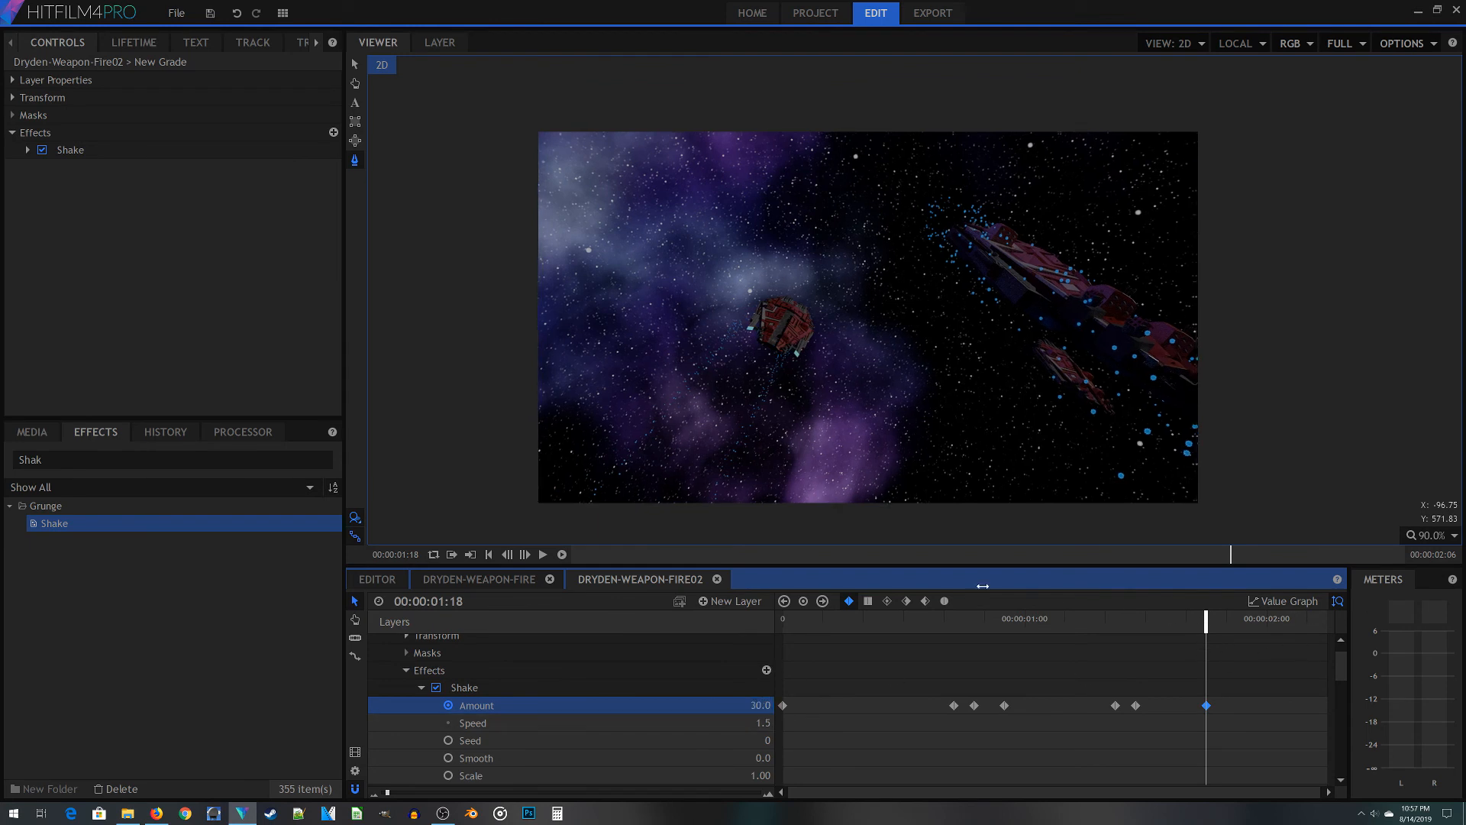
Play the shot from the beginning and scrub through the timeline to review the keyframed camera shake
{"action": "key", "text": "Home"}
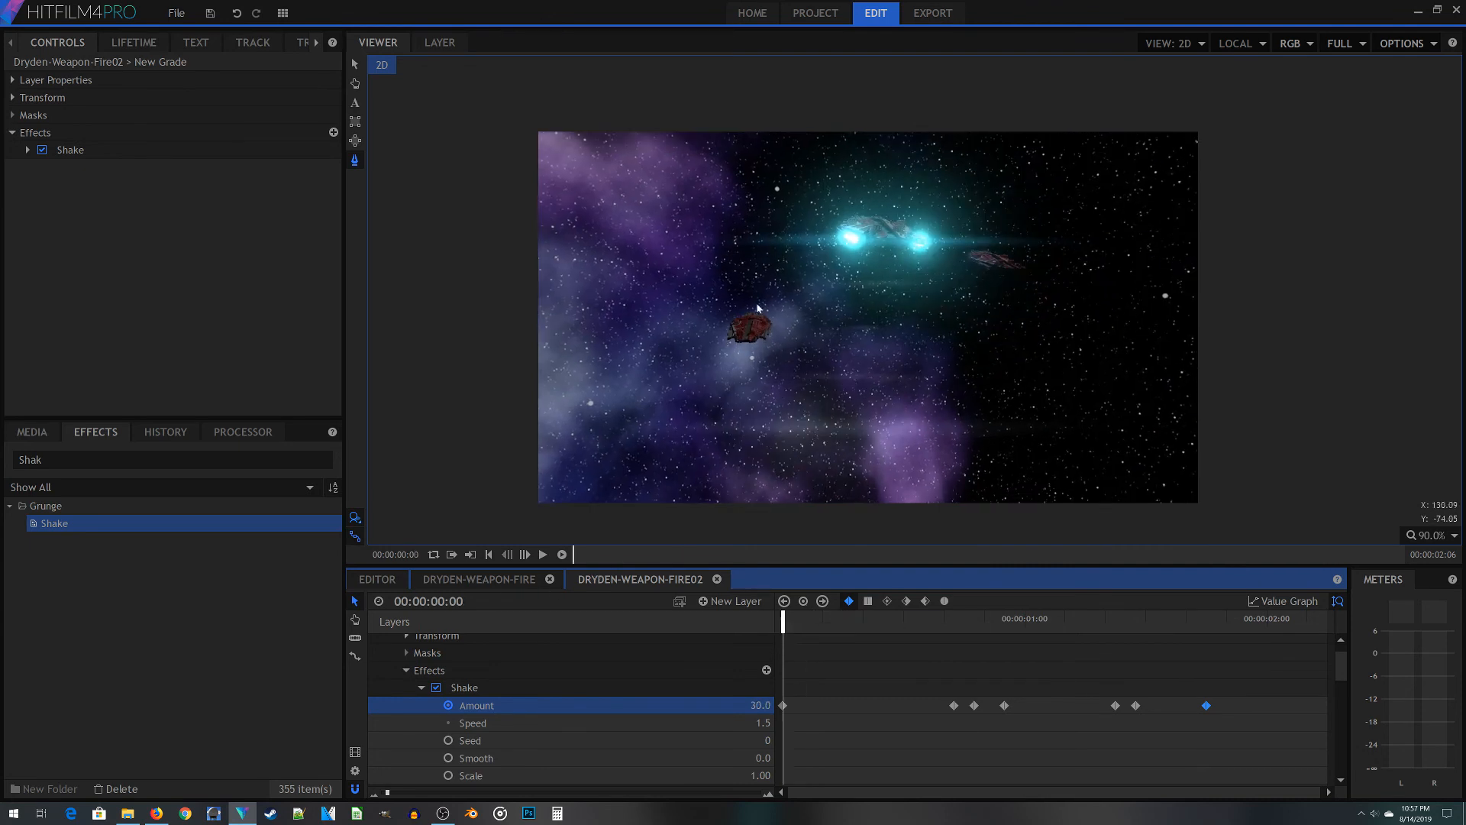
{"action": "key", "text": "space"}
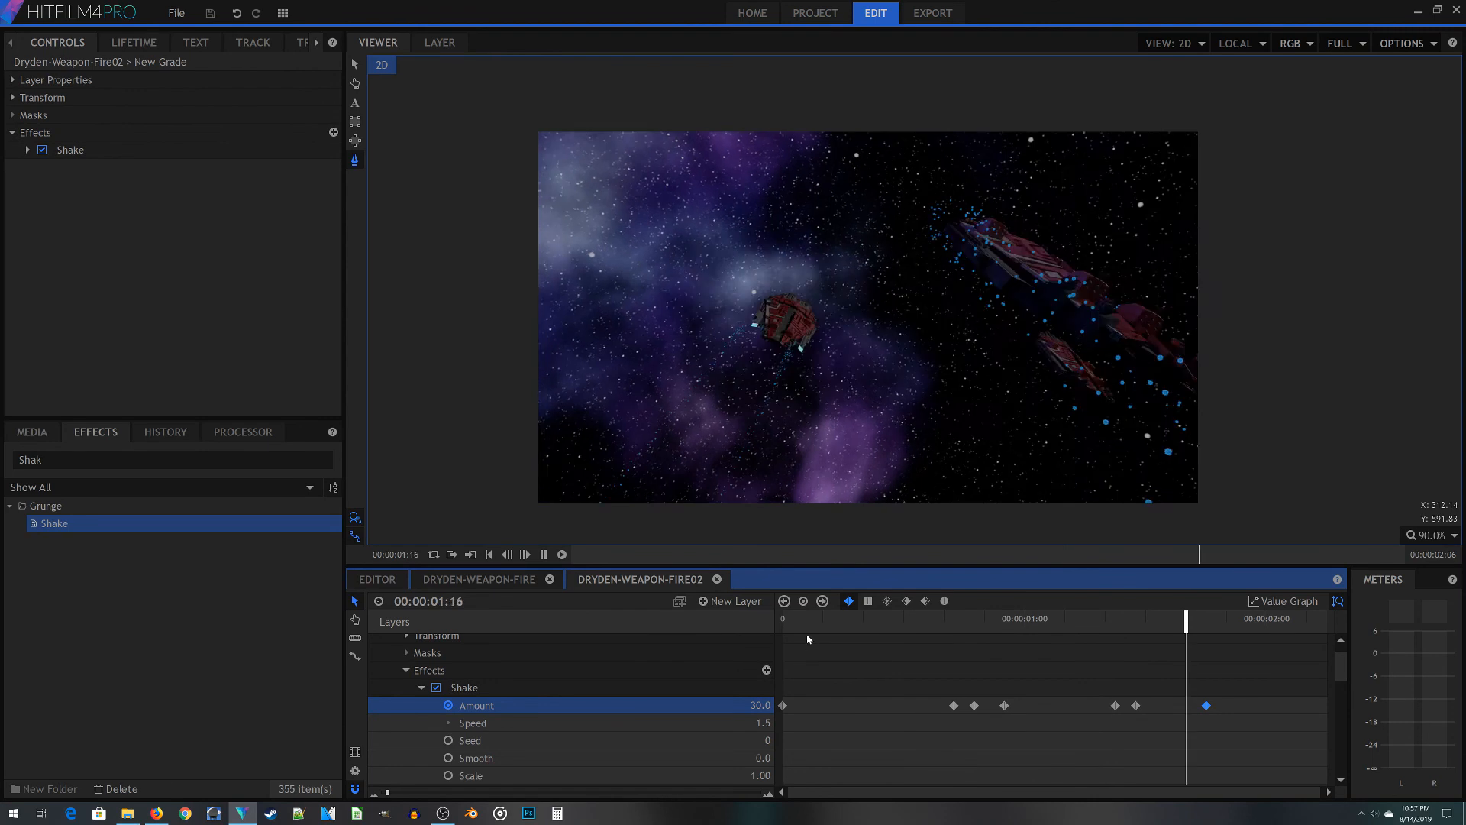
{"action": "key", "text": "space"}
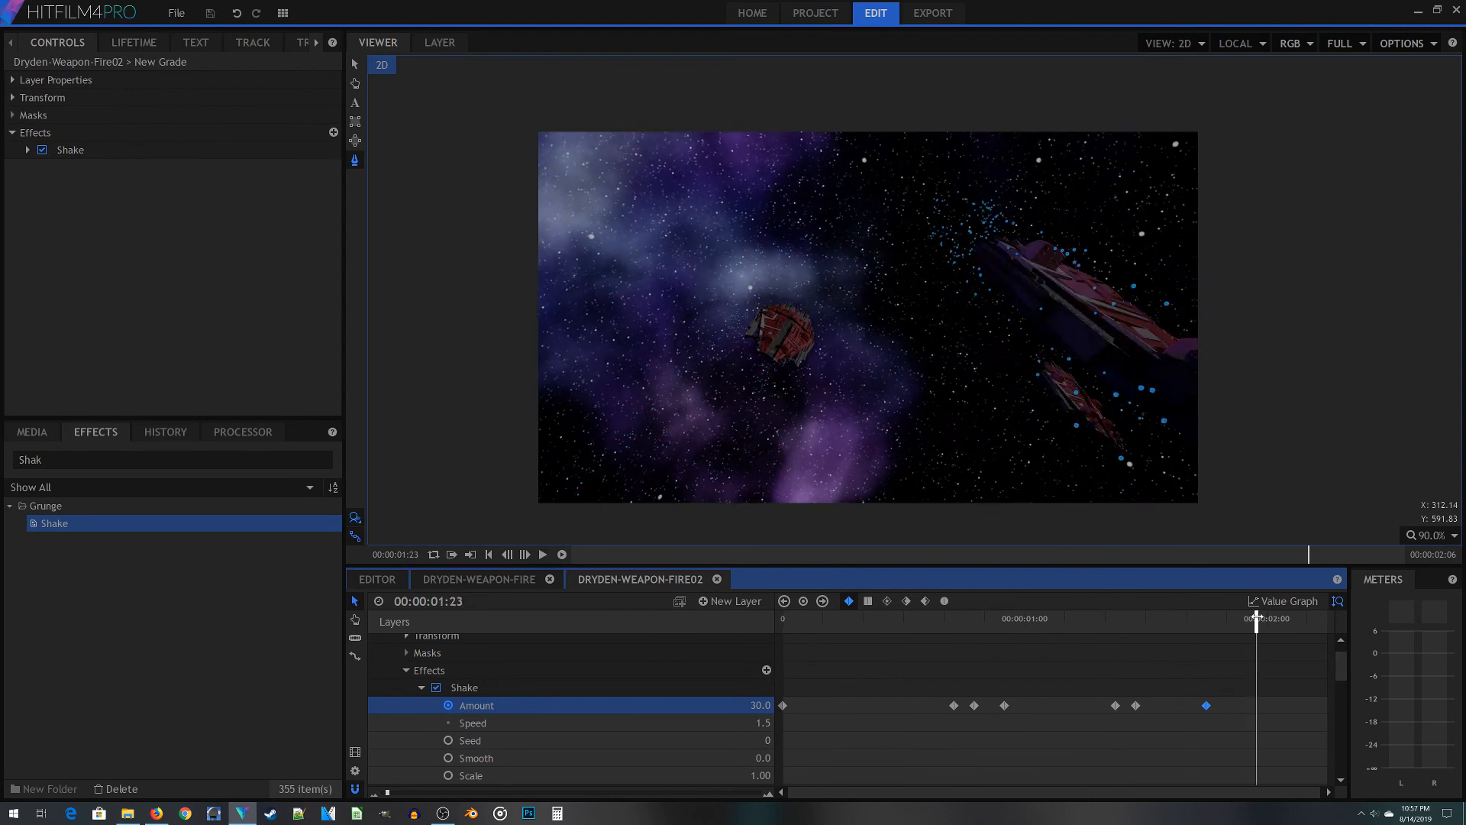
{"action": "left_click_drag", "start_coordinate": [1049, 619], "coordinate": [666, 614]}
{"action": "left_click_drag", "start_coordinate": [758, 614], "coordinate": [1035, 611]}
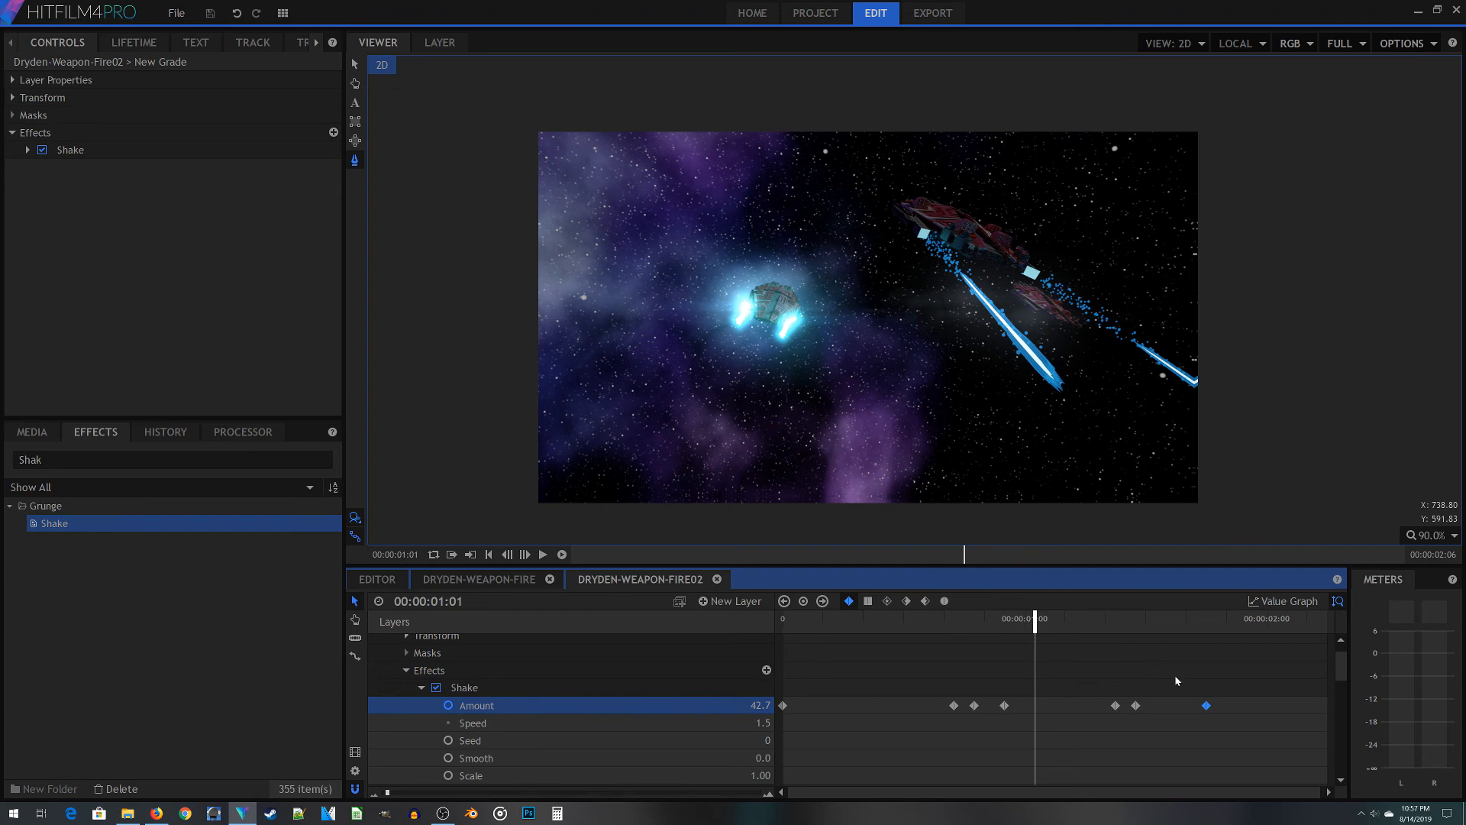
{"action": "left_click_drag", "start_coordinate": [1035, 618], "coordinate": [1035, 617]}
{"action": "left_click_drag", "start_coordinate": [1035, 624], "coordinate": [1268, 618]}
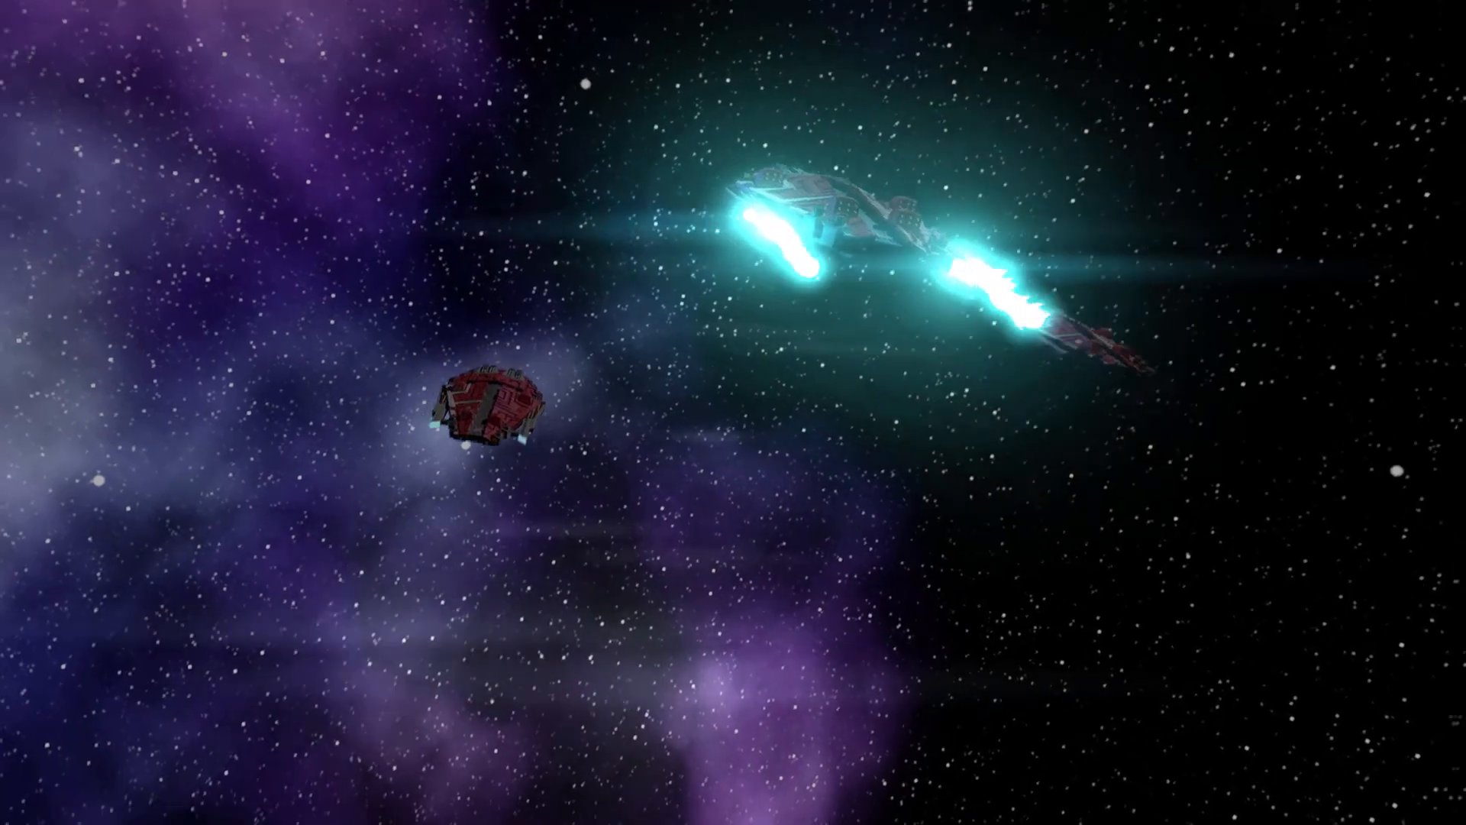